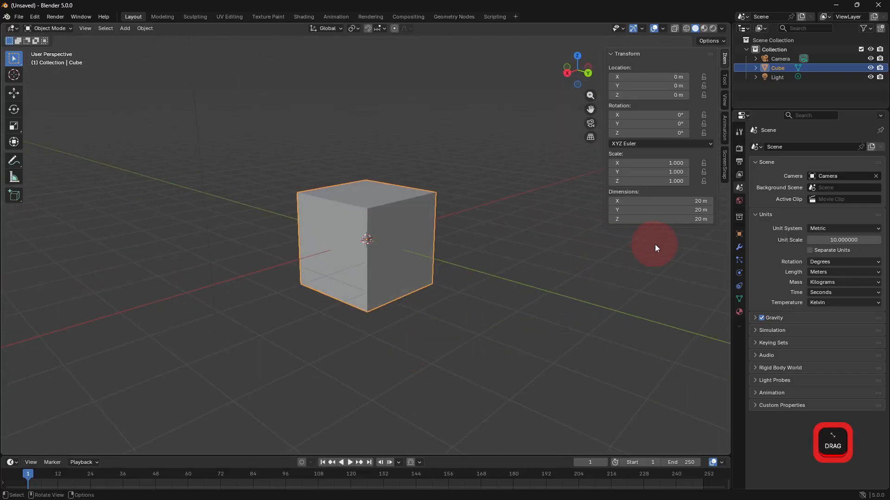
# - Add a Subdivision Surface modifier to the default cube
pyautogui.moveTo(477, 253); pyautogui.dragTo(439, 208, button='middle')
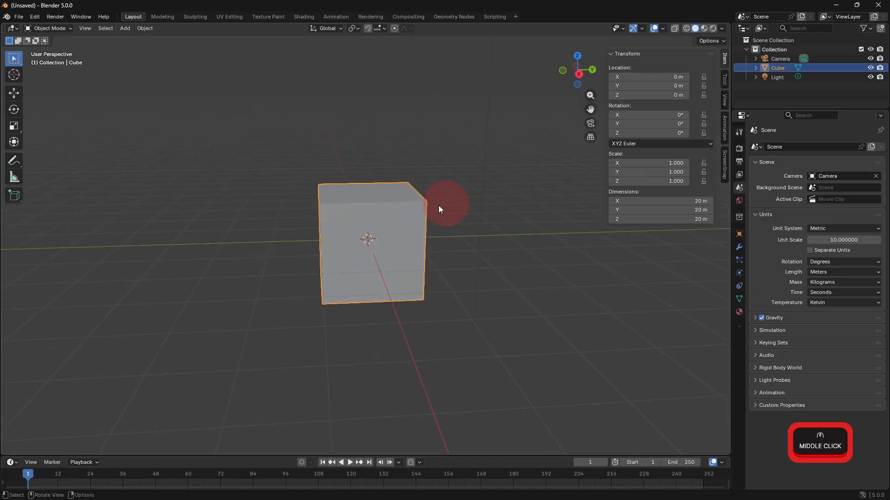
pyautogui.click(739, 234)
pyautogui.click(783, 146)
pyautogui.click(777, 142)
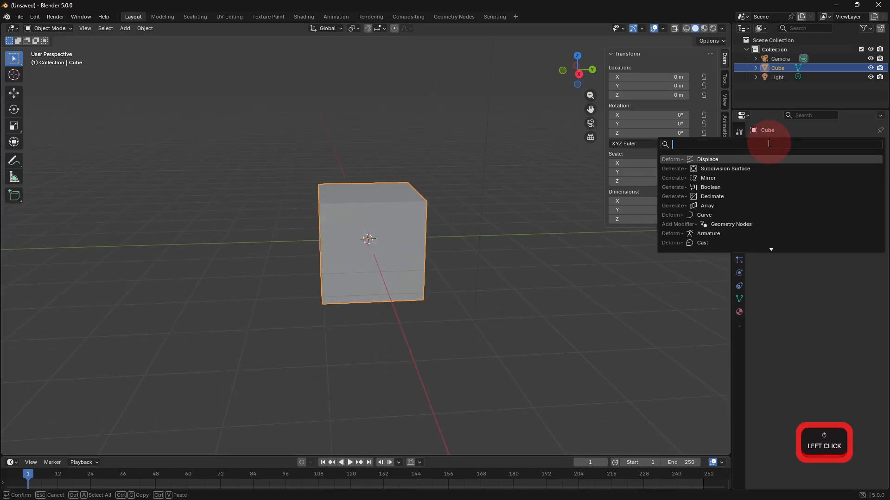
pyautogui.click(740, 170)
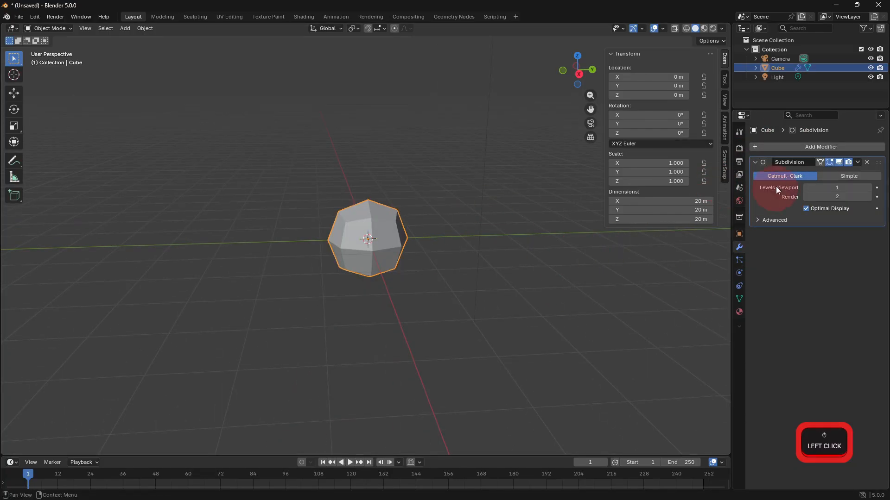
pyautogui.click(792, 147)
pyautogui.click(777, 148)
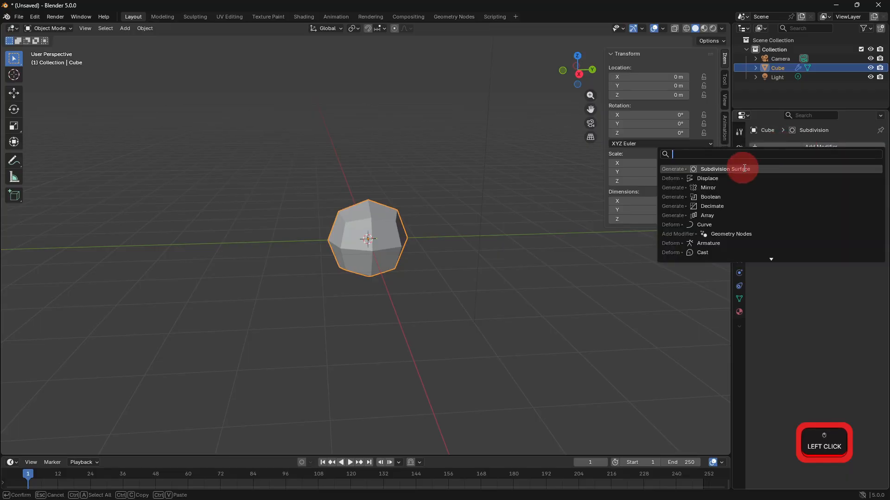
pyautogui.write('subds')
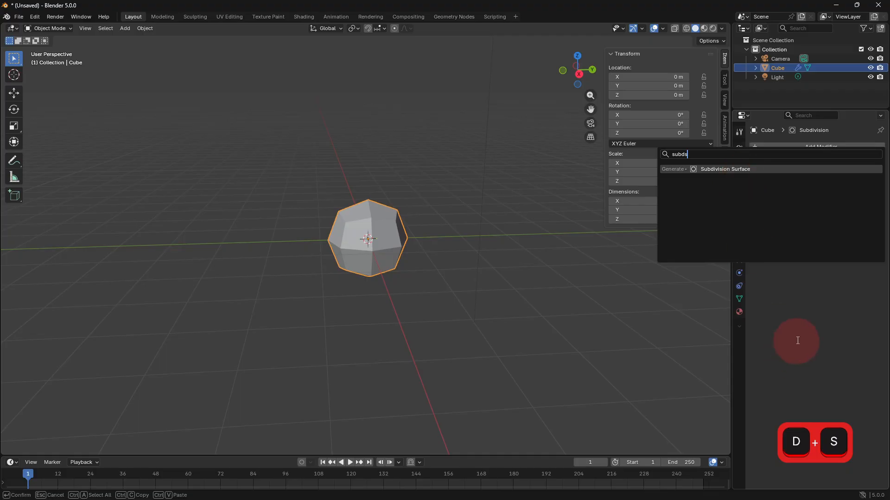
pyautogui.press('Return')
# - Extrude the cube's bottom face downward in Edit Mode, return to Object Mode and deselect the body
pyautogui.press('Tab')
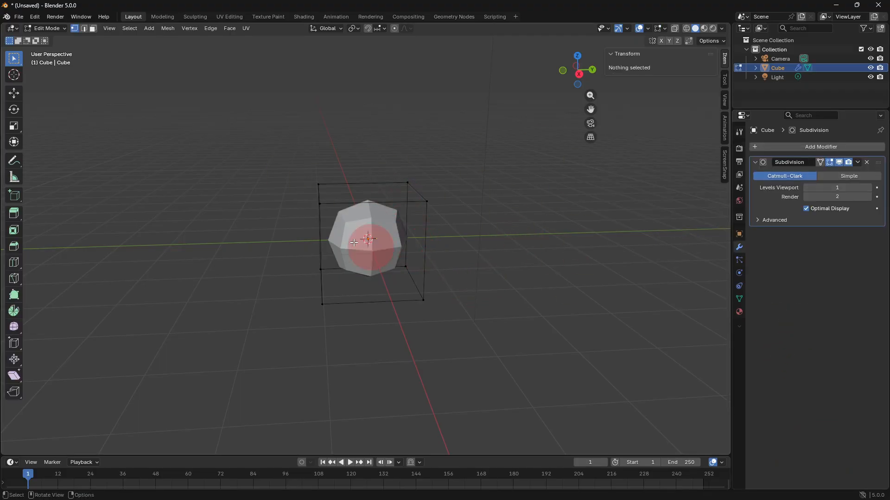
pyautogui.moveTo(354, 242); pyautogui.dragTo(368, 172, button='middle')
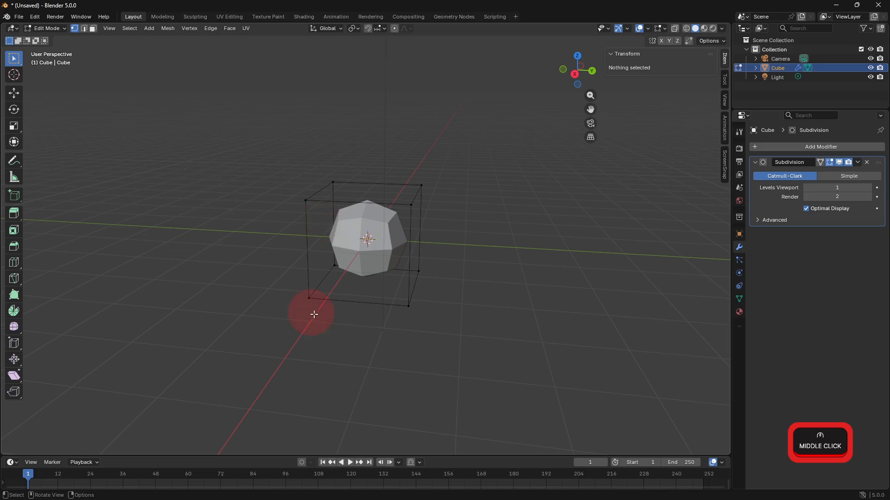
pyautogui.click(92, 28)
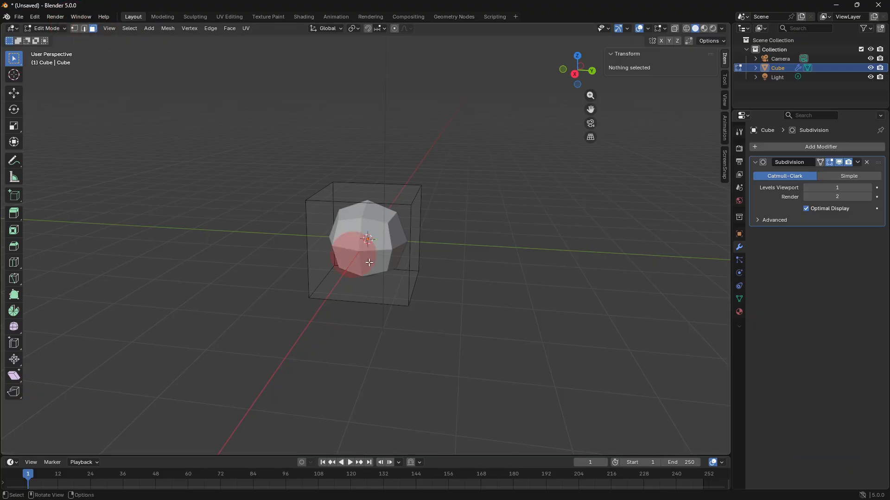
pyautogui.moveTo(417, 274); pyautogui.dragTo(426, 214, button='middle')
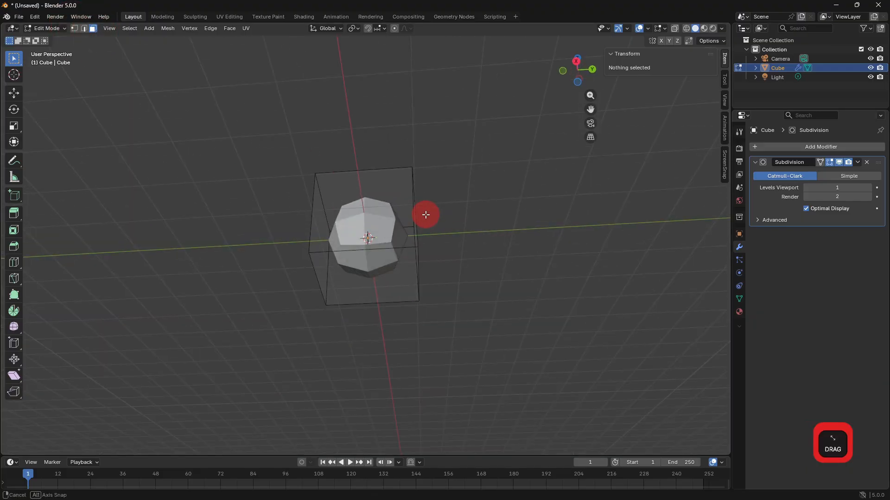
pyautogui.click(394, 300)
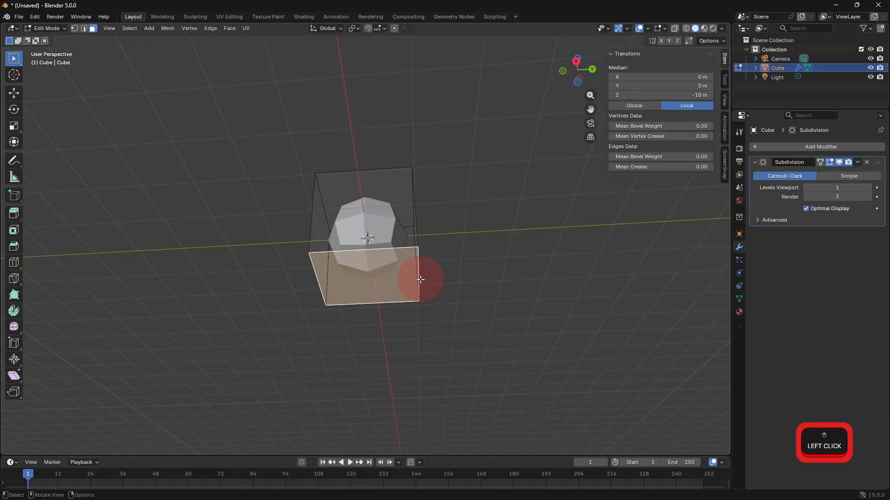
pyautogui.press('e')
pyautogui.click(444, 234)
pyautogui.press('Tab')
pyautogui.moveTo(445, 235); pyautogui.dragTo(449, 276, button='middle')
pyautogui.middleClick(449, 269)
pyautogui.click(478, 282)
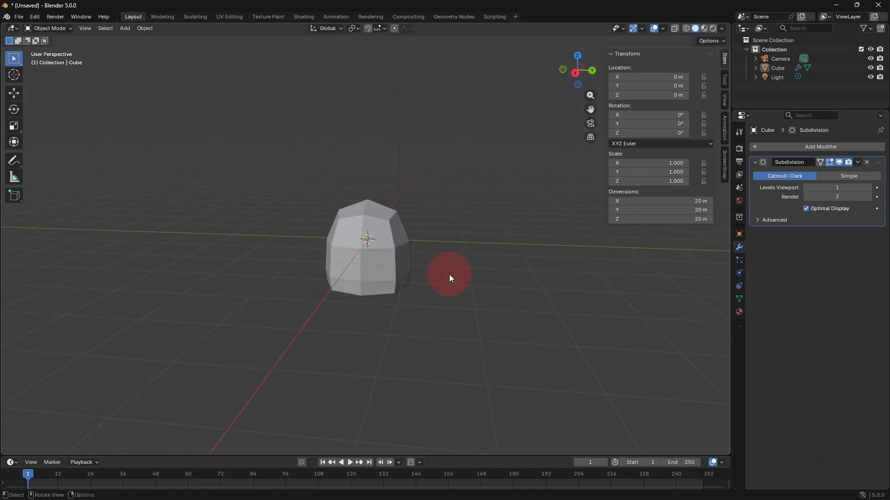
# - Add a second mesh cube and give it a Subdivision Surface modifier
pyautogui.click(131, 30)
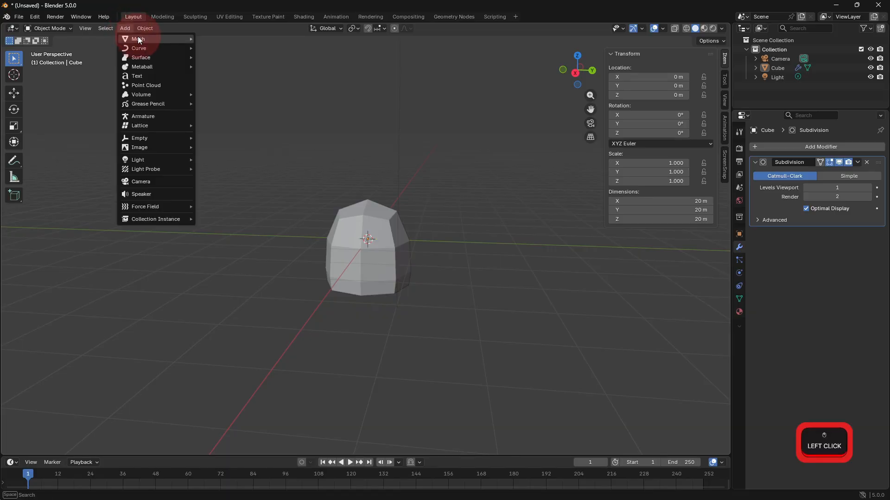
pyautogui.moveTo(149, 37)
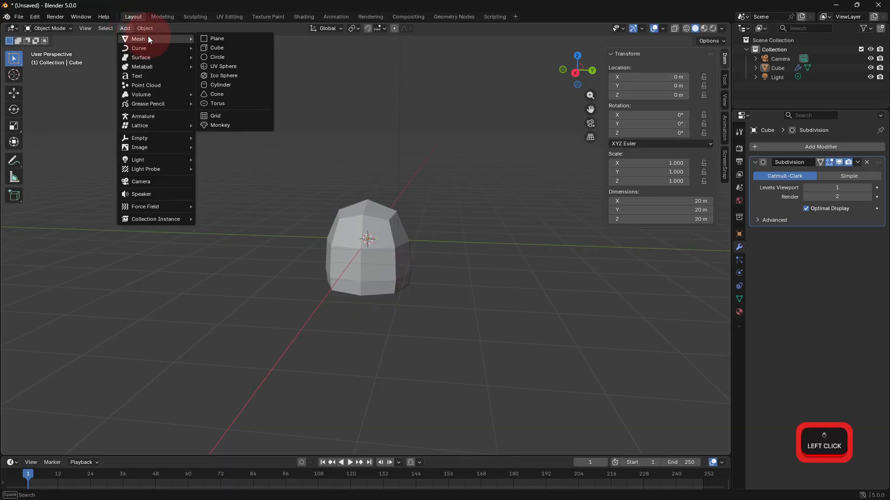
pyautogui.click(238, 47)
pyautogui.click(825, 149)
pyautogui.click(759, 146)
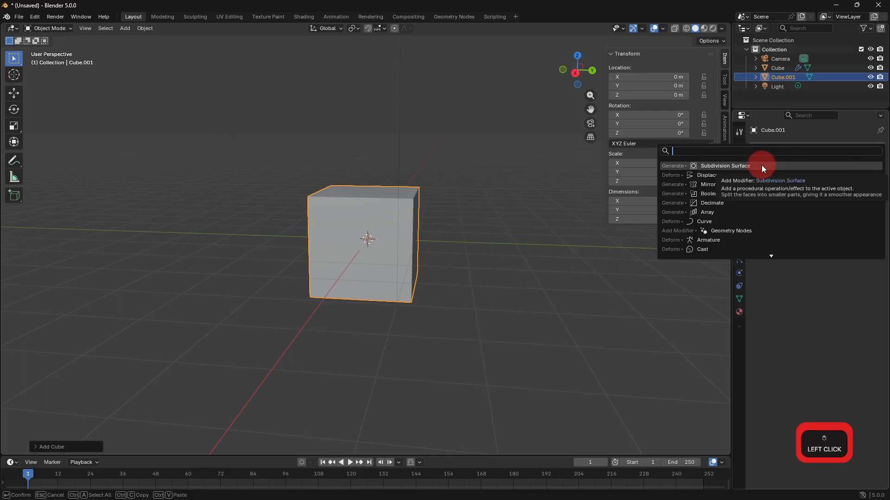
pyautogui.click(761, 165)
# - Add a Mirror modifier to the new cube, mirroring only on Y with the body Cube as mirror object
pyautogui.click(780, 147)
pyautogui.click(770, 147)
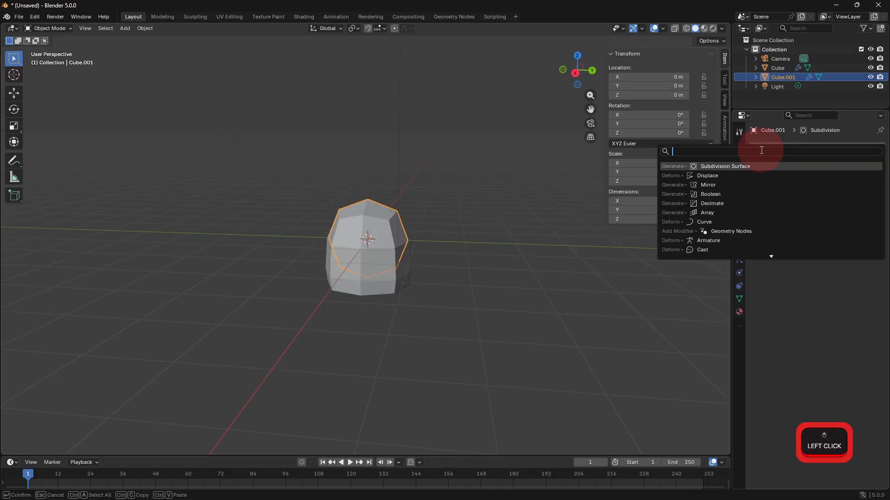
pyautogui.write('n')
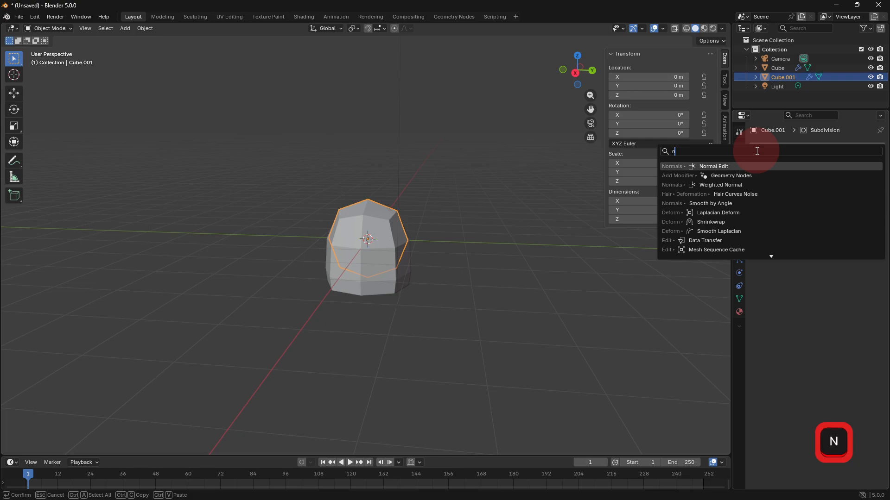
pyautogui.press('BackSpace')
pyautogui.write('mirr')
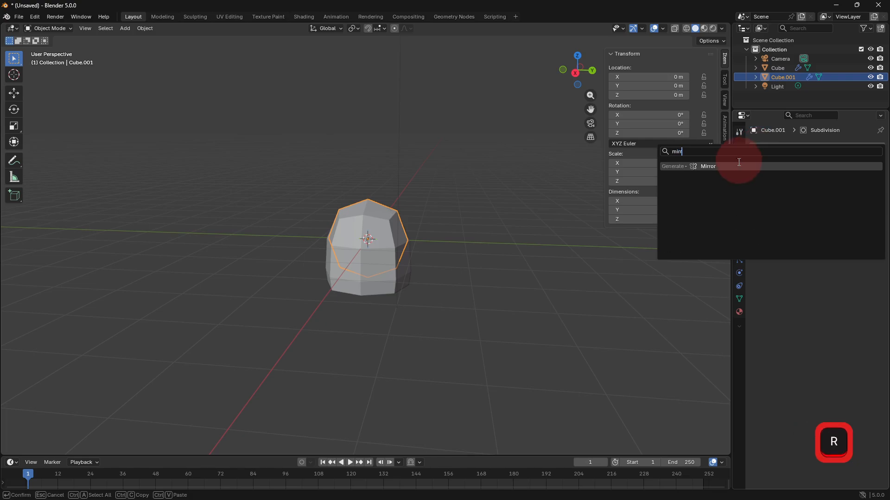
pyautogui.click(738, 165)
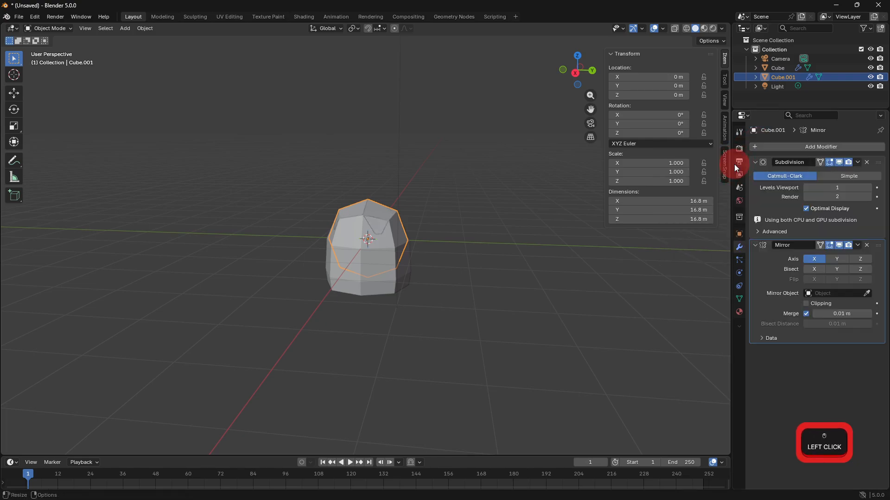
pyautogui.click(846, 258)
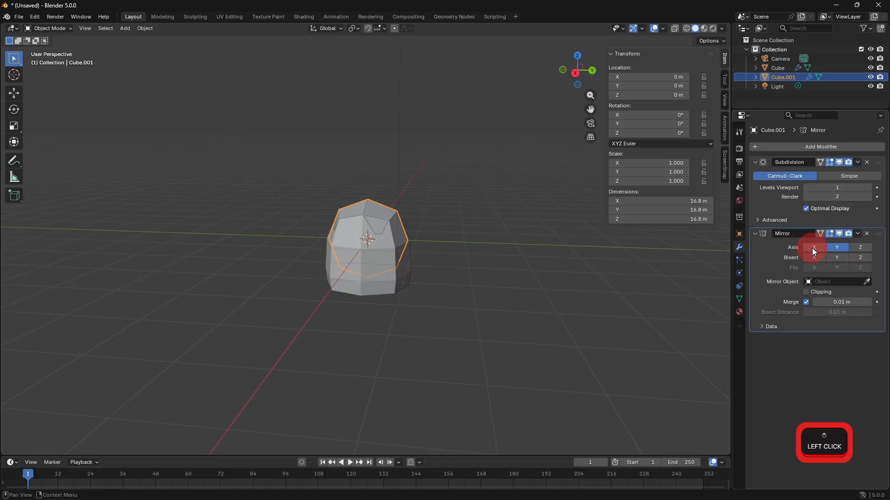
pyautogui.scroll(2, 527, 290)
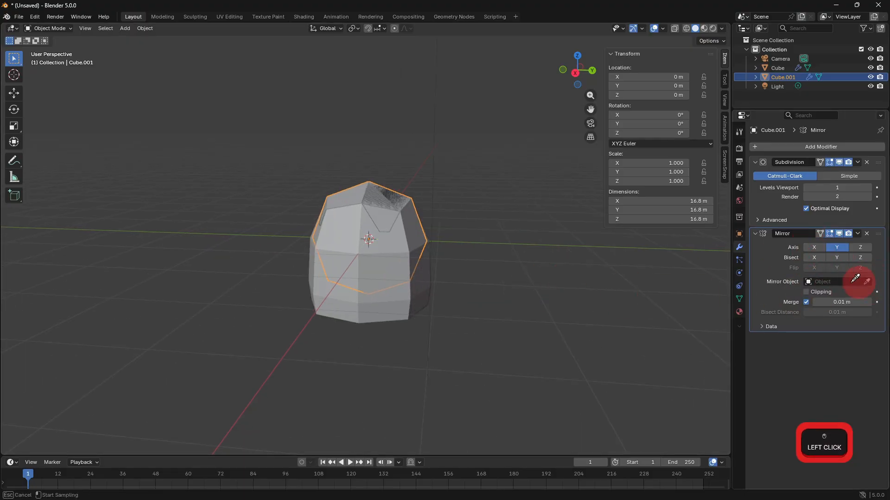
pyautogui.click(379, 277)
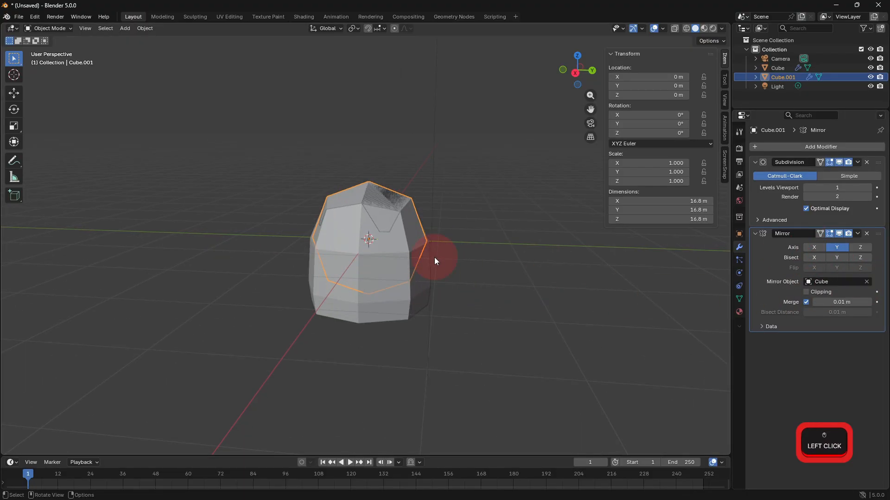
# - Move the mirrored cube to about 7.03 m along Y and 8.75 m along Z, above the body
pyautogui.press('g')
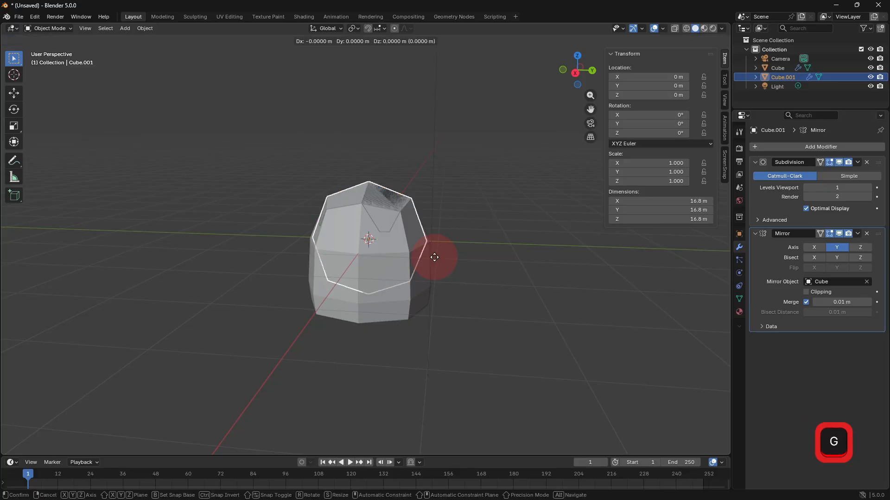
pyautogui.press('y')
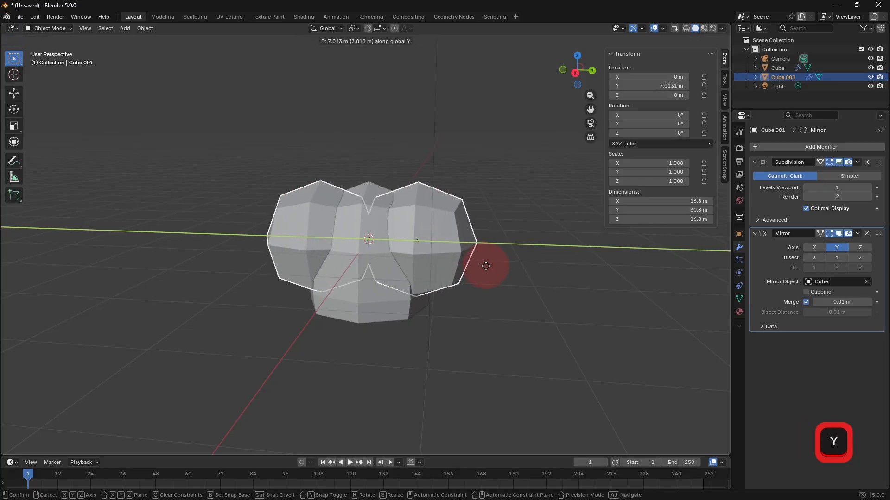
pyautogui.click(506, 265)
pyautogui.press('g')
pyautogui.press('z')
pyautogui.click(511, 205)
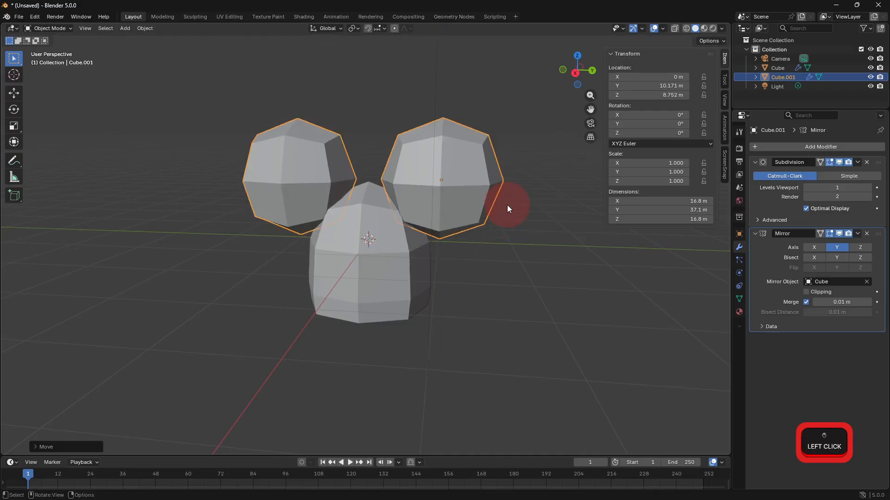
pyautogui.press('g')
pyautogui.press('y')
pyautogui.click(521, 208)
# - Scale the mirrored shapes down to about 0.367 and lower them to about 6.42 m along Z
pyautogui.press('s')
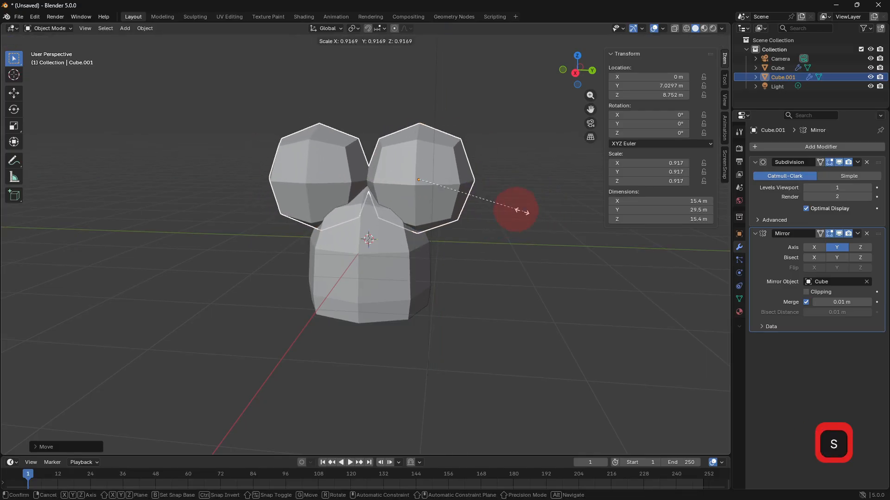
pyautogui.click(457, 183)
pyautogui.press('g')
pyautogui.press('z')
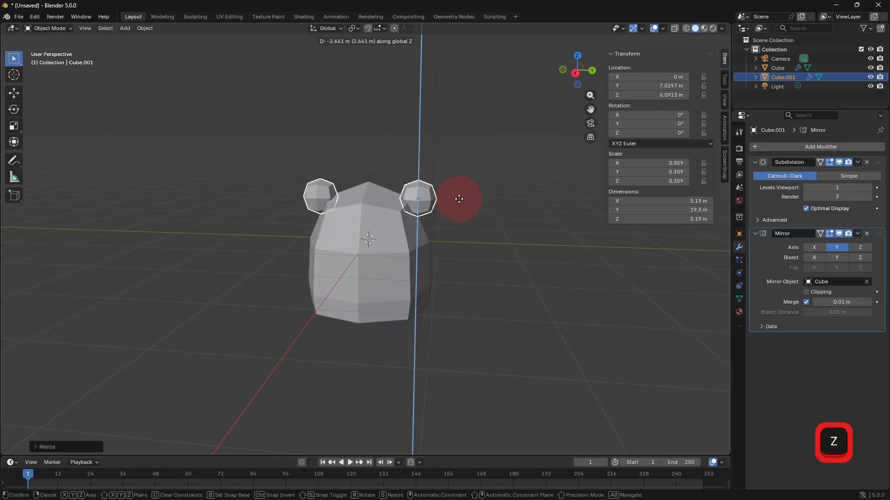
pyautogui.click(472, 196)
pyautogui.press('s')
pyautogui.click(479, 200)
# - Move the mirrored shapes inward to about 5.26 m along Y so they sit on top of the body
pyautogui.press('g')
pyautogui.press('y')
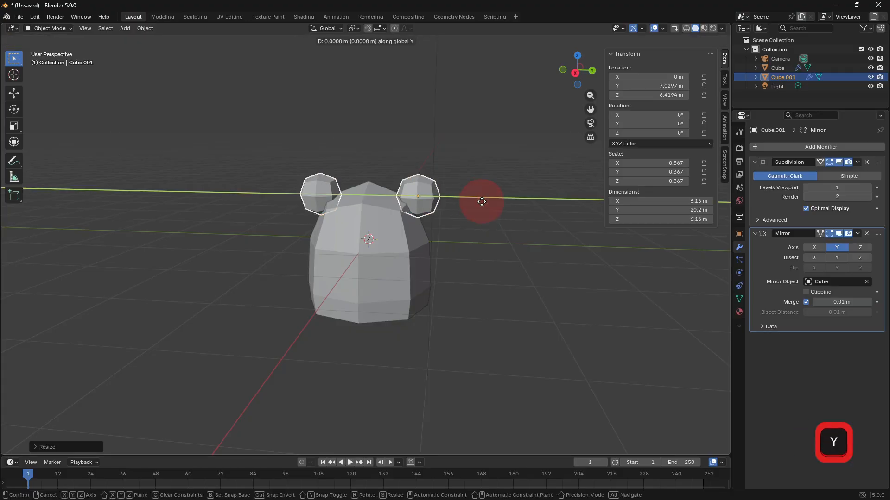
pyautogui.click(471, 198)
pyautogui.click(471, 198)
pyautogui.press('Tab')
pyautogui.moveTo(483, 227); pyautogui.dragTo(403, 234, button='middle')
pyautogui.press('Tab')
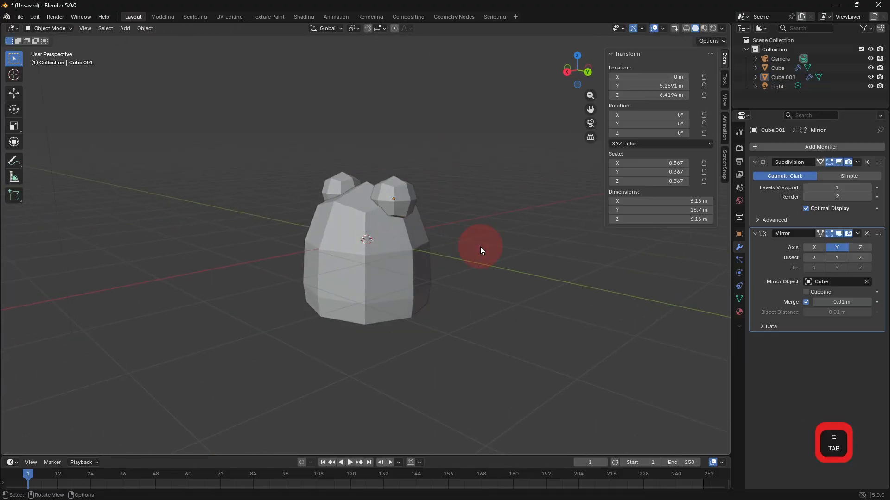
# - Duplicate the mirrored shapes on the head and offset the copy about 1.96 m forward along X
pyautogui.moveTo(480, 246); pyautogui.dragTo(408, 203, button='middle')
pyautogui.click(408, 203)
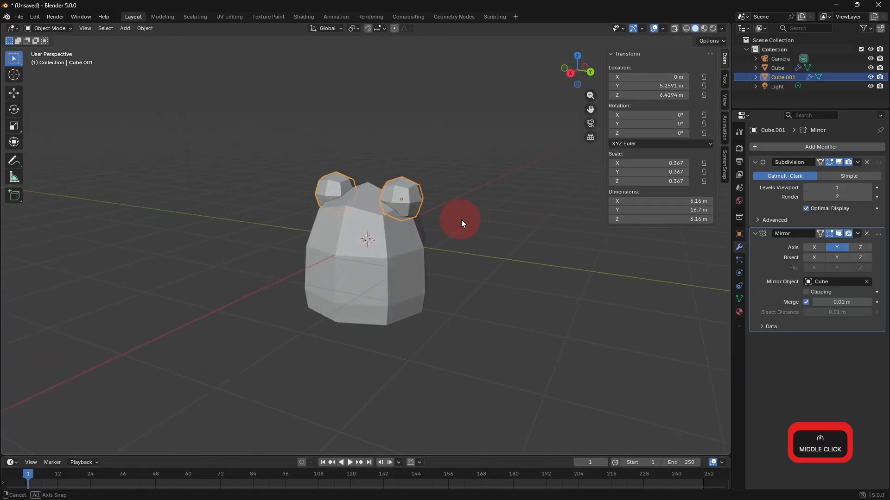
pyautogui.moveTo(461, 220); pyautogui.dragTo(501, 219, button='middle')
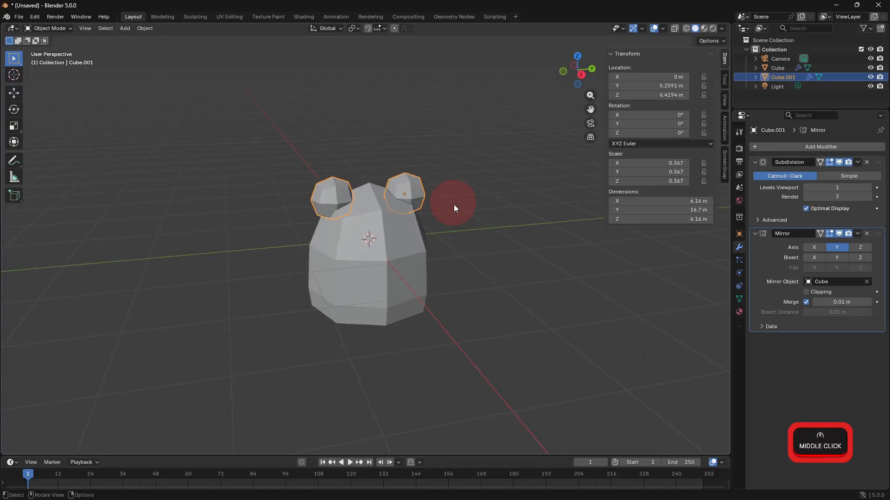
pyautogui.scroll(2, 452, 205)
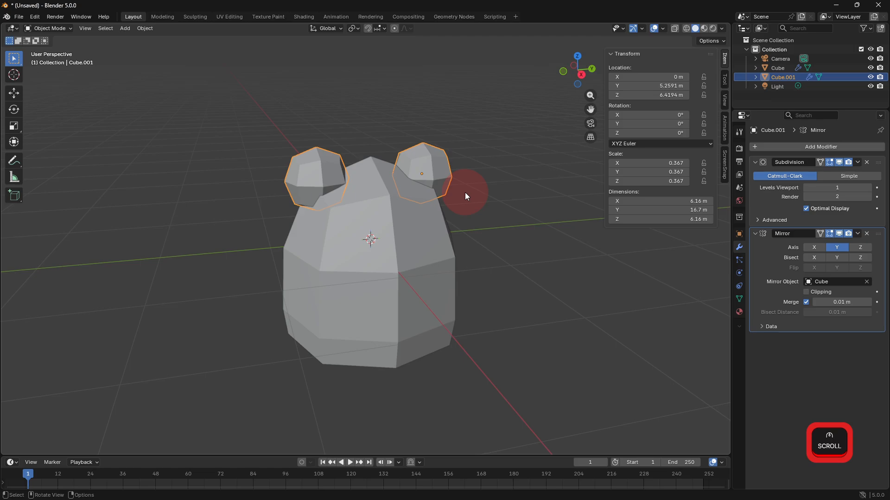
pyautogui.hotkey('shift', 'd')
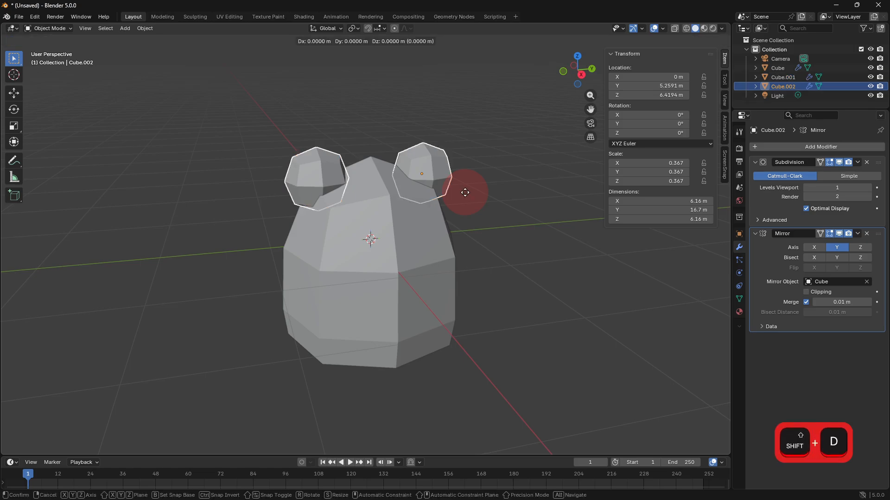
pyautogui.press('x')
pyautogui.click(558, 229)
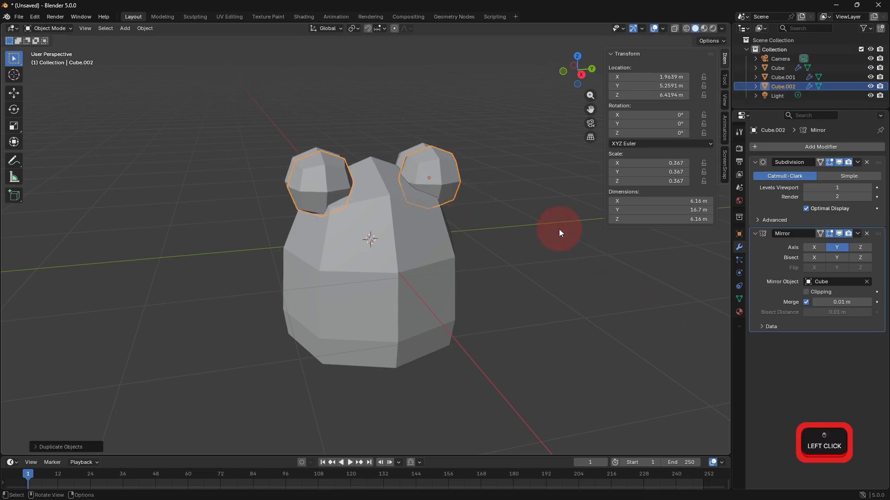
# - Scale the duplicated mirrored shapes down to about 0.253, and flatten them along X to about 0.126
pyautogui.press('s')
pyautogui.click(519, 214)
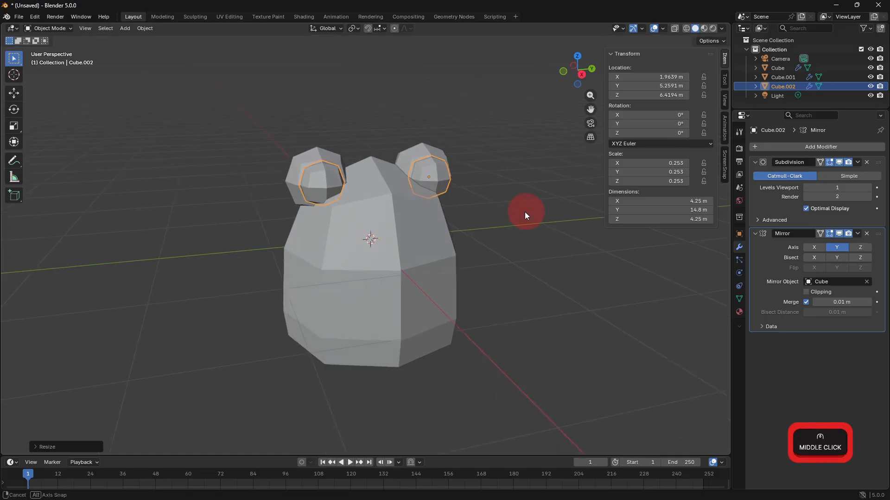
pyautogui.moveTo(525, 212); pyautogui.dragTo(557, 216, button='middle')
pyautogui.press('s')
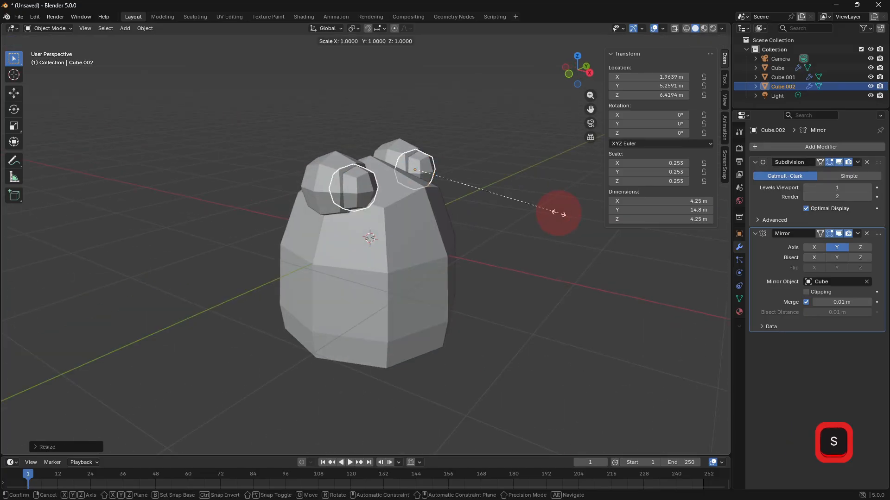
pyautogui.press('x')
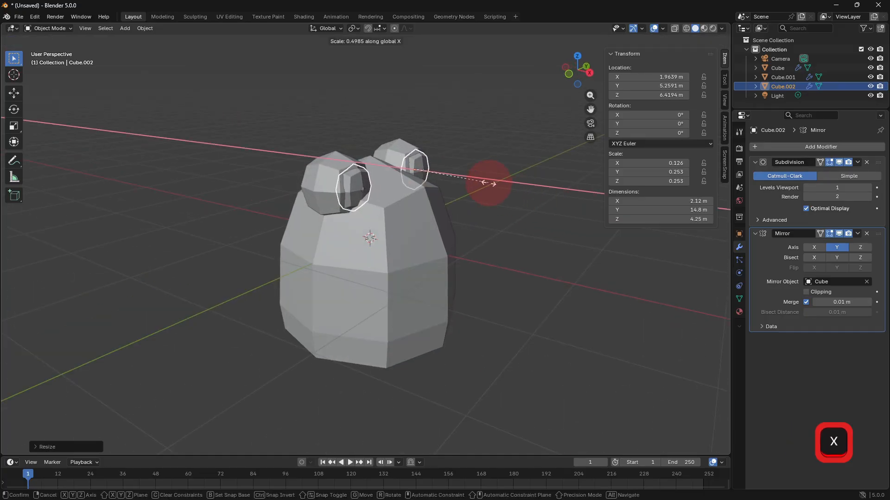
pyautogui.click(497, 212)
pyautogui.moveTo(497, 212); pyautogui.dragTo(412, 227, button='middle')
pyautogui.scroll(-3, 422, 208)
pyautogui.click(388, 254)
pyautogui.moveTo(388, 254); pyautogui.dragTo(470, 235, button='middle')
pyautogui.moveTo(408, 208); pyautogui.dragTo(449, 223, button='middle')
pyautogui.click(335, 197)
pyautogui.scroll(3, 366, 207)
pyautogui.press('g')
pyautogui.press('y')
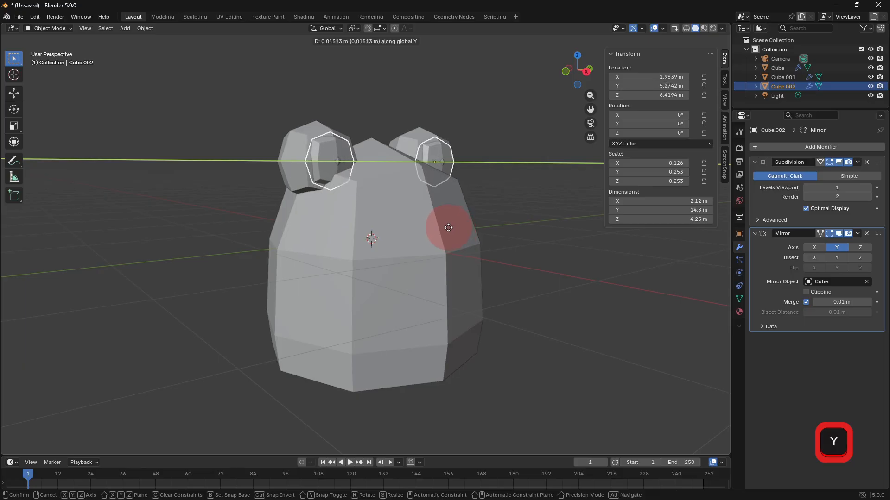
pyautogui.click(455, 227)
pyautogui.hotkey('ctrl', 'z')
# - Move the flattened eye shapes forward to about 2.14 m along X and deselect them
pyautogui.press('g')
pyautogui.press('x')
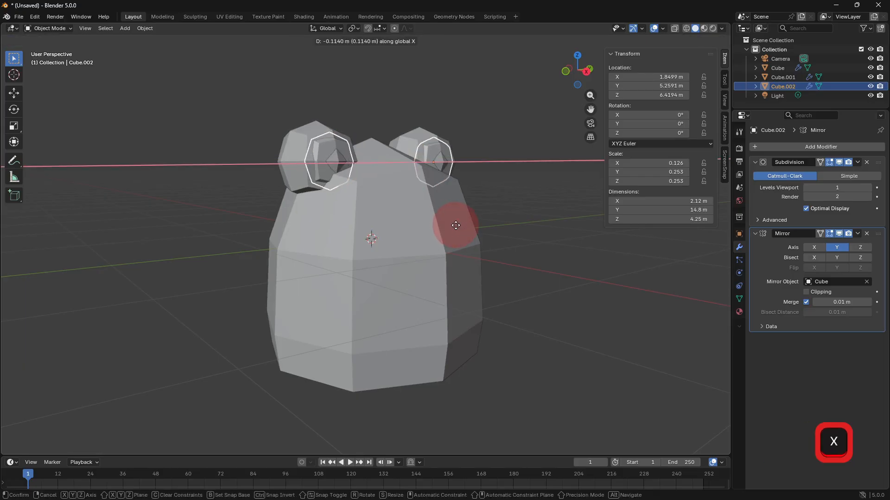
pyautogui.click(458, 226)
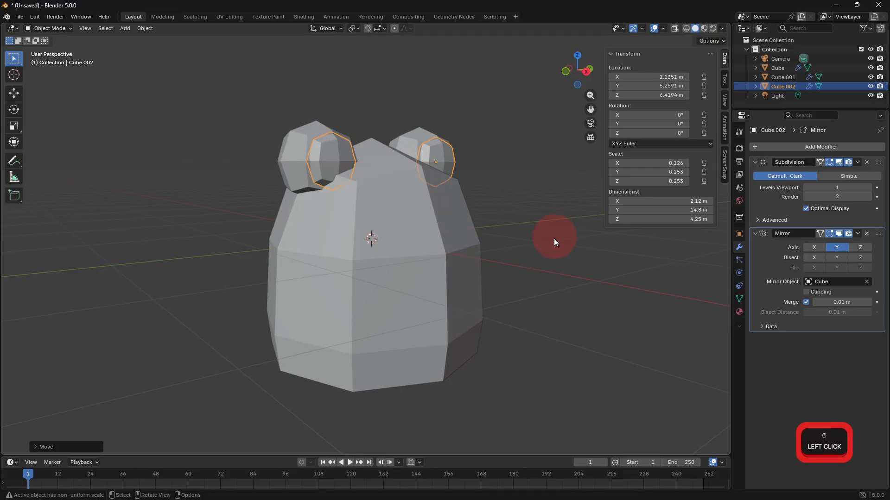
pyautogui.press('Tab')
pyautogui.press('q')
pyautogui.scroll(-5, 580, 195)
pyautogui.press('Tab')
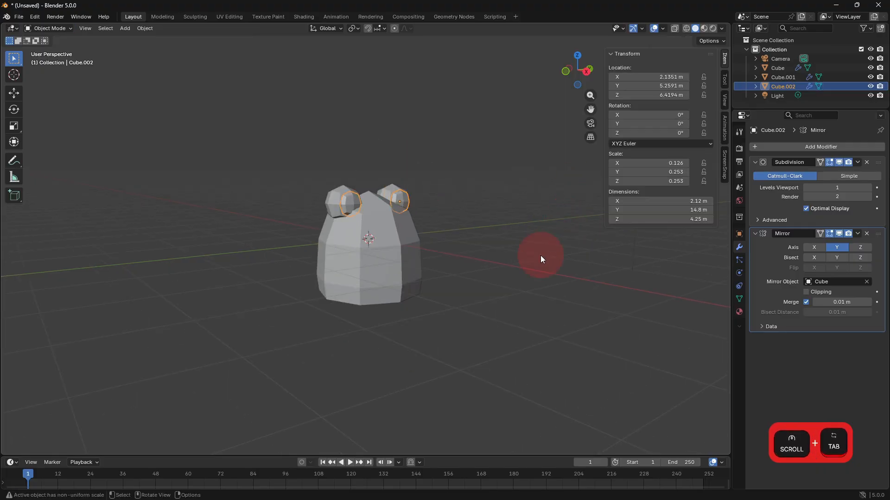
pyautogui.click(538, 255)
# - Add a new cube mesh and give it a Subdivision Surface modifier
pyautogui.moveTo(509, 262); pyautogui.dragTo(465, 264, button='middle')
pyautogui.scroll(2, 445, 274)
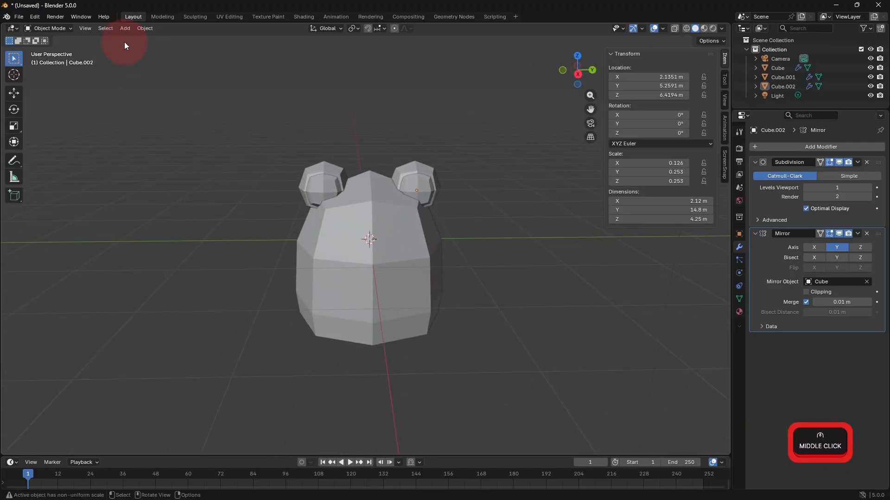
pyautogui.click(127, 27)
pyautogui.moveTo(143, 37)
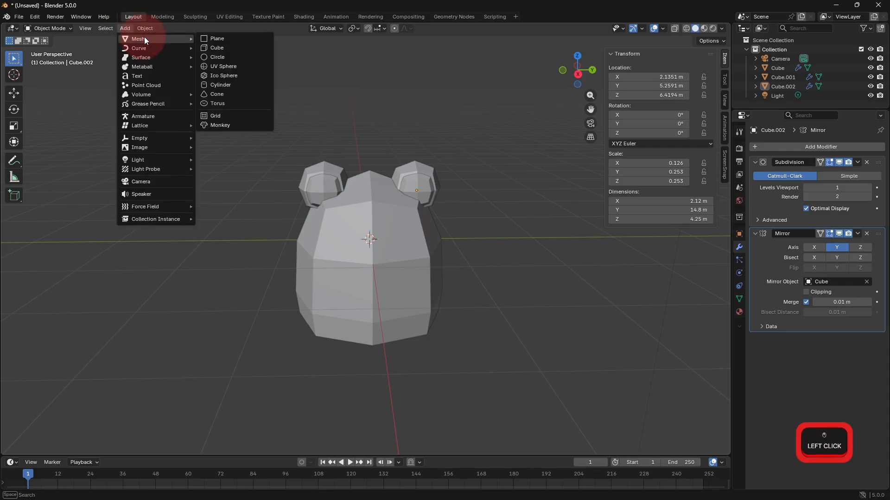
pyautogui.click(202, 46)
pyautogui.click(795, 150)
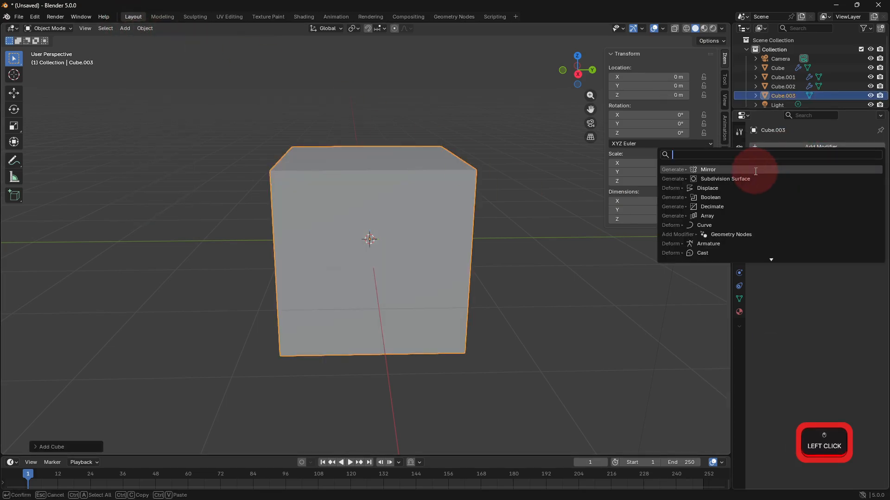
pyautogui.click(739, 179)
# - Move the new subdivided cube forward to about 11.24 m along X and flatten it along X to about 0.335
pyautogui.moveTo(584, 220); pyautogui.dragTo(535, 223, button='middle')
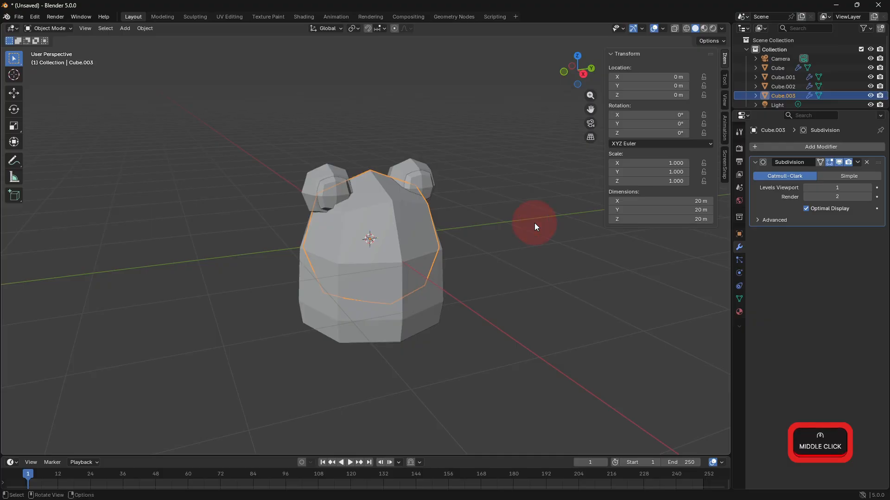
pyautogui.press('g')
pyautogui.press('x')
pyautogui.click(563, 273)
pyautogui.moveTo(563, 273); pyautogui.dragTo(575, 306, button='middle')
pyautogui.press('s')
pyautogui.press('x')
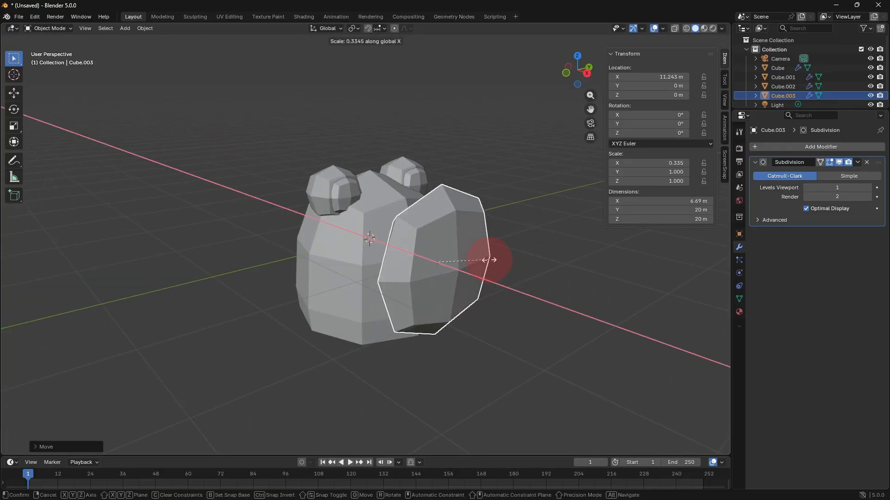
pyautogui.click(489, 260)
# - Move the flattened shape back along X to about 5.94 m so it sits into the front of the body
pyautogui.moveTo(491, 262); pyautogui.dragTo(511, 272, button='middle')
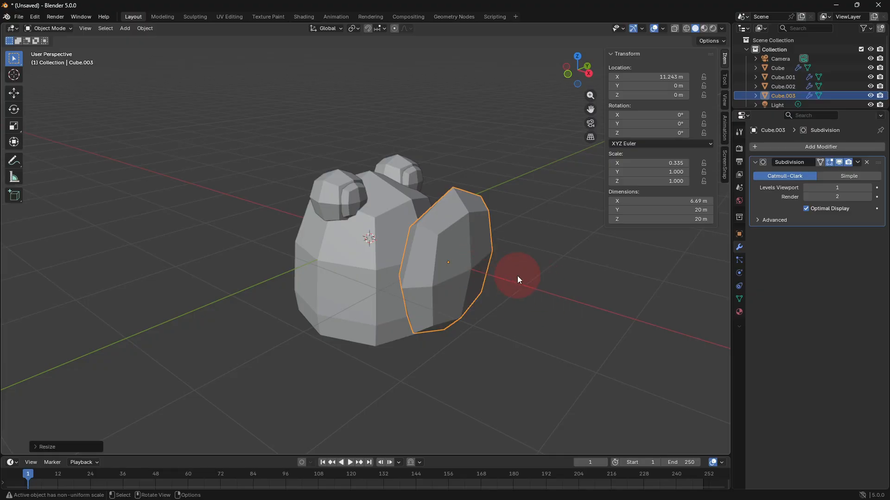
pyautogui.press('g')
pyautogui.press('y')
pyautogui.press('x')
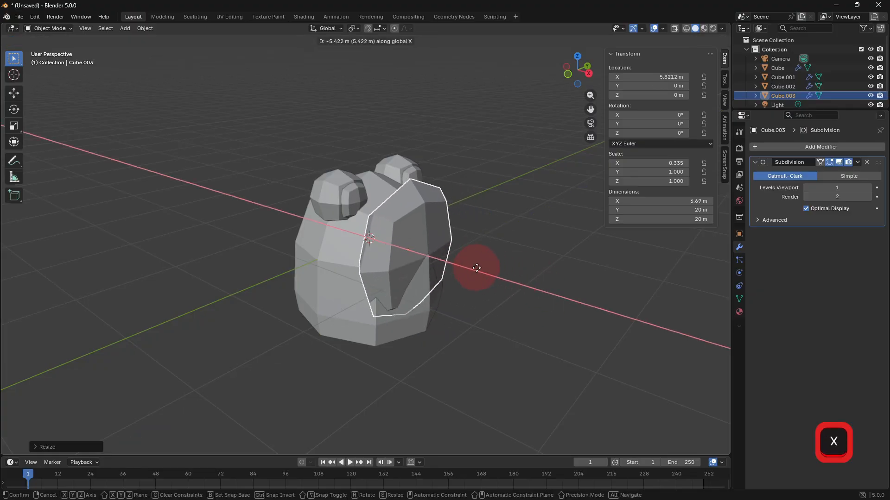
pyautogui.click(433, 250)
# - Tilt the flattened belly shape about -10.7° around the Y axis
pyautogui.click(13, 111)
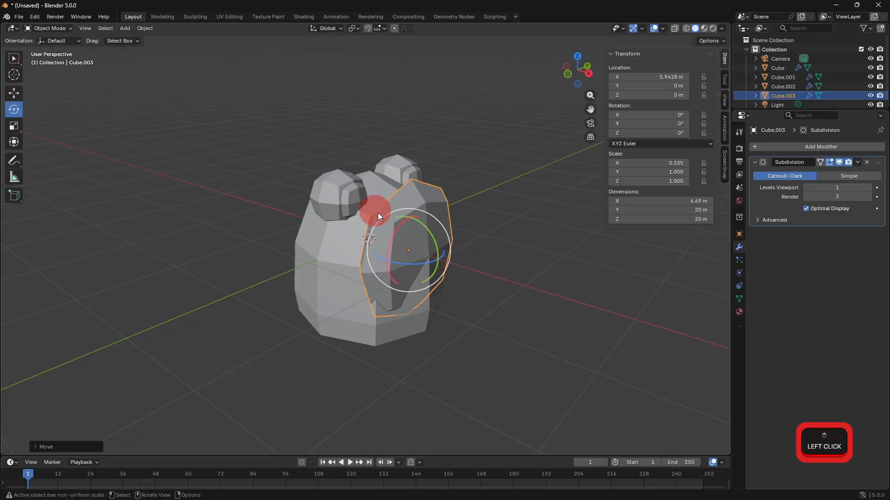
pyautogui.moveTo(436, 244); pyautogui.dragTo(297, 174)
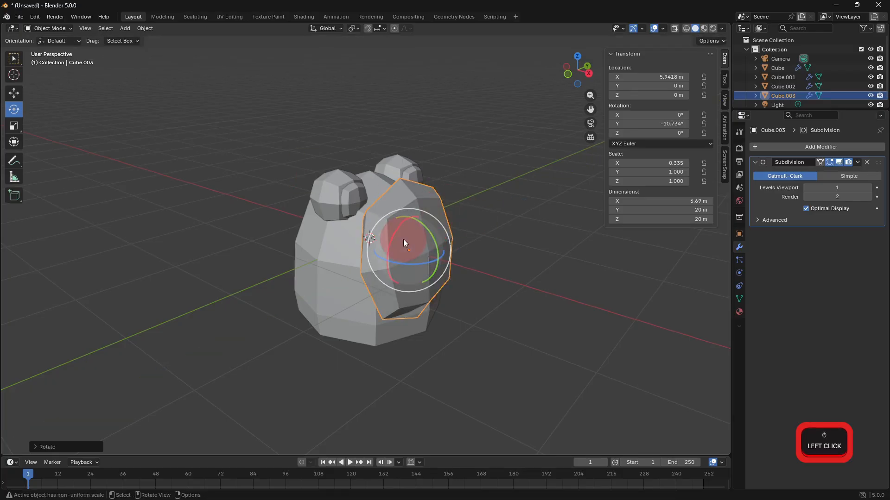
pyautogui.click(429, 239)
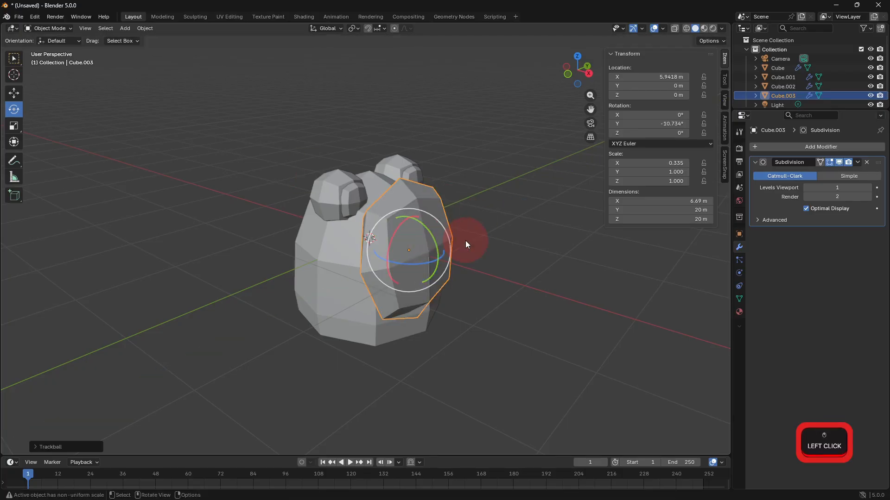
# - Lower the belly shape to about -2.4 m along Z and move it forward to about 7.36 m along X
pyautogui.press('g')
pyautogui.press('z')
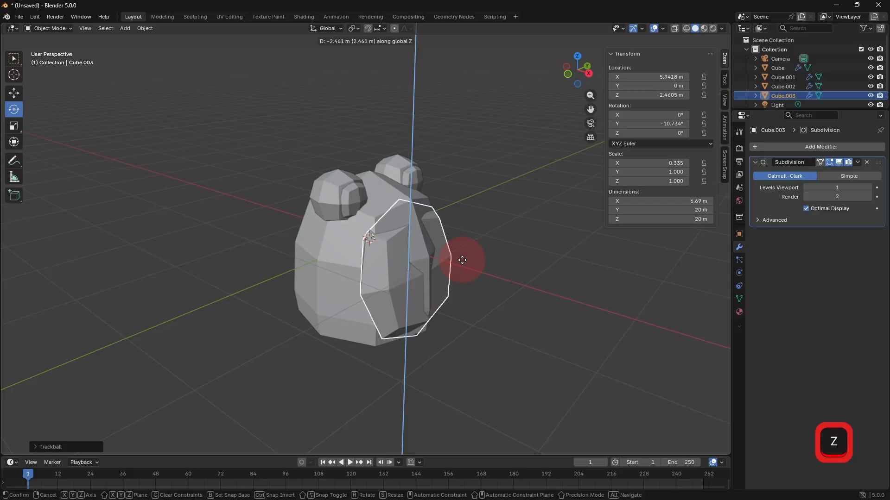
pyautogui.click(461, 258)
pyautogui.press('g')
pyautogui.press('x')
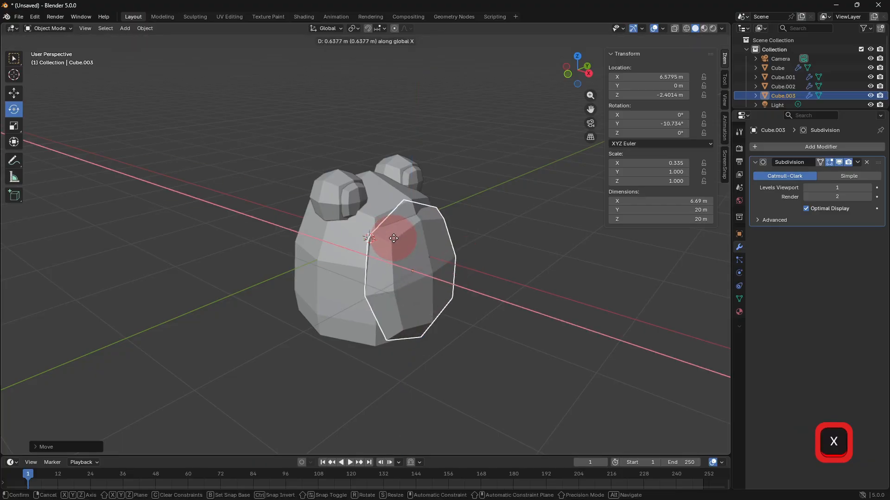
pyautogui.click(398, 241)
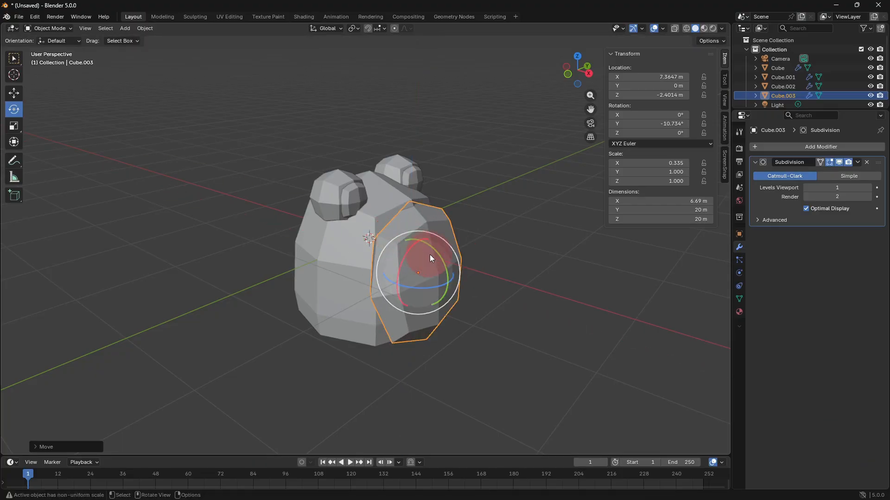
# - Adjust the belly shape's Y rotation to about -8.26° and deselect it
pyautogui.moveTo(430, 255); pyautogui.dragTo(440, 252)
pyautogui.hotkey('ctrl', 'z')
pyautogui.click(524, 260)
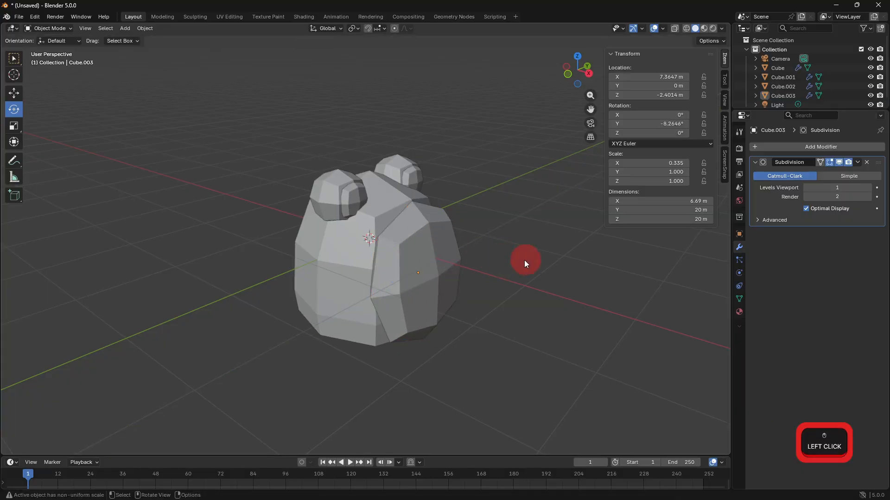
# - Move the belly shape to about 6.64 m along X and raise it to about -1.29 m along Z
pyautogui.moveTo(524, 259); pyautogui.dragTo(544, 279, button='middle')
pyautogui.click(466, 270)
pyautogui.press('g')
pyautogui.press('x')
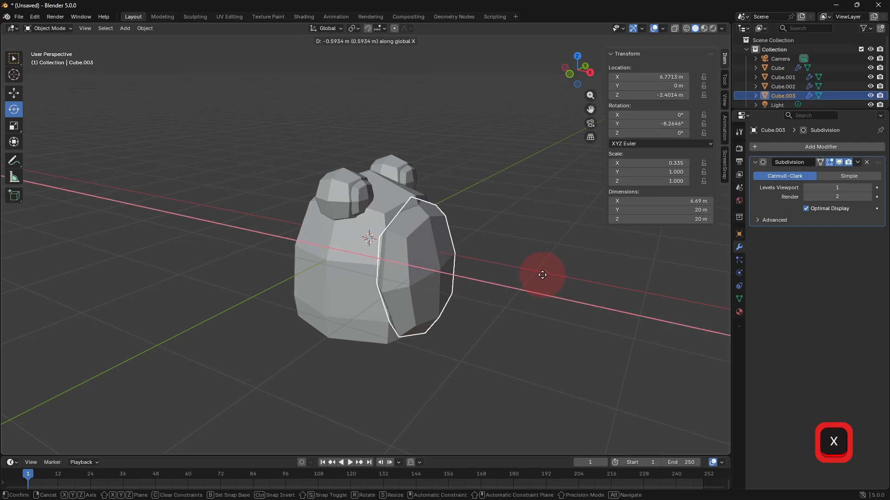
pyautogui.click(541, 272)
pyautogui.press('g')
pyautogui.press('z')
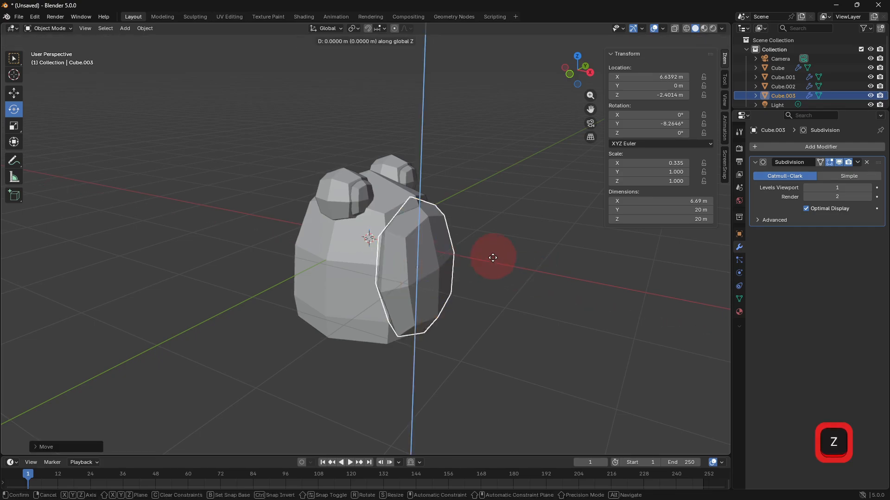
pyautogui.click(505, 270)
# - Rotate the belly shape to about -4.42° around Y and lower it to about -2.5 m along Z
pyautogui.moveTo(505, 270); pyautogui.dragTo(476, 260, button='middle')
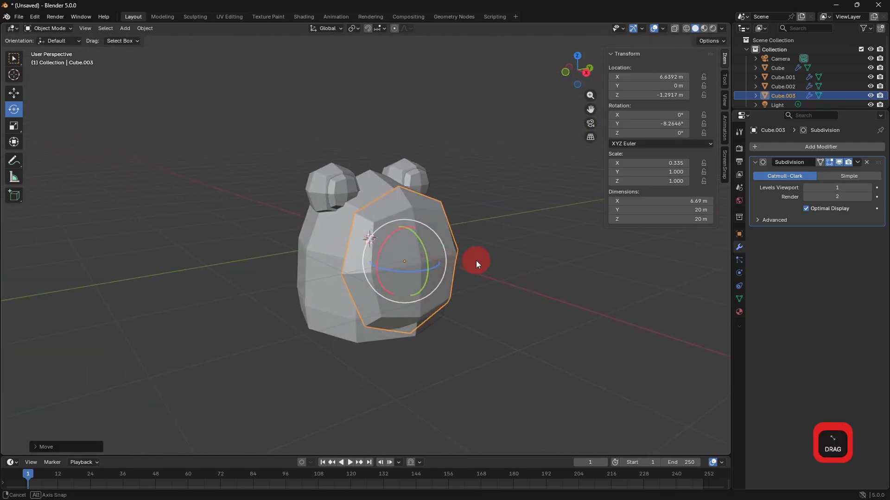
pyautogui.moveTo(424, 255); pyautogui.dragTo(424, 259)
pyautogui.press('g')
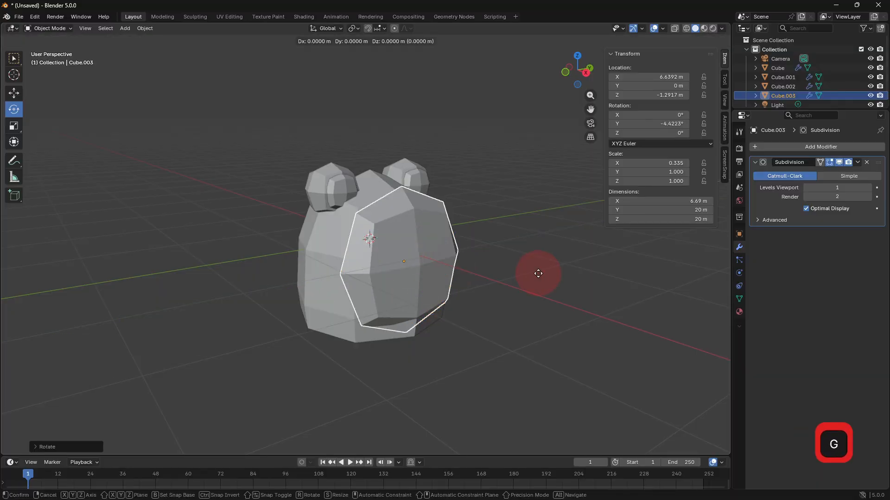
pyautogui.press('z')
# - Scale the belly shape down slightly, to about 0.979 in Y and Z and 0.328 in X
pyautogui.press('s')
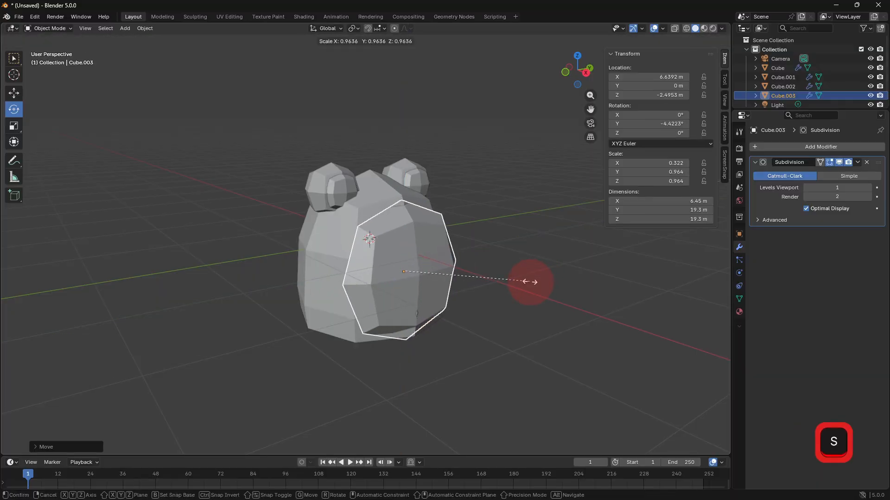
pyautogui.click(531, 283)
pyautogui.press('Tab')
pyautogui.press('Tab')
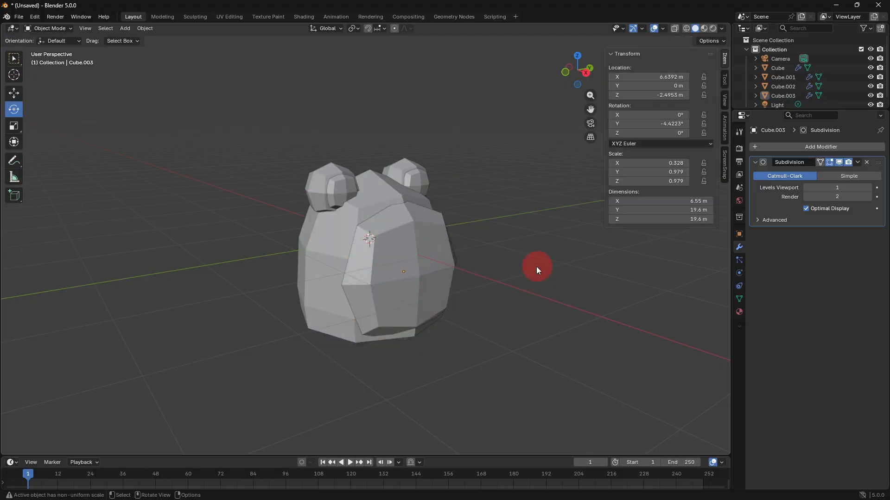
# - Add another cube mesh and give it a Subdivision Surface modifier
pyautogui.moveTo(532, 267); pyautogui.dragTo(494, 273, button='middle')
pyautogui.scroll(-1, 482, 269)
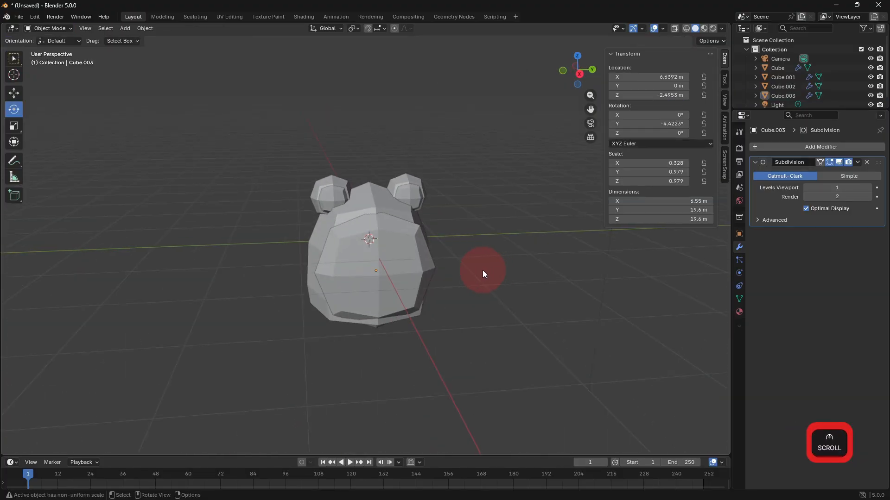
pyautogui.moveTo(459, 269); pyautogui.dragTo(437, 279, button='middle')
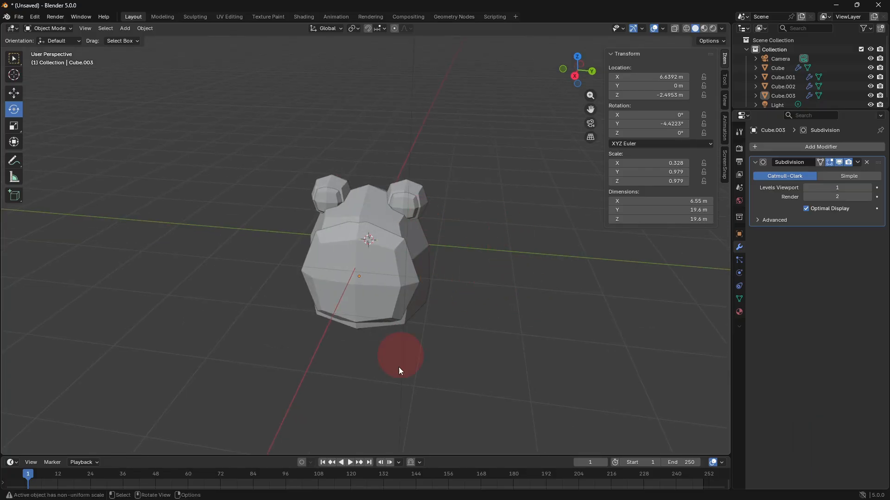
pyautogui.moveTo(393, 337); pyautogui.dragTo(415, 315, button='middle')
pyautogui.click(127, 29)
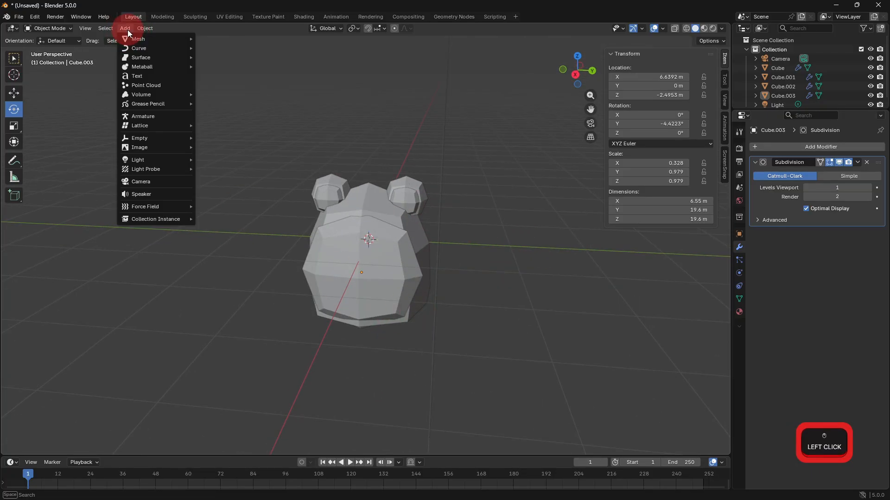
pyautogui.moveTo(134, 37)
pyautogui.click(222, 46)
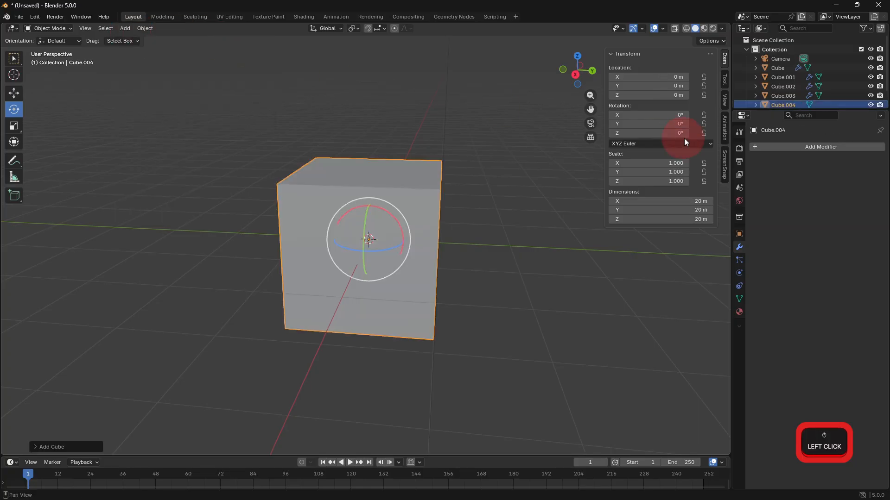
pyautogui.click(767, 145)
pyautogui.click(751, 159)
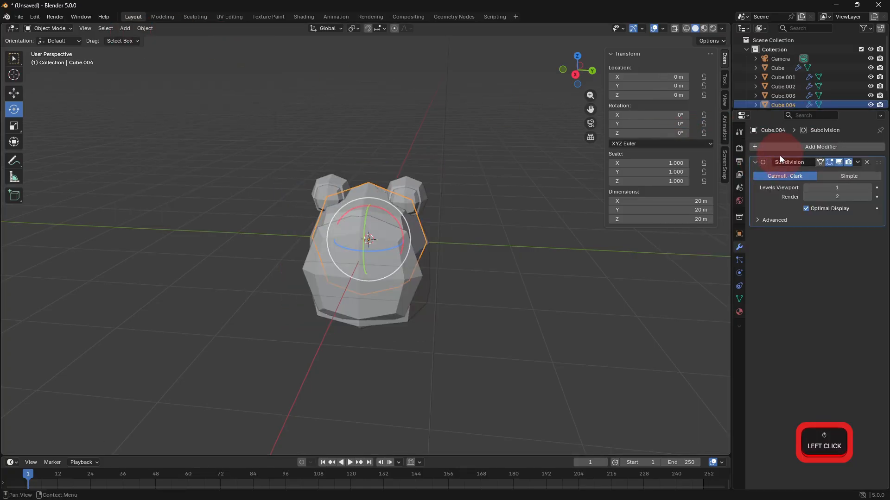
# - Add a Mirror modifier to the newest cube and set it to mirror across the Y axis only
pyautogui.click(777, 149)
pyautogui.click(774, 154)
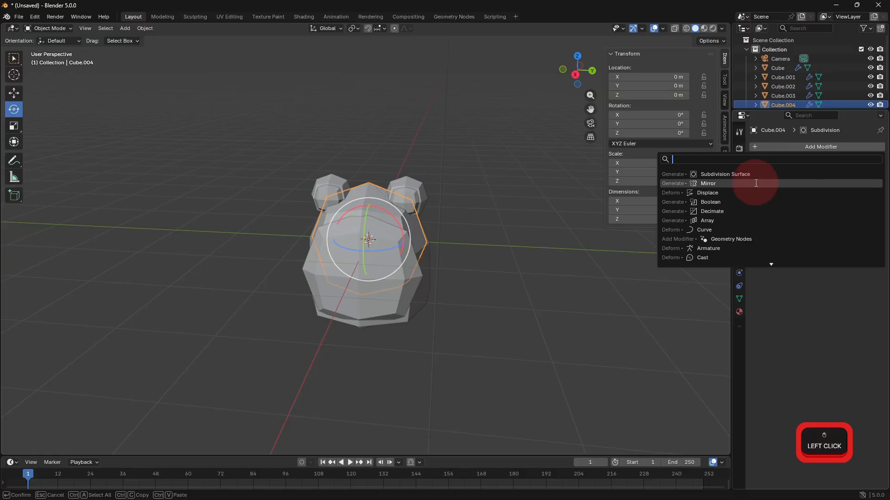
pyautogui.click(756, 183)
pyautogui.click(829, 248)
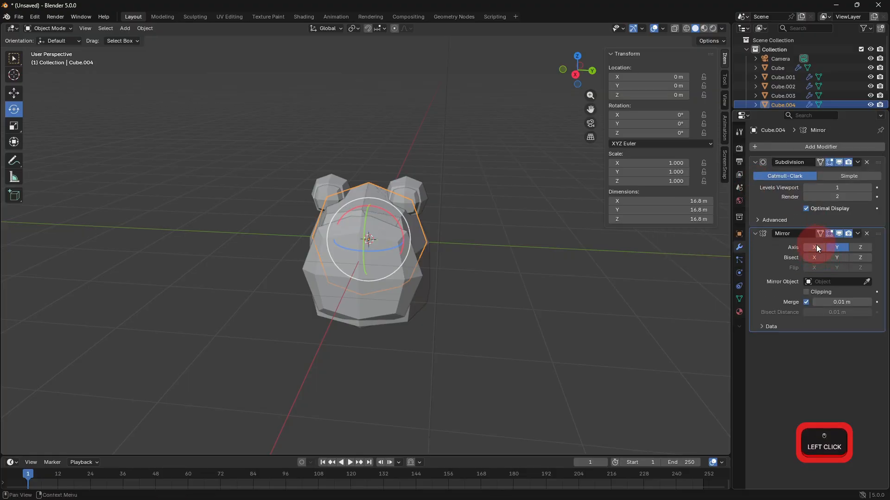
# - Set the main body cube as the mirror object of the newest cube's Mirror modifier
pyautogui.scroll(2, 491, 302)
pyautogui.moveTo(491, 302); pyautogui.dragTo(882, 292, button='middle')
pyautogui.click(866, 282)
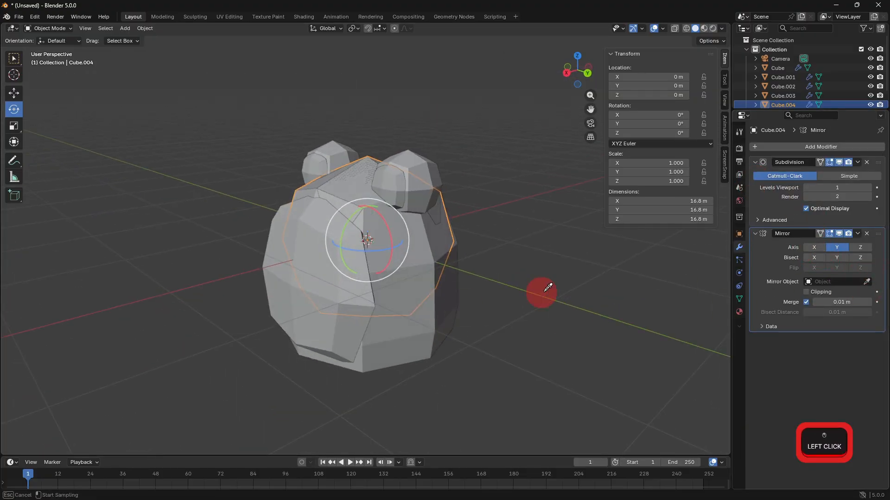
pyautogui.click(453, 318)
# - Move the newest cube outward along Y to about 11.84 m so its mirrored copies sit on both sides of the body
pyautogui.moveTo(453, 319); pyautogui.dragTo(507, 321, button='middle')
pyautogui.press('g')
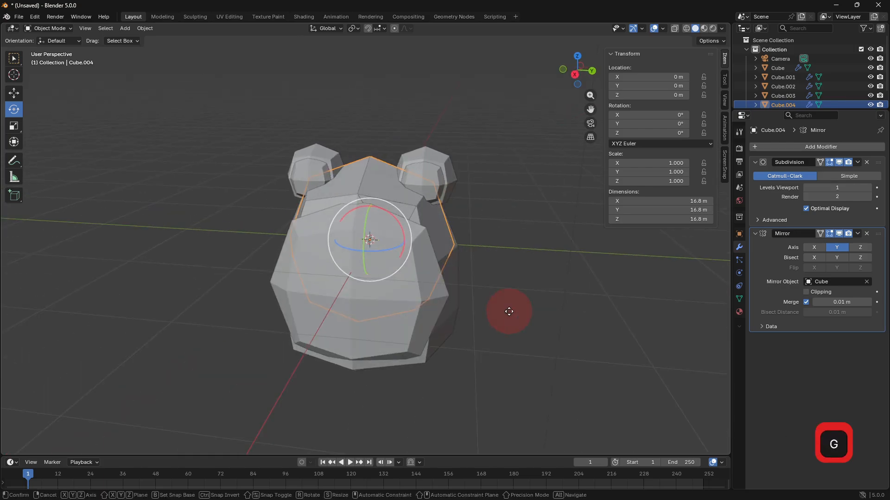
pyautogui.press('y')
pyautogui.click(628, 336)
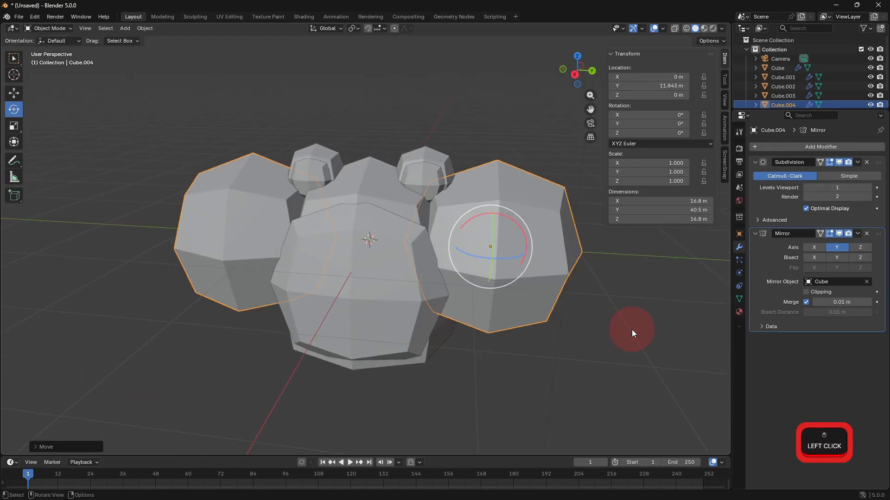
# - Scale the side cube down to about 0.449 and raise it along Z to about 0.68 m
pyautogui.press('s')
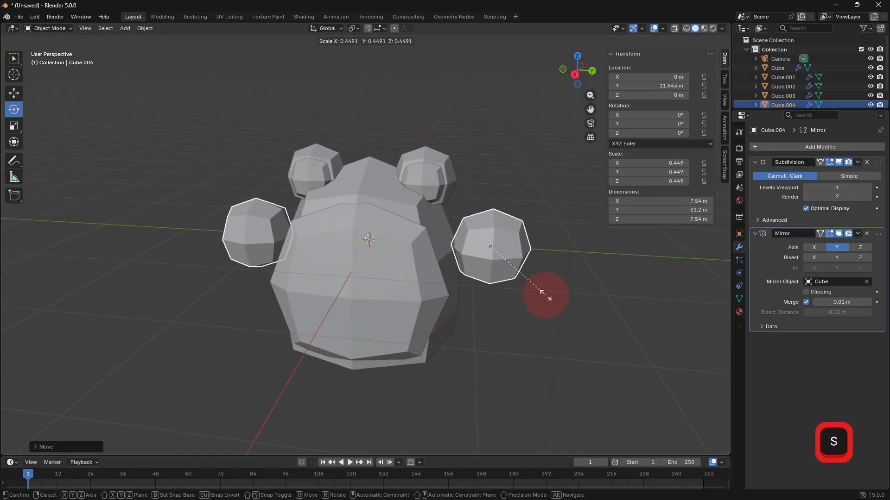
pyautogui.click(545, 295)
pyautogui.press('g')
pyautogui.press('z')
pyautogui.click(551, 292)
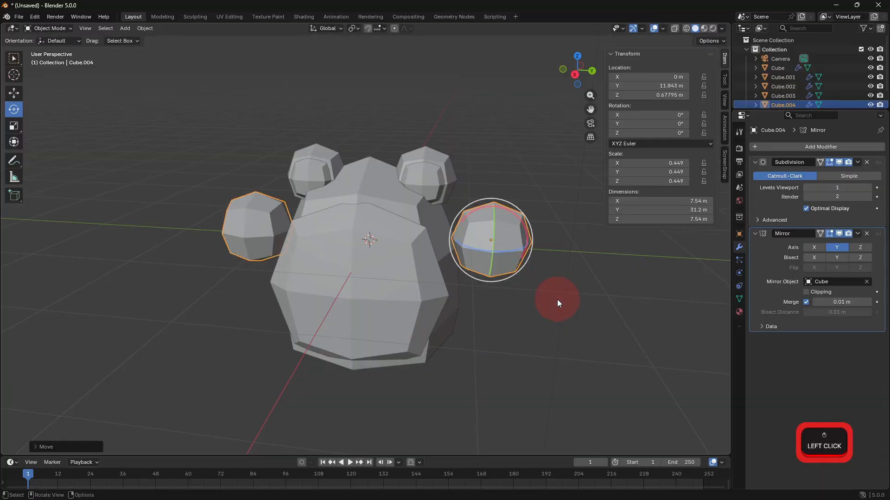
# - In Edit Mode, extrude the side cube's top face in place, with no offset, to flatten its upper end
pyautogui.press('Tab')
pyautogui.click(482, 206)
pyautogui.moveTo(580, 302); pyautogui.dragTo(520, 242, button='middle')
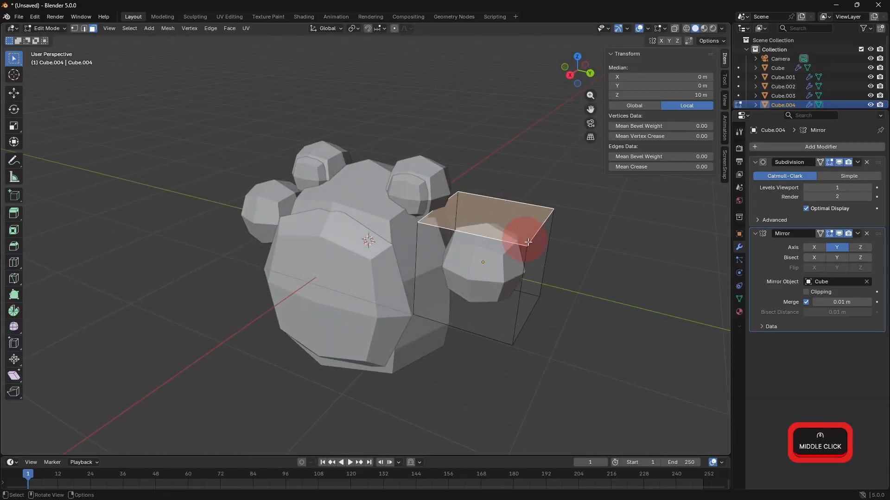
pyautogui.press('e')
pyautogui.click(360, 210)
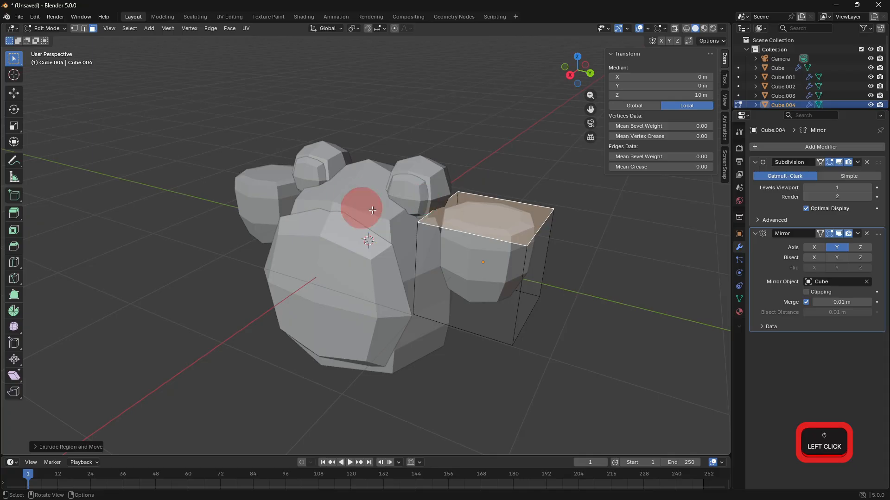
# - Extrude the cube's bottom face downward to about -23.6 m local Z to lengthen it into a leg
pyautogui.moveTo(482, 288); pyautogui.dragTo(514, 252, button='middle')
pyautogui.click(533, 254)
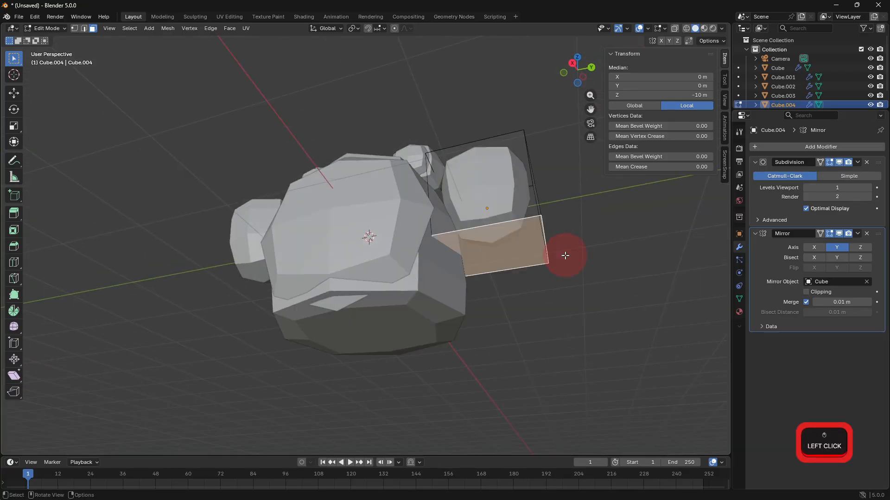
pyautogui.press('e')
pyautogui.click(558, 318)
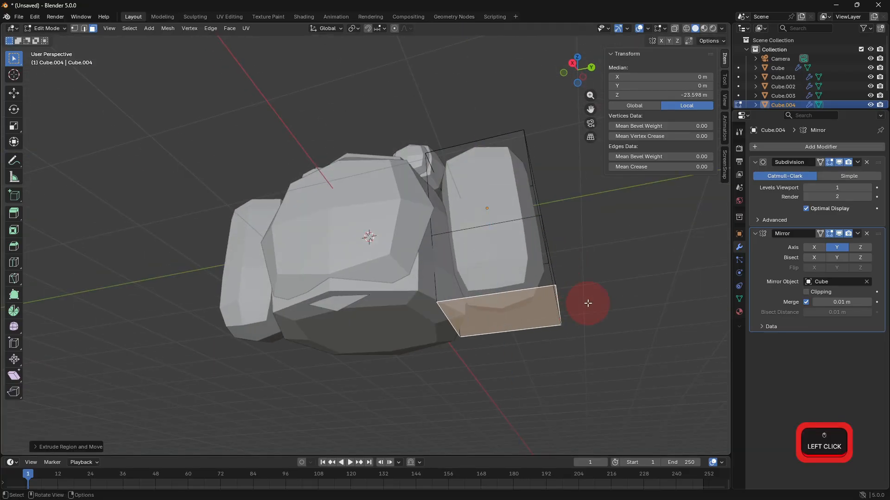
# - Extrude the outer side face of the leg's lower section to about 20.2 m local Y to form a foot
pyautogui.moveTo(587, 301); pyautogui.dragTo(547, 345, button='middle')
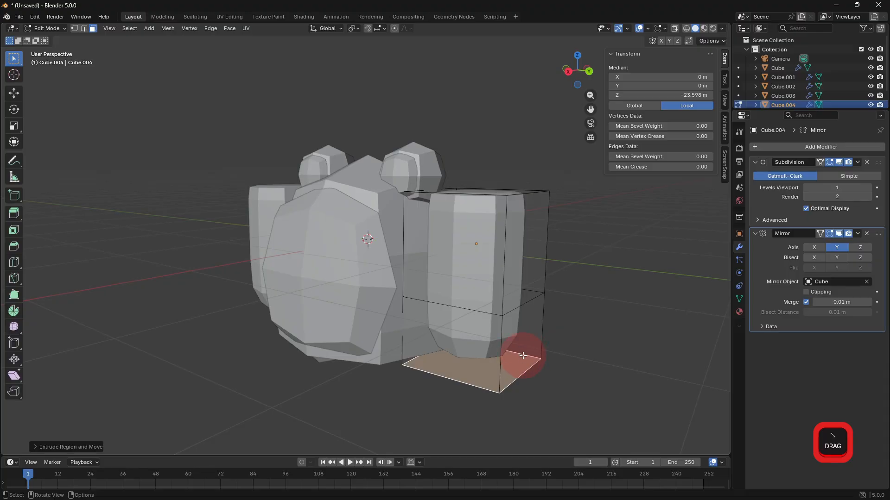
pyautogui.moveTo(522, 355); pyautogui.dragTo(526, 342)
pyautogui.moveTo(526, 342); pyautogui.dragTo(563, 344, button='middle')
pyautogui.press('e')
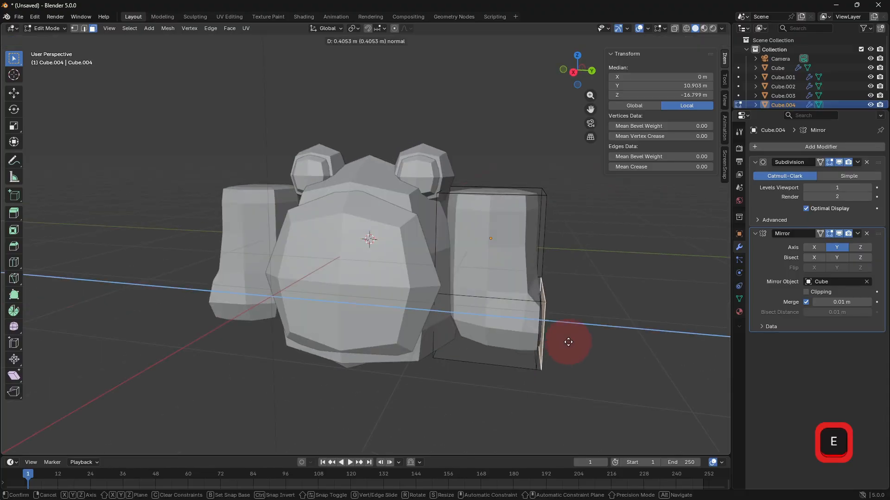
pyautogui.click(616, 351)
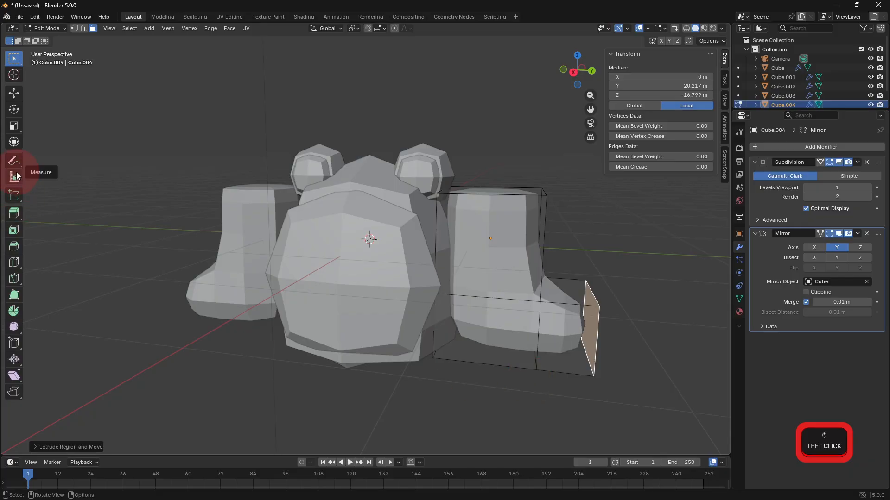
# - Add three evenly spaced lengthwise loop cuts through the leg and foot
pyautogui.click(13, 262)
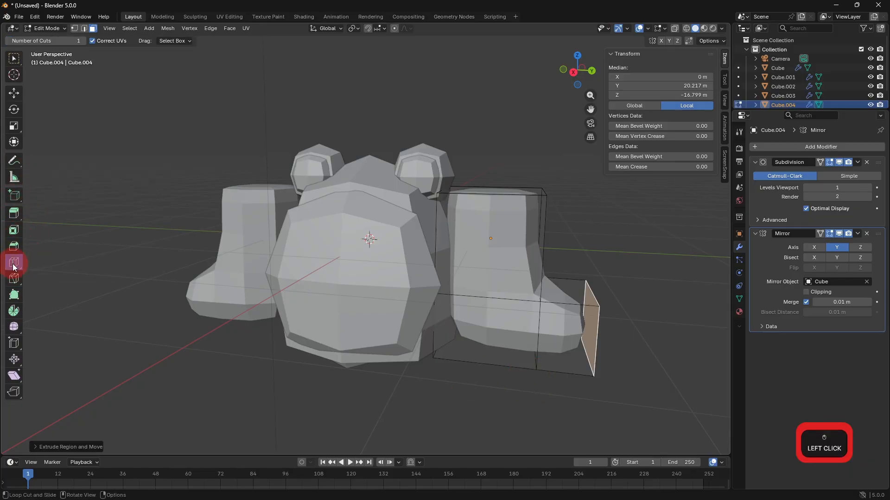
pyautogui.moveTo(411, 324); pyautogui.dragTo(329, 326, button='middle')
pyautogui.scroll(-2, 329, 326)
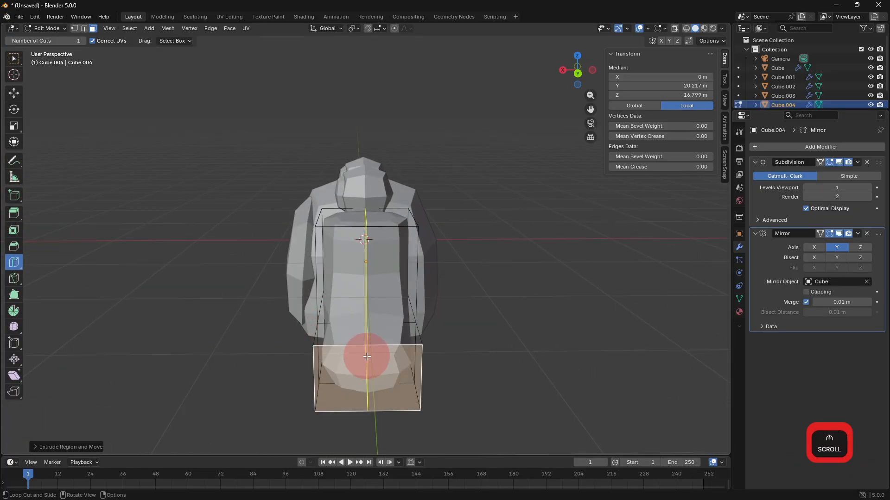
pyautogui.click(82, 40)
pyautogui.click(82, 41)
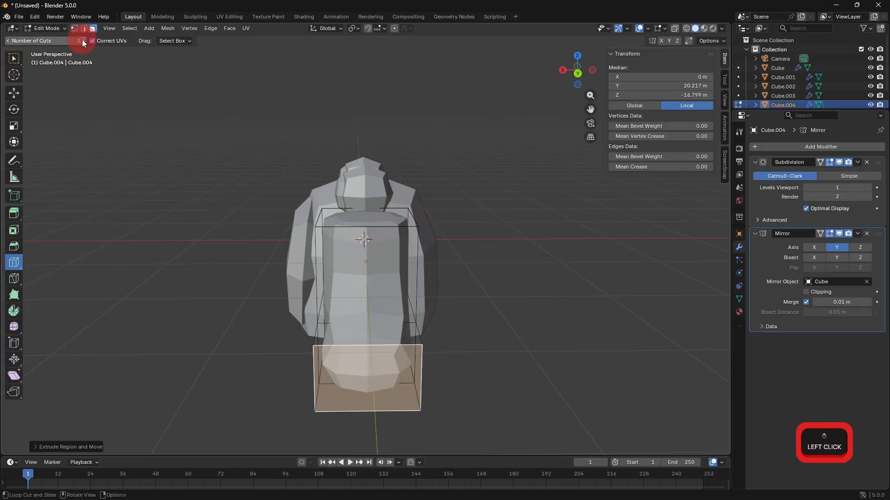
pyautogui.click(375, 370)
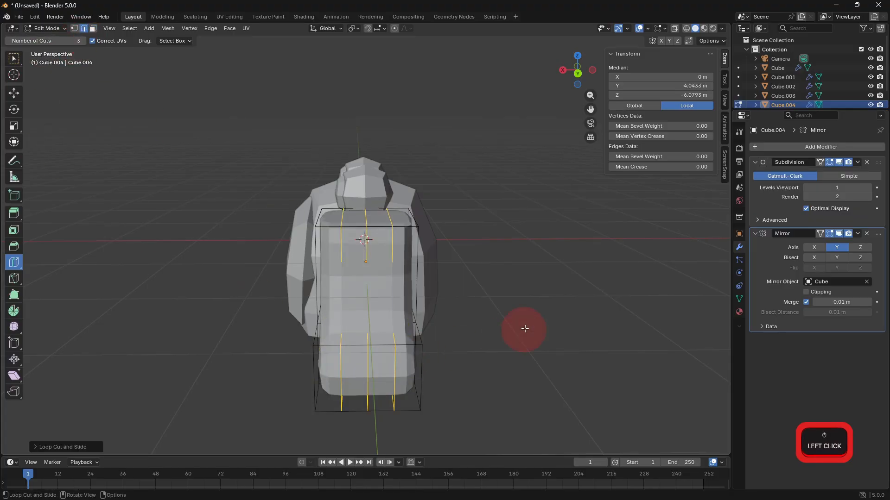
# - Try extruding one outer face at the front of the foot as a toe, and undo the extrusion
pyautogui.moveTo(524, 326); pyautogui.dragTo(19, 125, button='middle')
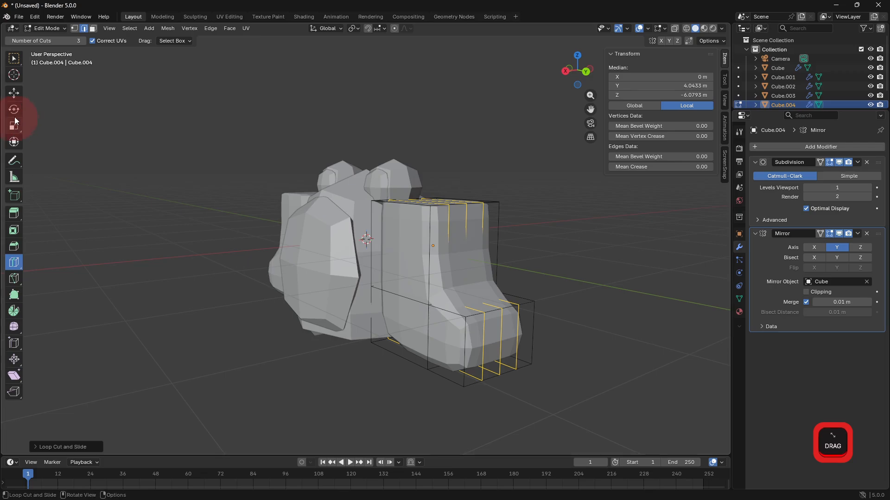
pyautogui.click(92, 29)
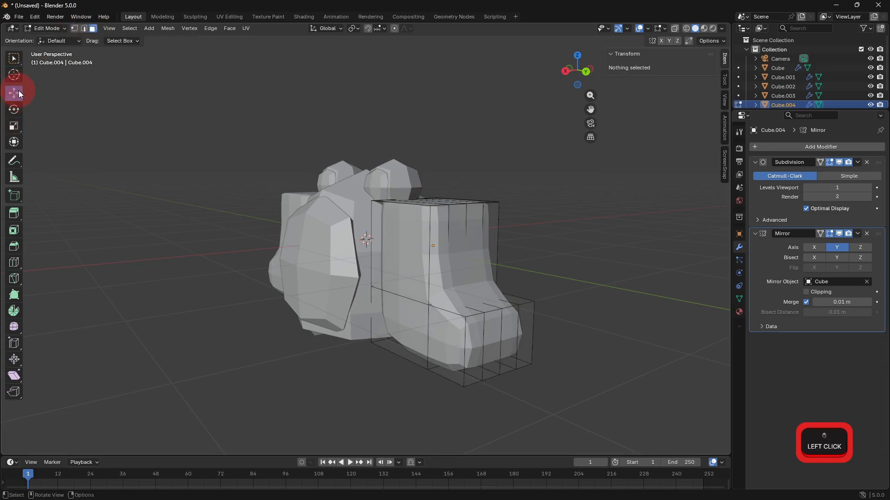
pyautogui.moveTo(408, 406); pyautogui.dragTo(428, 386, button='middle')
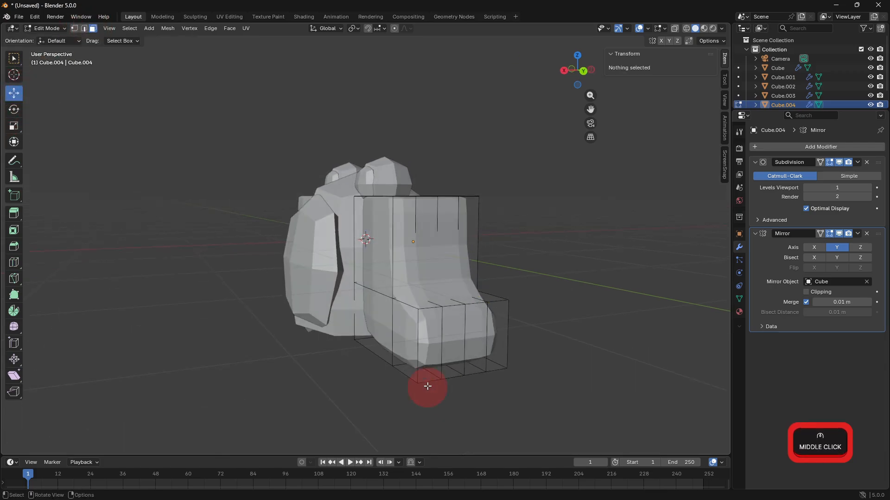
pyautogui.click(431, 357)
pyautogui.moveTo(512, 370); pyautogui.dragTo(539, 367, button='middle')
pyautogui.press('e')
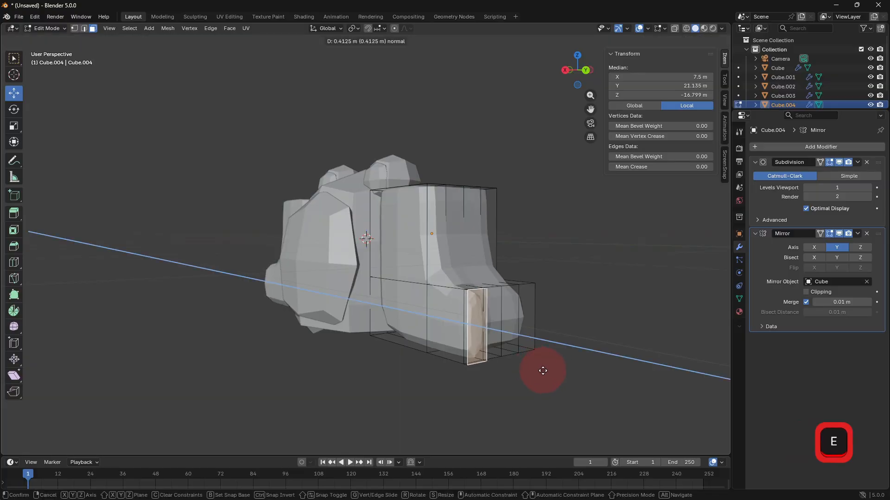
pyautogui.click(546, 373)
pyautogui.hotkey('ctrl', 'z')
pyautogui.hotkey('ctrl', 'z')
# - Try lowering the four faces on top of the foot along Z to make it thinner
pyautogui.moveTo(536, 367); pyautogui.dragTo(480, 361, button='middle')
pyautogui.click(482, 352)
pyautogui.keyDown('shift'); pyautogui.click(493, 341); pyautogui.keyUp('shift')
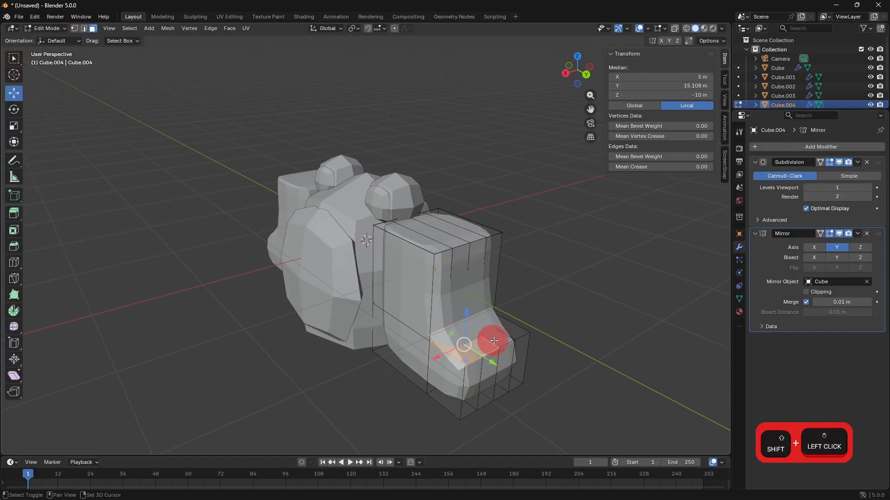
pyautogui.moveTo(554, 328); pyautogui.dragTo(513, 294, button='middle')
pyautogui.moveTo(513, 292); pyautogui.dragTo(498, 300)
pyautogui.moveTo(522, 371); pyautogui.dragTo(432, 357, button='middle')
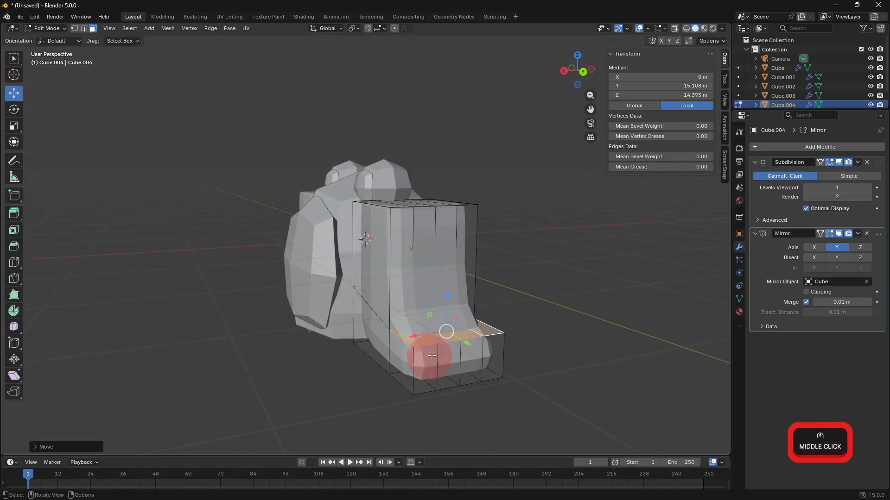
pyautogui.moveTo(453, 312); pyautogui.dragTo(431, 356)
# - Undo the lowering of the foot's top faces and the three loop cuts
pyautogui.hotkey('ctrl', 'z')
pyautogui.moveTo(472, 397); pyautogui.dragTo(513, 403, button='middle')
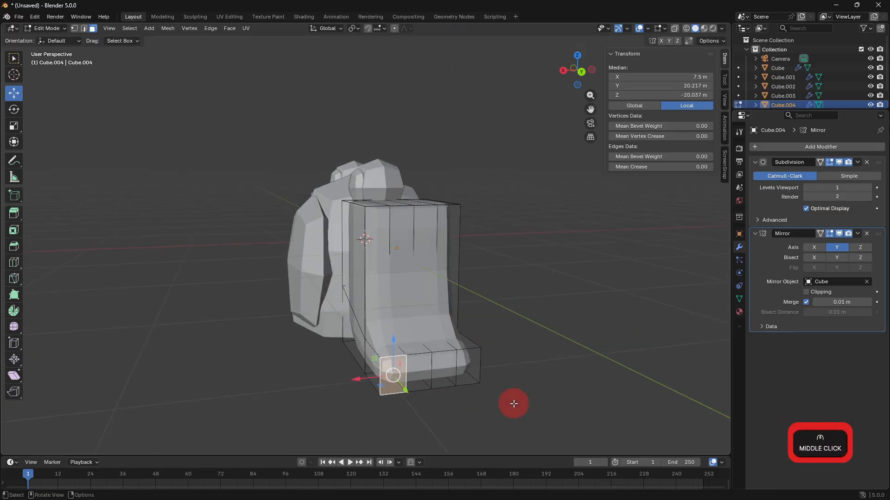
pyautogui.hotkey('ctrl', 'z')
pyautogui.hotkey('ctrl', 'z')
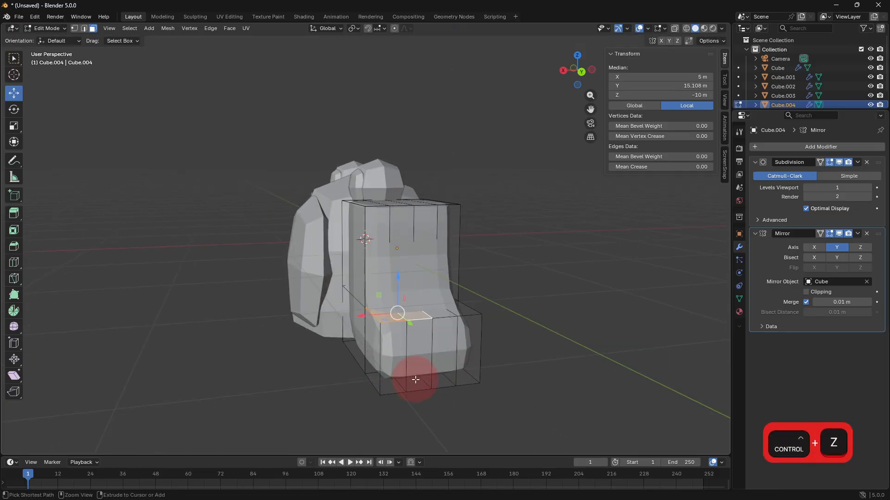
pyautogui.hotkey('ctrl', 'z')
pyautogui.hotkey('ctrl', 'z')
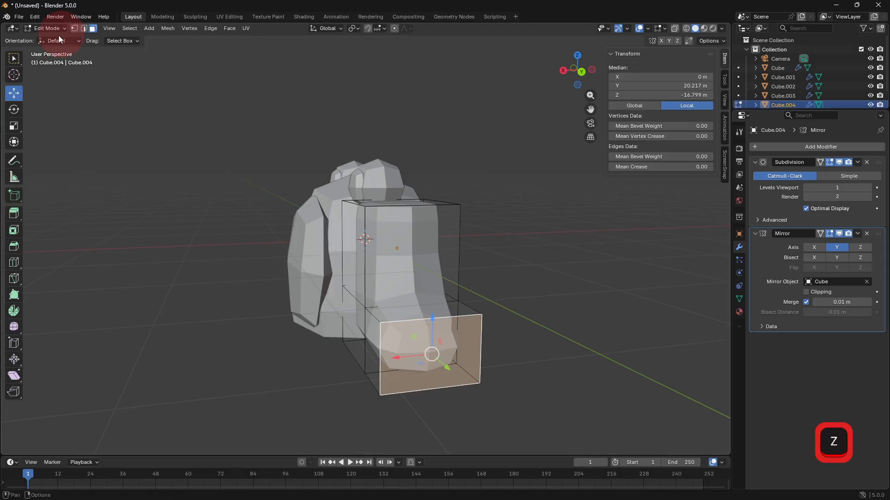
# - Add two evenly spaced lengthwise loop cuts through the leg and foot
pyautogui.click(14, 263)
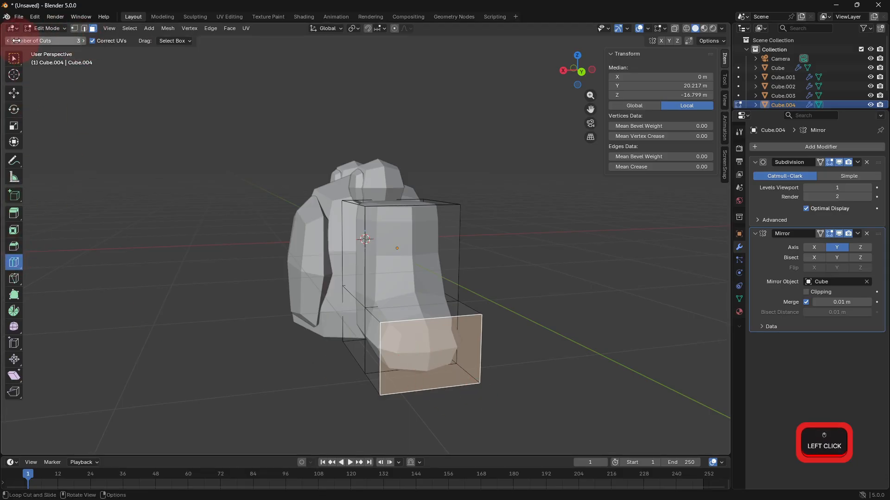
pyautogui.click(437, 326)
# - Select the three faces on top of the foot and lower them to about -14.66 m local Z
pyautogui.click(13, 92)
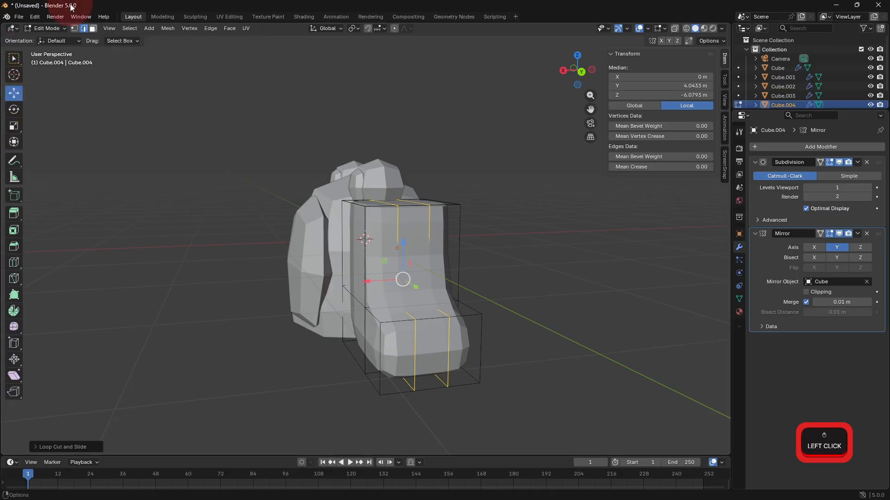
pyautogui.click(93, 28)
pyautogui.moveTo(484, 354); pyautogui.dragTo(504, 358, button='middle')
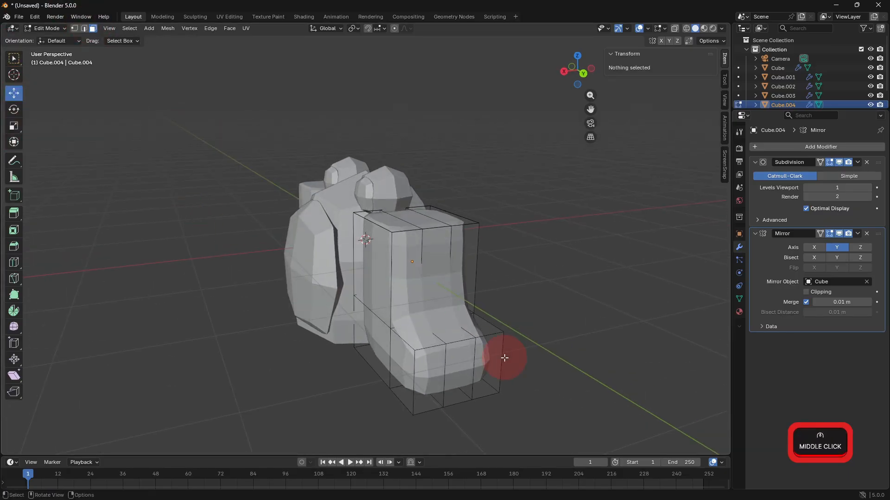
pyautogui.click(428, 341)
pyautogui.keyDown('shift'); pyautogui.click(470, 330); pyautogui.keyUp('shift')
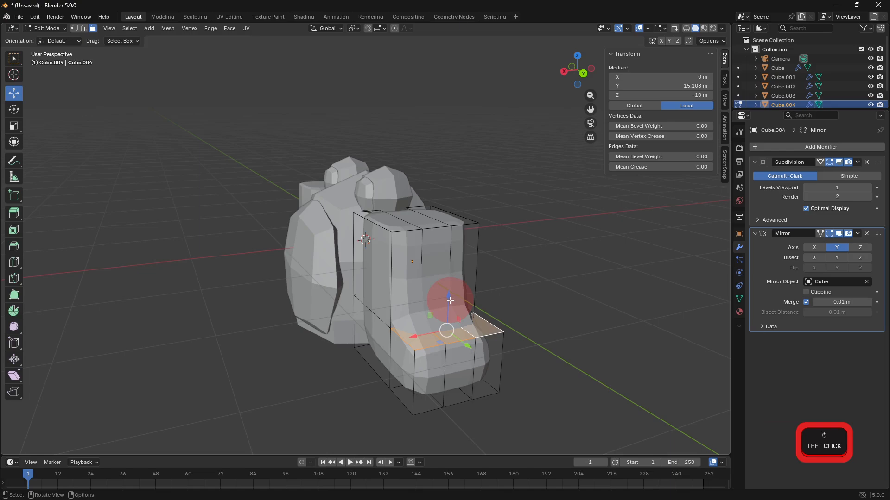
pyautogui.moveTo(450, 300); pyautogui.dragTo(445, 325)
# - Extrude the three front faces of the foot separately into toes, the middle one to about 25.98 m local Y
pyautogui.click(427, 378)
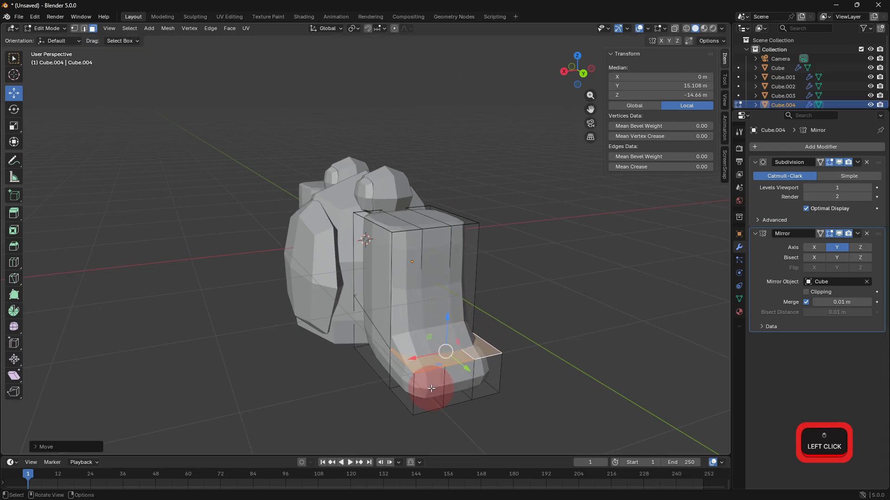
pyautogui.press('e')
pyautogui.click(472, 397)
pyautogui.press('e')
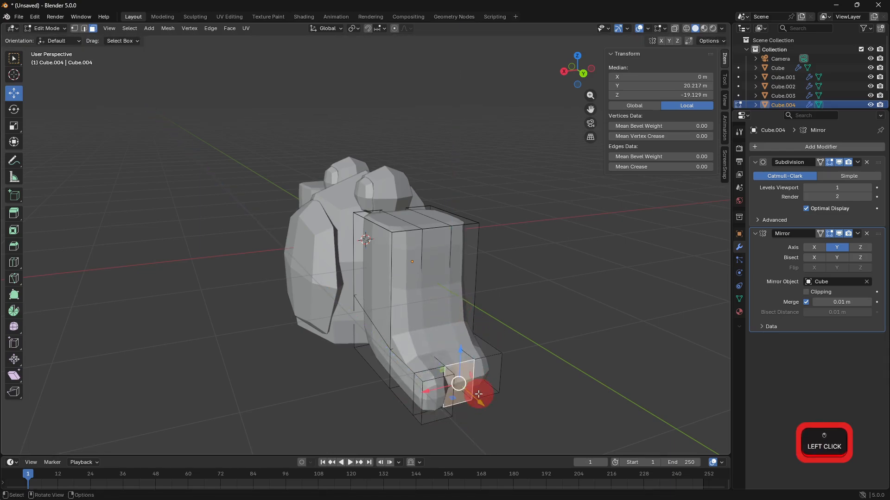
pyautogui.click(492, 418)
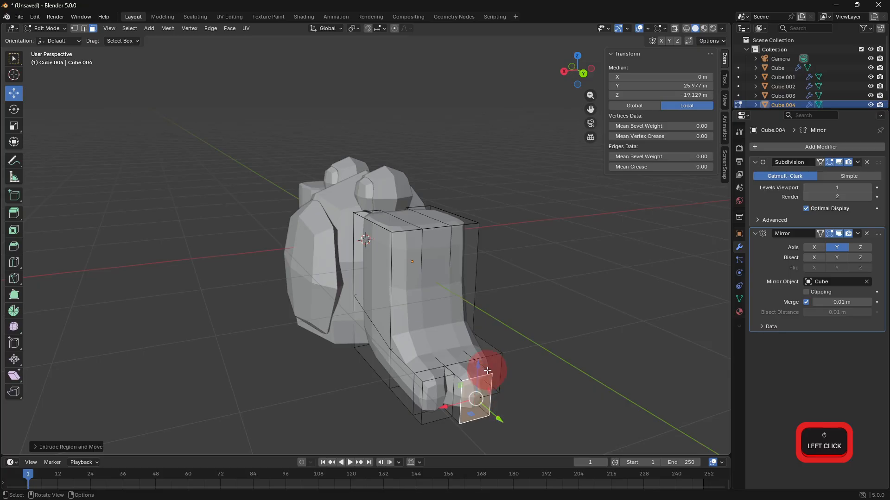
pyautogui.press('e')
pyautogui.click(520, 400)
# - Spread the outer toes apart sideways along X
pyautogui.moveTo(521, 400); pyautogui.dragTo(408, 401, button='middle')
pyautogui.moveTo(372, 404); pyautogui.dragTo(278, 403)
pyautogui.click(310, 419)
pyautogui.click(491, 397)
pyautogui.moveTo(506, 366); pyautogui.dragTo(584, 357, button='middle')
# - Return to Object Mode, scale the mirrored legs down to about 0.3 and lower them along Z
pyautogui.press('Tab')
pyautogui.press('s')
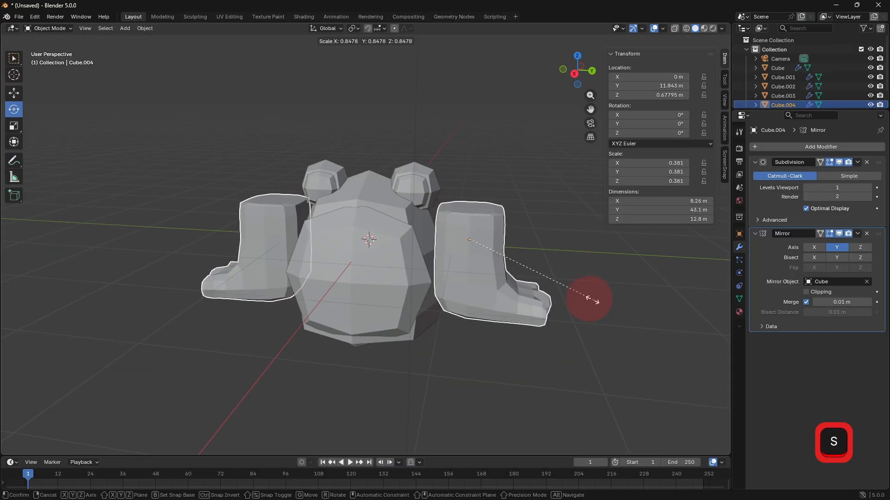
pyautogui.click(569, 286)
pyautogui.press('g')
pyautogui.press('z')
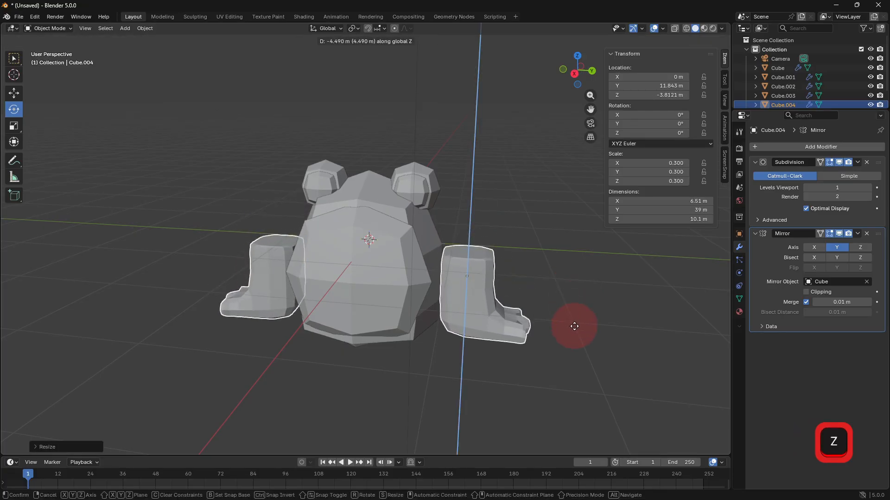
pyautogui.click(569, 306)
# - Extrude the top face of the leg upward and pull it inward toward the body to form the upper leg
pyautogui.press('Tab')
pyautogui.moveTo(558, 290); pyautogui.dragTo(240, 150, button='middle')
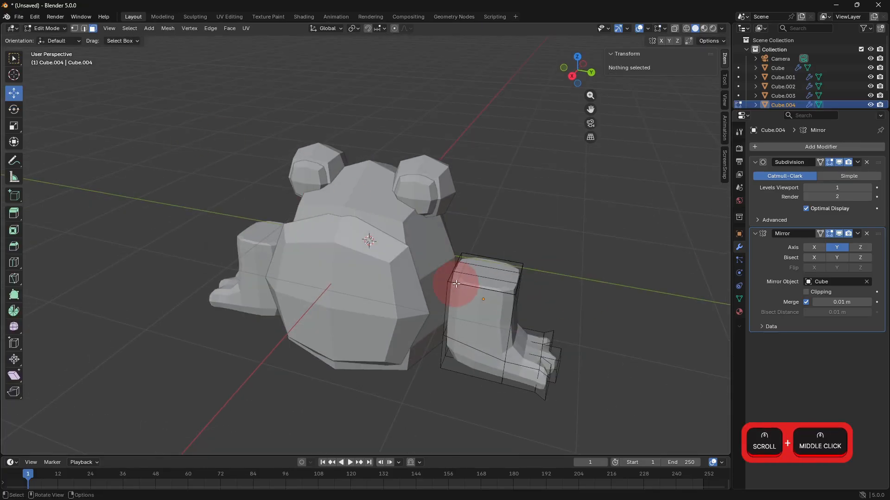
pyautogui.click(491, 277)
pyautogui.keyDown('shift'); pyautogui.click(494, 271); pyautogui.keyUp('shift')
pyautogui.moveTo(494, 271); pyautogui.dragTo(548, 259, button='middle')
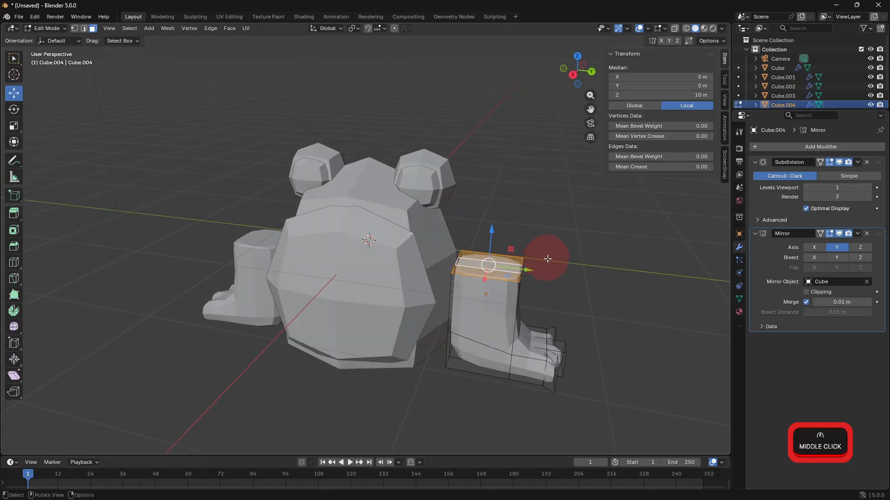
pyautogui.press('e')
pyautogui.click(550, 237)
pyautogui.moveTo(536, 249); pyautogui.dragTo(481, 234)
pyautogui.click(553, 245)
pyautogui.press('Tab')
# - Rotate the mirrored legs about Z to about -18.9°
pyautogui.moveTo(554, 245); pyautogui.dragTo(493, 324, button='middle')
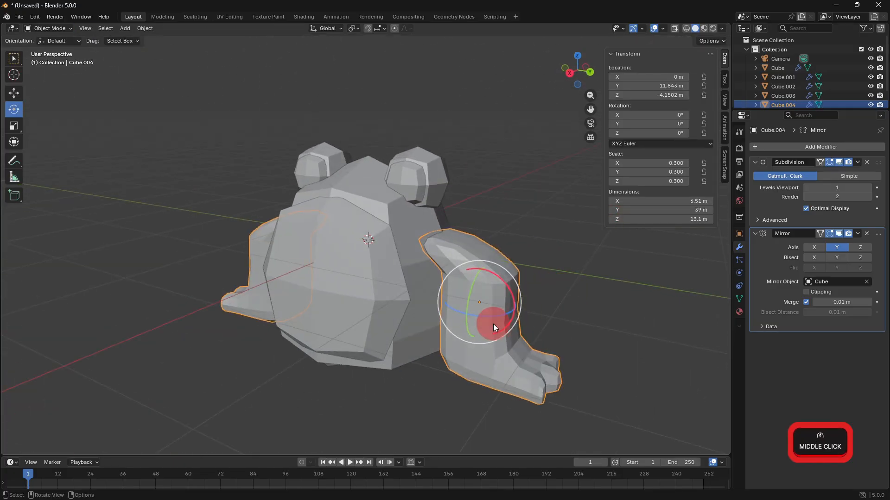
pyautogui.moveTo(486, 318); pyautogui.dragTo(578, 325)
pyautogui.moveTo(578, 325); pyautogui.dragTo(563, 305, button='middle')
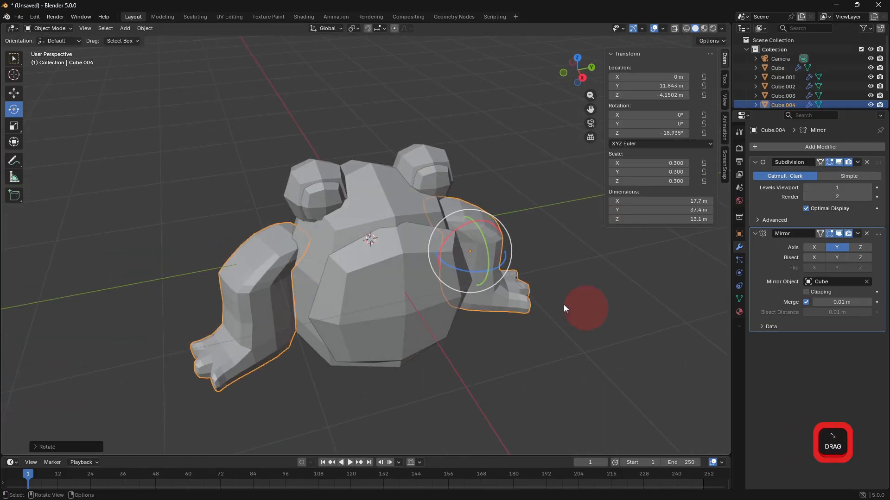
# - Move the entire leg mesh inward in Edit Mode so the legs sit closer to the body
pyautogui.moveTo(468, 262); pyautogui.dragTo(508, 343, button='middle')
pyautogui.press('Tab')
pyautogui.press('a')
pyautogui.moveTo(508, 344); pyautogui.dragTo(496, 353)
pyautogui.moveTo(497, 354); pyautogui.dragTo(523, 360, button='middle')
pyautogui.press('Tab')
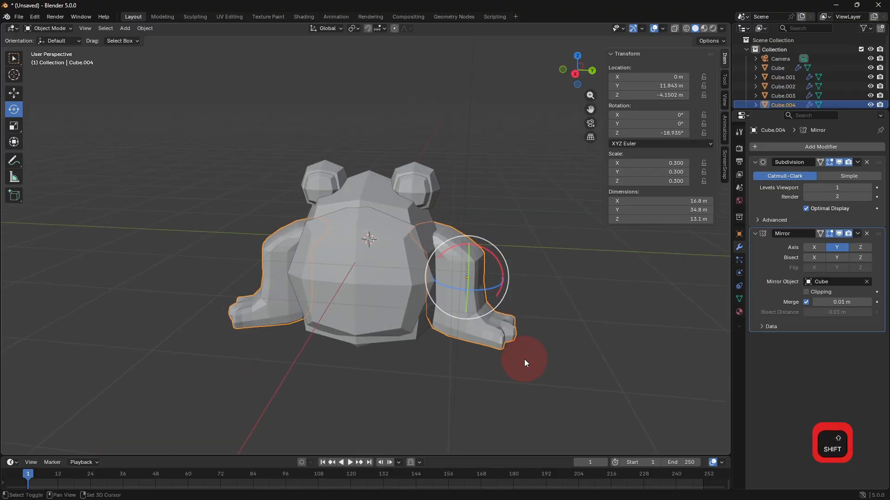
# - Duplicate the legs and move the copy forward along X to about 8.25 m
pyautogui.hotkey('shift', 'd')
pyautogui.press('x')
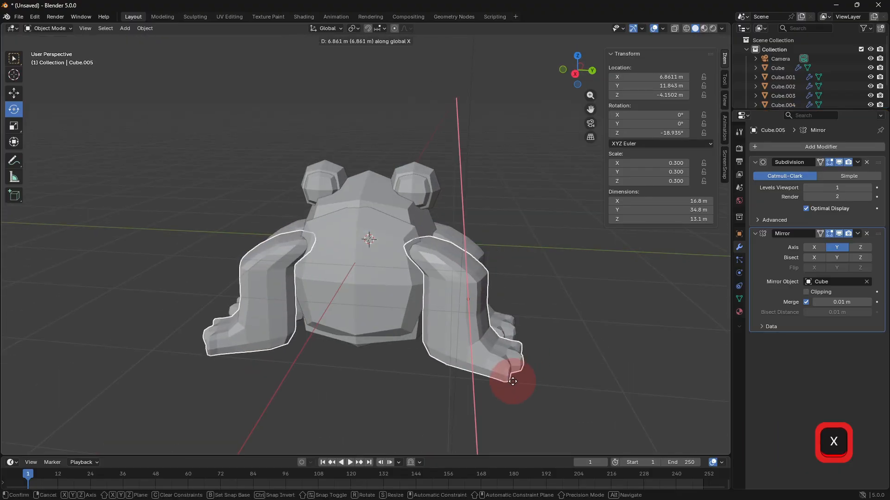
pyautogui.click(570, 372)
# - Scale the duplicated front legs to about 0.198 and lower them along Z to about -6.5 m
pyautogui.press('s')
pyautogui.click(510, 355)
pyautogui.press('g')
pyautogui.press('z')
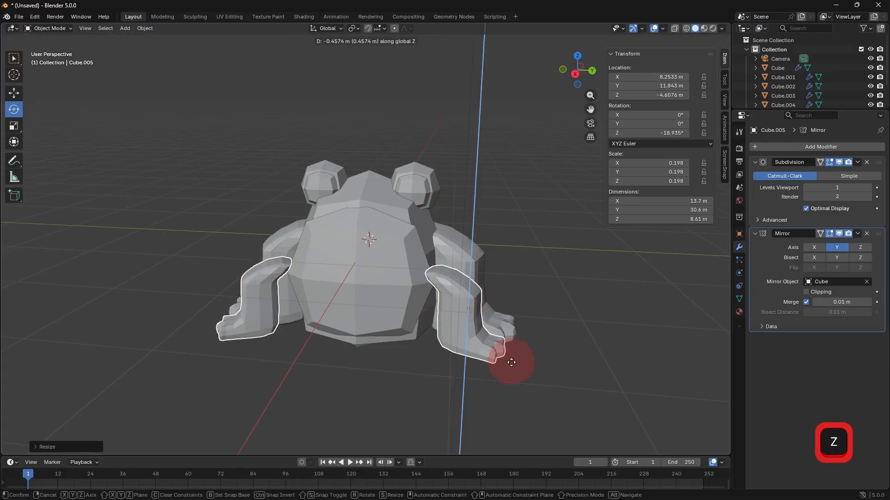
pyautogui.click(528, 373)
# - Move the entire front leg mesh inward in Edit Mode so both front legs rest against the belly
pyautogui.press('Tab')
pyautogui.moveTo(525, 372); pyautogui.dragTo(190, 282, button='middle')
pyautogui.press('a')
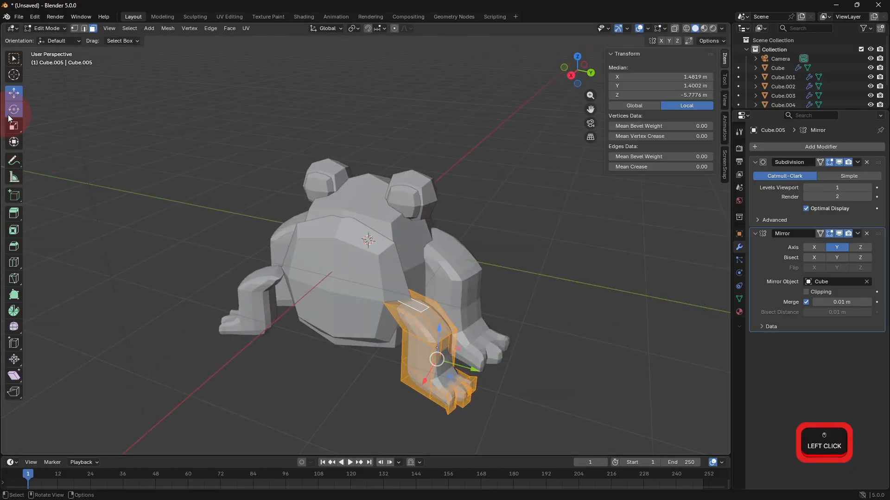
pyautogui.moveTo(449, 381); pyautogui.dragTo(440, 365)
pyautogui.click(383, 393)
pyautogui.moveTo(384, 393); pyautogui.dragTo(512, 340, button='middle')
pyautogui.press('Tab')
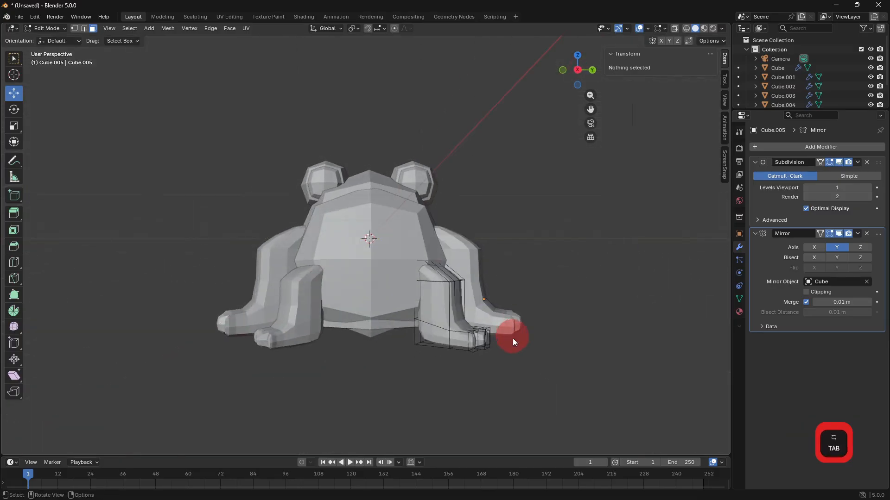
# - Select the belly and raise its bottom face along Z in Edit Mode
pyautogui.click(423, 385)
pyautogui.moveTo(423, 385); pyautogui.dragTo(347, 332, button='middle')
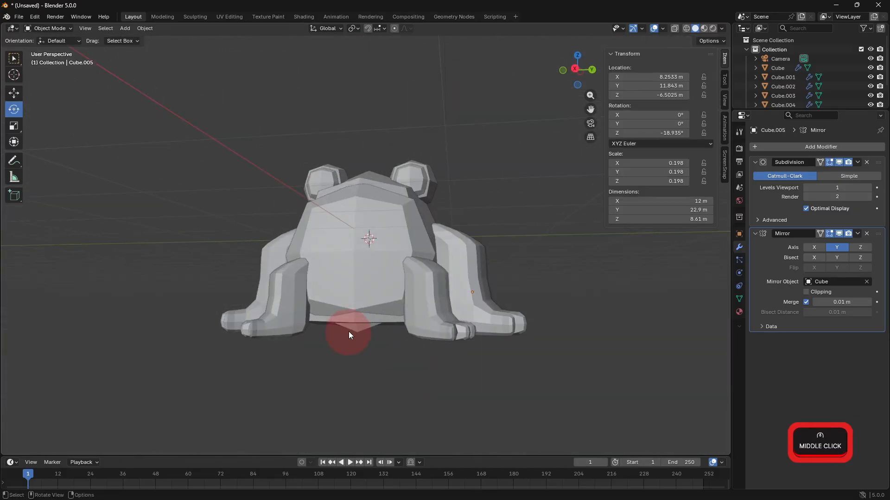
pyautogui.press('Tab')
pyautogui.press('Tab')
pyautogui.click(368, 273)
pyautogui.moveTo(374, 358); pyautogui.dragTo(357, 341, button='middle')
pyautogui.press('Tab')
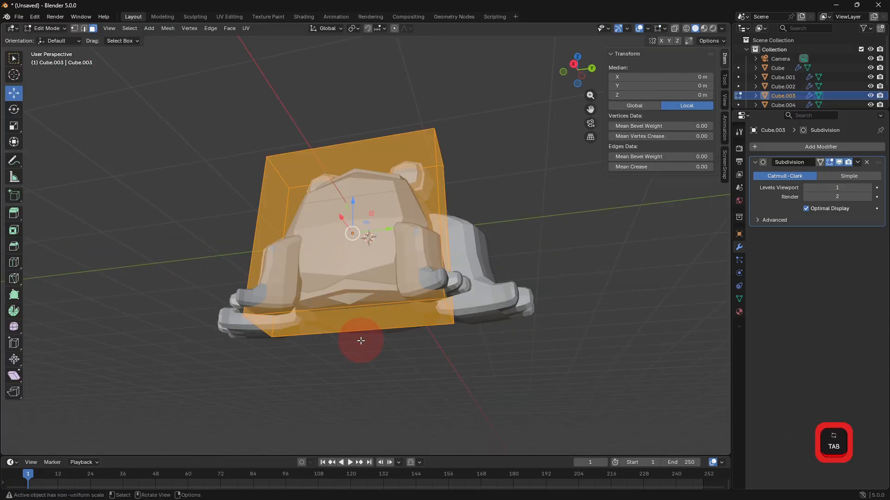
pyautogui.scroll(3, 362, 367)
pyautogui.click(458, 382)
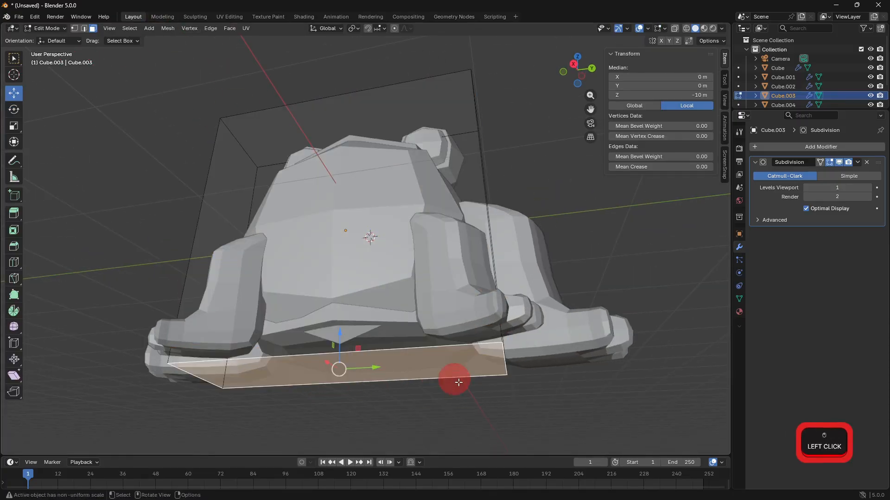
pyautogui.moveTo(339, 336); pyautogui.dragTo(342, 310)
pyautogui.click(433, 378)
# - Nudge another face of the belly block slightly and return to Object Mode
pyautogui.moveTo(566, 335); pyautogui.dragTo(568, 376, button='middle')
pyautogui.moveTo(446, 386); pyautogui.dragTo(439, 325, button='middle')
pyautogui.click(358, 315)
pyautogui.moveTo(314, 289); pyautogui.dragTo(288, 321, button='middle')
pyautogui.click(286, 301)
pyautogui.moveTo(268, 213); pyautogui.dragTo(271, 215)
pyautogui.click(391, 397)
pyautogui.press('Tab')
# - Select the two opposite side faces of the belly and scale them down slightly, narrowing it to about 18.8 m along Y
pyautogui.moveTo(391, 397); pyautogui.dragTo(623, 347, button='middle')
pyautogui.click(560, 302)
pyautogui.scroll(-1, 624, 348)
pyautogui.click(422, 341)
pyautogui.moveTo(421, 341); pyautogui.dragTo(508, 340, button='middle')
pyautogui.click(456, 259)
pyautogui.press('Tab')
pyautogui.click(334, 322)
pyautogui.keyDown('shift'); pyautogui.click(388, 319); pyautogui.keyUp('shift')
pyautogui.press('s')
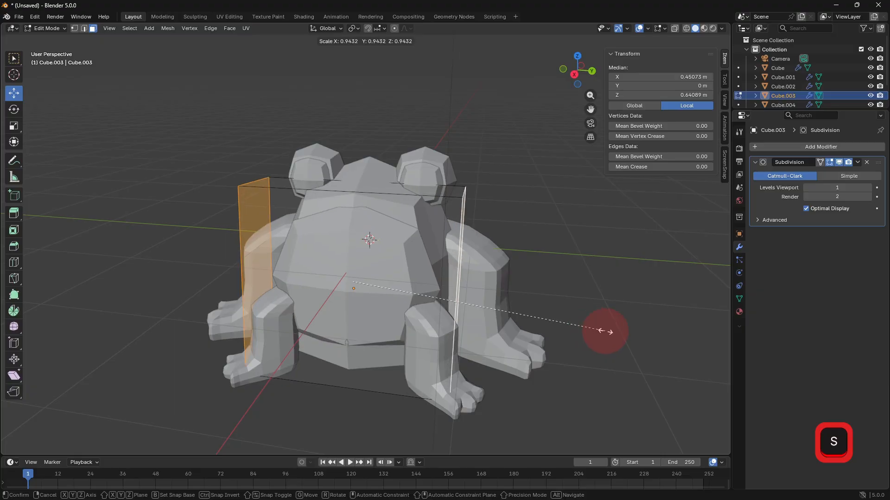
pyautogui.click(597, 332)
# - Try to shift one side face of the belly backward along X
pyautogui.moveTo(582, 332); pyautogui.dragTo(449, 334, button='middle')
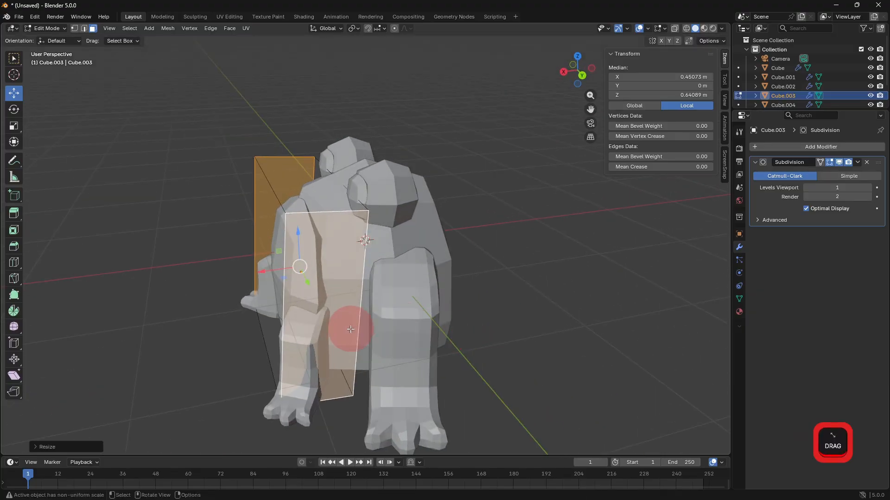
pyautogui.click(304, 305)
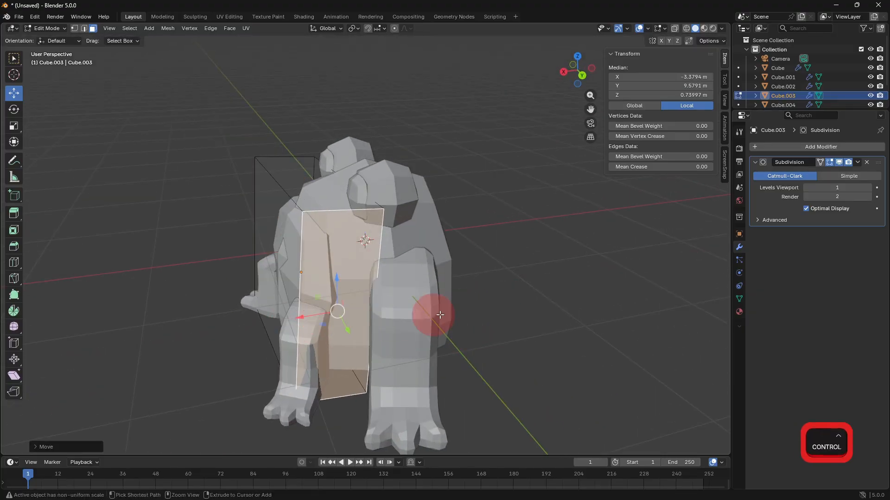
pyautogui.click(509, 312)
# - Return to Object Mode and add a new cube with a Subdivision Surface modifier for the hat brim
pyautogui.moveTo(508, 312); pyautogui.dragTo(611, 354, button='middle')
pyautogui.press('Tab')
pyautogui.click(548, 320)
pyautogui.scroll(-1, 539, 320)
pyautogui.moveTo(538, 316); pyautogui.dragTo(479, 293, button='middle')
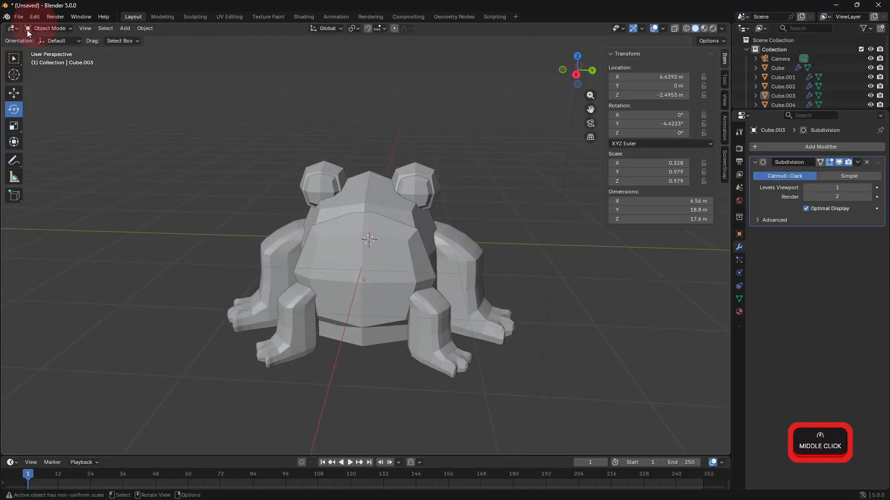
pyautogui.click(124, 29)
pyautogui.moveTo(146, 40)
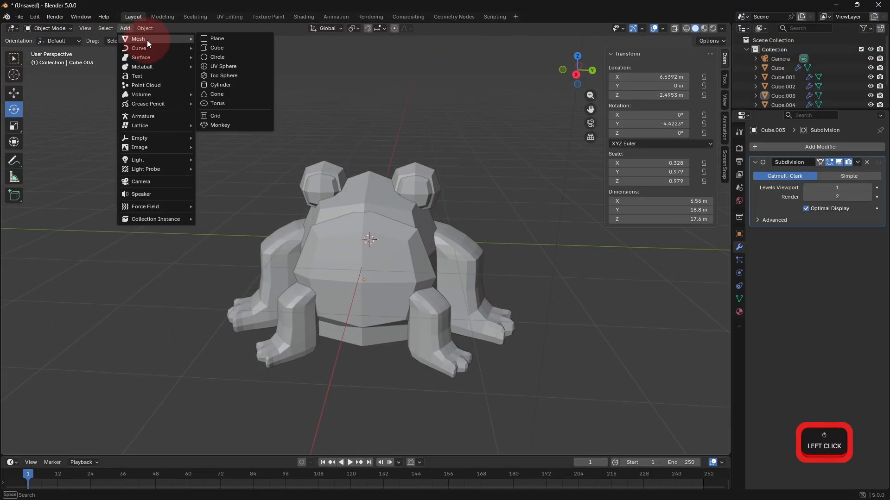
pyautogui.click(218, 47)
pyautogui.click(780, 147)
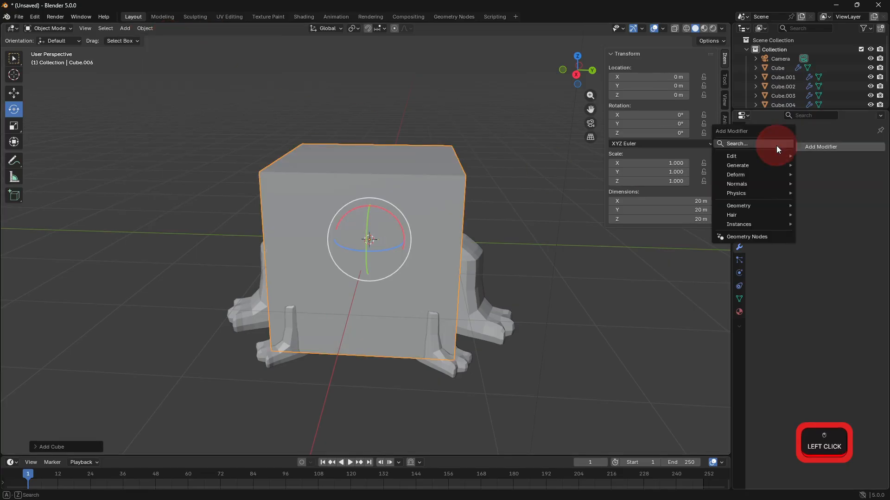
pyautogui.write('sub')
pyautogui.press('Return')
# - Raise the new cube along Z to about 12.98 m and flatten it to about 0.212 in Z
pyautogui.press('g')
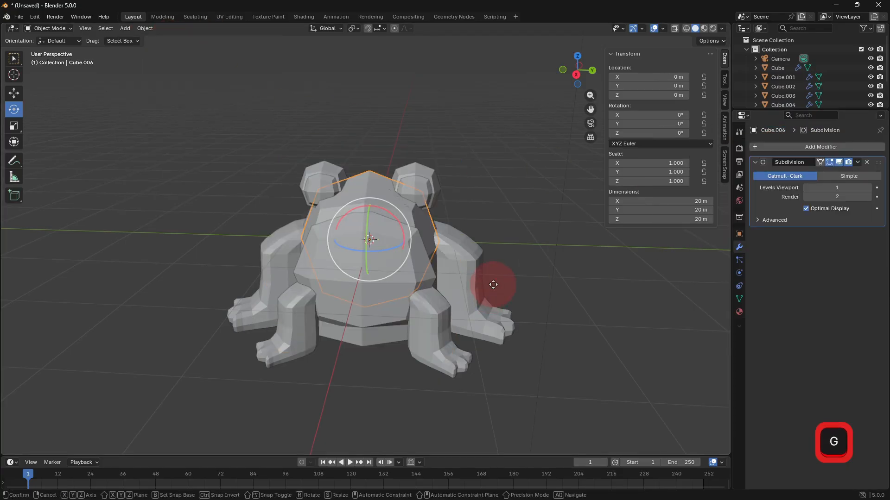
pyautogui.press('z')
pyautogui.click(515, 184)
pyautogui.press('s')
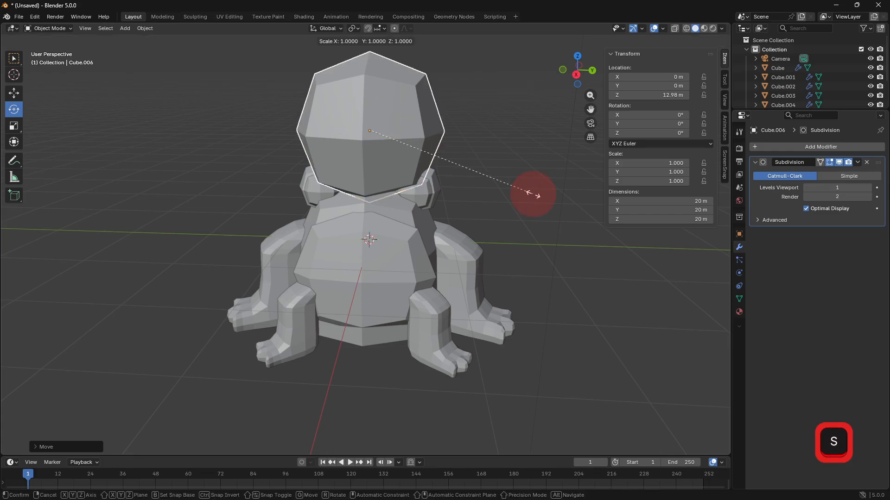
pyautogui.press('z')
pyautogui.click(503, 169)
# - Lower the flattened brim along Z to about 8.93 m so it rests on the head
pyautogui.moveTo(503, 168); pyautogui.dragTo(185, 77, button='middle')
pyautogui.press('g')
pyautogui.press('z')
pyautogui.click(473, 224)
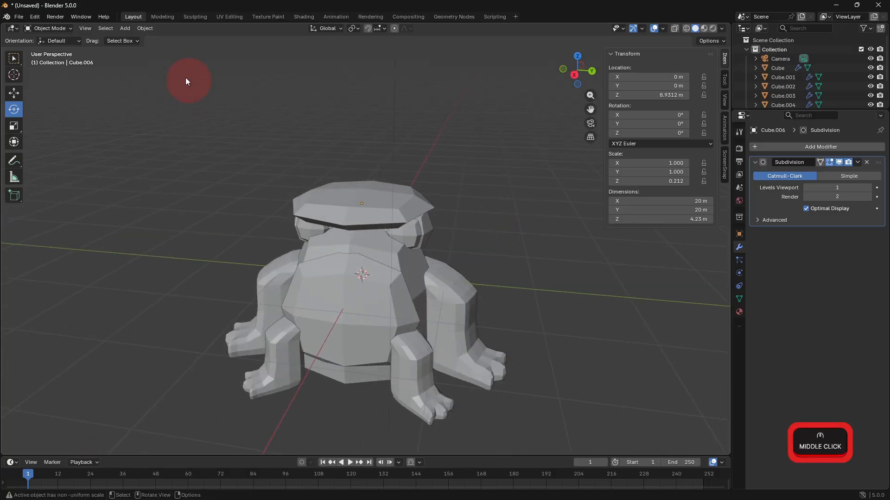
# - Add another cube, raise it along Z to about 19.9 m and give it a Subdivision Surface modifier
pyautogui.click(125, 28)
pyautogui.click(124, 29)
pyautogui.click(125, 29)
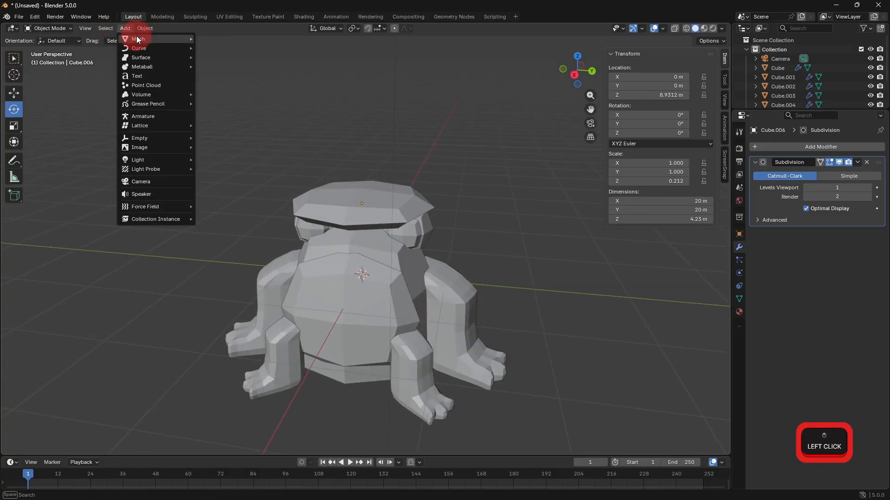
pyautogui.moveTo(137, 38)
pyautogui.click(216, 48)
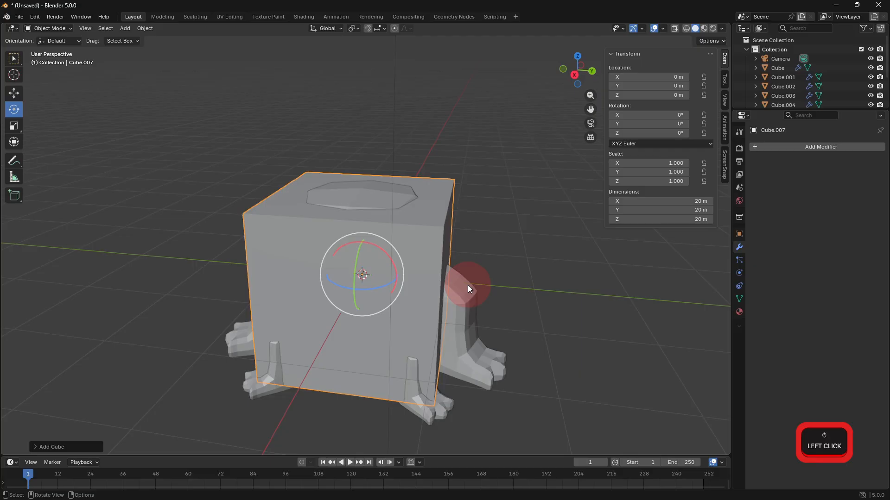
pyautogui.press('g')
pyautogui.press('z')
pyautogui.click(484, 123)
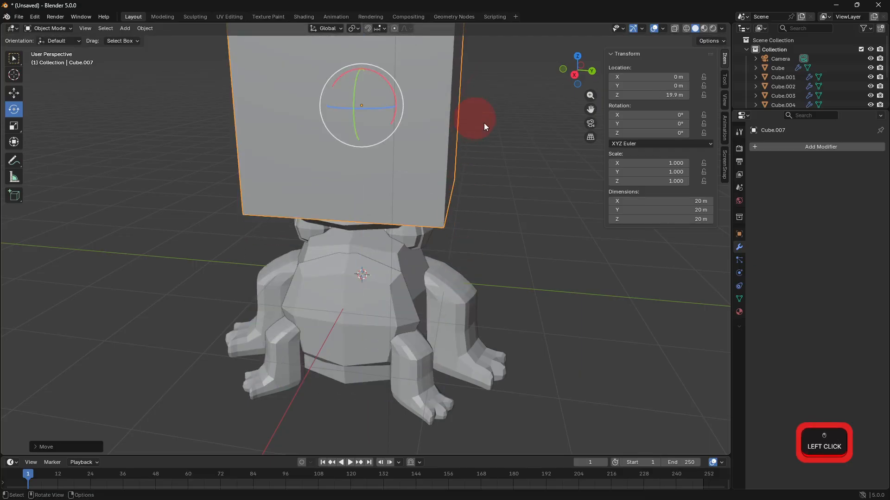
pyautogui.click(800, 147)
pyautogui.click(776, 169)
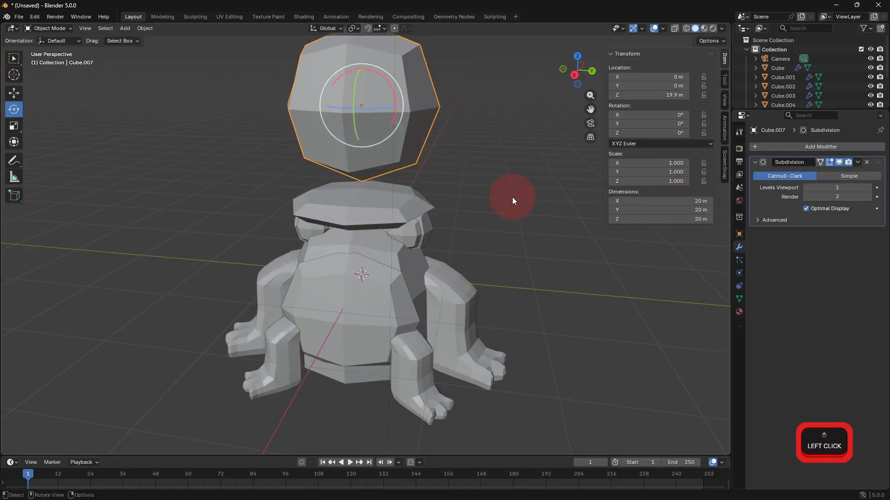
# - Scale the new cube to about 0.826 and lower it along Z onto the hat brim
pyautogui.press('s')
pyautogui.click(486, 178)
pyautogui.press('g')
pyautogui.press('z')
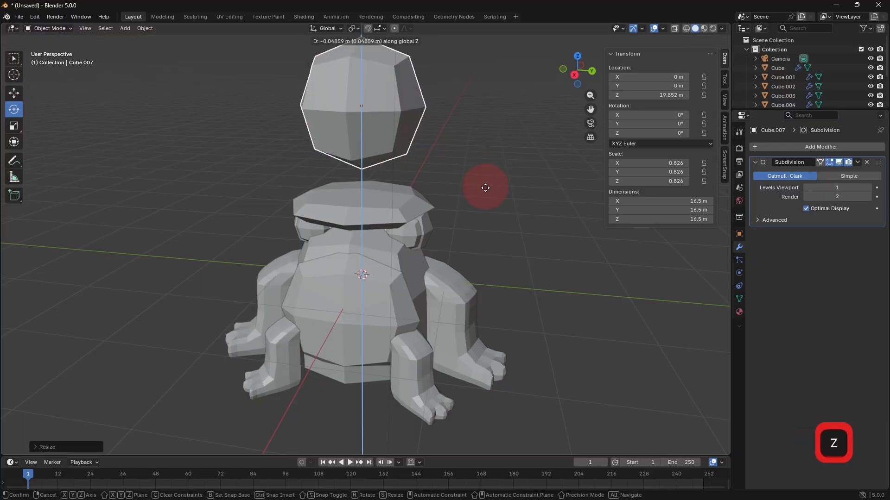
pyautogui.click(478, 228)
# - Select the top face of the hat cube in Edit Mode and enable proportional editing
pyautogui.press('Tab')
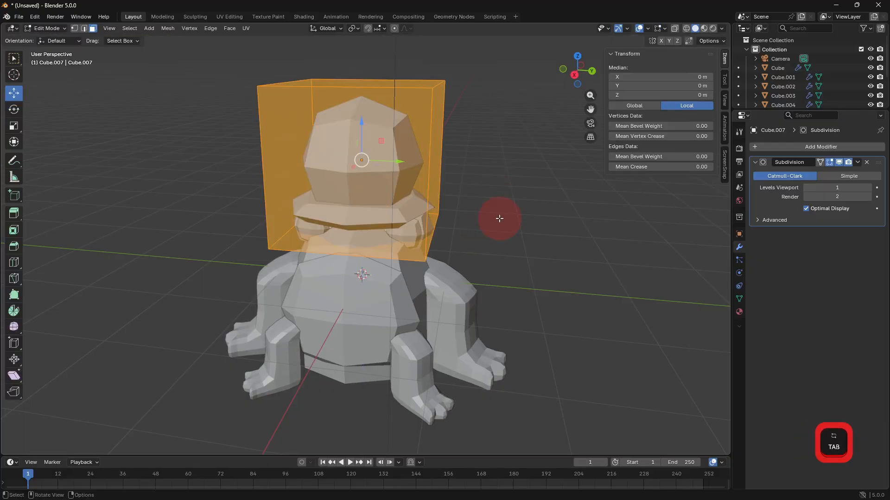
pyautogui.click(475, 192)
pyautogui.press('Tab')
pyautogui.moveTo(474, 190); pyautogui.dragTo(490, 206, button='middle')
pyautogui.press('Tab')
pyautogui.click(423, 214)
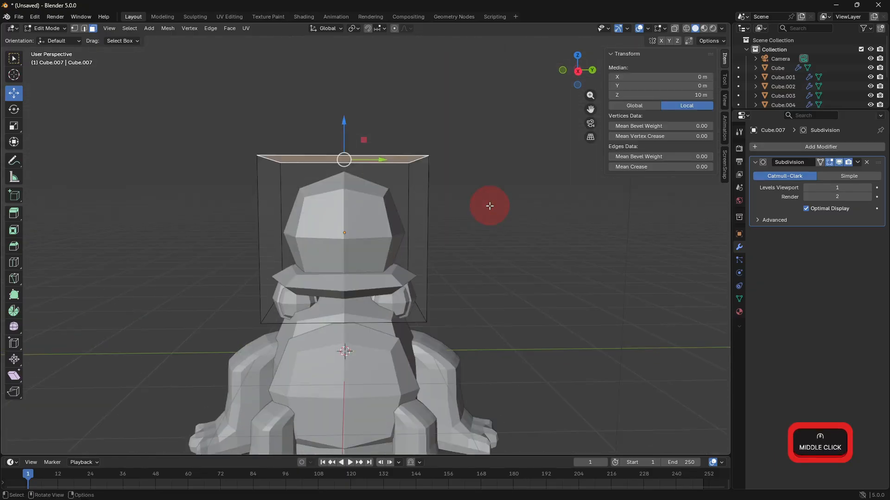
pyautogui.click(394, 29)
pyautogui.moveTo(431, 192); pyautogui.dragTo(437, 198, button='middle')
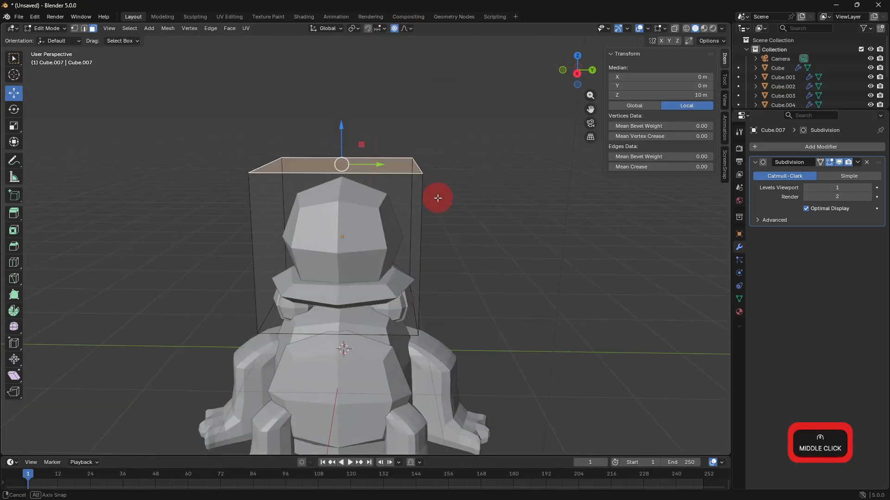
# - Extrude the hat's top face upward, shrink it and shift it along Y to bend the hat sideways
pyautogui.press('e')
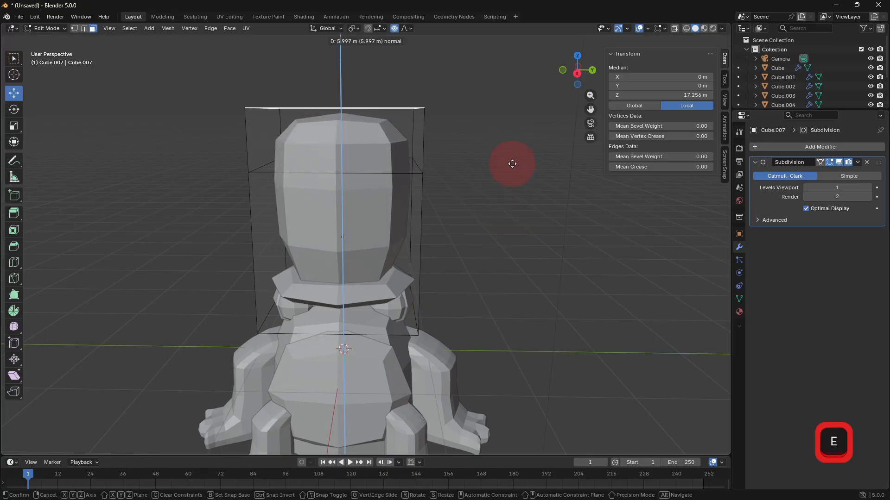
pyautogui.press('s')
pyautogui.click(426, 145)
pyautogui.press('g')
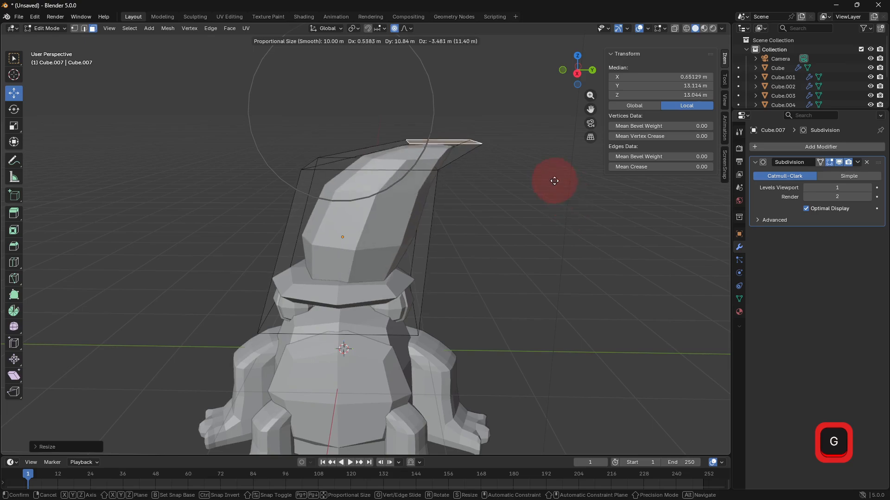
pyautogui.click(551, 199)
# - Extrude the hat's tip upward again and scale the new end face to about 0.84
pyautogui.press('e')
pyautogui.click(571, 185)
pyautogui.press('s')
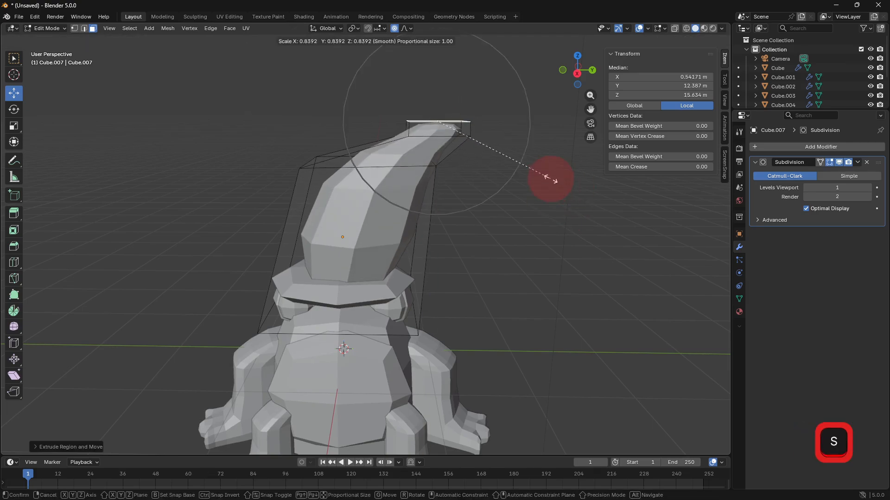
pyautogui.click(551, 180)
# - Move the hat's tip with a larger proportional radius to about 3.39, 9.36, 4.66 m local, so the hat droops
pyautogui.press('g')
pyautogui.scroll(-11, 592, 272)
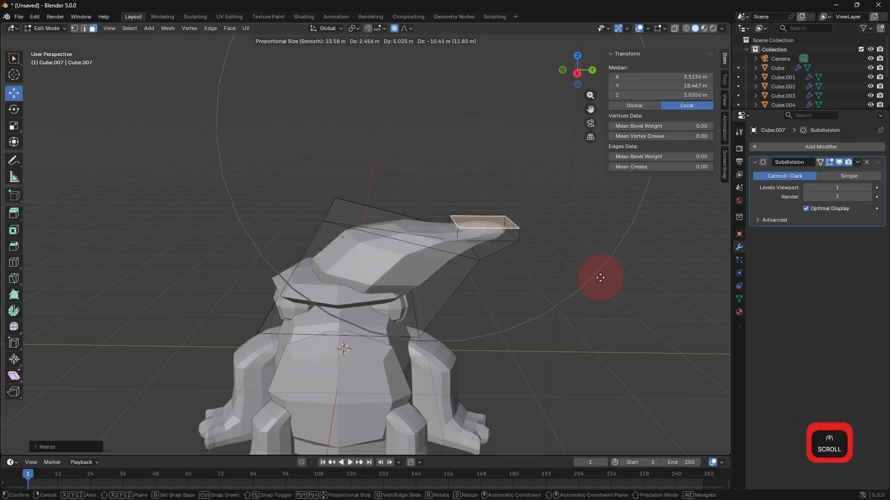
pyautogui.scroll(-2, 554, 257)
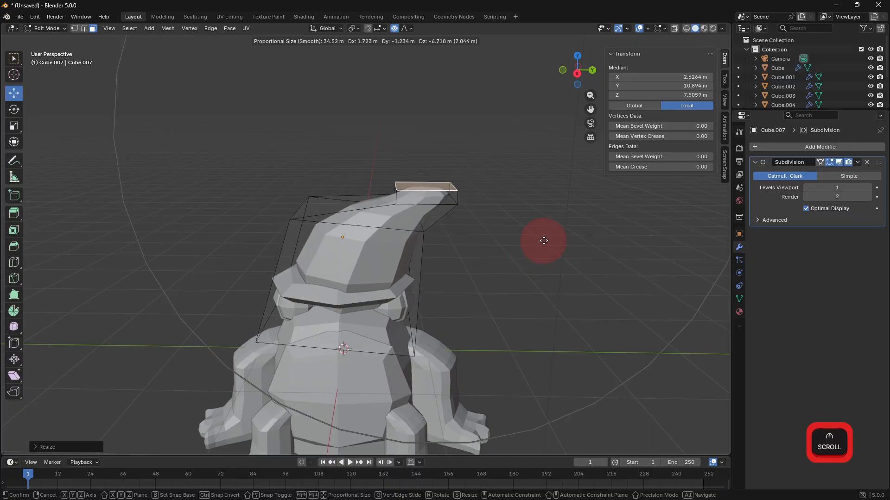
pyautogui.scroll(3, 539, 245)
pyautogui.click(551, 266)
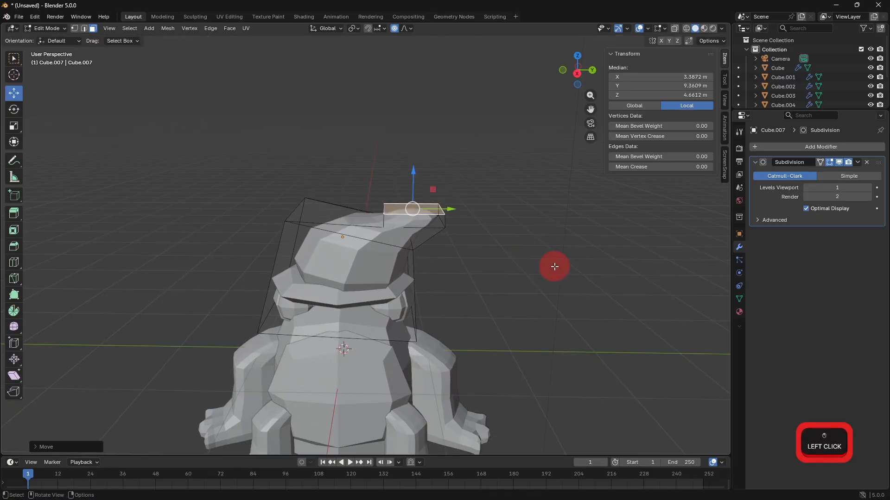
# - Rotate the hat's tip face sideways with a larger proportional radius and move it down to about 4.31, 9.63, 0.95 m local
pyautogui.press('r')
pyautogui.scroll(4, 517, 309)
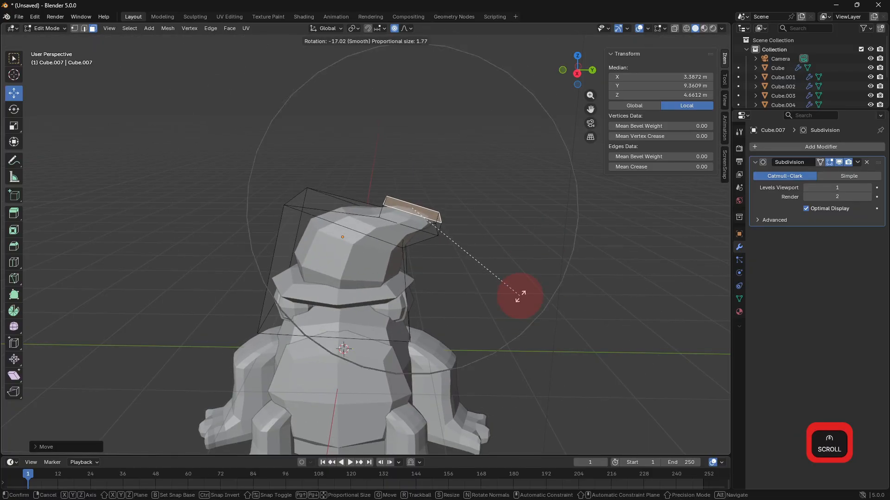
pyautogui.click(502, 307)
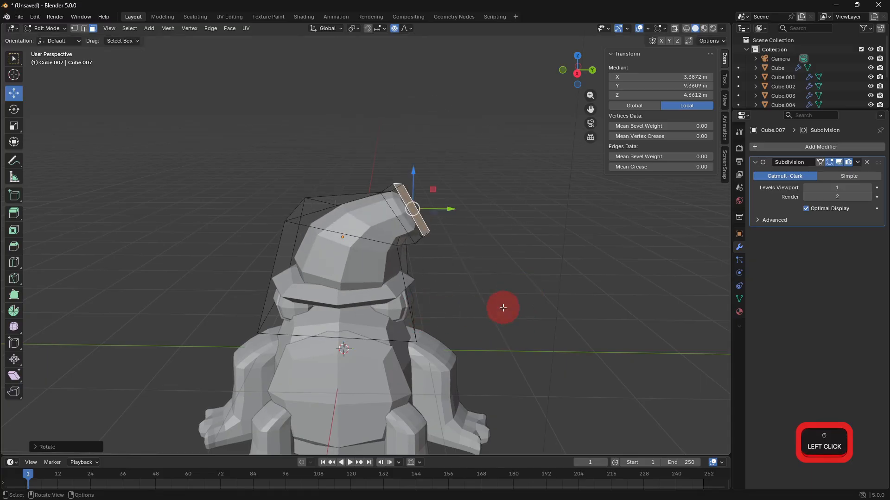
pyautogui.press('g')
pyautogui.click(505, 337)
# - Rotate the hat's tip further with a smaller proportional radius and move it to about 4.66, 11.50, -0.68 m local
pyautogui.press('r')
pyautogui.scroll(2, 508, 336)
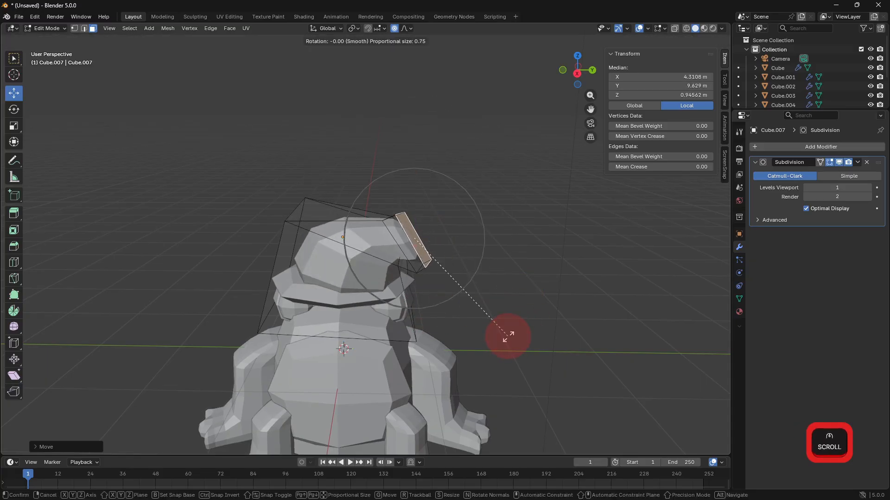
pyautogui.click(484, 351)
pyautogui.press('g')
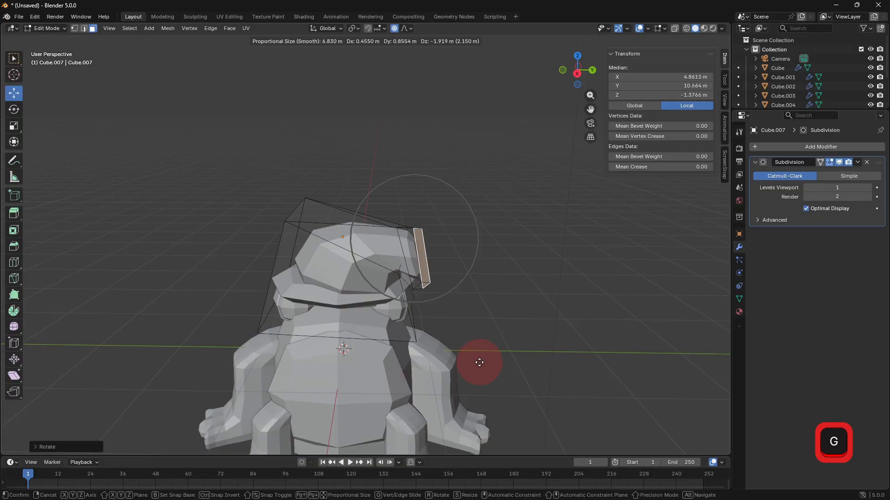
pyautogui.click(527, 333)
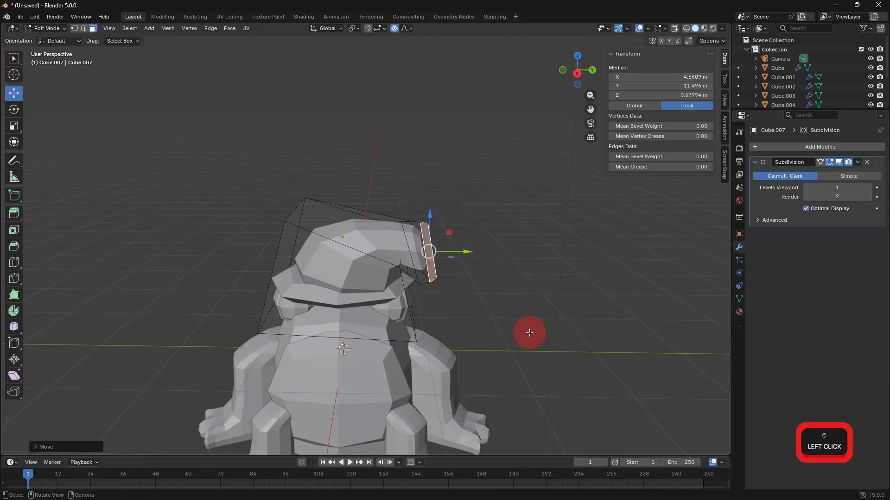
# - Turn off proportional editing and pull the hat's side face opposite the tip outward along Y
pyautogui.moveTo(528, 332); pyautogui.dragTo(555, 319, button='middle')
pyautogui.press('Tab')
pyautogui.press('Tab')
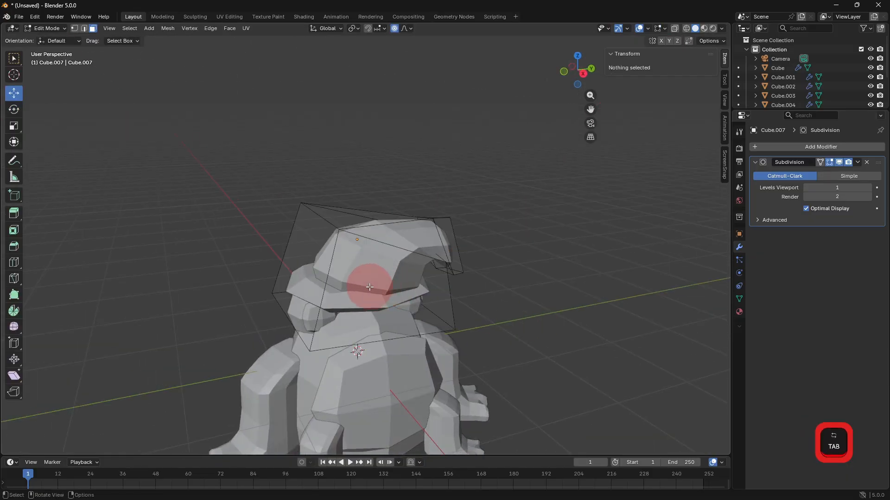
pyautogui.click(369, 288)
pyautogui.moveTo(456, 302); pyautogui.dragTo(509, 332, button='middle')
pyautogui.moveTo(573, 319); pyautogui.dragTo(348, 316, button='middle')
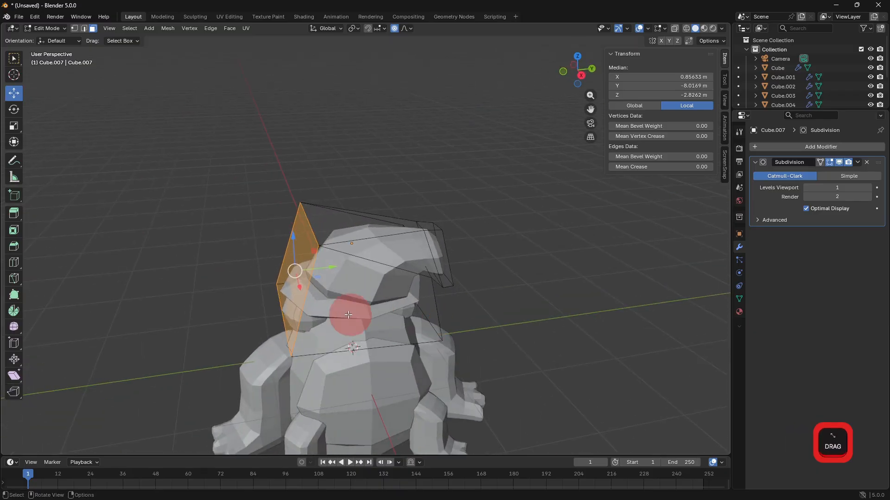
pyautogui.moveTo(356, 267); pyautogui.dragTo(328, 260, button='middle')
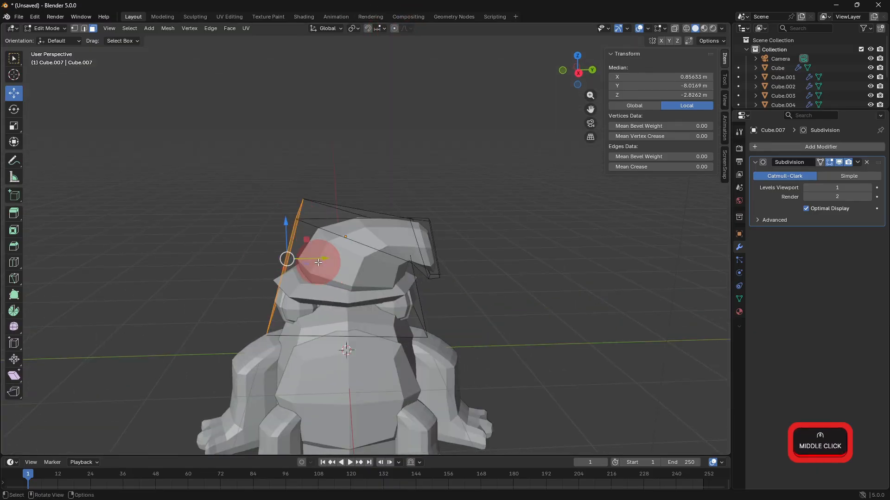
pyautogui.moveTo(325, 259); pyautogui.dragTo(266, 249)
pyautogui.moveTo(267, 249); pyautogui.dragTo(351, 301, button='middle')
# - Select the hat's back face and move it outward along X to about -9.70 m local
pyautogui.click(343, 270)
pyautogui.moveTo(343, 270); pyautogui.dragTo(358, 266, button='middle')
pyautogui.click(352, 269)
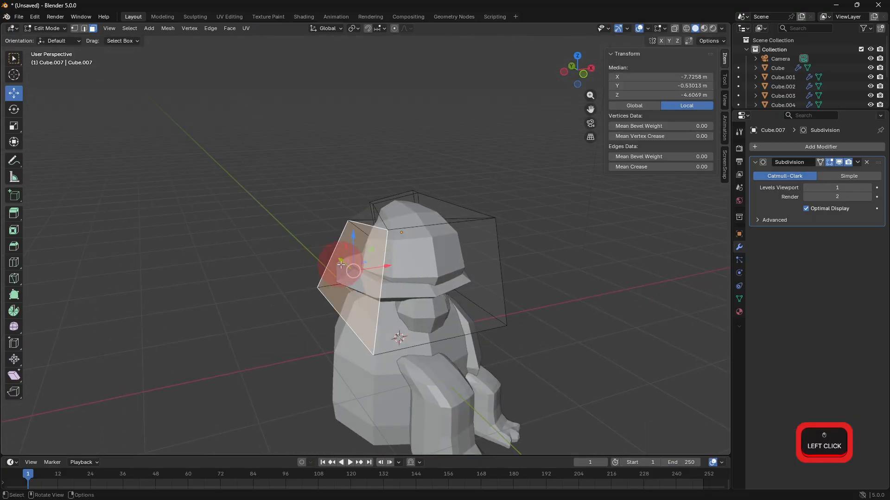
pyautogui.moveTo(341, 265); pyautogui.dragTo(354, 270)
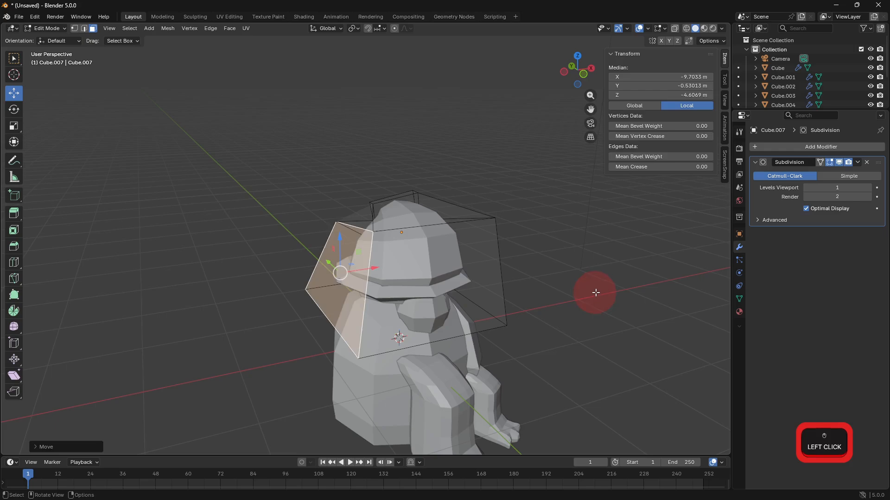
pyautogui.click(596, 293)
pyautogui.moveTo(596, 293); pyautogui.dragTo(545, 255, button='middle')
# - Edit the hat's brim and extrude its bottom face downward by about 0.41 m
pyautogui.press('Tab')
pyautogui.click(421, 260)
pyautogui.moveTo(491, 278); pyautogui.dragTo(469, 276, button='middle')
pyautogui.press('Tab')
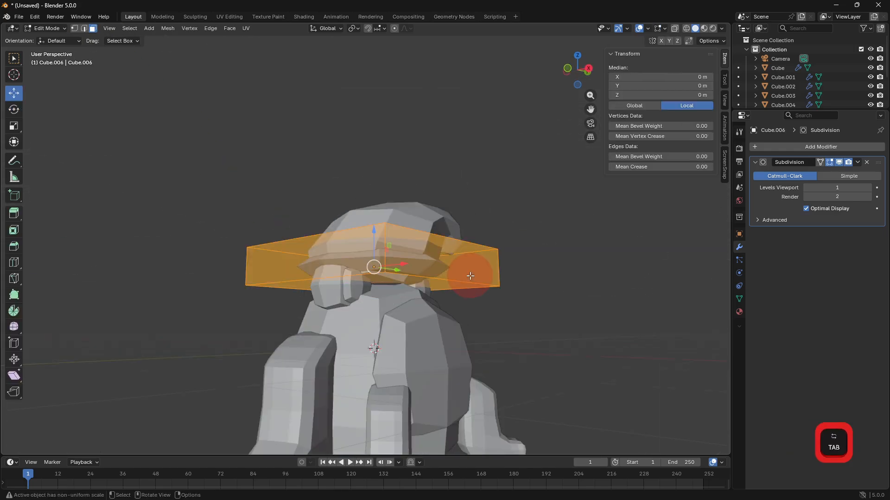
pyautogui.click(443, 285)
pyautogui.moveTo(513, 298); pyautogui.dragTo(508, 285, button='middle')
pyautogui.press('e')
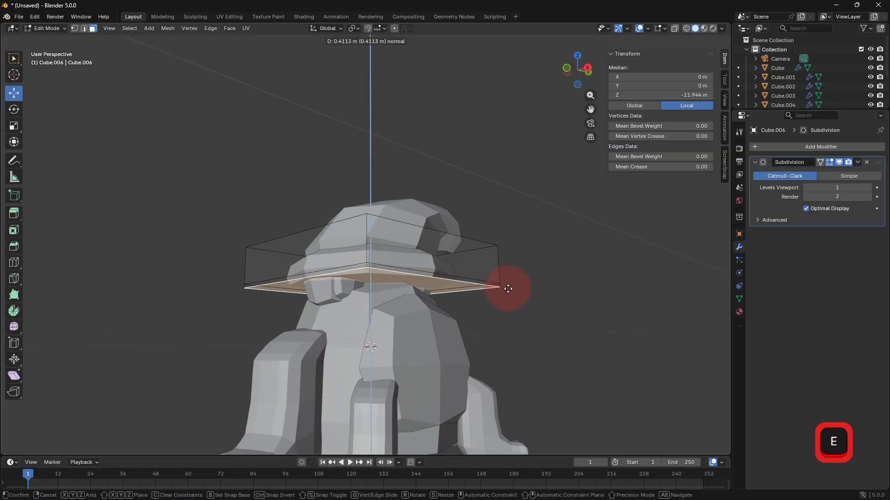
pyautogui.click(508, 289)
# - Return to editing the hat cube and reposition the faces at the bend of its drooping tip
pyautogui.press('Tab')
pyautogui.moveTo(520, 292); pyautogui.dragTo(352, 254, button='middle')
pyautogui.click(523, 299)
pyautogui.click(352, 254)
pyautogui.press('Tab')
pyautogui.scroll(1, 463, 261)
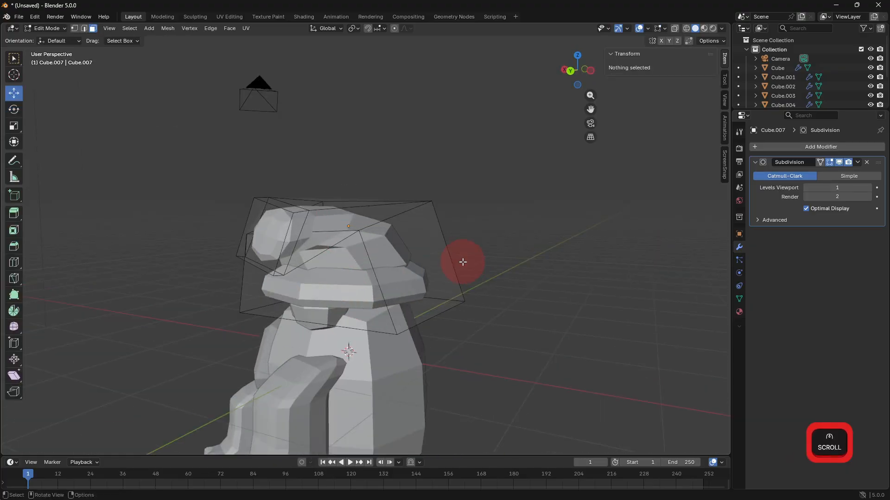
pyautogui.moveTo(463, 261); pyautogui.dragTo(560, 252, button='middle')
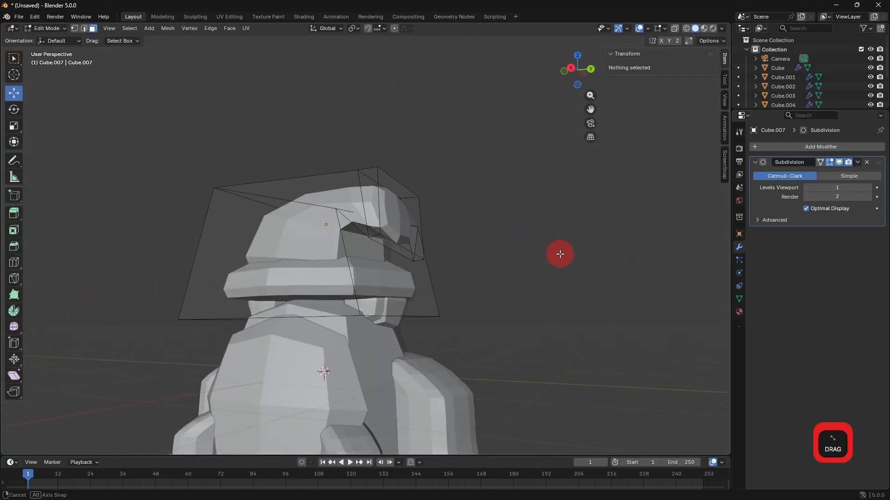
pyautogui.click(388, 215)
pyautogui.moveTo(437, 217); pyautogui.dragTo(457, 217)
pyautogui.moveTo(433, 258); pyautogui.dragTo(433, 208, button='middle')
pyautogui.click(431, 210)
pyautogui.moveTo(456, 202); pyautogui.dragTo(464, 210)
pyautogui.click(486, 210)
# - Lower the underside face of the hat's drooping tip slightly and resize the tip's faces
pyautogui.moveTo(486, 211); pyautogui.dragTo(467, 288, button='middle')
pyautogui.click(412, 270)
pyautogui.moveTo(418, 252); pyautogui.dragTo(416, 260)
pyautogui.press('s')
pyautogui.click(471, 274)
pyautogui.click(505, 278)
pyautogui.moveTo(505, 278); pyautogui.dragTo(397, 277, button='middle')
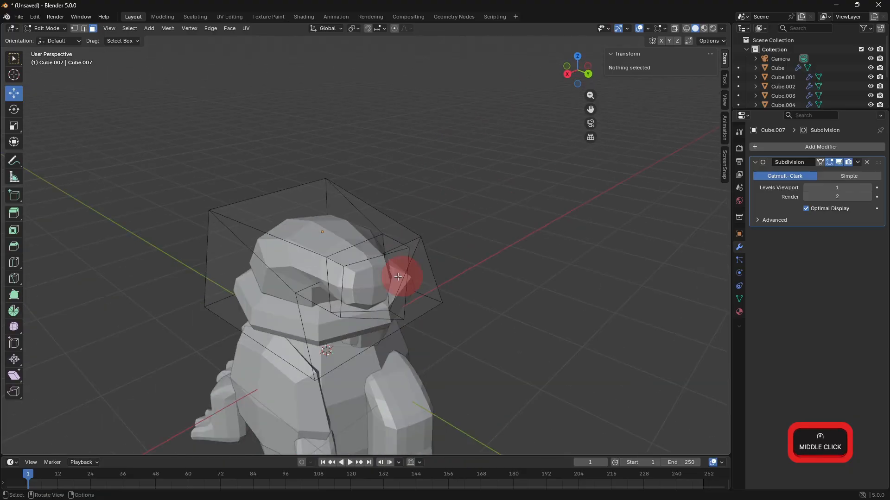
pyautogui.click(397, 276)
pyautogui.press('s')
pyautogui.click(447, 276)
pyautogui.click(486, 272)
# - Leave the hat's Edit Mode, select the brim and move it up to about Z 9.46 m
pyautogui.moveTo(487, 272); pyautogui.dragTo(552, 229, button='middle')
pyautogui.click(536, 254)
pyautogui.press('Tab')
pyautogui.click(403, 278)
pyautogui.moveTo(403, 277); pyautogui.dragTo(369, 281, button='middle')
pyautogui.moveTo(507, 284); pyautogui.dragTo(427, 288, button='middle')
pyautogui.press('g')
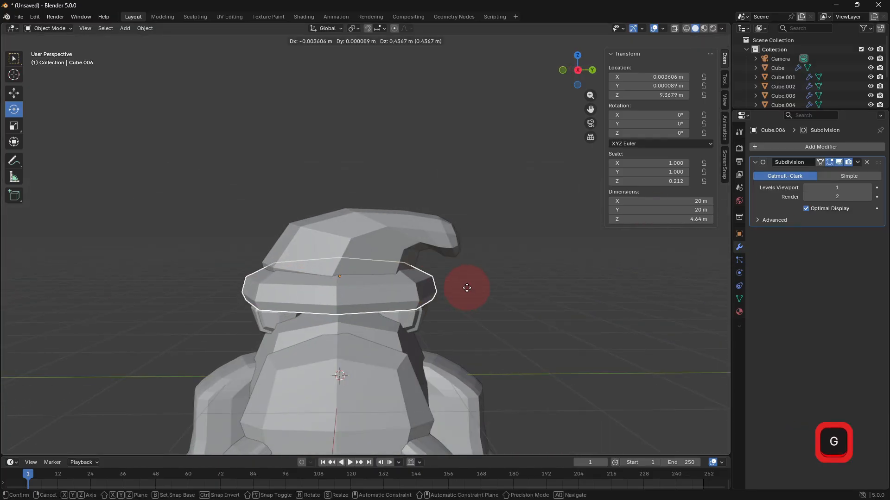
pyautogui.click(465, 288)
# - Thicken the brim along Z to a scale of about 0.254 and raise it to about Z 9.85 m
pyautogui.press('s')
pyautogui.press('z')
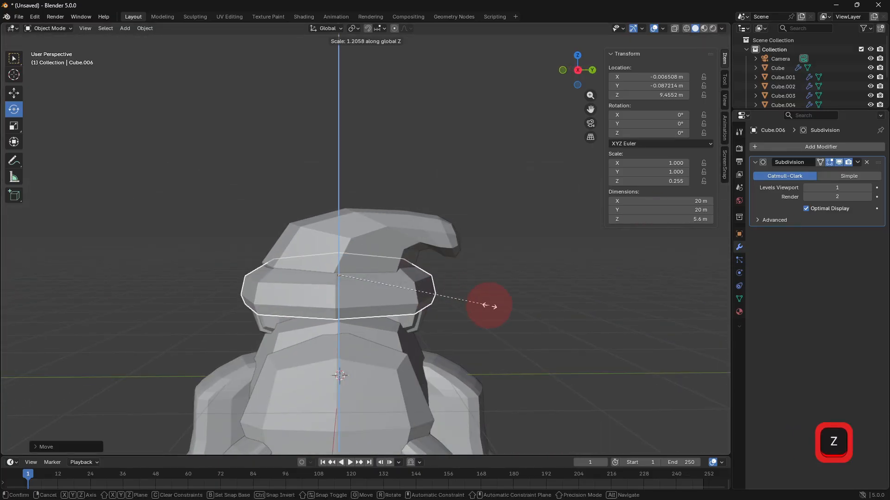
pyautogui.click(488, 305)
pyautogui.press('g')
pyautogui.press('z')
pyautogui.click(515, 299)
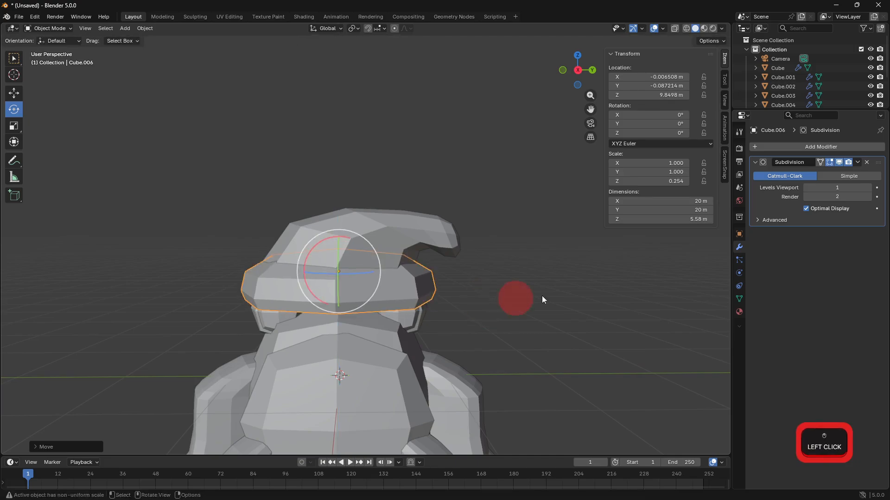
# - Set the viewport subdivision levels to 3 for the brim and 4 for the hat
pyautogui.doubleClick(869, 187)
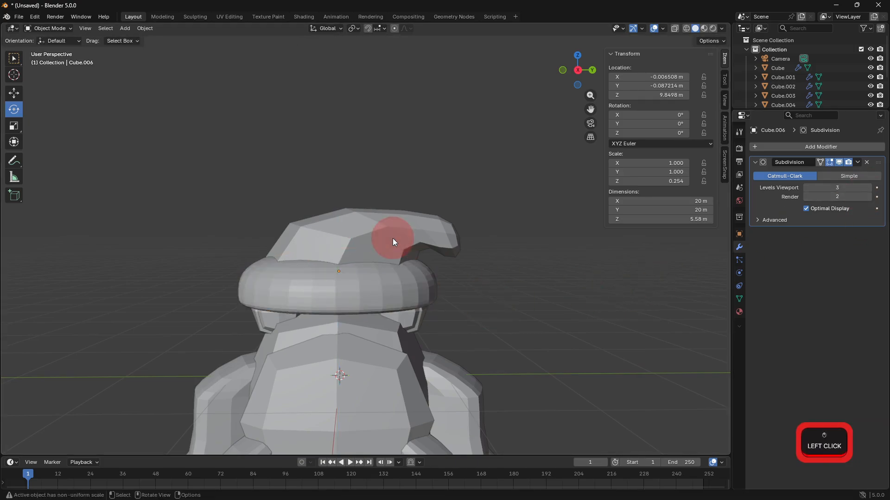
pyautogui.click(393, 238)
pyautogui.doubleClick(869, 188)
pyautogui.click(868, 188)
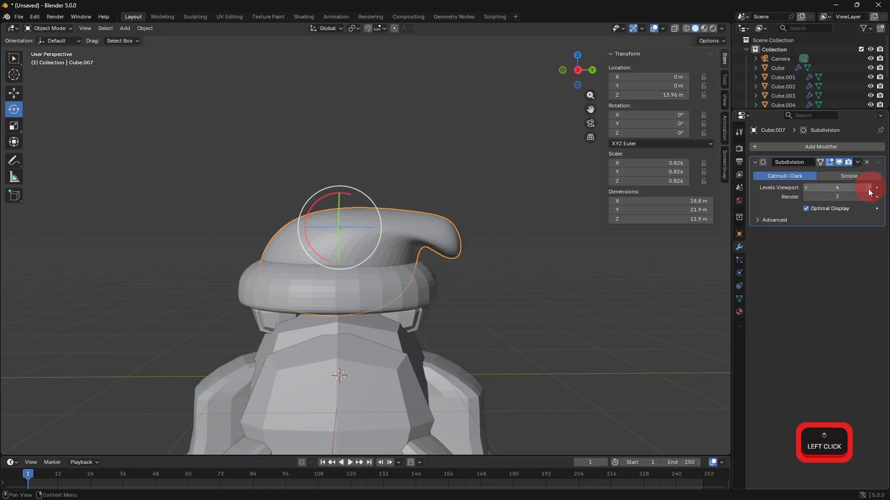
# - Reposition the faces of the hat's drooping tip in Edit Mode and scale down the tip's underside face
pyautogui.moveTo(573, 279); pyautogui.dragTo(394, 215, button='middle')
pyautogui.click(549, 269)
pyautogui.press('Tab')
pyautogui.click(432, 234)
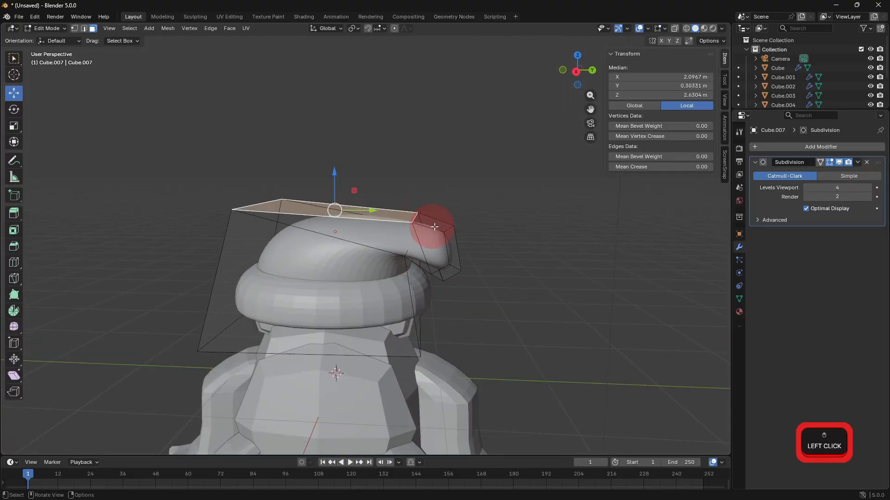
pyautogui.moveTo(452, 214); pyautogui.dragTo(433, 214)
pyautogui.moveTo(518, 257); pyautogui.dragTo(428, 255, button='middle')
pyautogui.moveTo(434, 238); pyautogui.dragTo(444, 238)
pyautogui.moveTo(483, 252); pyautogui.dragTo(373, 263, button='middle')
pyautogui.press('s')
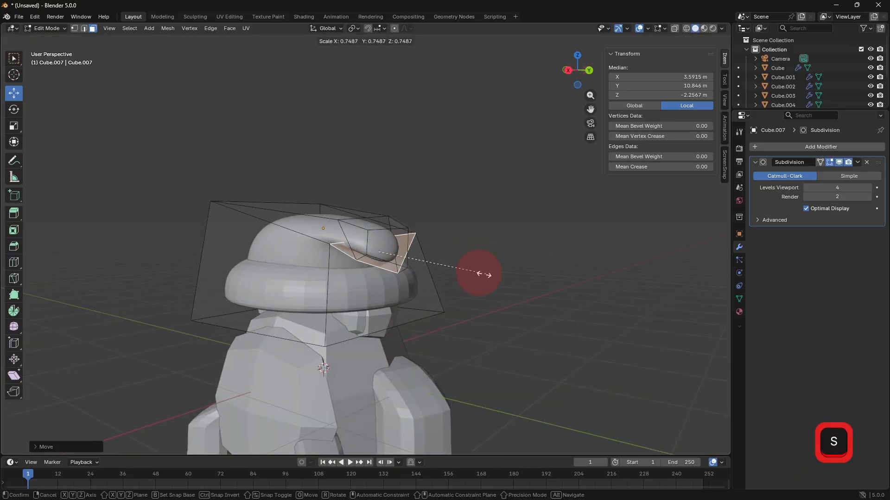
pyautogui.click(459, 265)
pyautogui.moveTo(528, 272); pyautogui.dragTo(566, 264, button='middle')
pyautogui.press('Tab')
pyautogui.click(558, 296)
pyautogui.moveTo(558, 296); pyautogui.dragTo(543, 267, button='middle')
pyautogui.scroll(-3, 546, 268)
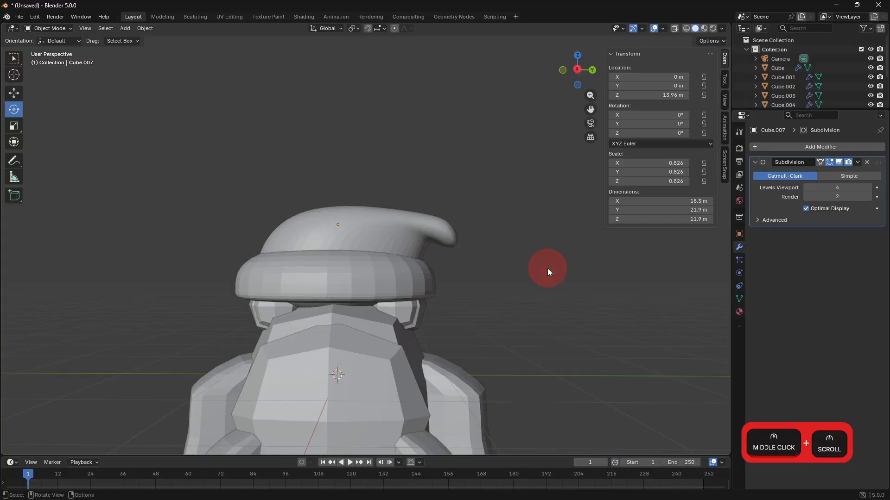
# - Add a mesh cube for the hat's pompom and raise it to about Z 11.67 m
pyautogui.click(125, 28)
pyautogui.moveTo(153, 39)
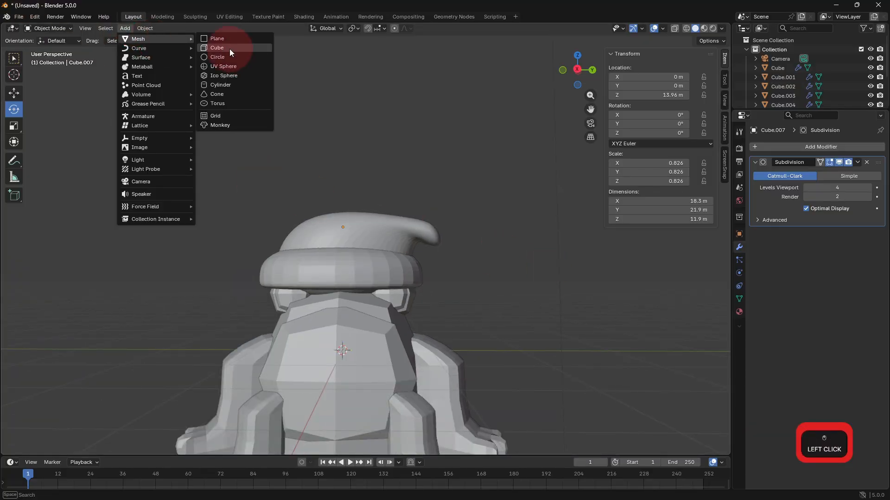
pyautogui.click(229, 49)
pyautogui.press('g')
pyautogui.press('z')
pyautogui.click(566, 248)
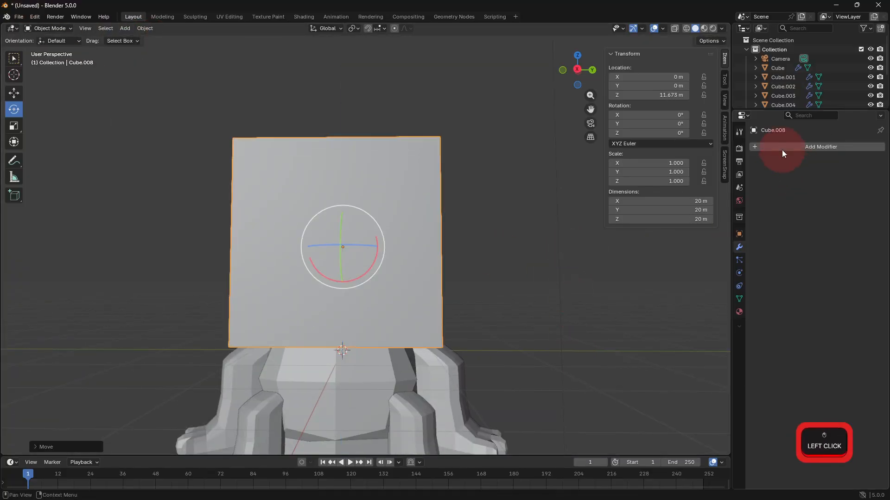
# - Add a Subdivision Surface modifier to the pompom cube
pyautogui.click(782, 154)
pyautogui.click(781, 146)
pyautogui.click(750, 168)
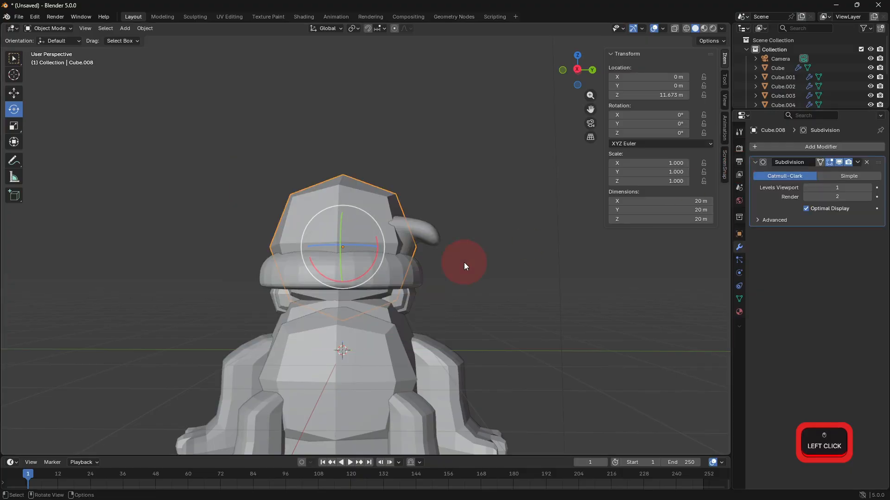
# - Move the pompom along Y to about 13.05 m and scale it down to about 0.42
pyautogui.press('g')
pyautogui.press('x')
pyautogui.press('y')
pyautogui.click(581, 278)
pyautogui.press('s')
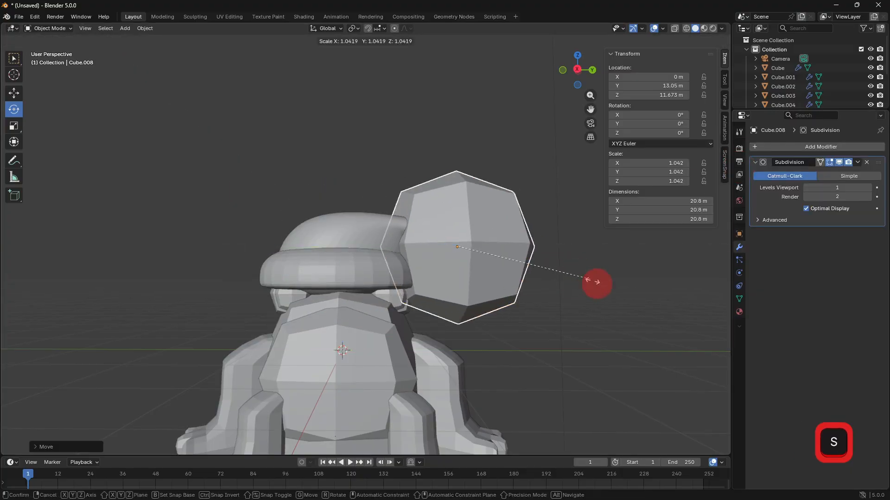
pyautogui.click(512, 252)
# - Move the pompom along X to about 3.81 m to line up with the hat's tip
pyautogui.moveTo(530, 286); pyautogui.dragTo(469, 250, button='middle')
pyautogui.press('x')
pyautogui.click(446, 343)
pyautogui.moveTo(457, 291); pyautogui.dragTo(869, 200, button='middle')
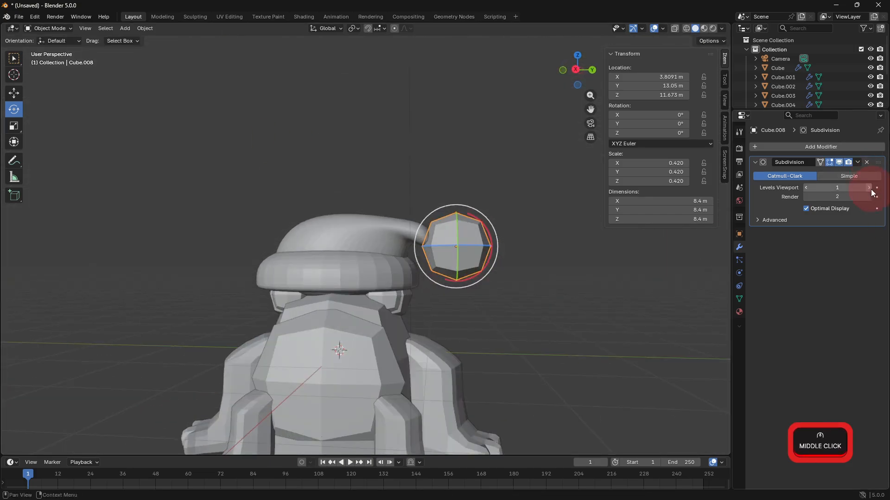
# - Set the pompom's viewport subdivision levels to 4 and scale it down to about 0.245
pyautogui.click(870, 187)
pyautogui.click(869, 187)
pyautogui.click(869, 187)
pyautogui.press('s')
pyautogui.click(534, 274)
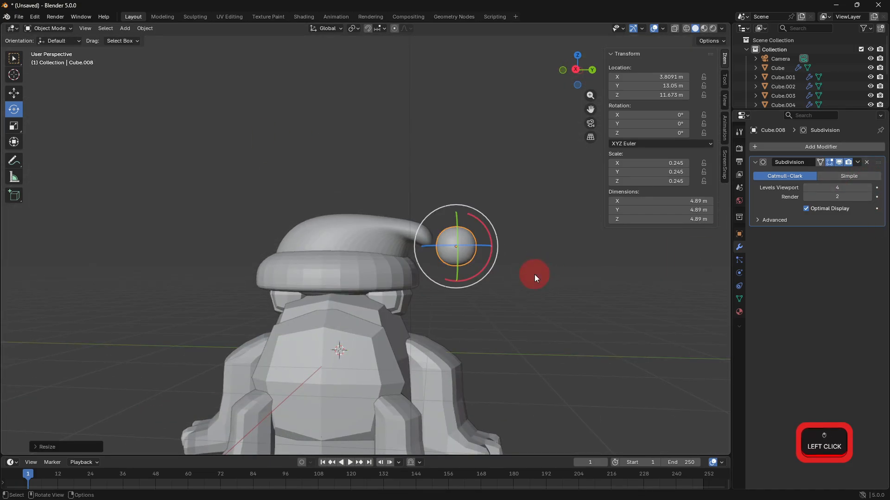
# - Slide the pompom inward along Y onto the end of the hat's tip
pyautogui.press('g')
pyautogui.press('y')
pyautogui.click(515, 285)
pyautogui.moveTo(541, 304); pyautogui.dragTo(620, 332, button='middle')
# - Edit the hat again, push its front face outward along X to about 10.42 m local and raise it slightly
pyautogui.click(396, 263)
pyautogui.press('Tab')
pyautogui.moveTo(536, 338); pyautogui.dragTo(472, 331, button='middle')
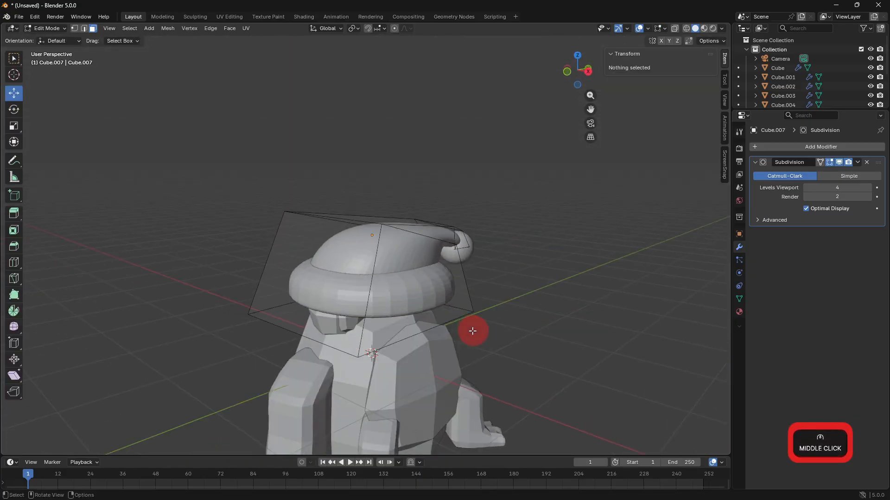
pyautogui.click(423, 287)
pyautogui.scroll(1, 533, 295)
pyautogui.moveTo(547, 297); pyautogui.dragTo(586, 287, button='middle')
pyautogui.moveTo(501, 277); pyautogui.dragTo(515, 280)
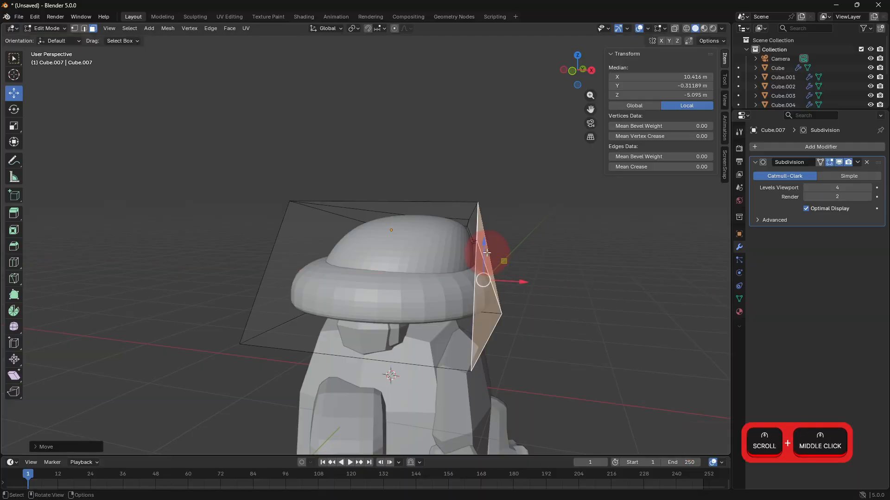
pyautogui.moveTo(484, 250); pyautogui.dragTo(483, 241)
# - Select the hat's side face opposite the pompom and raise it slightly along Z
pyautogui.click(410, 266)
pyautogui.moveTo(409, 266); pyautogui.dragTo(314, 276, button='middle')
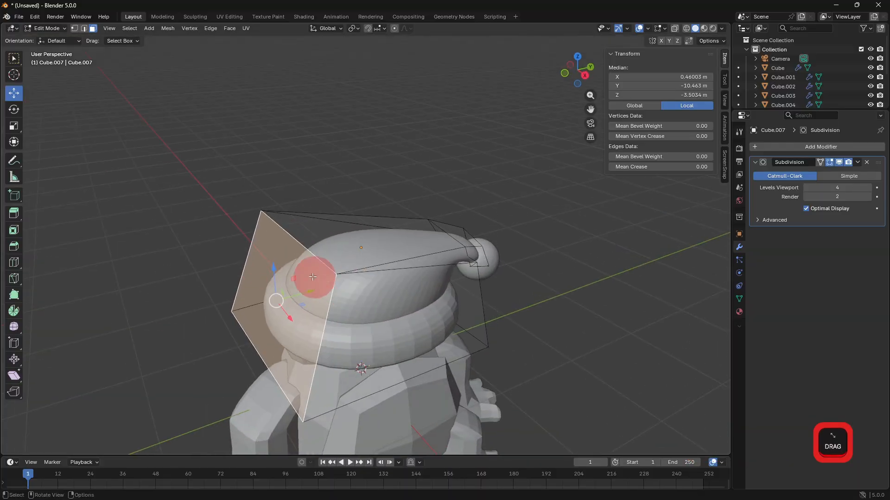
pyautogui.click(278, 273)
# - Raise the hat's top face along Z to make the hat taller and return to Object Mode
pyautogui.click(483, 258)
pyautogui.press('g')
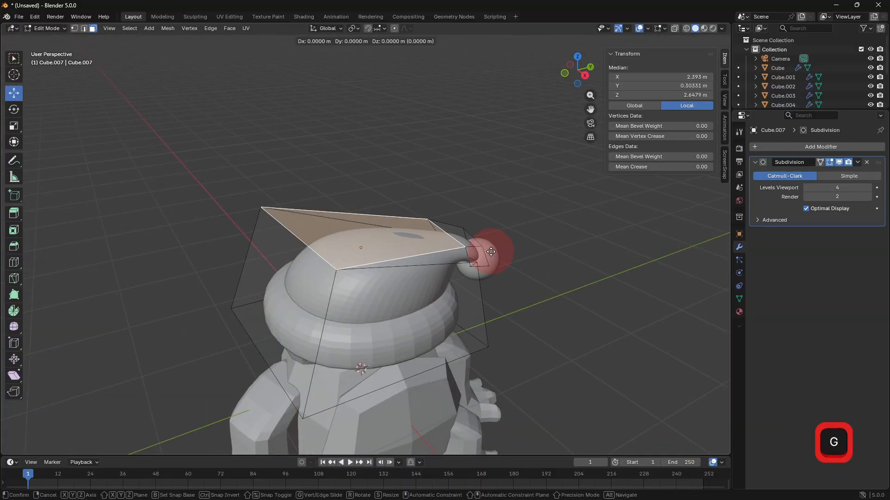
pyautogui.press('z')
pyautogui.click(533, 269)
pyautogui.press('Tab')
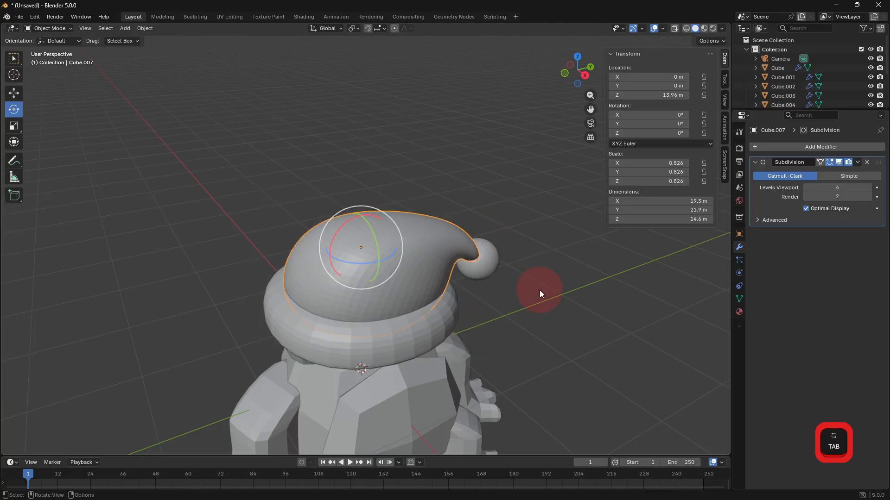
# - Edit the hat, pull its back face outward along X until the hat is about 21 m deep, and return to Object Mode
pyautogui.scroll(-6, 539, 290)
pyautogui.moveTo(538, 289); pyautogui.dragTo(363, 214, button='middle')
pyautogui.click(362, 214)
pyautogui.press('Tab')
pyautogui.scroll(1, 544, 265)
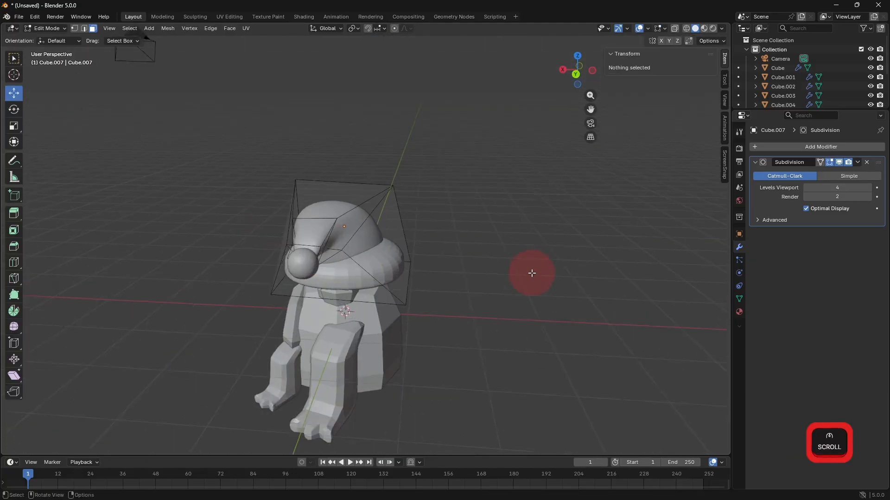
pyautogui.scroll(3, 532, 274)
pyautogui.click(461, 276)
pyautogui.moveTo(461, 276); pyautogui.dragTo(367, 248, button='middle')
pyautogui.moveTo(367, 247); pyautogui.dragTo(388, 259)
pyautogui.press('Tab')
pyautogui.moveTo(536, 298); pyautogui.dragTo(557, 285, button='middle')
pyautogui.scroll(-3, 570, 304)
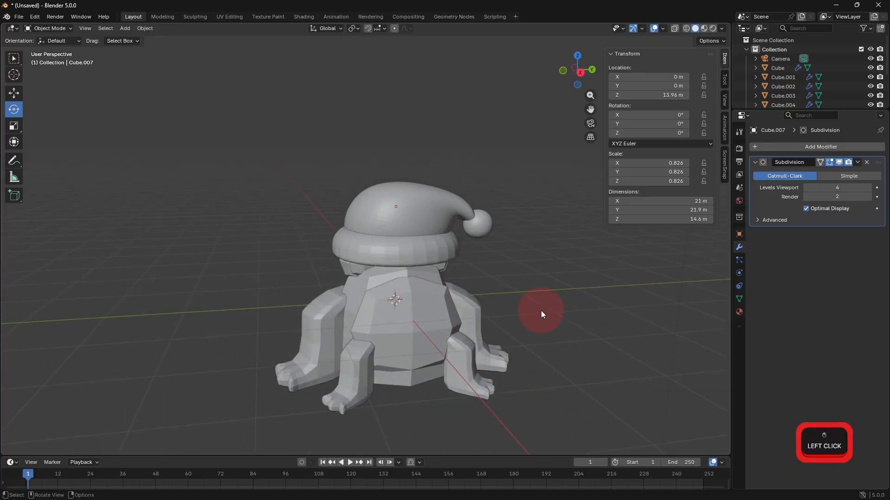
pyautogui.moveTo(541, 311); pyautogui.dragTo(427, 276, button='middle')
pyautogui.click(428, 250)
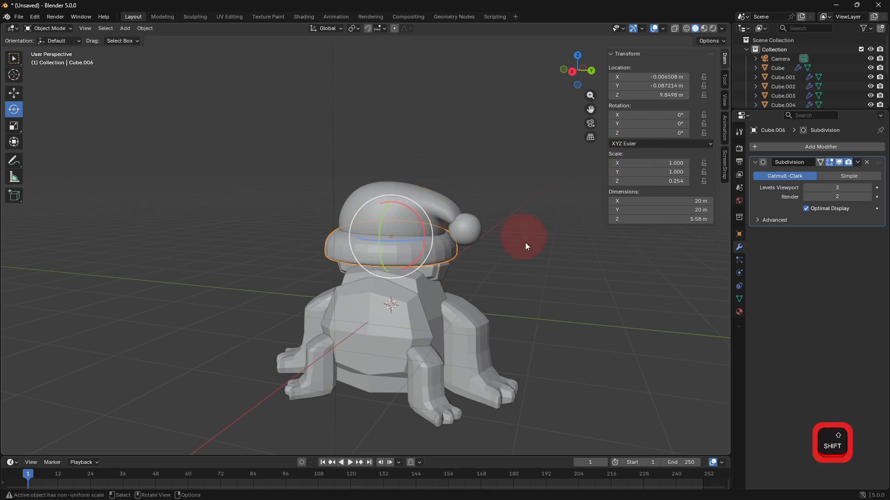
pyautogui.moveTo(485, 264); pyautogui.dragTo(526, 277, button='middle')
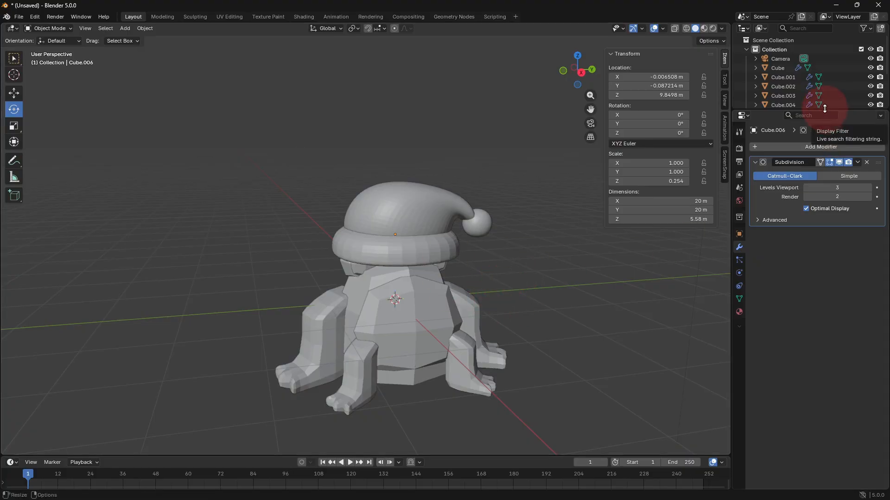
# - Enlarge the object list and rename the frog's front leg object as FrontFeet
pyautogui.moveTo(826, 112); pyautogui.dragTo(826, 185)
pyautogui.click(478, 364)
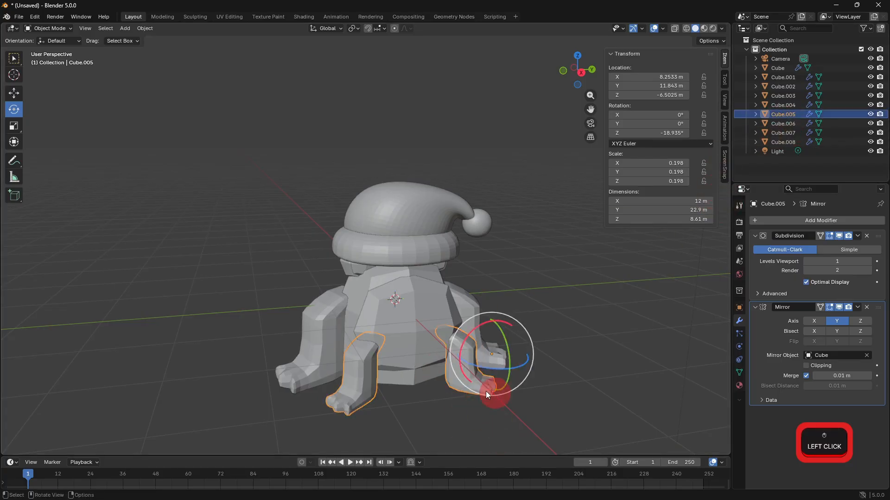
pyautogui.doubleClick(780, 115)
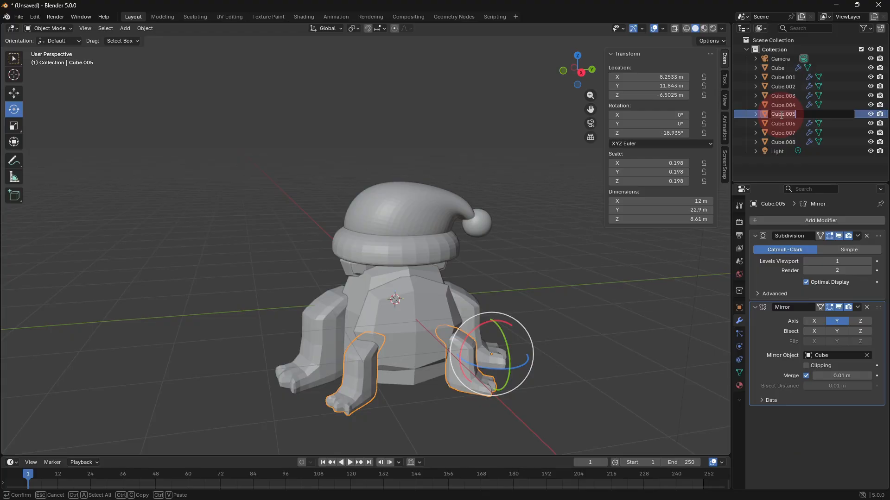
pyautogui.write('Front')
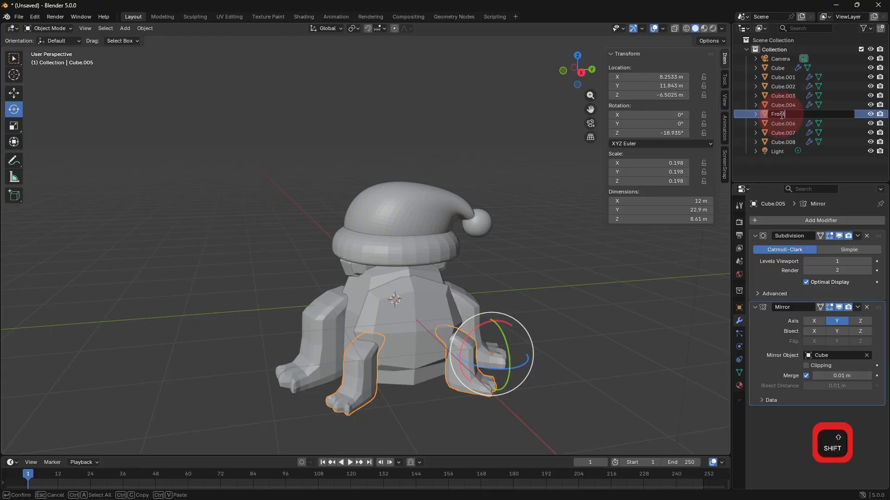
pyautogui.write('Feet')
pyautogui.press('Return')
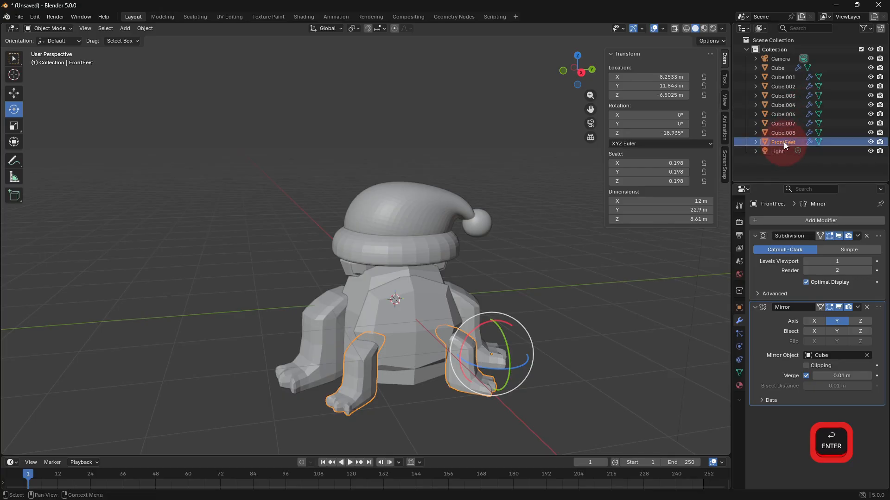
# - Rename the frog's back leg object as Backfeet
pyautogui.moveTo(606, 290); pyautogui.dragTo(476, 321, button='middle')
pyautogui.click(476, 318)
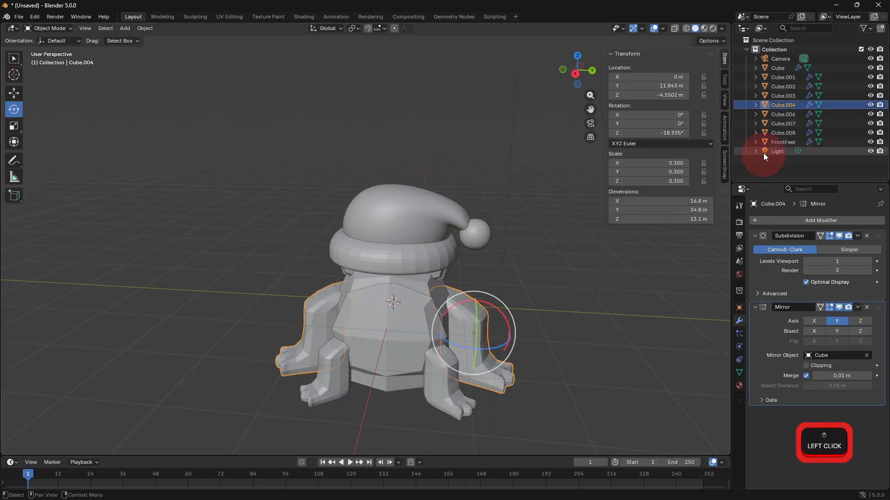
pyautogui.doubleClick(782, 104)
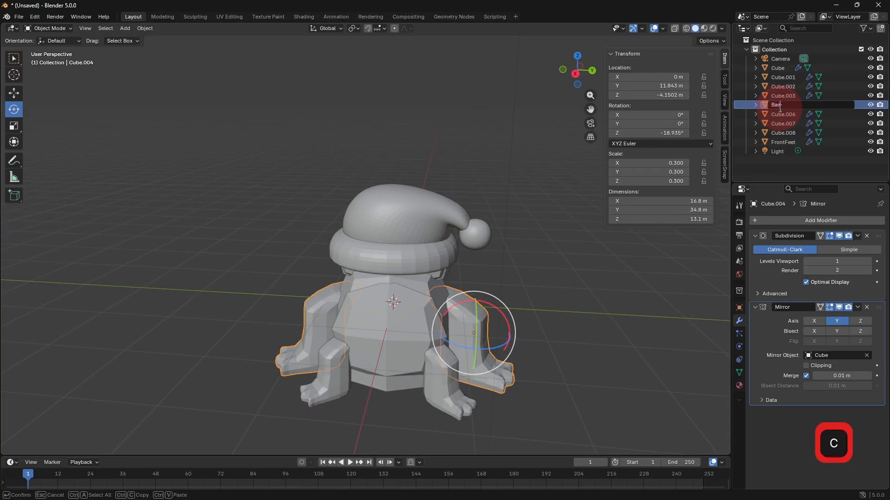
pyautogui.write('Backfeet')
pyautogui.press('Return')
# - Select the flattened chest piece on the frog's front and rename it as Chest
pyautogui.click(380, 338)
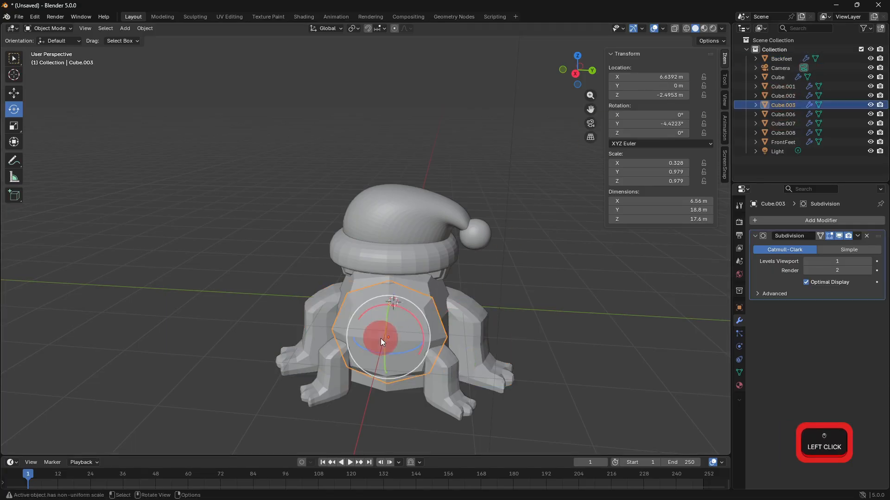
pyautogui.doubleClick(777, 105)
pyautogui.write('Chest')
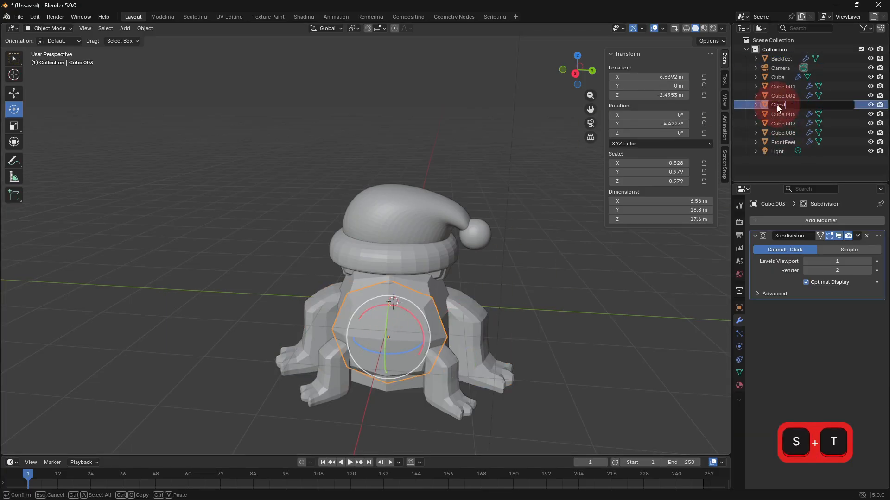
pyautogui.press('Return')
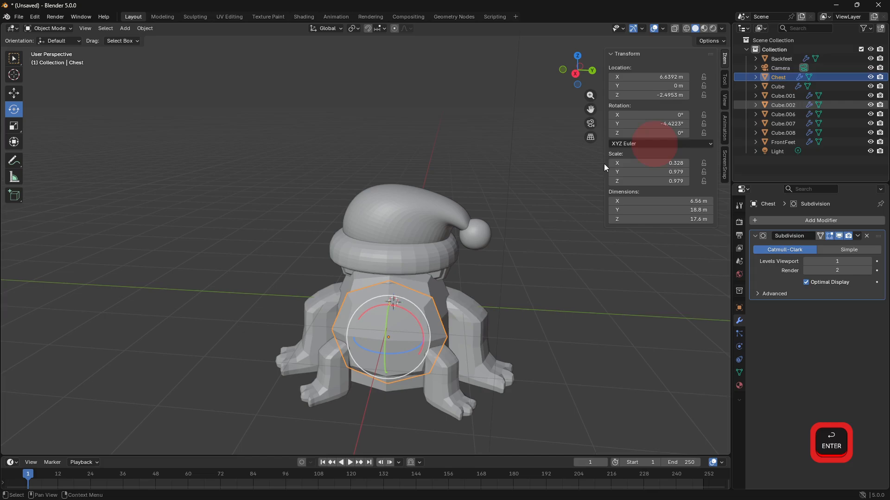
# - Select the frog's main body cube and rename it as Body
pyautogui.click(418, 279)
pyautogui.moveTo(494, 286); pyautogui.dragTo(739, 148, button='middle')
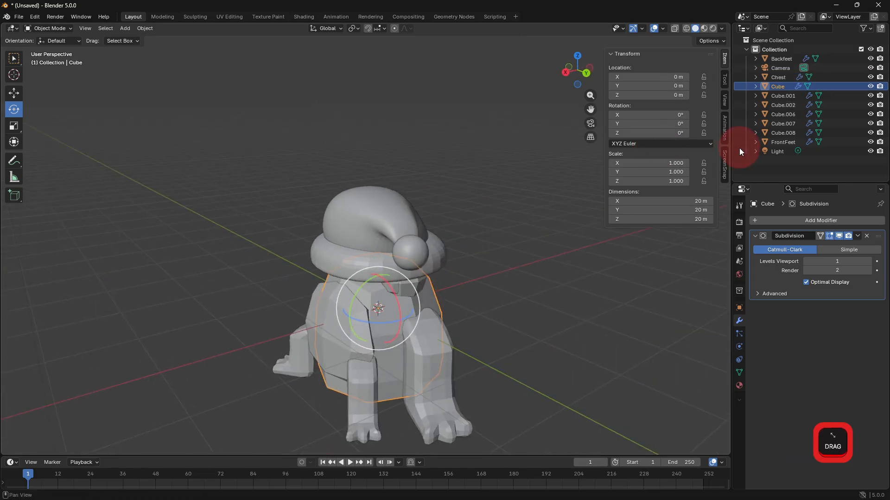
pyautogui.doubleClick(771, 86)
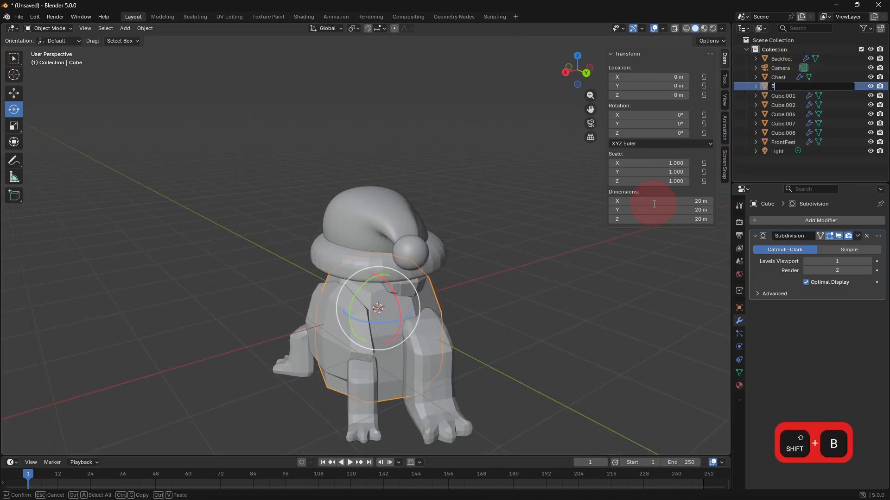
pyautogui.write('Body')
pyautogui.press('Return')
# - Select the mirrored eyeballs under the hat's brim and rename them as Eyes
pyautogui.moveTo(491, 278); pyautogui.dragTo(796, 79, button='middle')
pyautogui.click(401, 285)
pyautogui.doubleClick(781, 97)
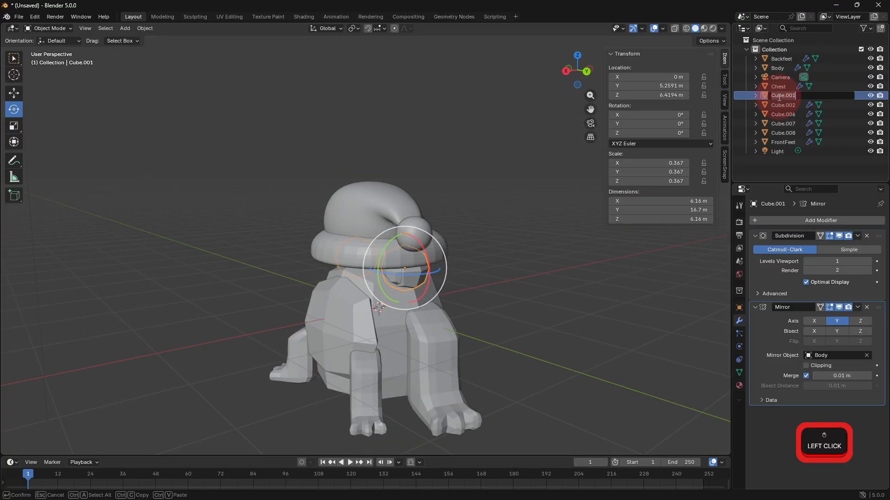
pyautogui.write('Eyes')
pyautogui.press('Return')
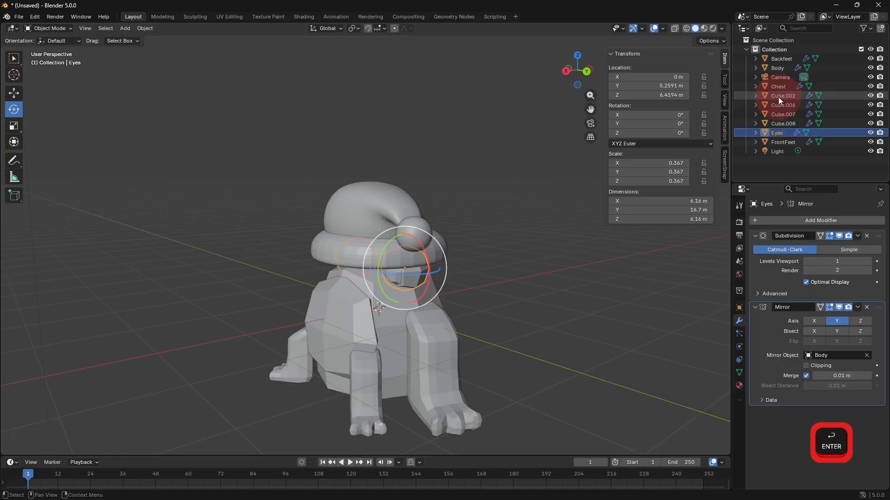
# - Select the small flattened pupils inside the eyes and rename them as Pupils
pyautogui.click(519, 251)
pyautogui.click(389, 284)
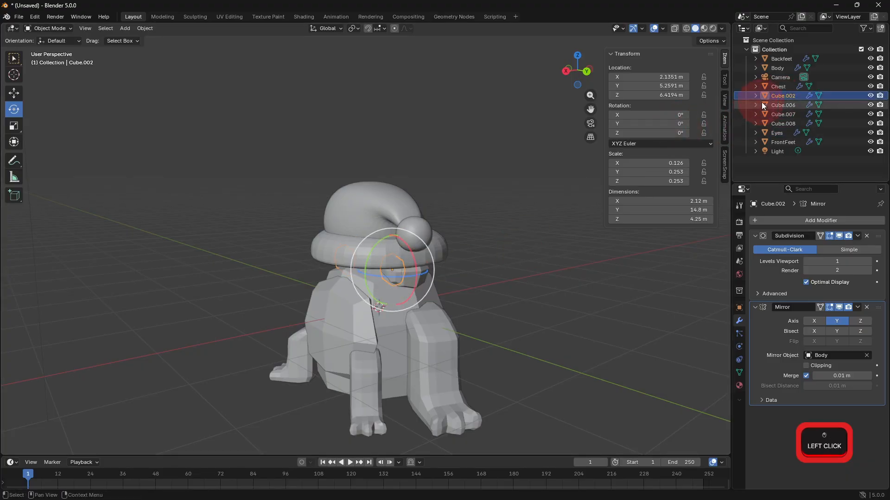
pyautogui.doubleClick(772, 97)
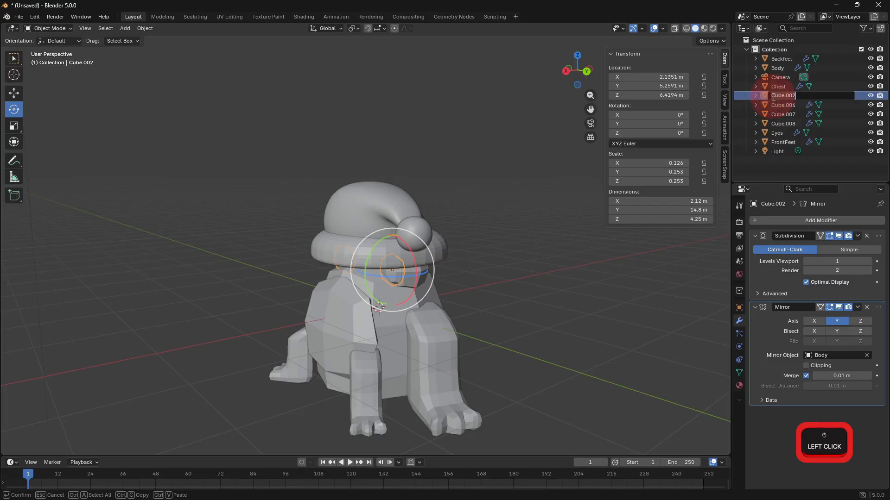
pyautogui.write('Pupils')
pyautogui.press('Return')
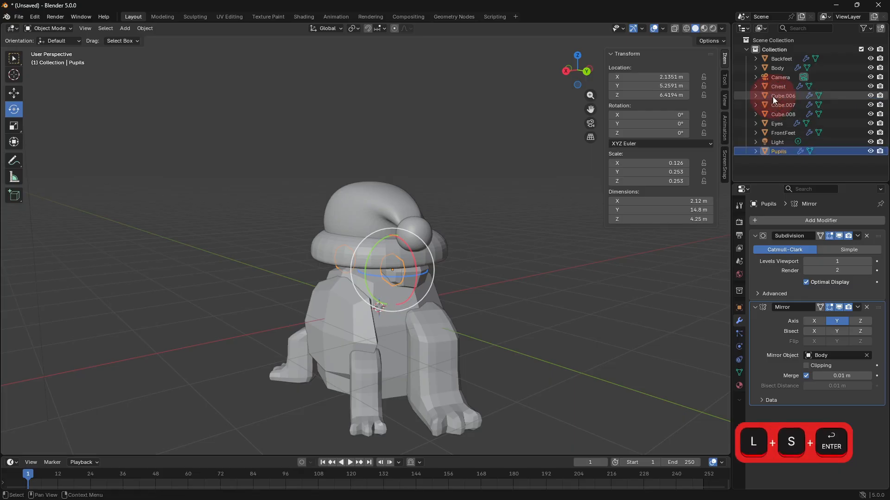
# - Select the pompom at the hat's tip and rename it as Ball
pyautogui.moveTo(325, 259); pyautogui.dragTo(380, 333, button='middle')
pyautogui.click(348, 389)
pyautogui.click(348, 388)
pyautogui.moveTo(348, 388); pyautogui.dragTo(501, 241, button='middle')
pyautogui.click(775, 112)
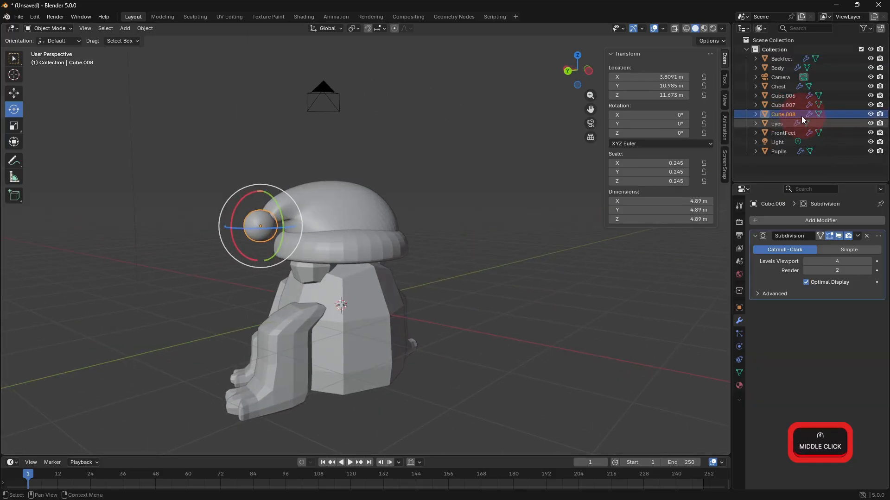
pyautogui.doubleClick(791, 118)
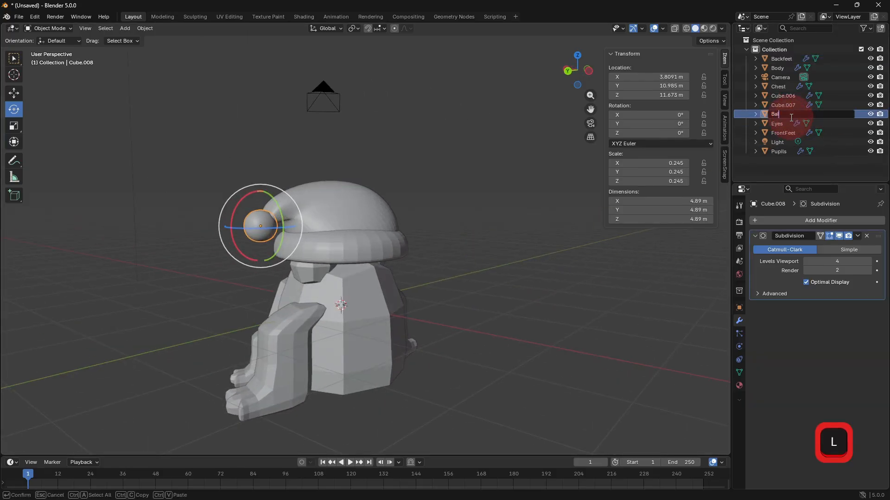
pyautogui.write('Ball')
pyautogui.press('Return')
# - Select the drooping upper part of the hat and rename it as Hat
pyautogui.click(363, 196)
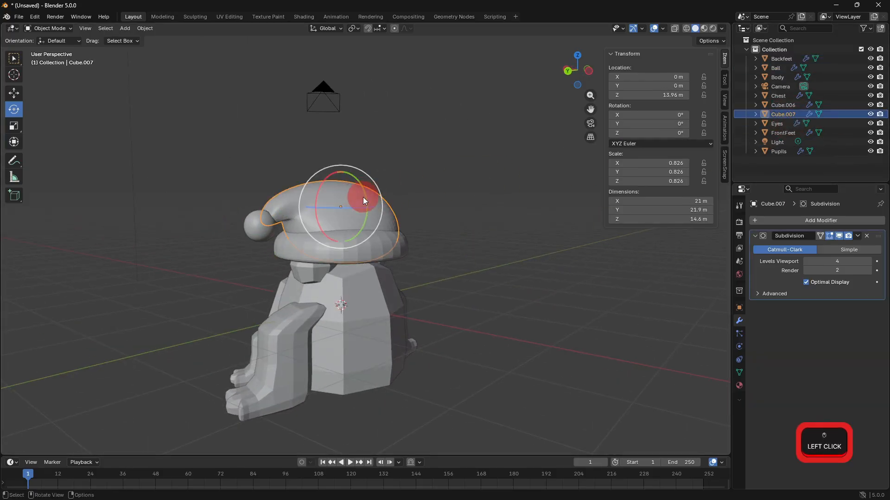
pyautogui.doubleClick(780, 115)
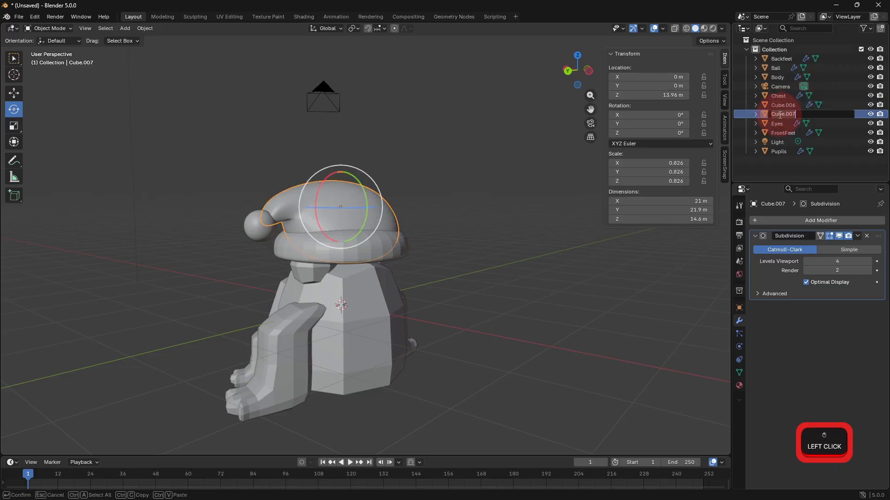
pyautogui.write('Hat')
pyautogui.press('Return')
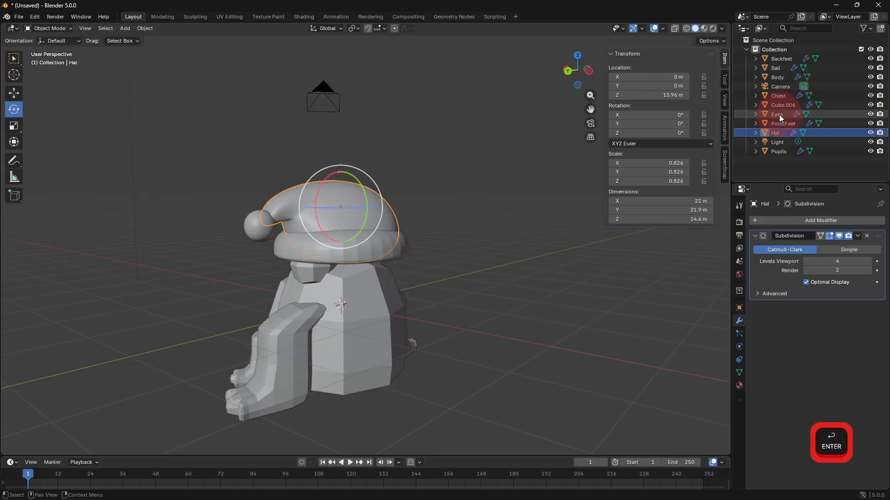
# - Rename the hat's thick brim as Hatbase and clear the selection
pyautogui.click(376, 244)
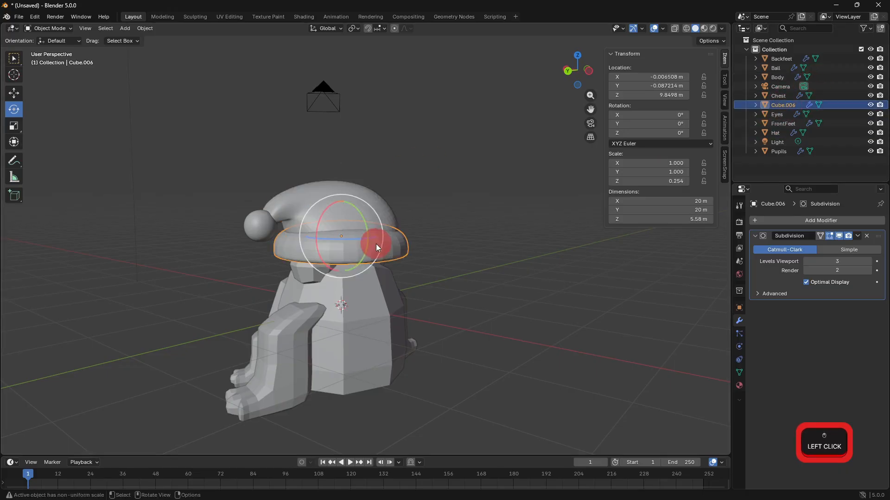
pyautogui.doubleClick(780, 105)
pyautogui.write('Hatba')
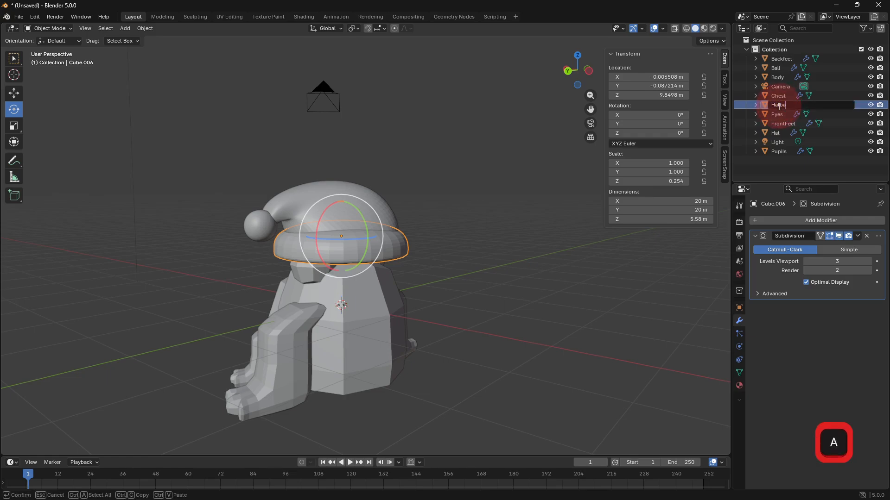
pyautogui.write('se')
pyautogui.press('Return')
pyautogui.click(499, 229)
# - Select the brim, hat and pompom together and scale them down until the pompom's scale is about 0.145
pyautogui.moveTo(499, 230); pyautogui.dragTo(616, 209, button='middle')
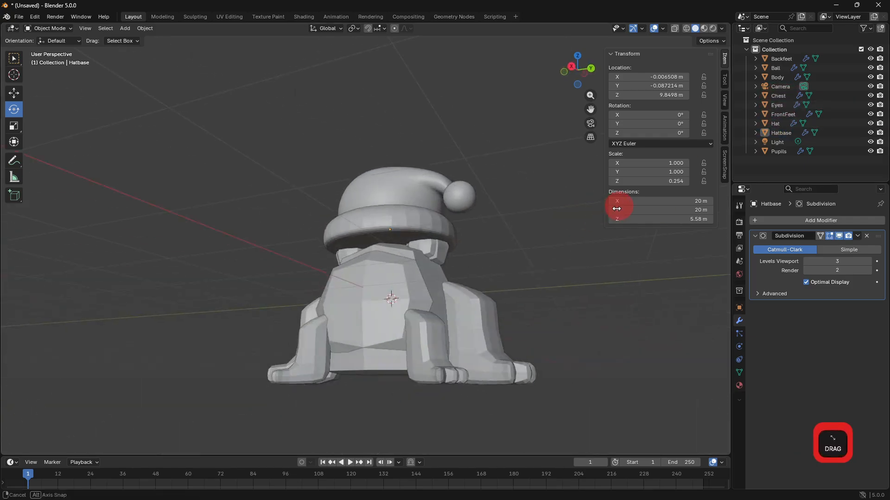
pyautogui.moveTo(519, 300); pyautogui.dragTo(532, 330, button='middle')
pyautogui.scroll(5, 532, 329)
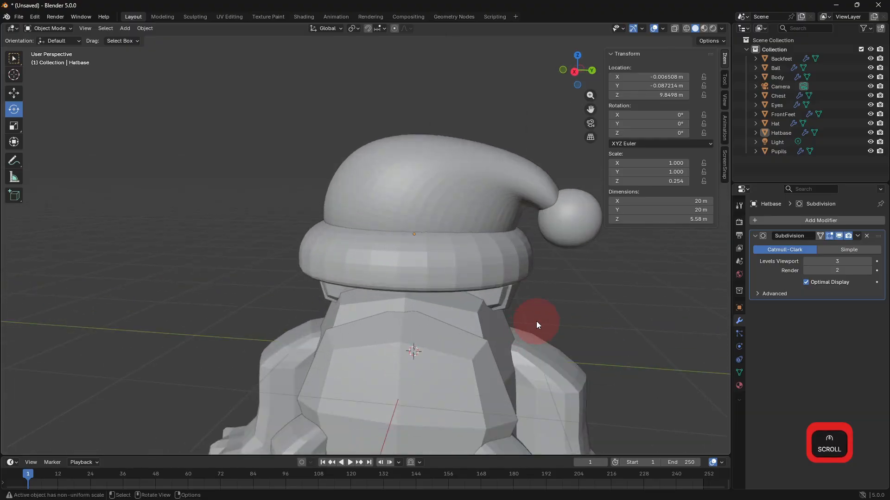
pyautogui.click(449, 250)
pyautogui.keyDown('shift'); pyautogui.click(477, 185); pyautogui.keyUp('shift')
pyautogui.keyDown('shift'); pyautogui.click(569, 215); pyautogui.keyUp('shift')
pyautogui.press('s')
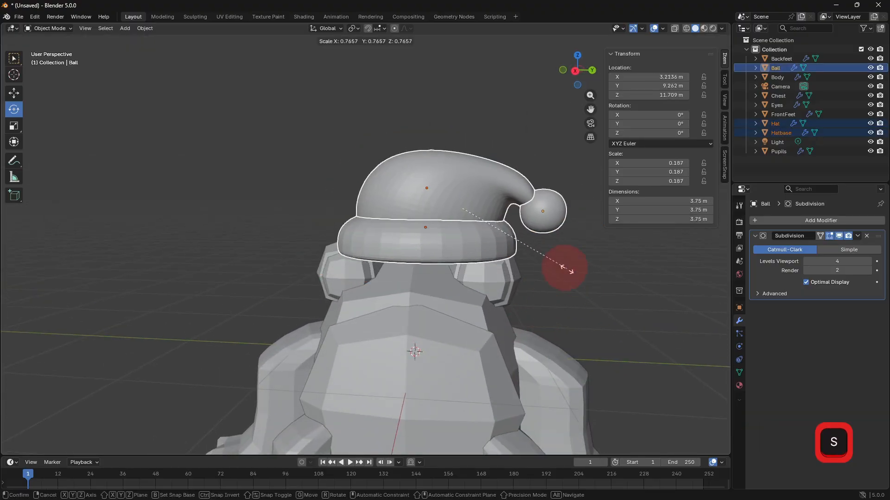
pyautogui.click(542, 269)
# - Lower the hat group onto the frog's head and shift it along negative Y, placing the pompom at about Y 6.25 m, Z 9.32 m
pyautogui.press('g')
pyautogui.press('x')
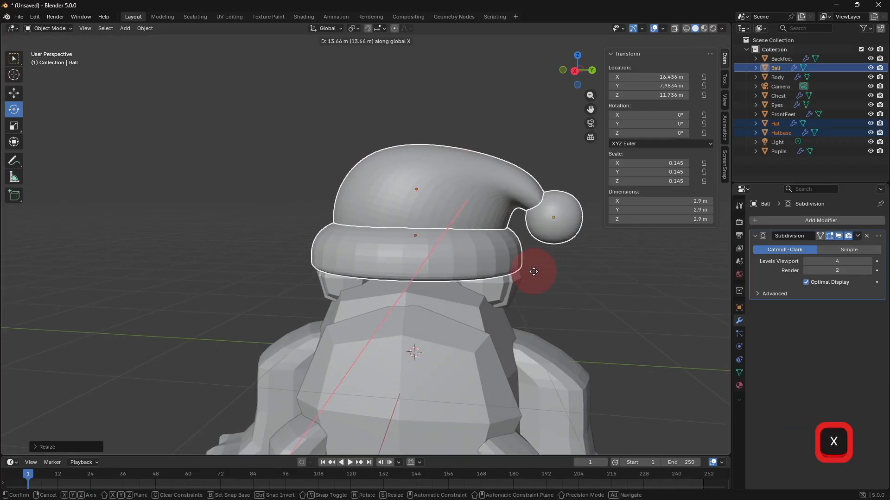
pyautogui.press('z')
pyautogui.press('g')
pyautogui.press('y')
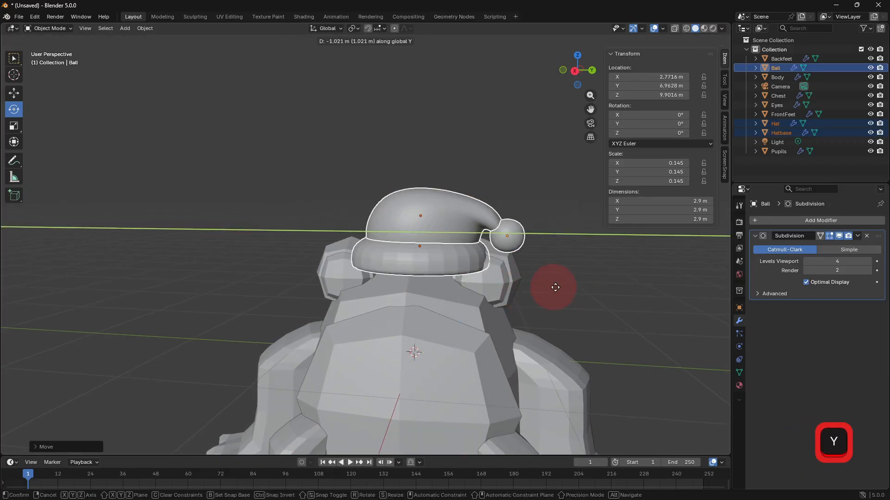
pyautogui.click(551, 287)
pyautogui.press('g')
pyautogui.click(552, 298)
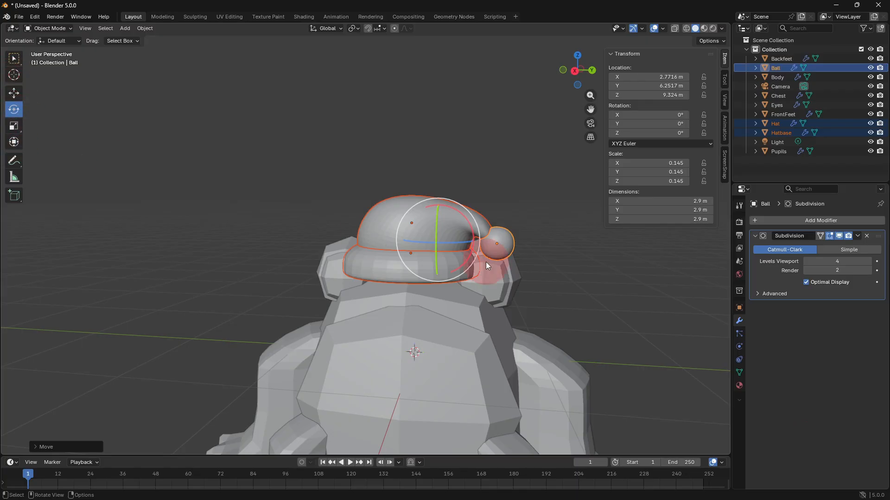
# - Rotate the hat group to about 92.4° around Z with a slight 7° tilt around X, and activate the Move tool
pyautogui.moveTo(443, 248); pyautogui.dragTo(570, 263)
pyautogui.moveTo(570, 262); pyautogui.dragTo(359, 318, button='middle')
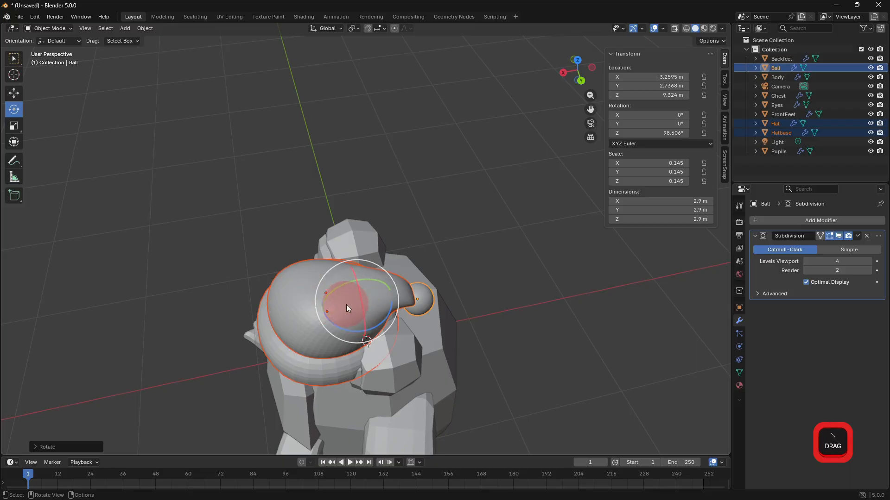
pyautogui.moveTo(348, 308); pyautogui.dragTo(368, 284)
pyautogui.hotkey('ctrl', 'z')
pyautogui.click(14, 92)
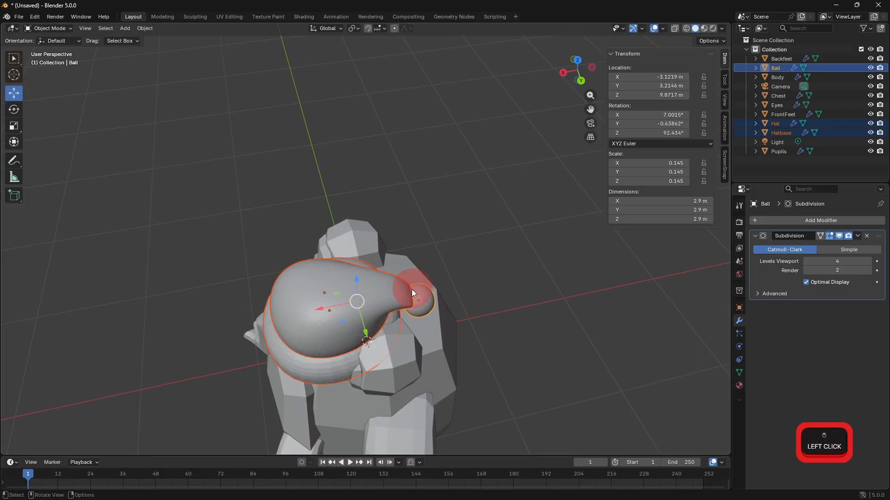
# - Move the hat group along X and Y over the frog's head, placing the pompom at about X -6.94 m, Y 1.64 m, and clear the selection
pyautogui.moveTo(328, 309); pyautogui.dragTo(407, 305)
pyautogui.click(407, 268)
pyautogui.click(609, 295)
pyautogui.moveTo(609, 295); pyautogui.dragTo(543, 282, button='middle')
pyautogui.scroll(-2, 528, 255)
pyautogui.scroll(-4, 542, 296)
pyautogui.click(541, 323)
pyautogui.moveTo(541, 323); pyautogui.dragTo(535, 321, button='middle')
pyautogui.scroll(2, 535, 321)
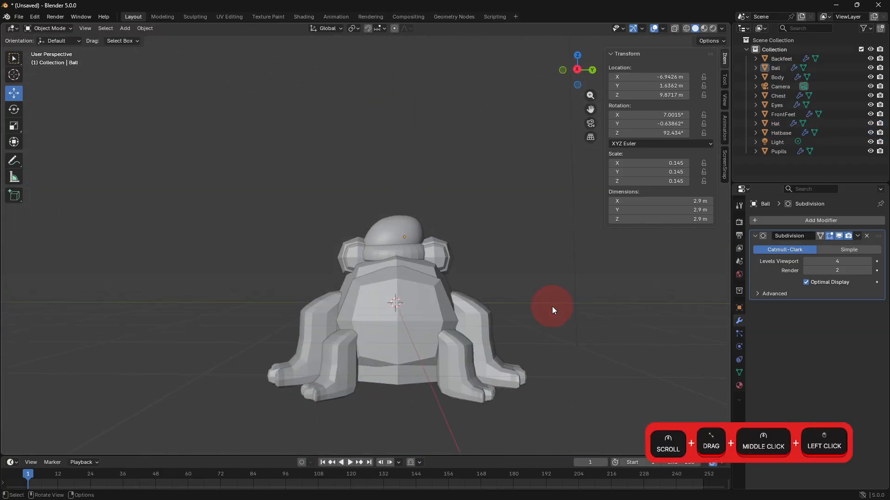
# - Select the back feet together with the body as active object, and add a Displace modifier to the body
pyautogui.click(500, 346)
pyautogui.moveTo(477, 285); pyautogui.dragTo(512, 280, button='middle')
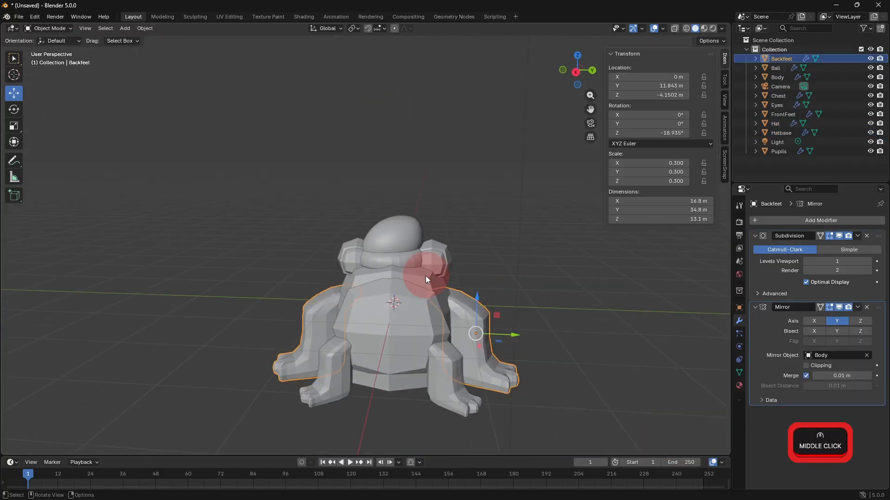
pyautogui.keyDown('shift'); pyautogui.moveTo(460, 313); pyautogui.dragTo(468, 274, button='middle'); pyautogui.keyUp('shift')
pyautogui.keyDown('shift'); pyautogui.click(427, 260); pyautogui.keyUp('shift')
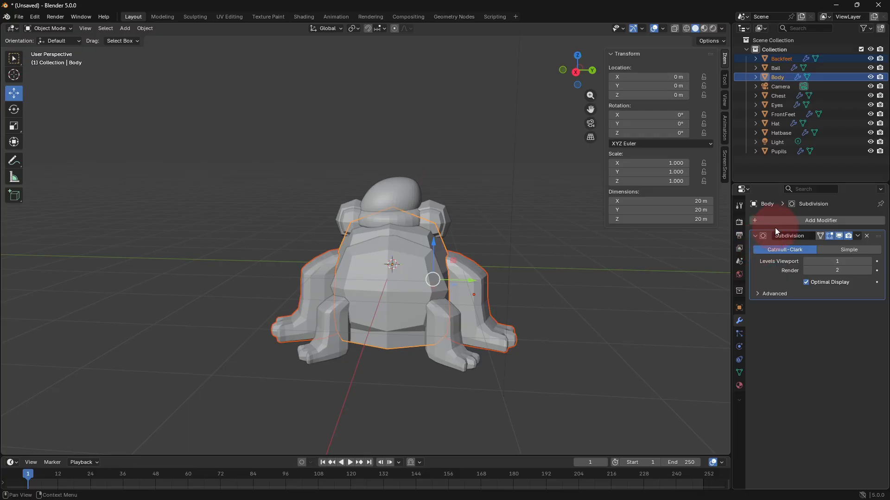
pyautogui.click(785, 221)
pyautogui.click(787, 222)
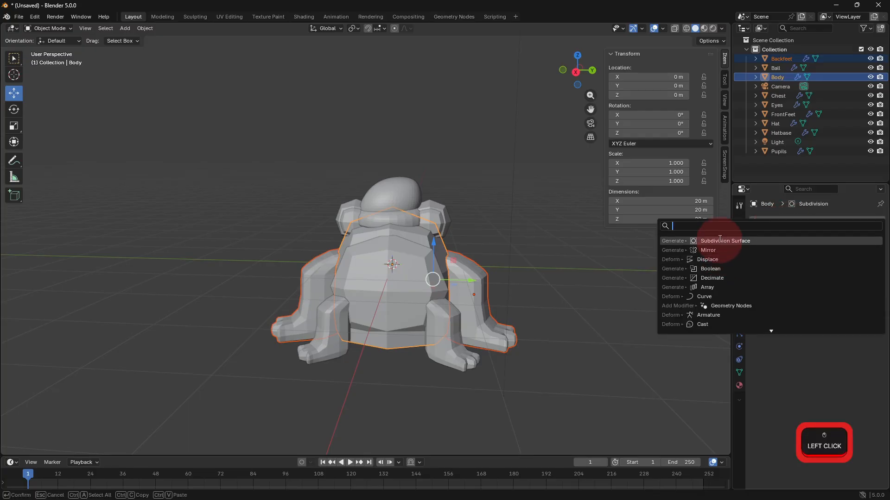
pyautogui.write('du')
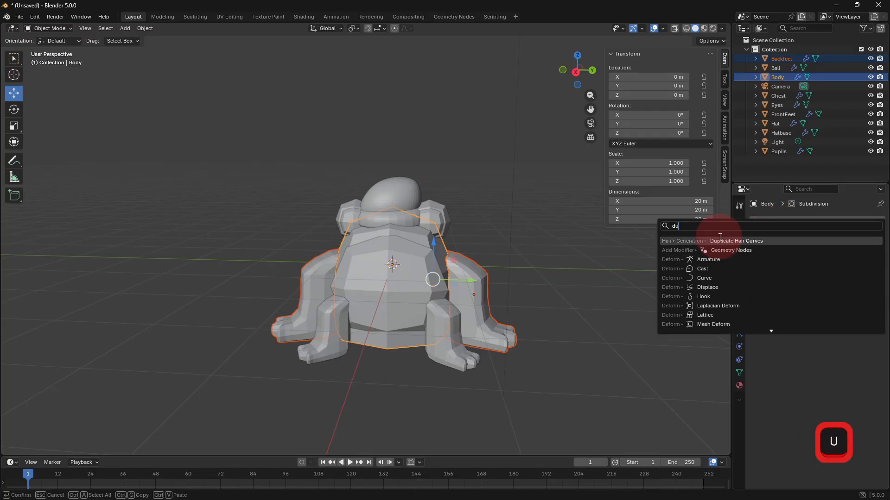
pyautogui.press('BackSpace')
pyautogui.write('is')
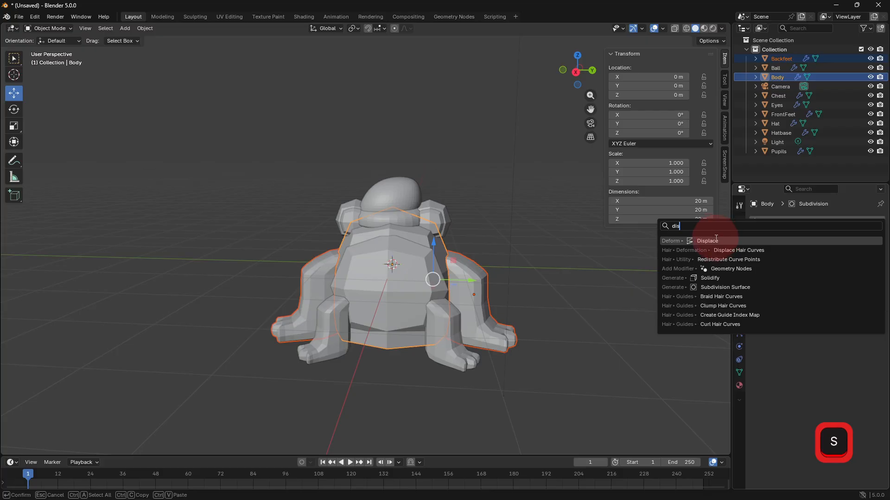
pyautogui.click(716, 239)
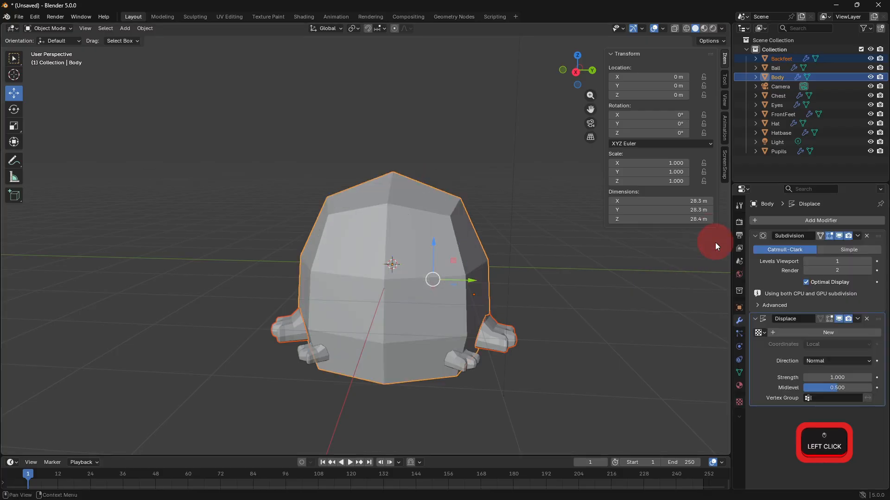
# - Create a new texture for the body's Displace modifier and name it Knitted
pyautogui.click(779, 335)
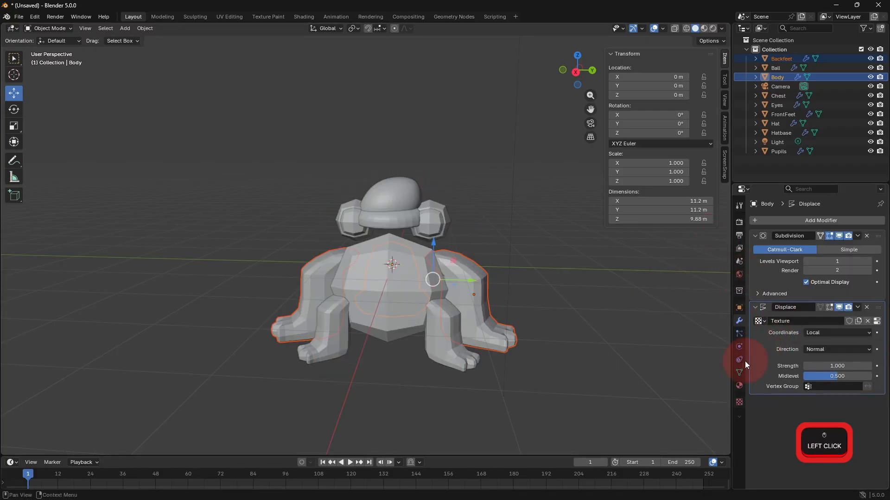
pyautogui.click(739, 401)
pyautogui.click(813, 224)
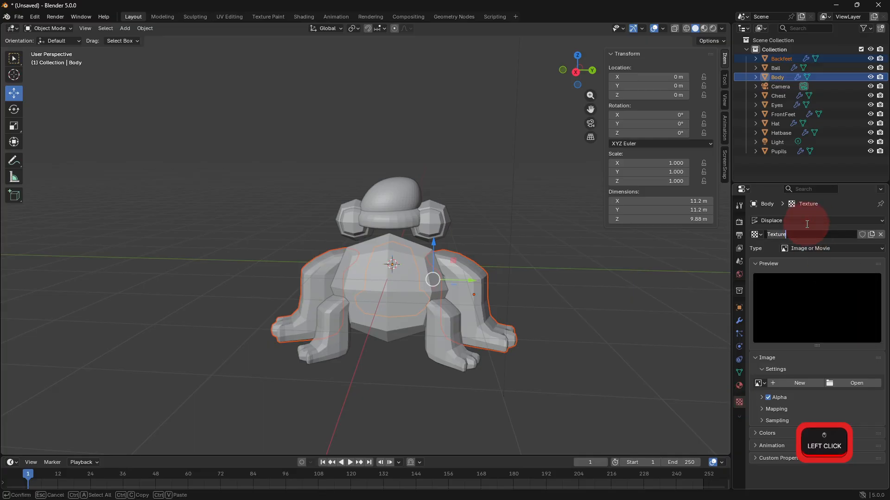
pyautogui.write('Knitted')
pyautogui.press('Return')
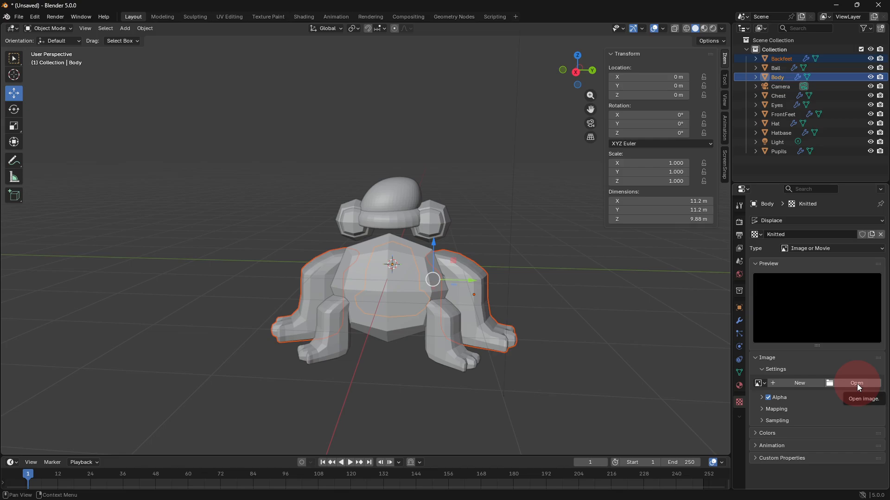
# - Switch to Google Chrome, search for screwsandcircuits and open the ScrewsandCircuits website
pyautogui.press('super+Tab')
pyautogui.press('super+Tab')
pyautogui.press('super+Tab')
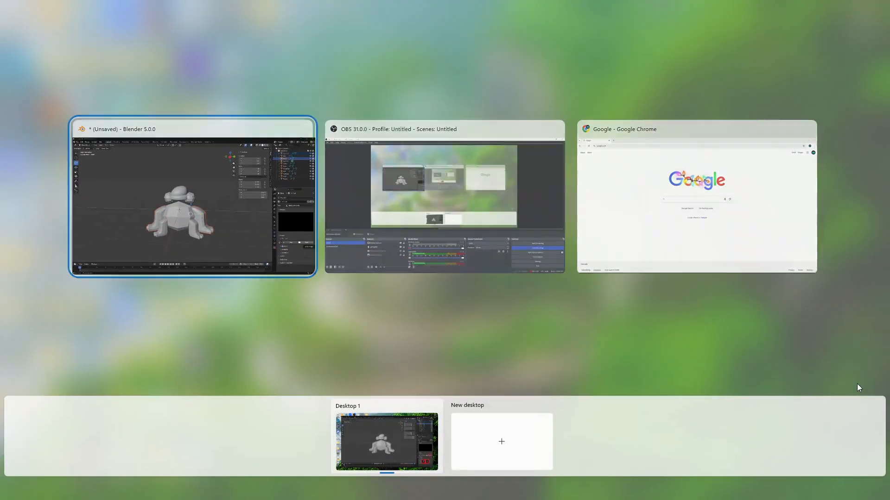
pyautogui.click(630, 251)
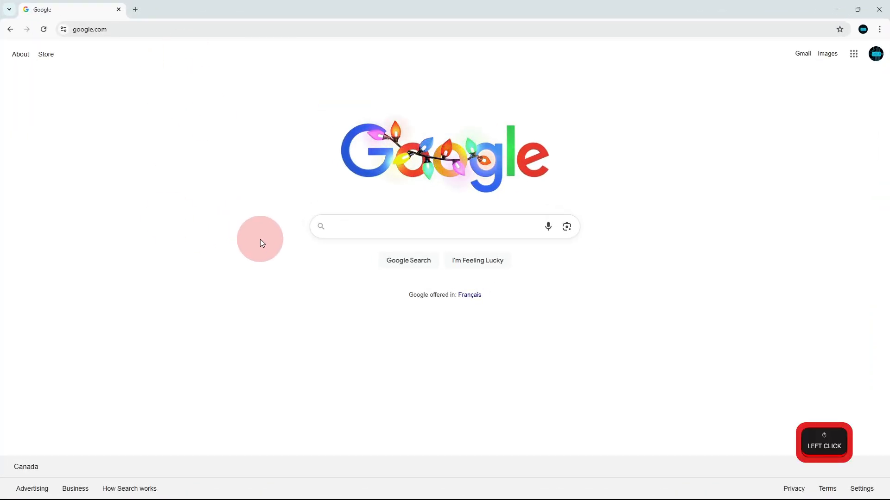
pyautogui.click(116, 34)
pyautogui.write('screws')
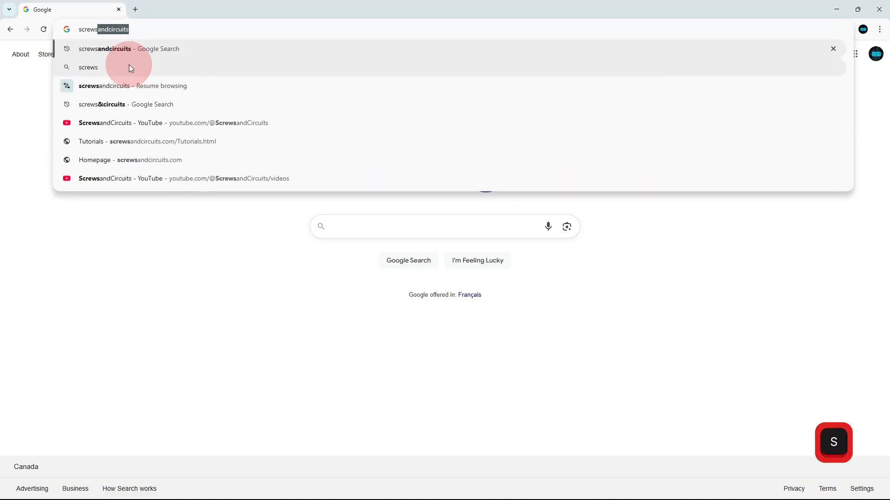
pyautogui.write('andcircuits')
pyautogui.press('Return')
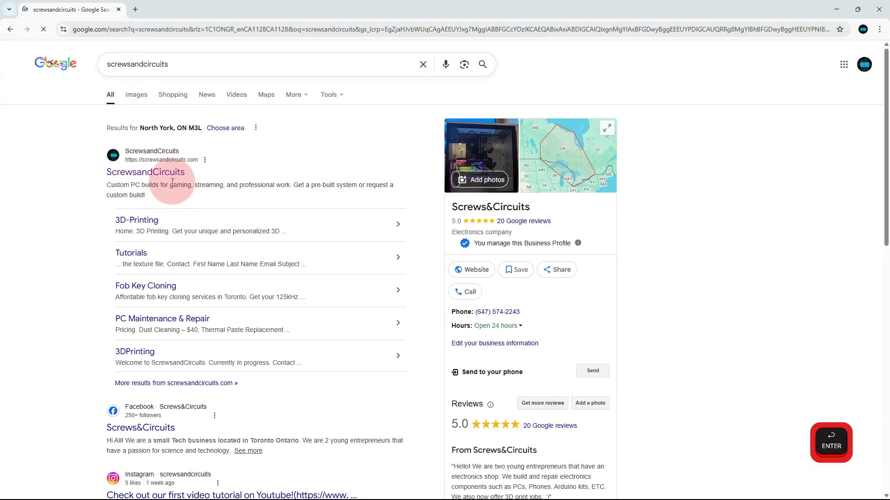
pyautogui.click(172, 179)
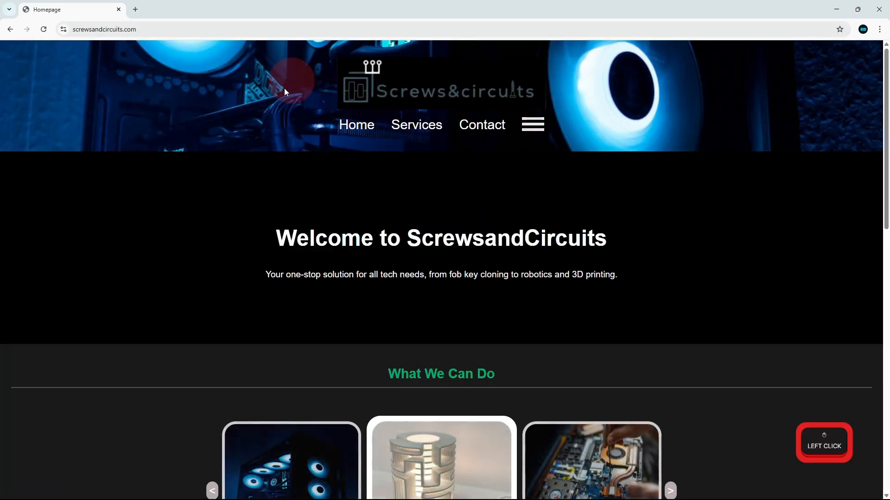
# - Open the site's Tutorials page and download the knitted displacement texture image
pyautogui.click(531, 128)
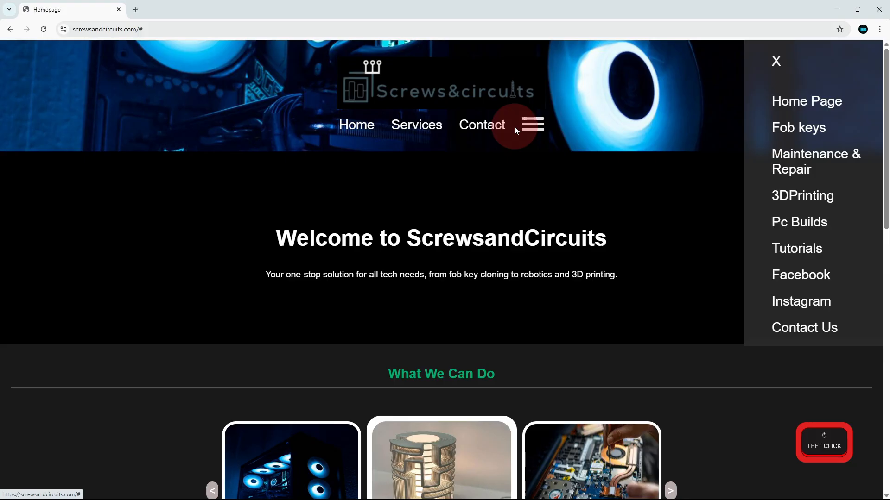
pyautogui.click(806, 248)
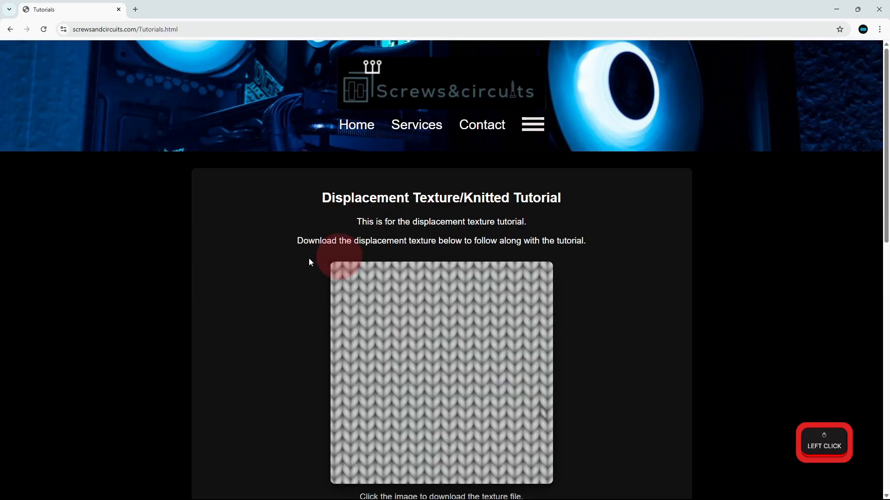
pyautogui.scroll(-4, 403, 308)
pyautogui.scroll(2, 410, 308)
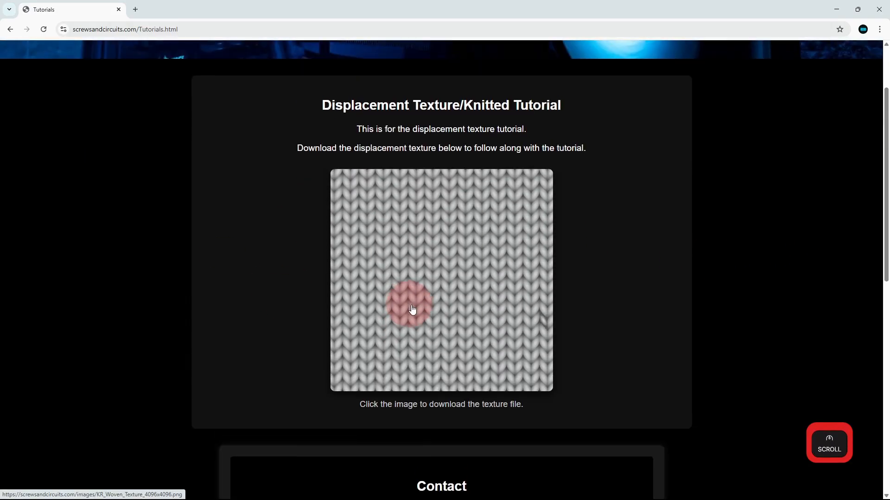
pyautogui.click(483, 269)
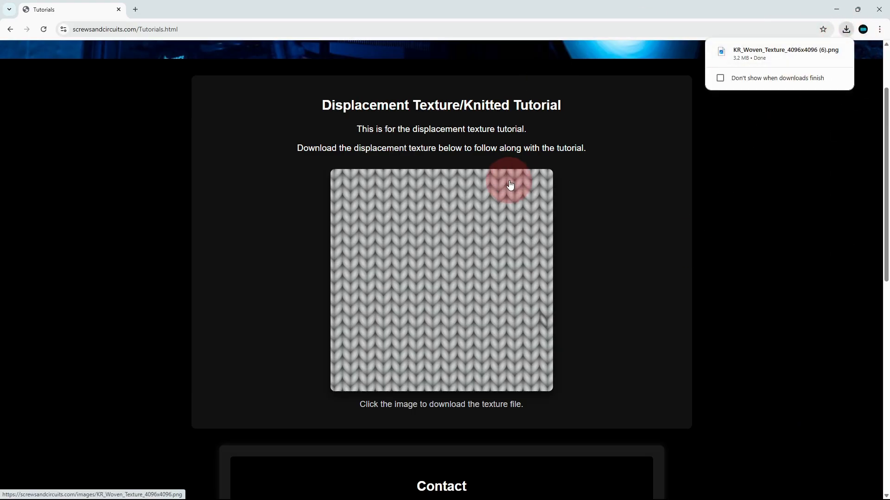
# - Switch back to Blender and load the woven texture image from the Downloads folder into the Knitted texture, filtering the files by "woven"
pyautogui.press('super+Tab')
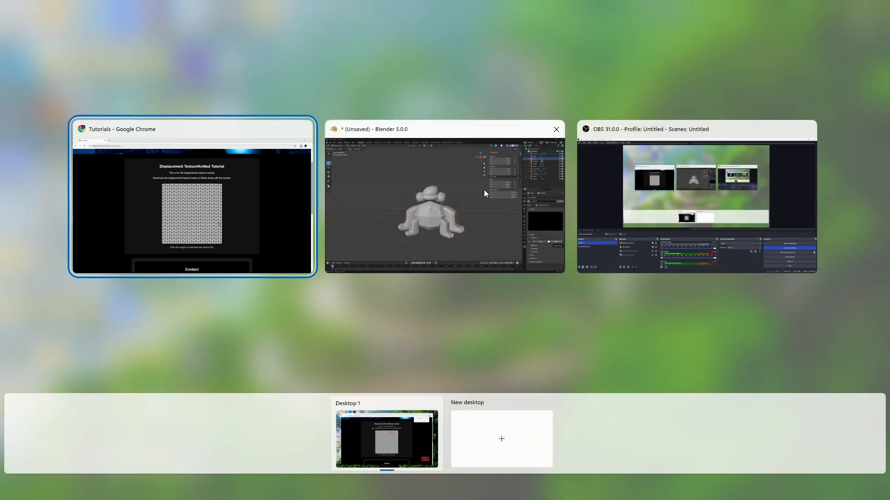
pyautogui.click(484, 190)
pyautogui.click(474, 294)
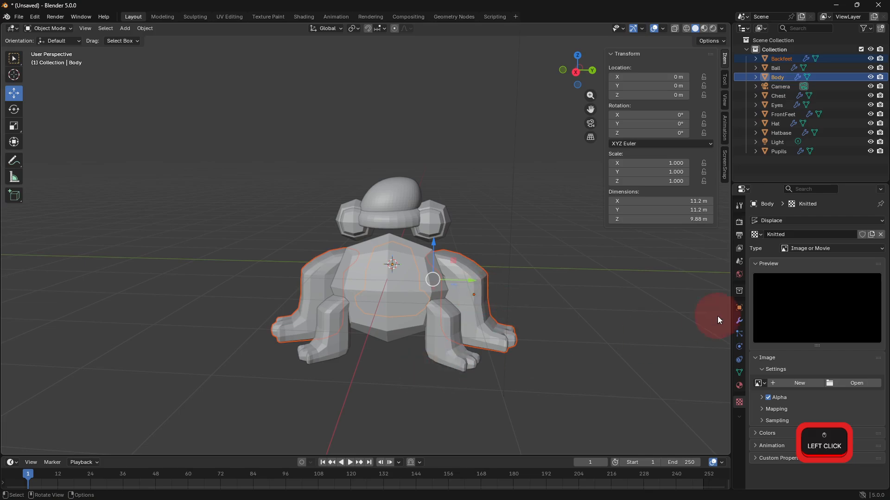
pyautogui.click(844, 383)
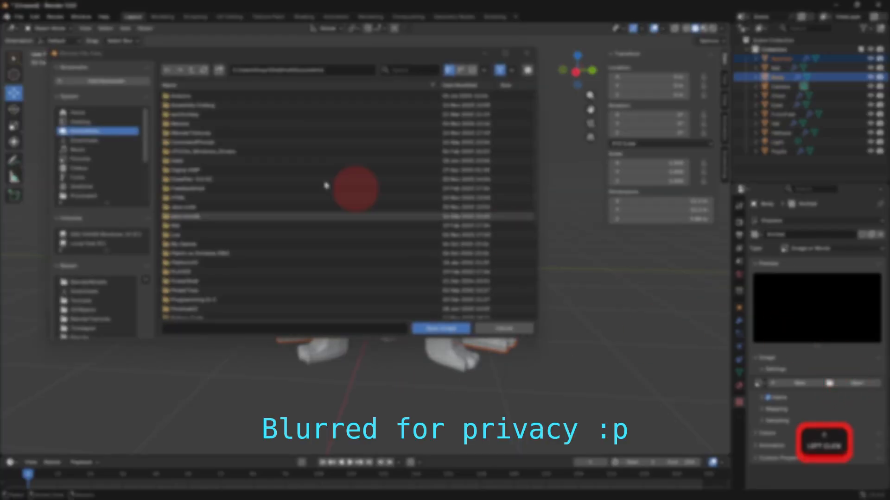
pyautogui.click(111, 141)
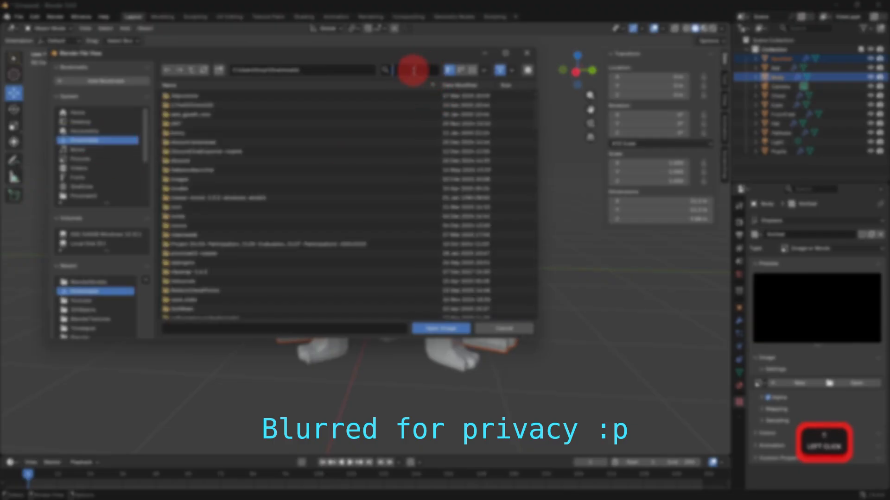
pyautogui.write('woven')
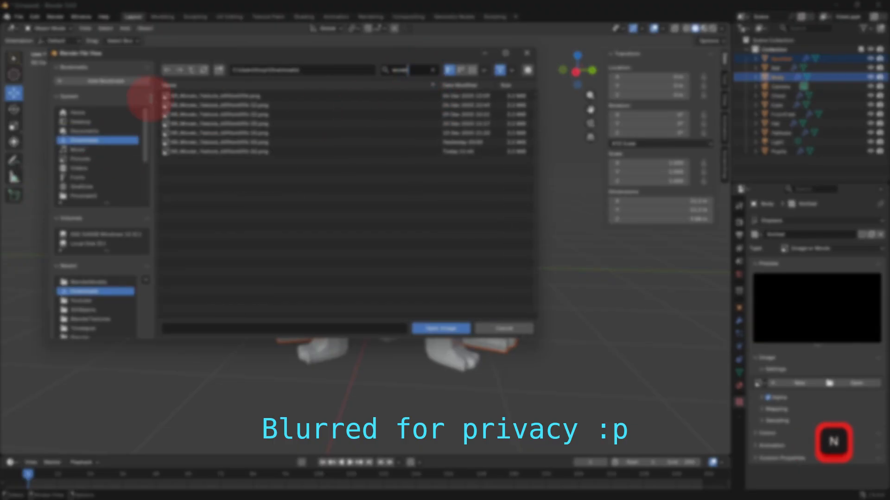
pyautogui.click(211, 96)
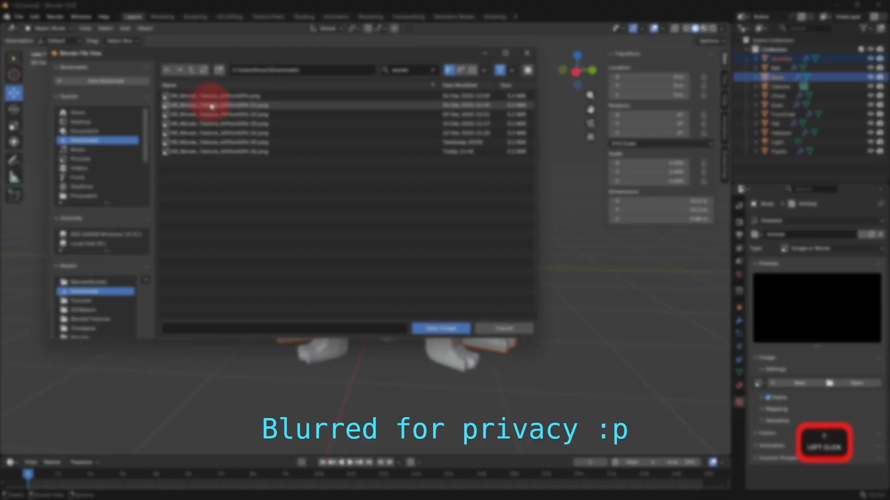
pyautogui.click(447, 330)
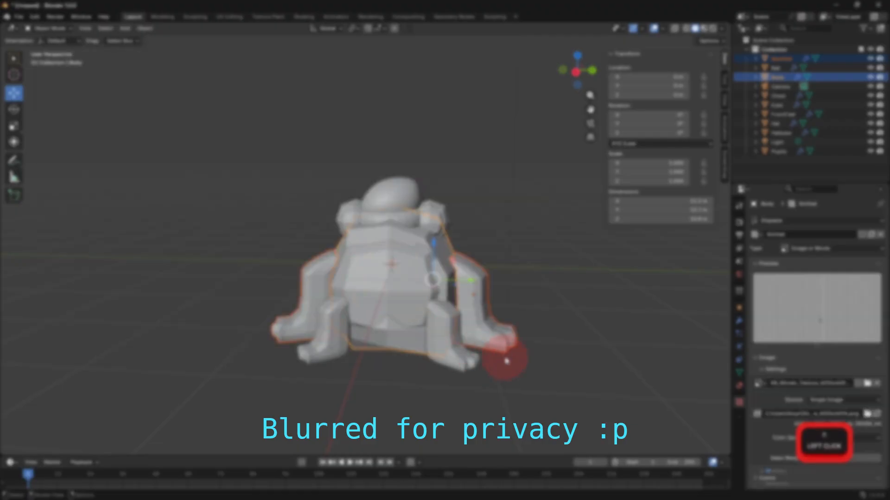
# - Return to the modifier settings, select only the body, and set its Displace coordinates to UV
pyautogui.click(739, 321)
pyautogui.moveTo(533, 325); pyautogui.dragTo(496, 314, button='middle')
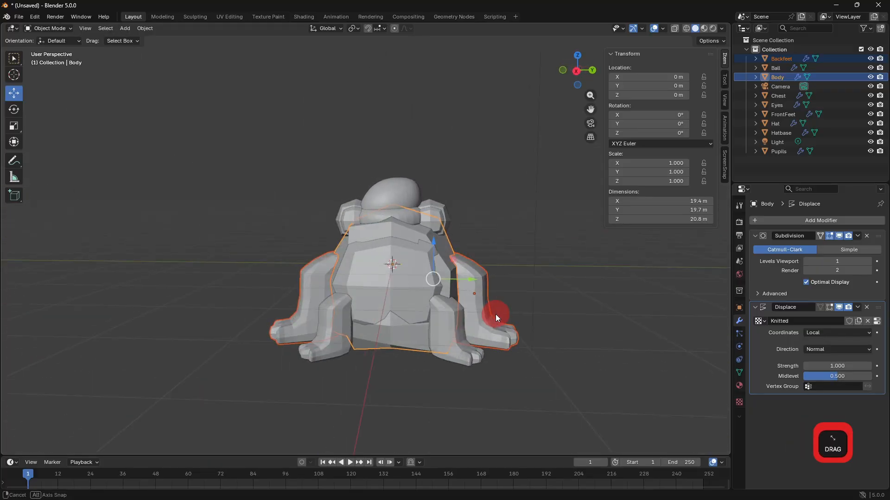
pyautogui.click(530, 283)
pyautogui.click(433, 244)
pyautogui.moveTo(574, 310); pyautogui.dragTo(838, 333, button='middle')
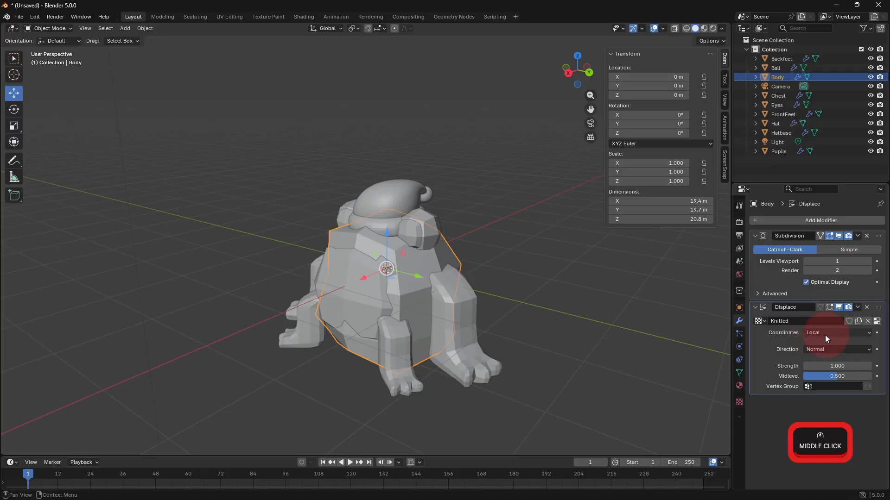
pyautogui.click(821, 334)
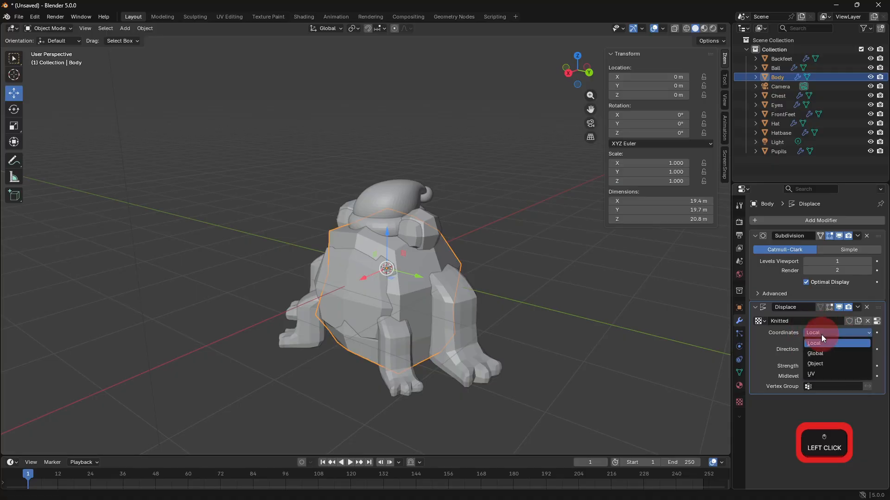
pyautogui.click(815, 374)
# - Keep the body's displacement direction at Normal and set the Displace strength to 0.1
pyautogui.click(818, 360)
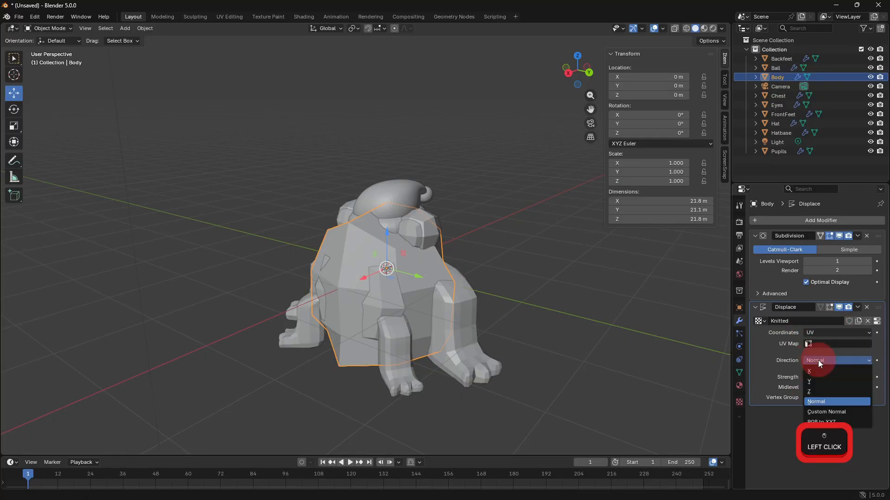
pyautogui.click(818, 360)
pyautogui.click(823, 374)
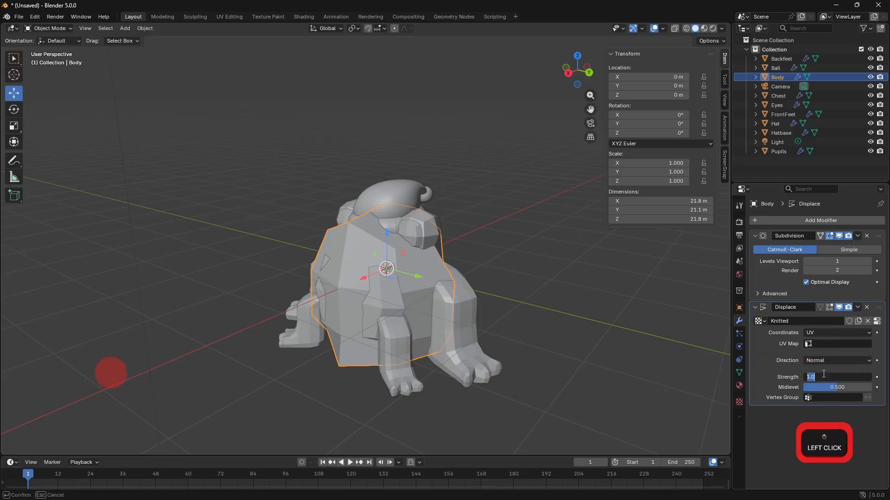
pyautogui.write('.1')
pyautogui.press('Return')
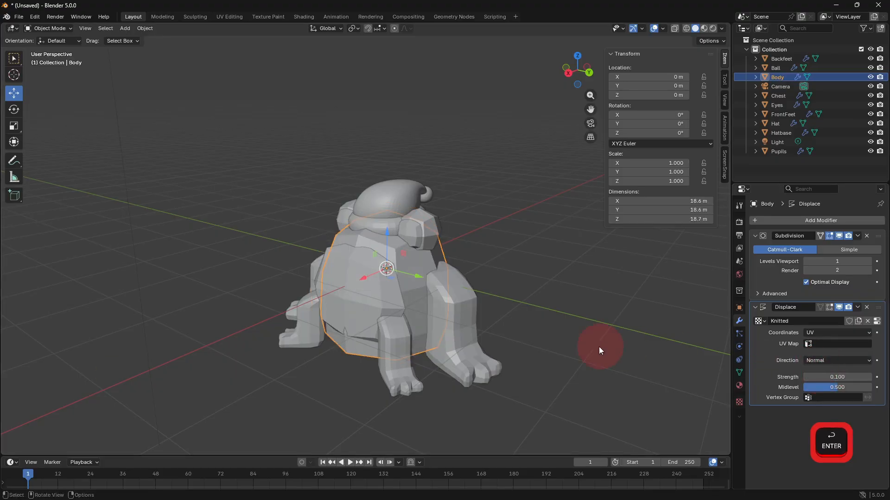
# - Raise the body's Subdivision viewport level to 5 so the knitted displacement gains detail
pyautogui.moveTo(599, 346); pyautogui.dragTo(534, 321, button='middle')
pyautogui.click(868, 261)
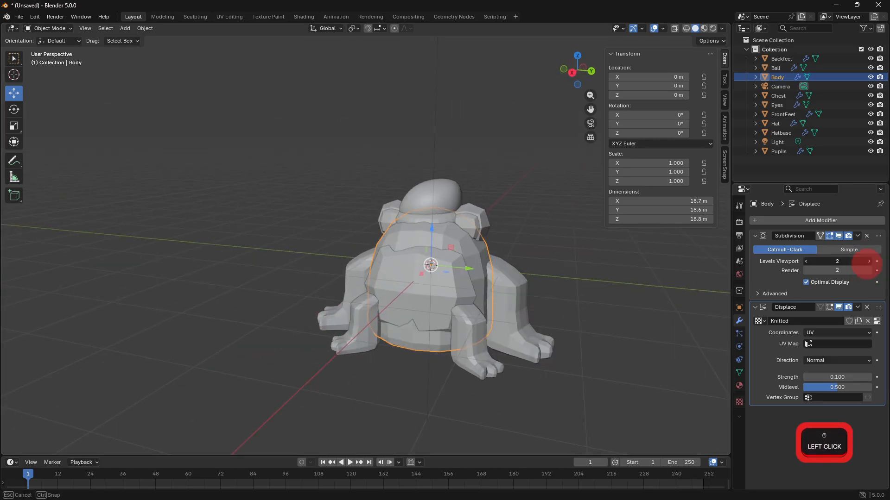
pyautogui.click(868, 262)
pyautogui.click(868, 261)
pyautogui.click(869, 261)
pyautogui.click(867, 262)
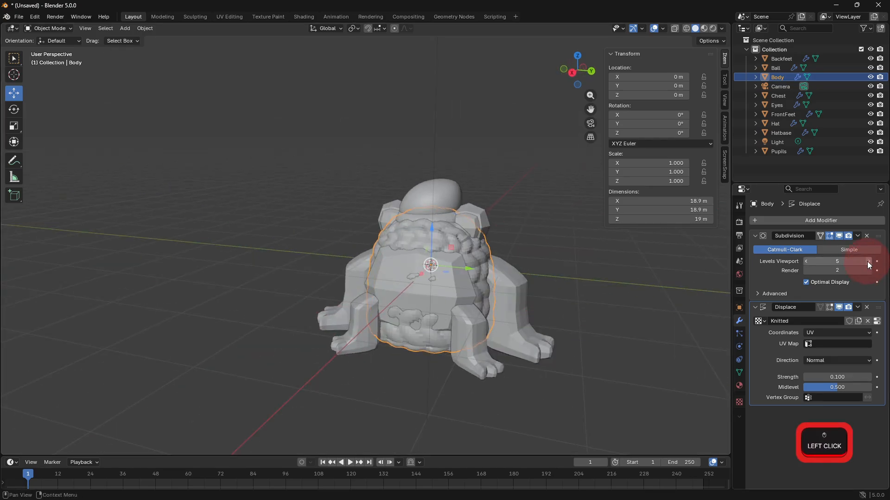
pyautogui.click(721, 302)
# - Add a Displace modifier to the chest and assign it the Knitted texture
pyautogui.moveTo(587, 292); pyautogui.dragTo(474, 269, button='middle')
pyautogui.click(474, 269)
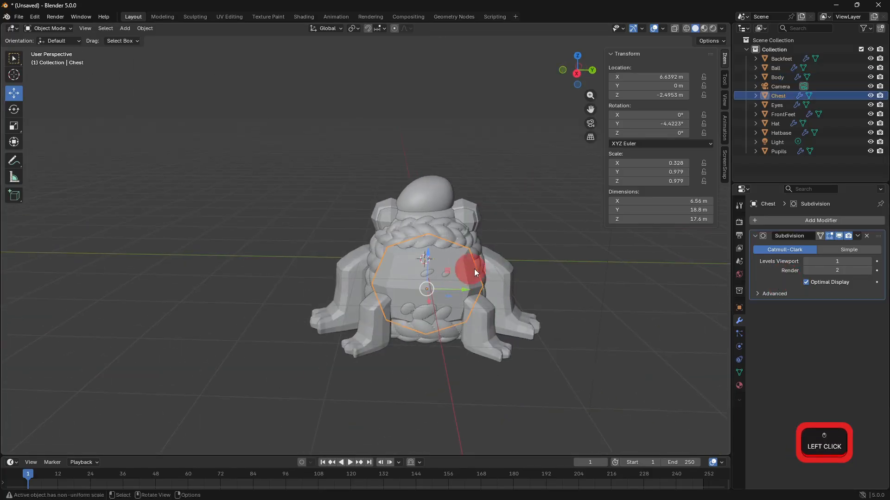
pyautogui.click(795, 221)
pyautogui.click(729, 238)
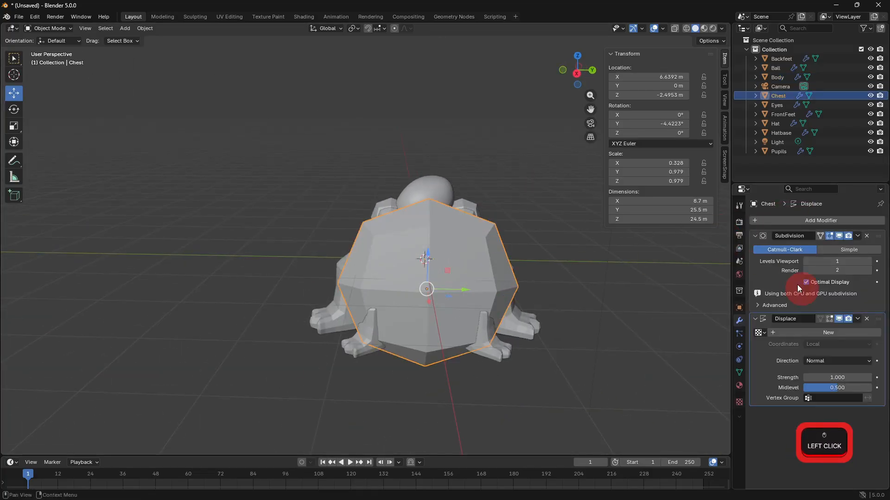
pyautogui.click(763, 335)
pyautogui.click(804, 349)
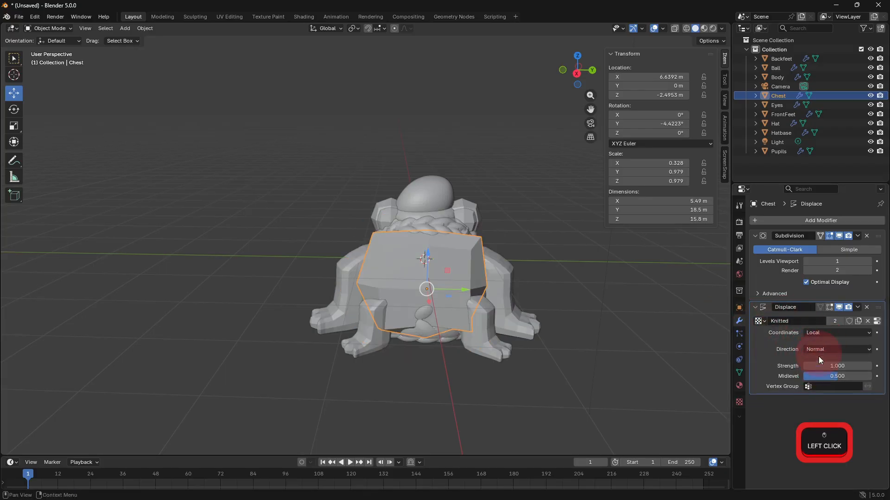
# - Set the chest's Displace coordinates to UV and its strength to 0.1
pyautogui.click(819, 334)
pyautogui.click(819, 370)
pyautogui.click(821, 376)
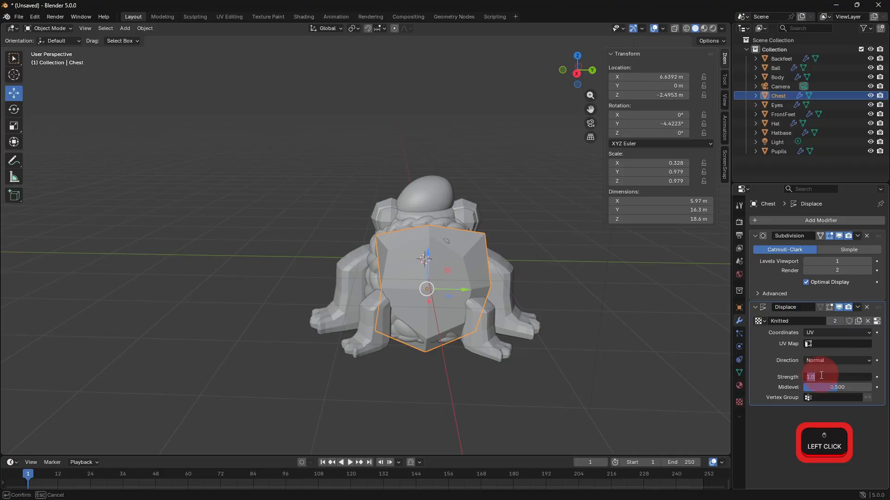
pyautogui.write('.1')
pyautogui.press('Return')
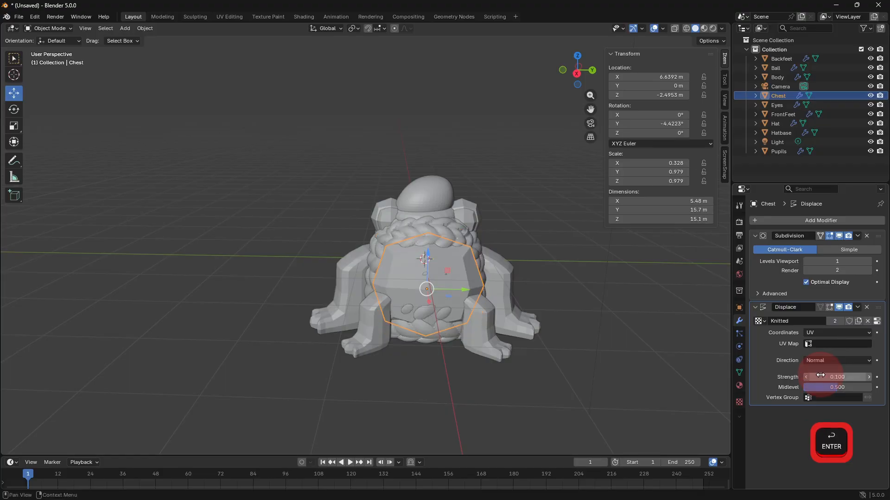
# - Raise the chest's Subdivision viewport level to 6
pyautogui.click(872, 262)
pyautogui.click(872, 262)
pyautogui.click(872, 262)
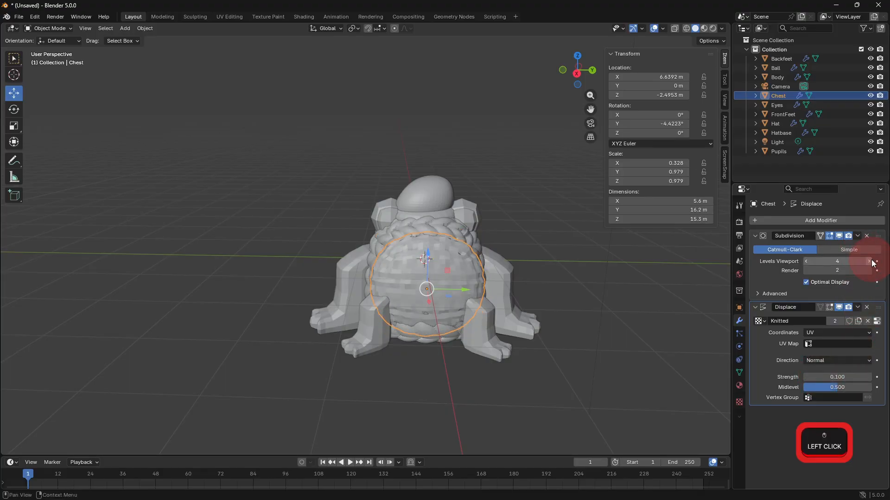
pyautogui.click(872, 262)
# - Add a Displace modifier to the back feet and assign it the Knitted texture
pyautogui.moveTo(591, 302); pyautogui.dragTo(505, 293, button='middle')
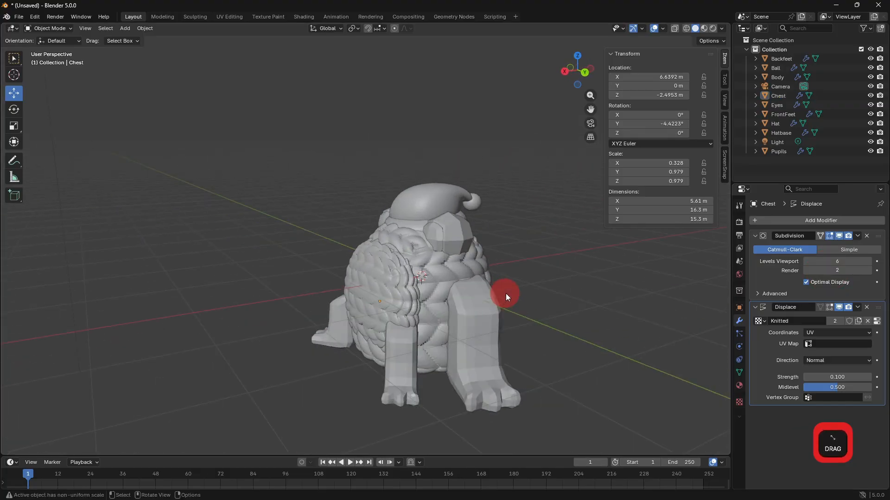
pyautogui.click(501, 295)
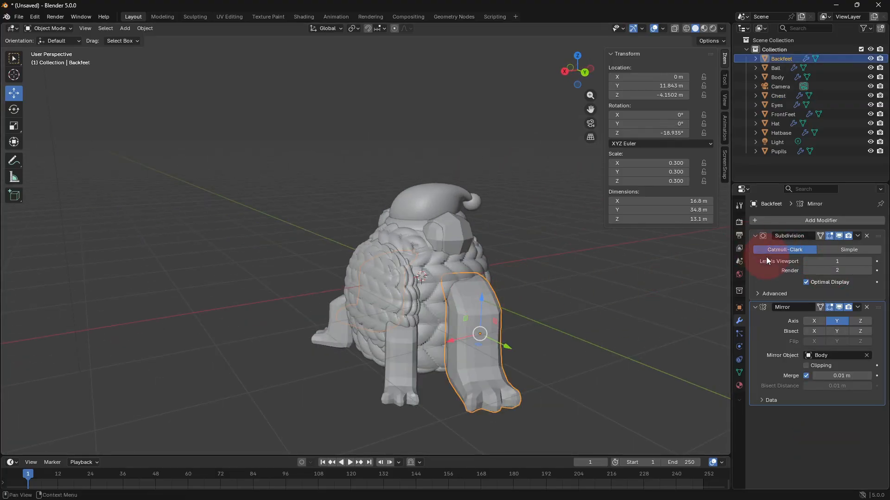
pyautogui.click(792, 221)
pyautogui.click(731, 240)
pyautogui.scroll(-1, 787, 376)
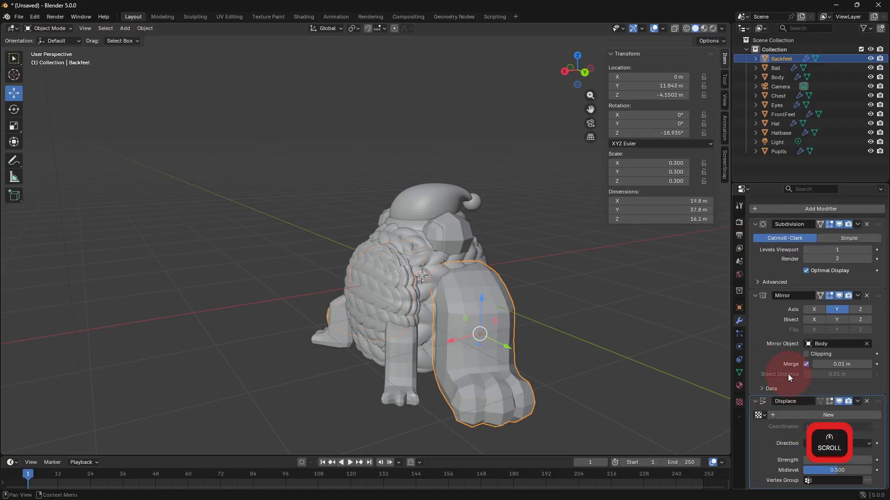
pyautogui.click(766, 418)
pyautogui.click(776, 307)
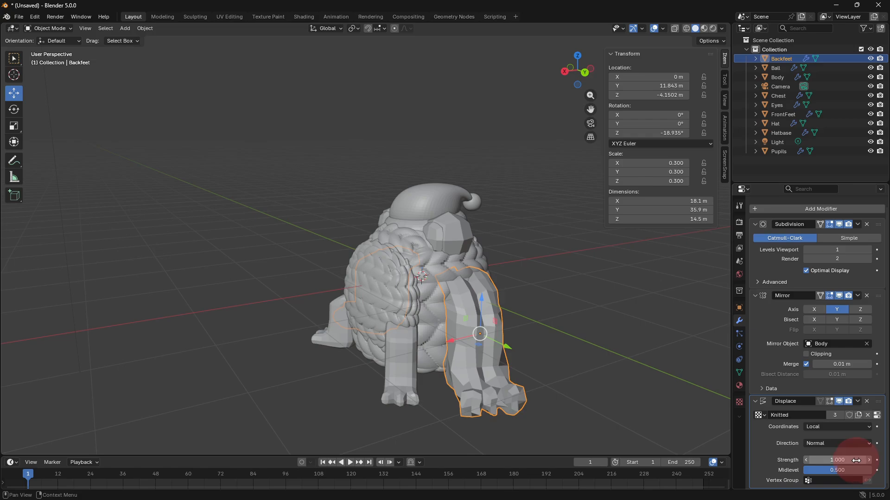
# - Set the back feet's Displace coordinates to UV and its strength to 0.1
pyautogui.click(821, 427)
pyautogui.click(816, 467)
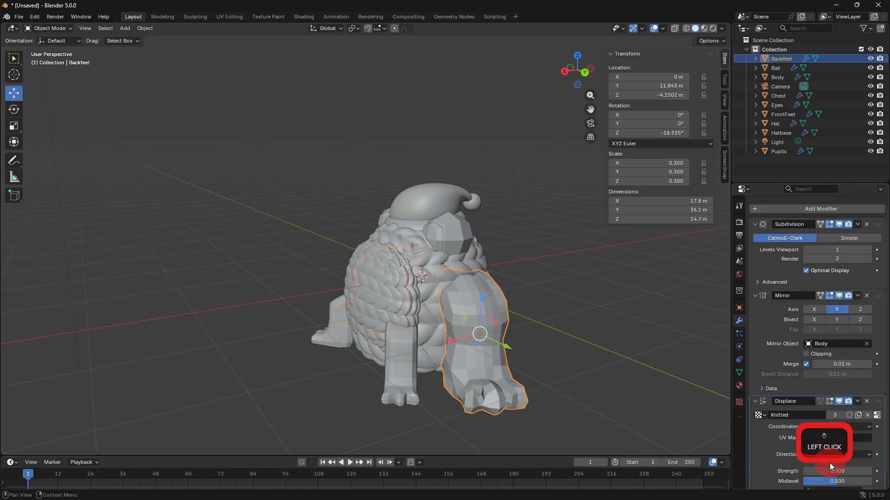
pyautogui.scroll(-1, 841, 456)
pyautogui.click(821, 459)
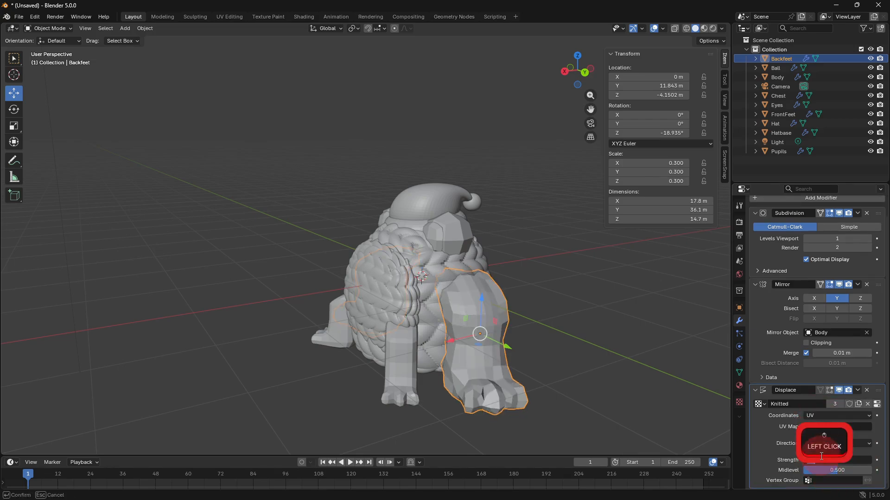
pyautogui.write('0.1')
pyautogui.press('Return')
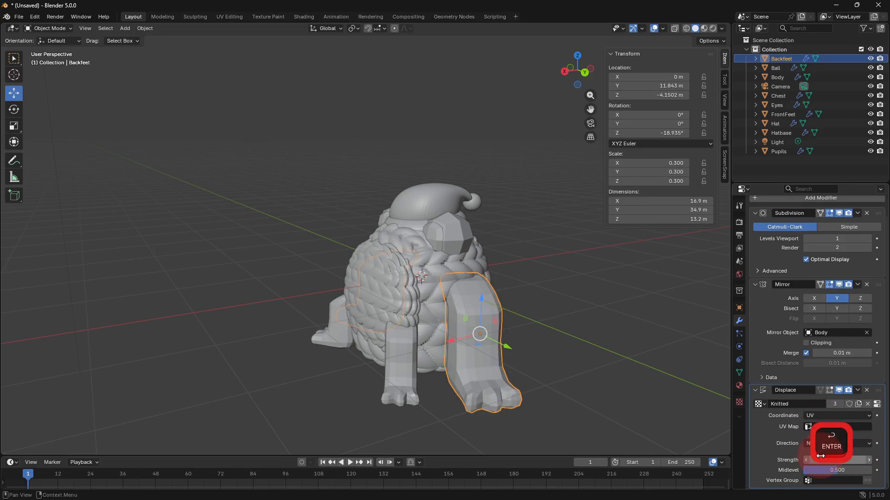
# - Raise the back feet's Subdivision viewport level to 5 and deselect them
pyautogui.click(867, 240)
pyautogui.click(867, 241)
pyautogui.click(867, 241)
pyautogui.click(867, 240)
pyautogui.click(566, 331)
# - Add a Displace modifier to the front feet and assign it the Knitted texture
pyautogui.moveTo(566, 332); pyautogui.dragTo(661, 316, button='middle')
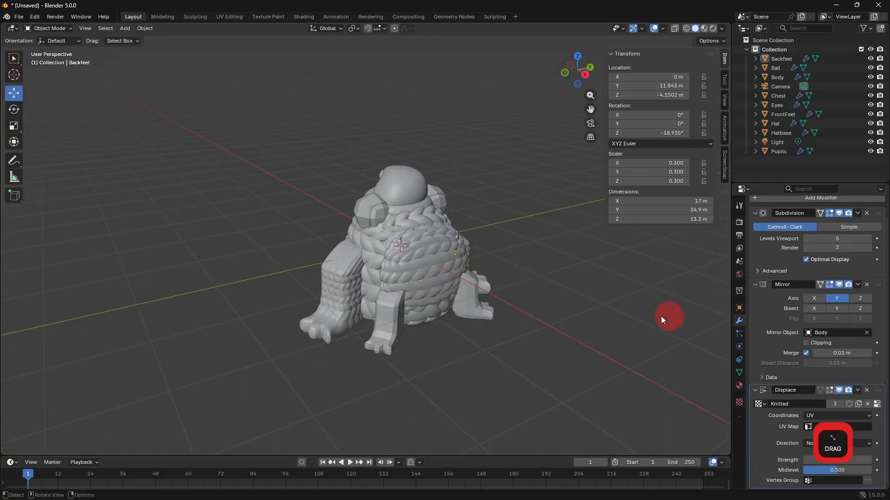
pyautogui.click(380, 306)
pyautogui.scroll(3, 466, 338)
pyautogui.moveTo(466, 341); pyautogui.dragTo(458, 327, button='middle')
pyautogui.click(775, 222)
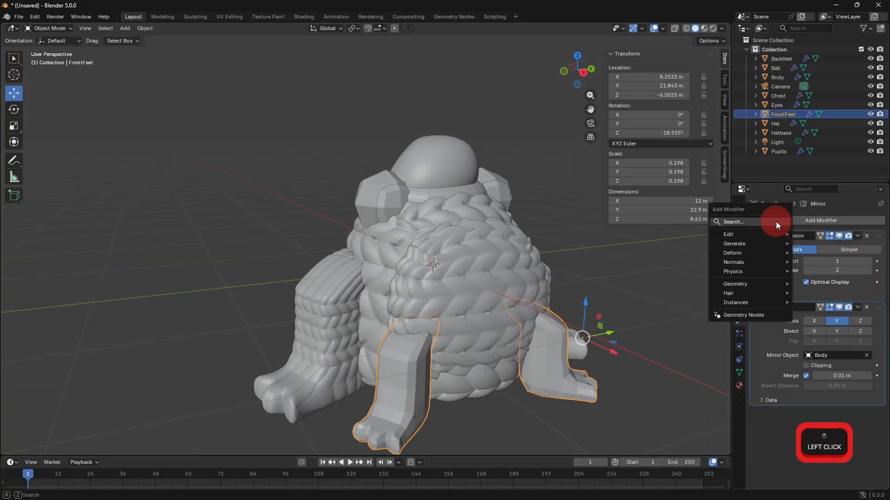
pyautogui.click(776, 223)
pyautogui.click(731, 242)
pyautogui.scroll(-1, 768, 352)
pyautogui.click(760, 416)
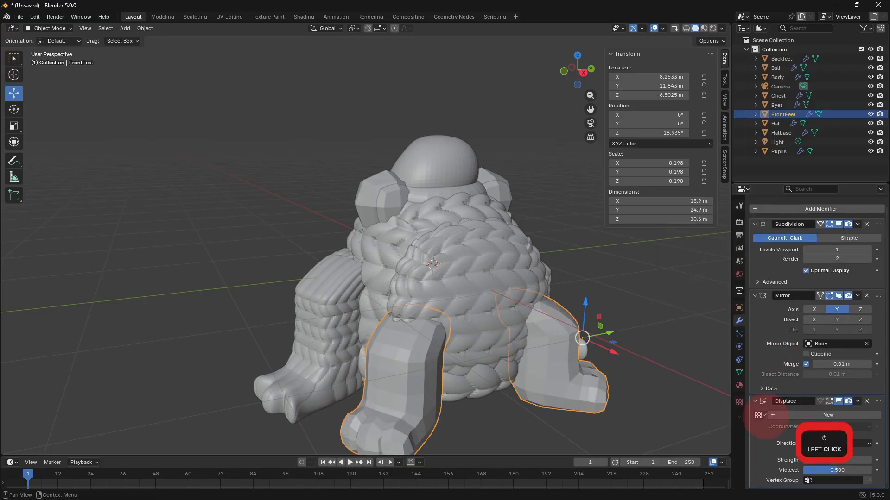
pyautogui.click(785, 310)
# - Set the front feet's Displace coordinates to UV and its strength to 0.1
pyautogui.scroll(-1, 819, 427)
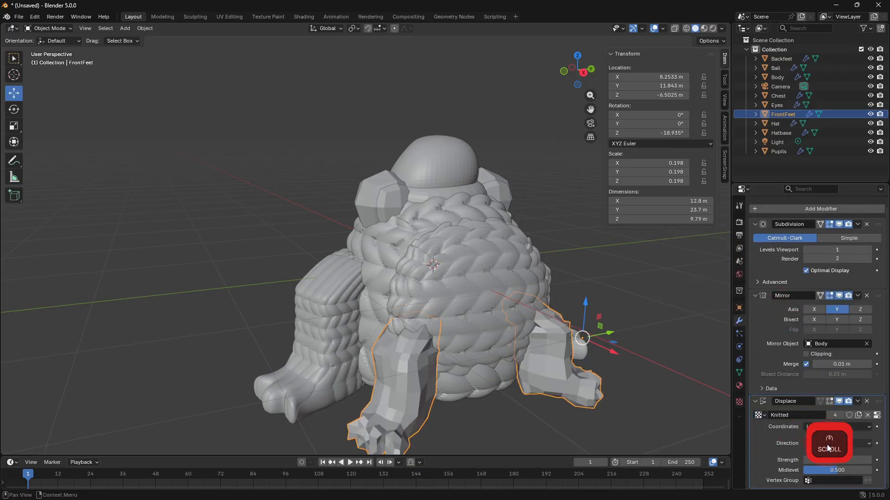
pyautogui.click(844, 435)
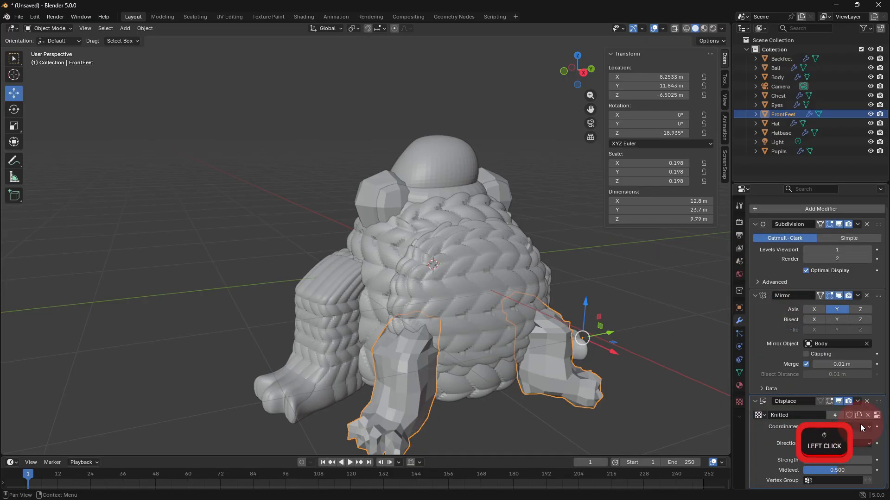
pyautogui.click(860, 426)
pyautogui.click(836, 465)
pyautogui.click(834, 471)
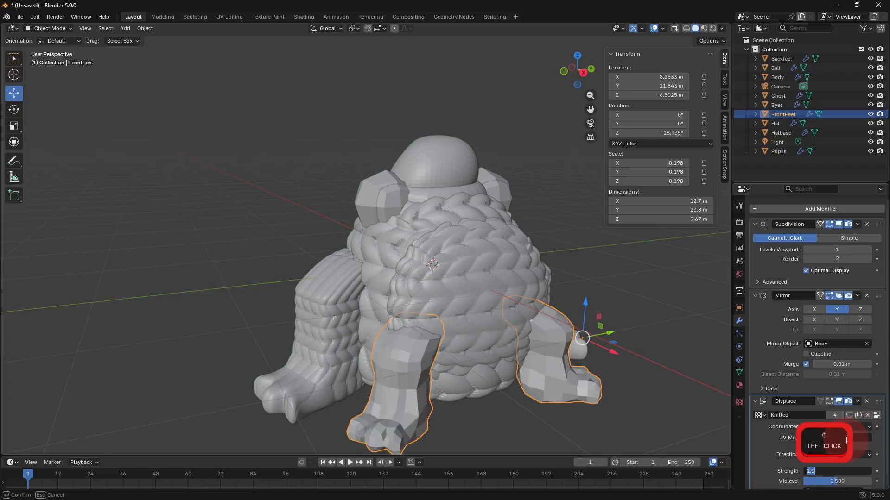
pyautogui.press('Return')
pyautogui.click(836, 471)
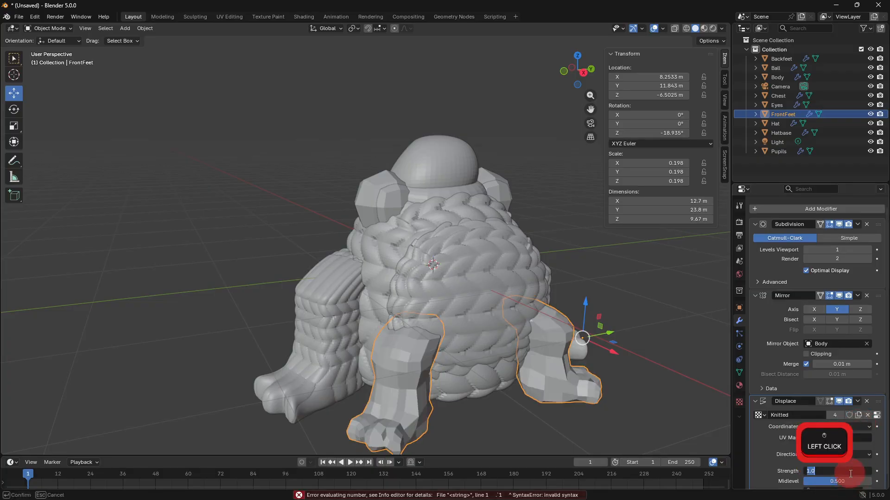
pyautogui.write('0.1')
pyautogui.press('Return')
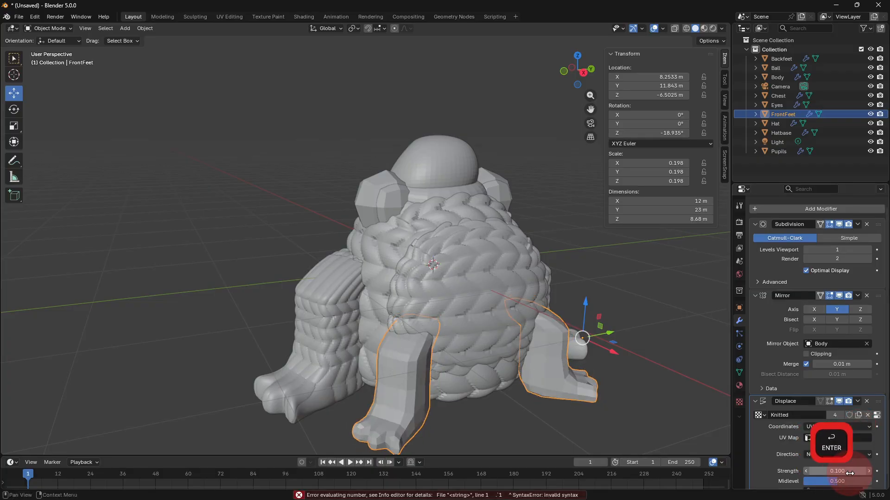
# - Raise the front feet's Subdivision viewport level to 5 and deselect them
pyautogui.click(868, 250)
pyautogui.click(868, 250)
pyautogui.click(868, 250)
pyautogui.click(868, 252)
pyautogui.click(615, 392)
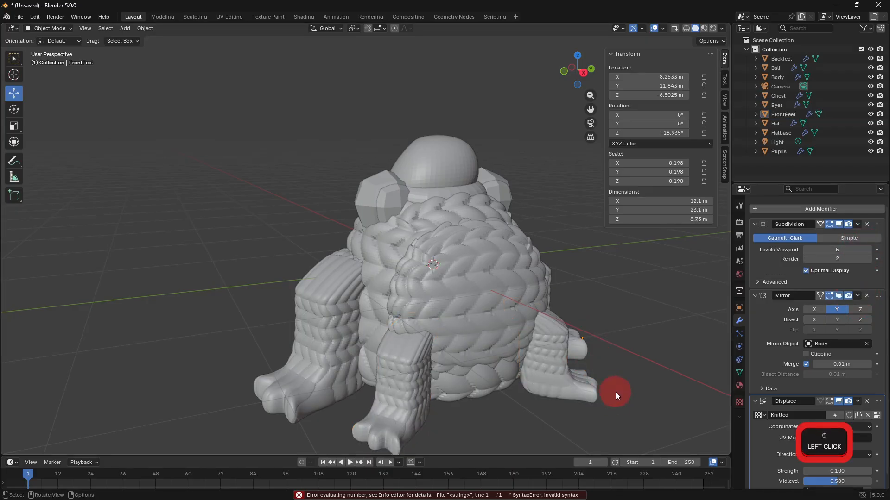
# - Add a Displace modifier to the eyes and assign it the Knitted texture
pyautogui.moveTo(615, 392); pyautogui.dragTo(470, 379, button='middle')
pyautogui.scroll(2, 546, 376)
pyautogui.click(435, 297)
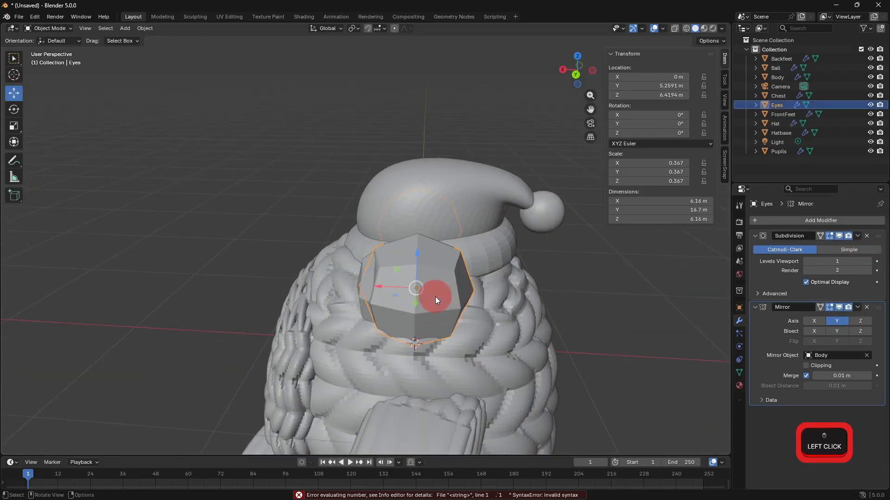
pyautogui.moveTo(436, 297); pyautogui.dragTo(658, 297, button='middle')
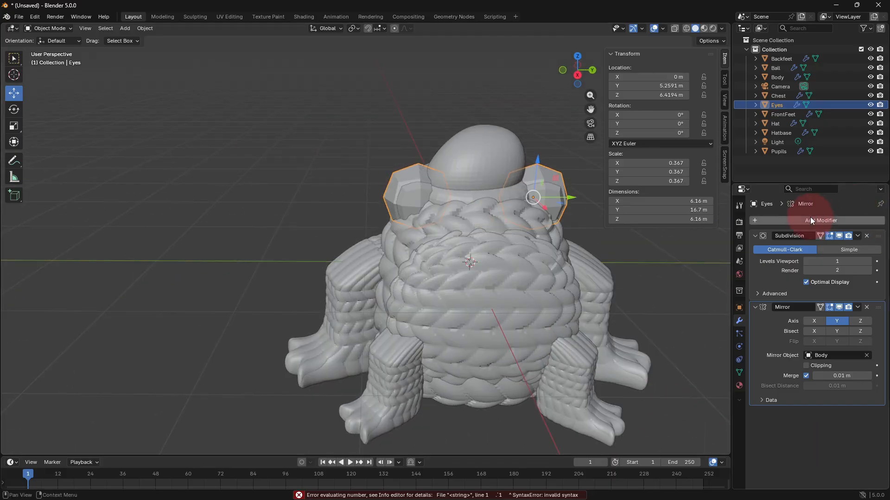
pyautogui.click(810, 218)
pyautogui.click(742, 236)
pyautogui.scroll(1, 774, 417)
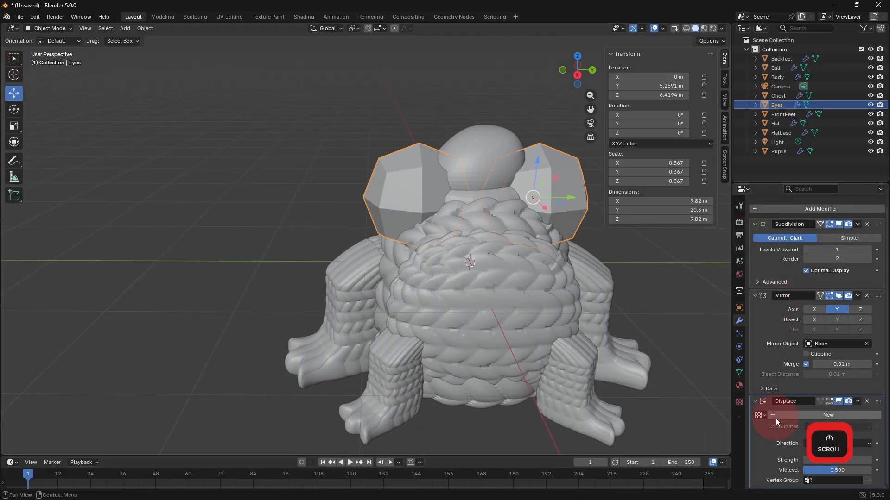
pyautogui.click(760, 415)
pyautogui.click(764, 304)
# - Set the eyes' Displace coordinates to UV and its strength to 0.1
pyautogui.scroll(-1, 776, 363)
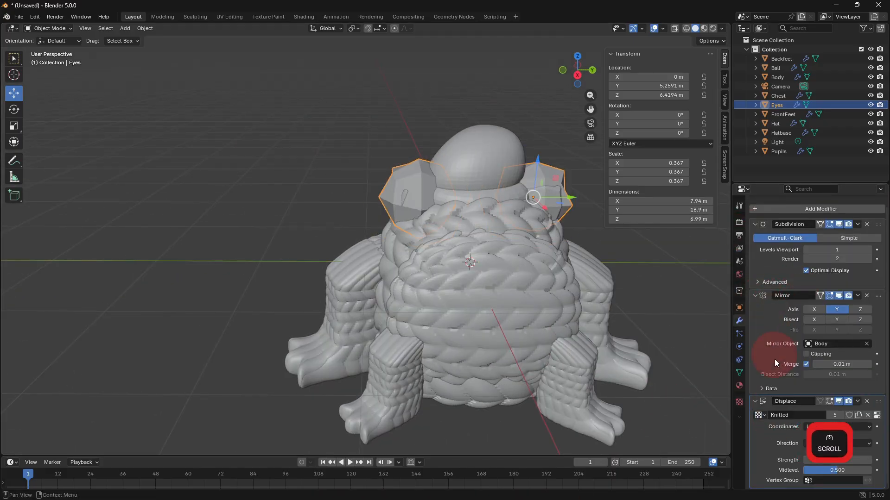
pyautogui.scroll(-4, 649, 371)
pyautogui.click(811, 427)
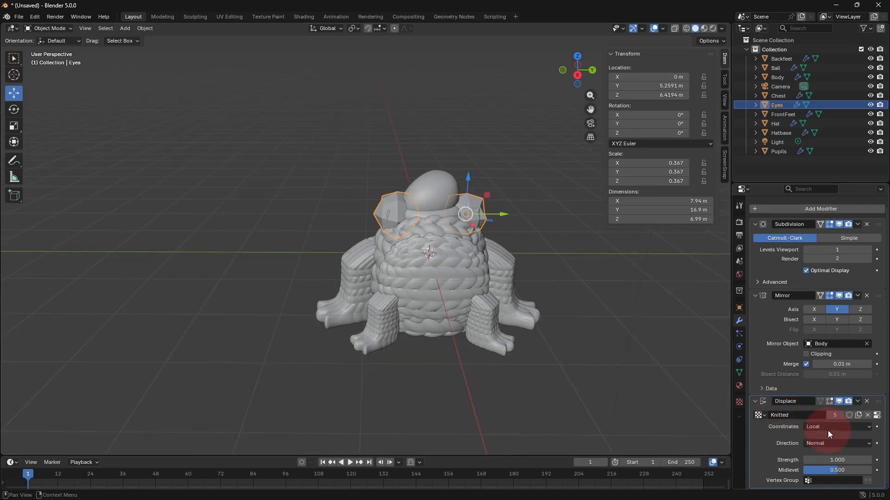
pyautogui.click(815, 467)
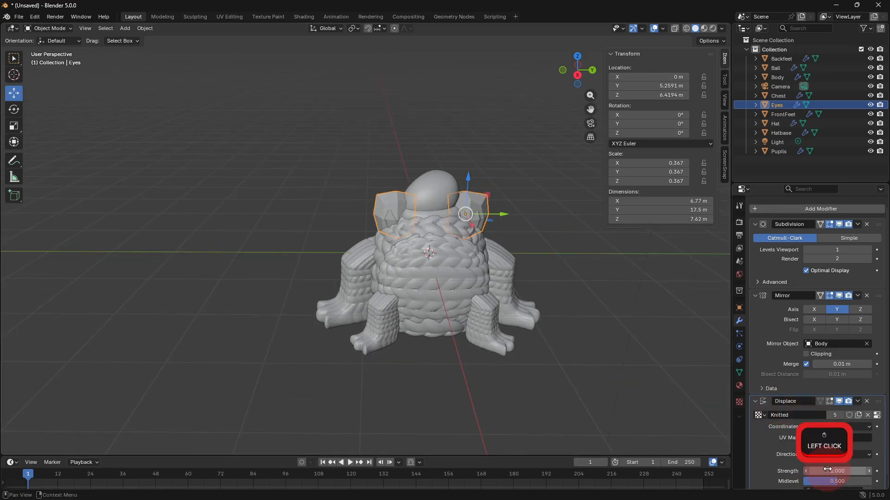
pyautogui.click(828, 471)
pyautogui.write('0.1')
pyautogui.press('Return')
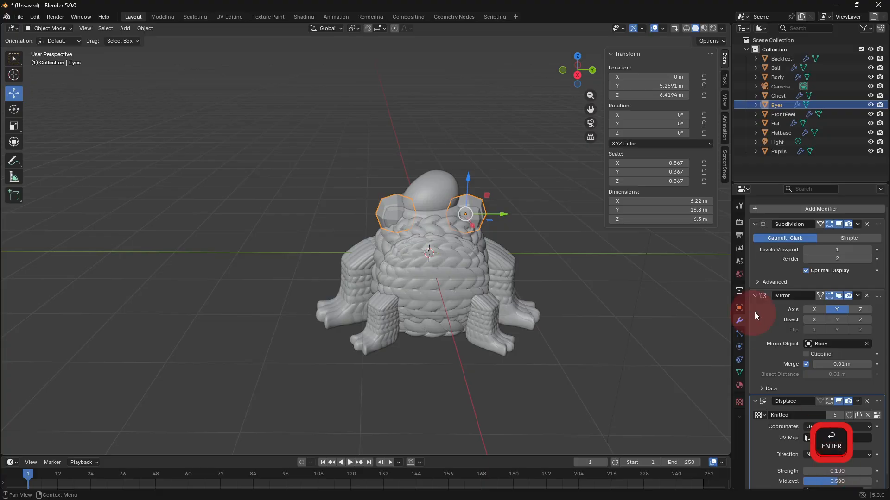
# - Raise the eyes' Subdivision viewport level to 6 and deselect them
pyautogui.moveTo(861, 250); pyautogui.dragTo(871, 251)
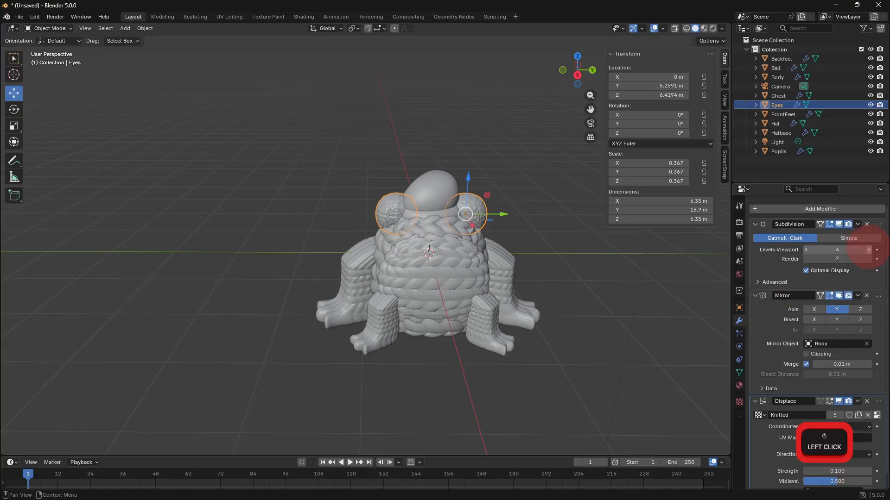
pyautogui.click(870, 251)
pyautogui.click(614, 272)
# - Add a Displace modifier to the pupils and assign it the Knitted texture
pyautogui.moveTo(611, 271); pyautogui.dragTo(555, 265, button='middle')
pyautogui.scroll(3, 555, 265)
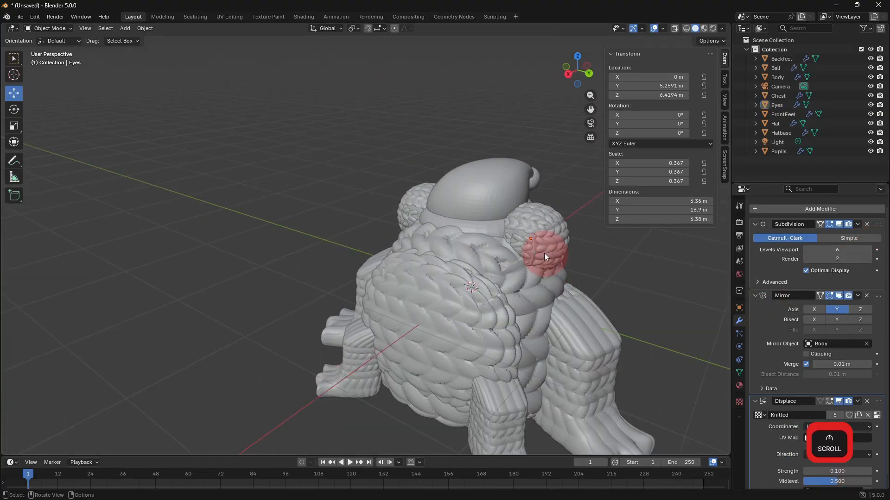
pyautogui.click(530, 237)
pyautogui.click(765, 218)
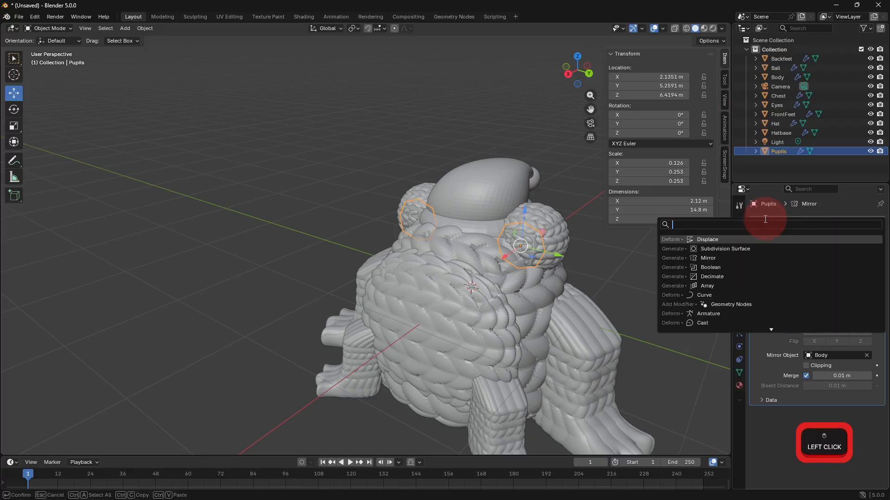
pyautogui.click(722, 240)
pyautogui.scroll(-1, 785, 406)
pyautogui.click(759, 415)
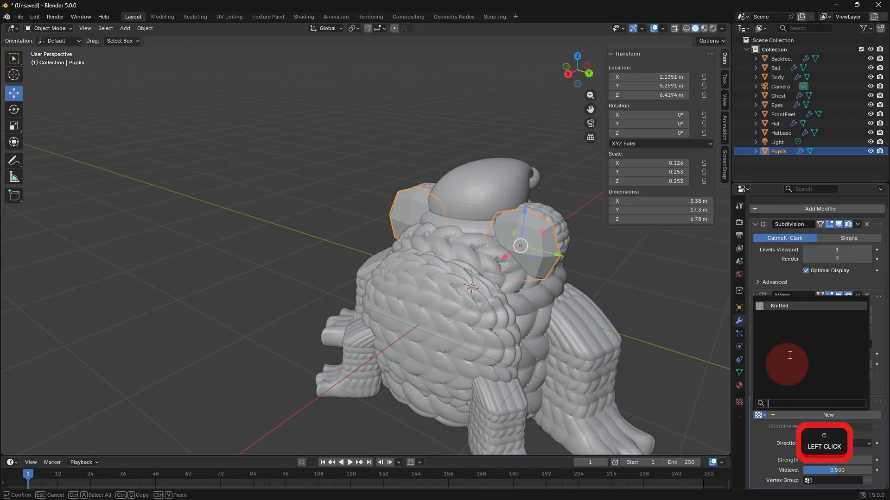
pyautogui.click(779, 305)
# - Set the pupils' Displace coordinates to UV and its strength to 0.1
pyautogui.scroll(-1, 810, 396)
pyautogui.click(820, 427)
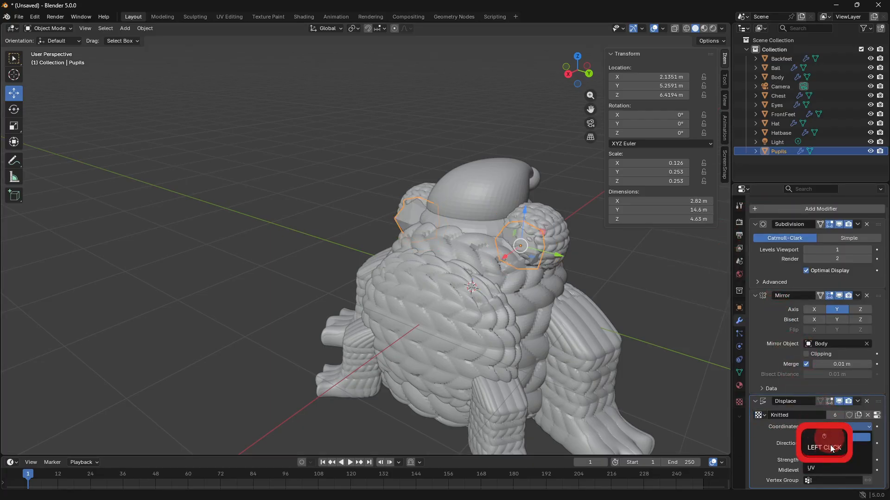
pyautogui.click(832, 467)
pyautogui.click(834, 471)
pyautogui.write('.1')
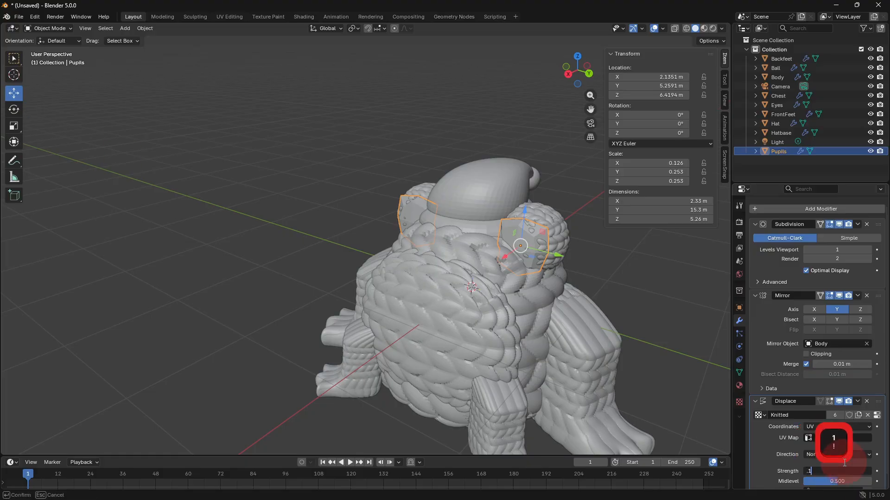
pyautogui.press('Return')
# - Raise the pupils' Subdivision viewport level to 6, then move them up about 0.13 m and deselect them
pyautogui.moveTo(865, 250); pyautogui.dragTo(873, 256)
pyautogui.write('5')
pyautogui.press('Return')
pyautogui.moveTo(523, 221); pyautogui.dragTo(524, 214)
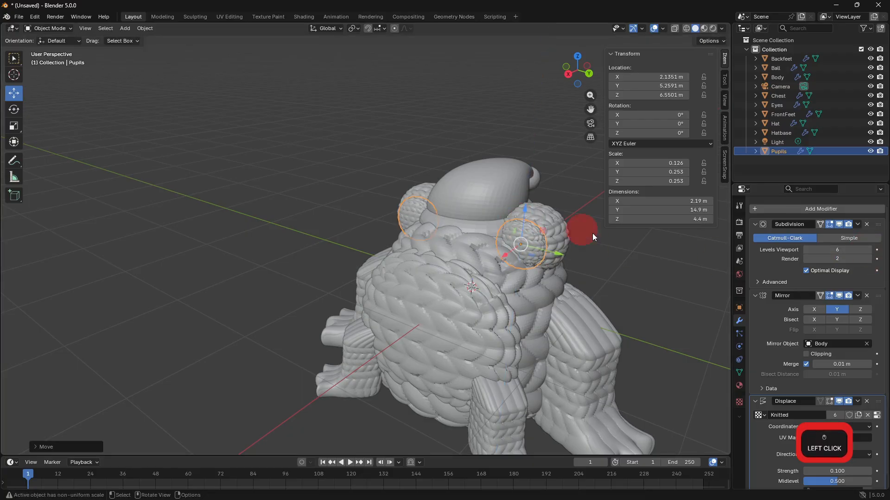
pyautogui.click(592, 233)
# - Add a Displace modifier to the hat base and assign it the Knitted texture
pyautogui.moveTo(620, 251); pyautogui.dragTo(554, 243, button='middle')
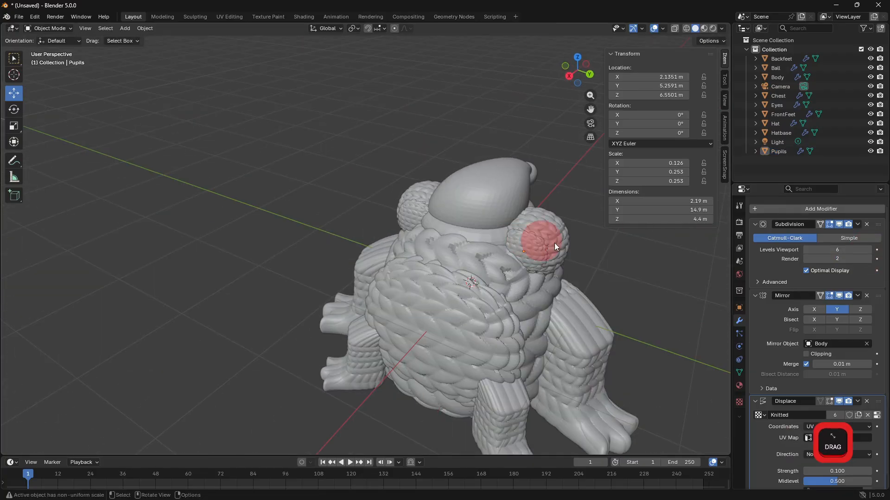
pyautogui.click(490, 232)
pyautogui.click(798, 221)
pyautogui.click(755, 246)
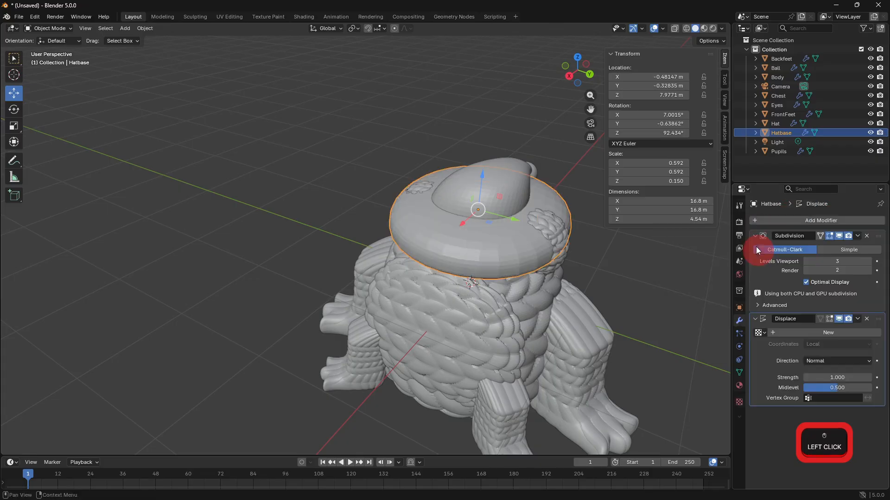
pyautogui.click(758, 333)
pyautogui.click(770, 348)
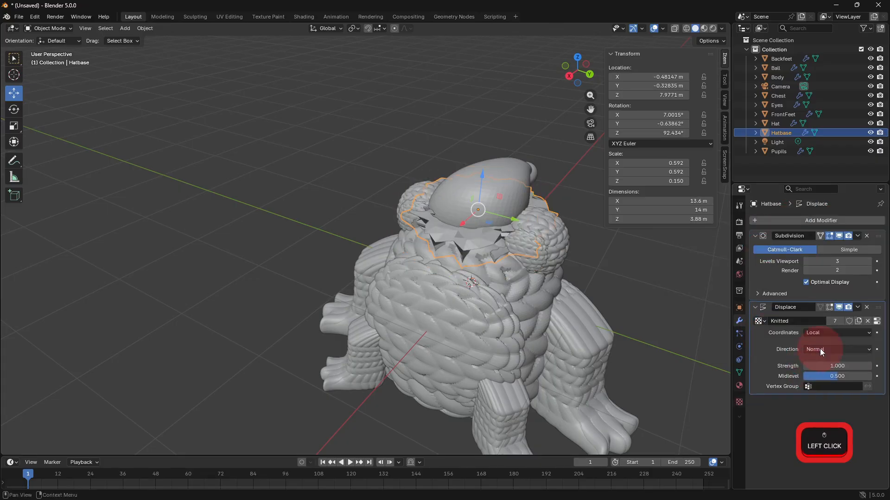
# - Set the hat base's Displace coordinates to UV and strength to 0.1, and raise its Subdivision viewport level
pyautogui.click(819, 332)
pyautogui.click(807, 376)
pyautogui.click(827, 377)
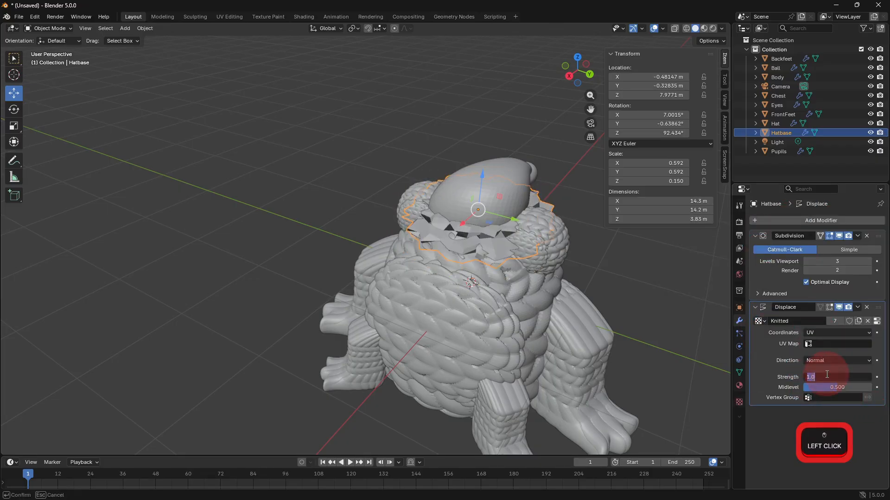
pyautogui.write('0.1')
pyautogui.press('Return')
pyautogui.click(867, 262)
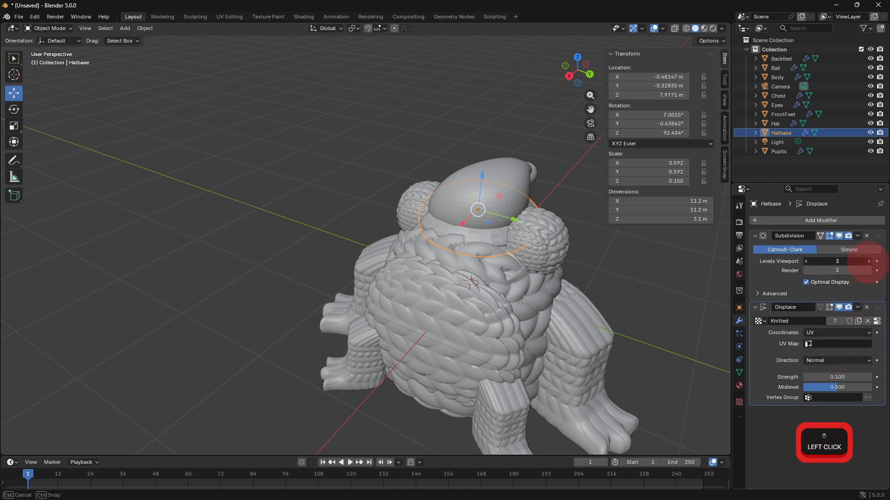
# - Add a Displace modifier to the hat and assign it the Knitted texture
pyautogui.click(515, 217)
pyautogui.moveTo(552, 216); pyautogui.dragTo(568, 238, button='middle')
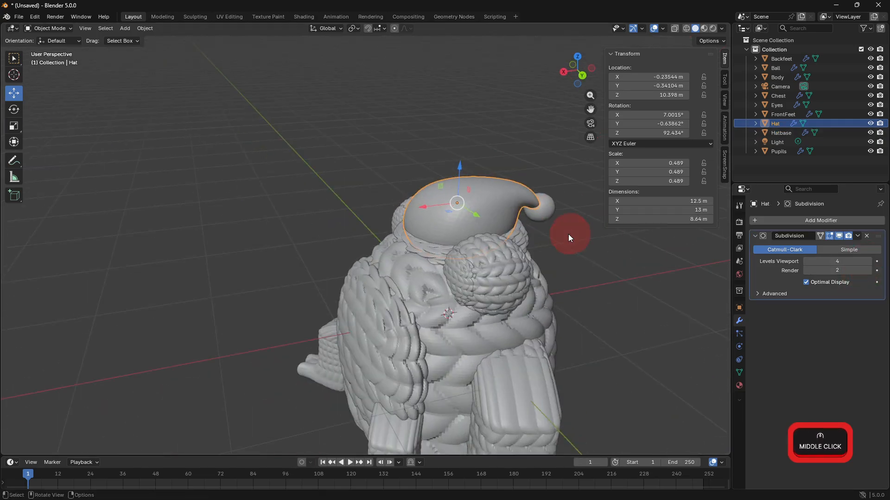
pyautogui.click(833, 230)
pyautogui.moveTo(788, 251)
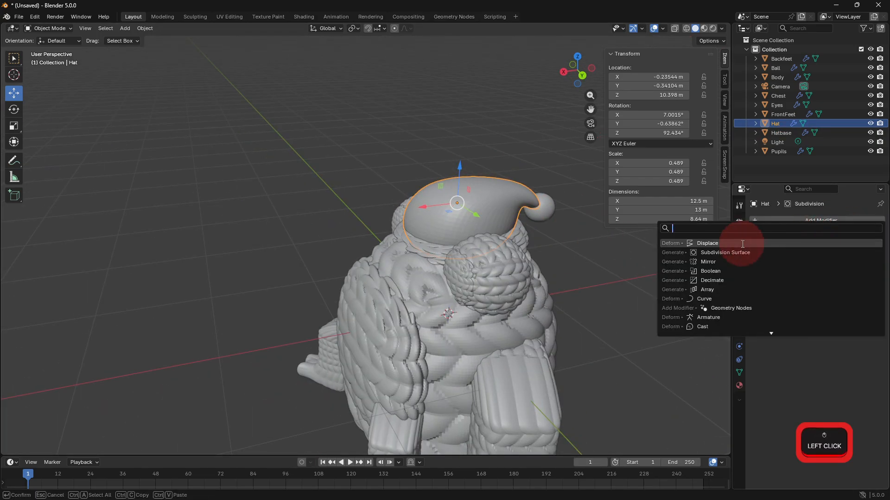
pyautogui.click(771, 334)
pyautogui.click(766, 333)
pyautogui.click(776, 343)
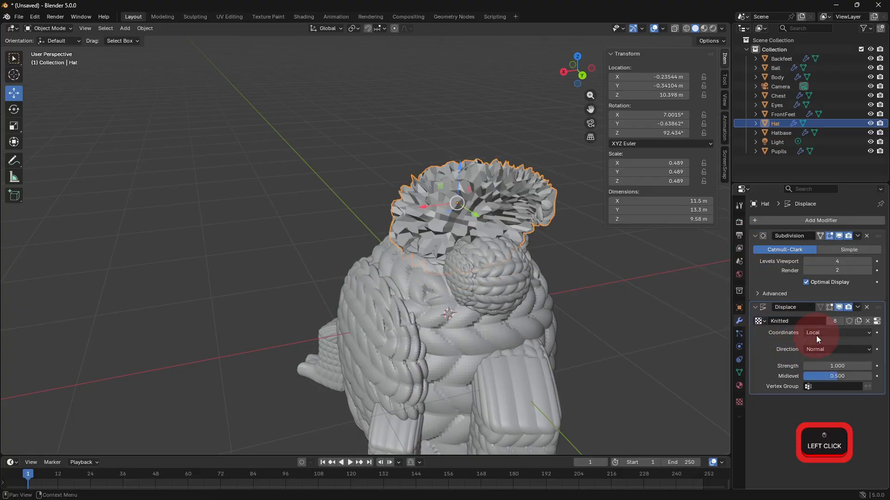
# - Set the hat's Displace coordinates to UV with strength 0.1, and raise its Subdivision viewport level to 6
pyautogui.click(816, 335)
pyautogui.click(825, 375)
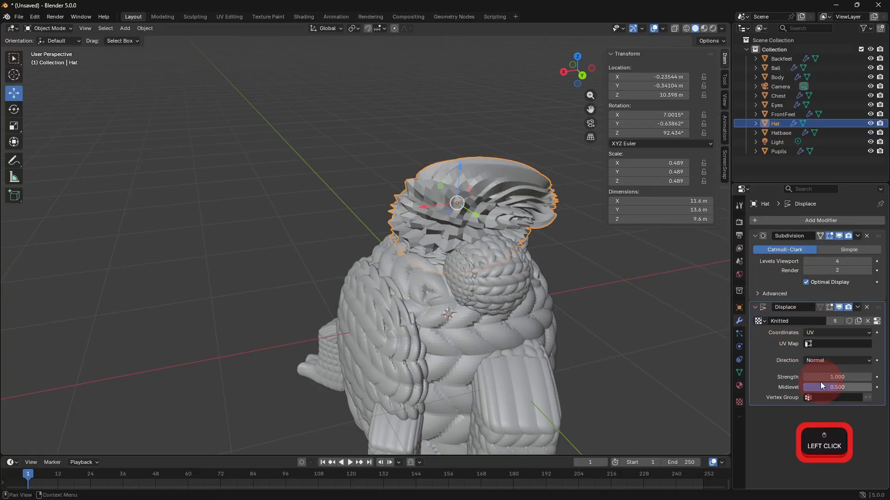
pyautogui.click(823, 378)
pyautogui.write('0.1')
pyautogui.press('Return')
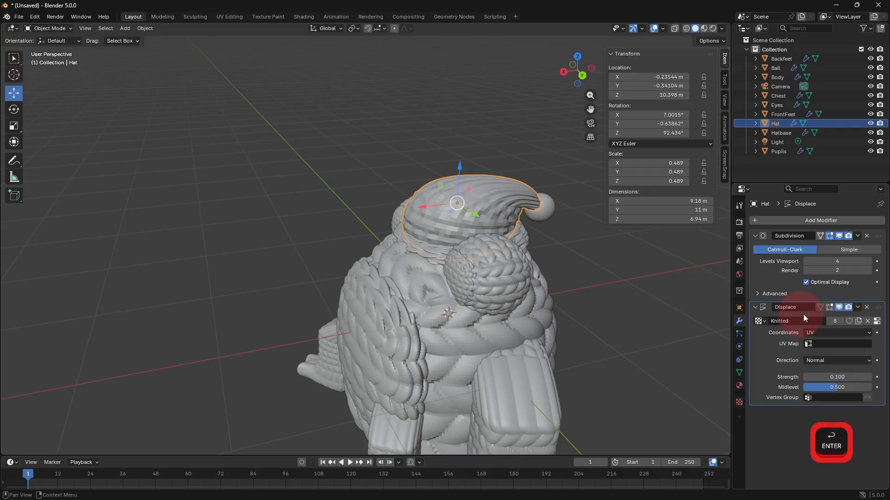
pyautogui.click(869, 262)
pyautogui.click(868, 261)
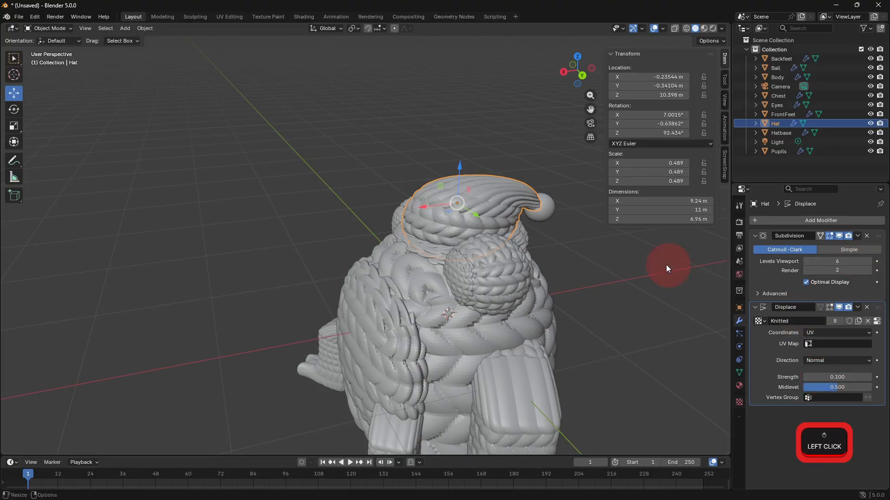
# - Add a Displace modifier to the ball on the hat's tip and assign it the Knitted texture
pyautogui.moveTo(666, 265); pyautogui.dragTo(515, 245, button='middle')
pyautogui.click(508, 239)
pyautogui.click(812, 222)
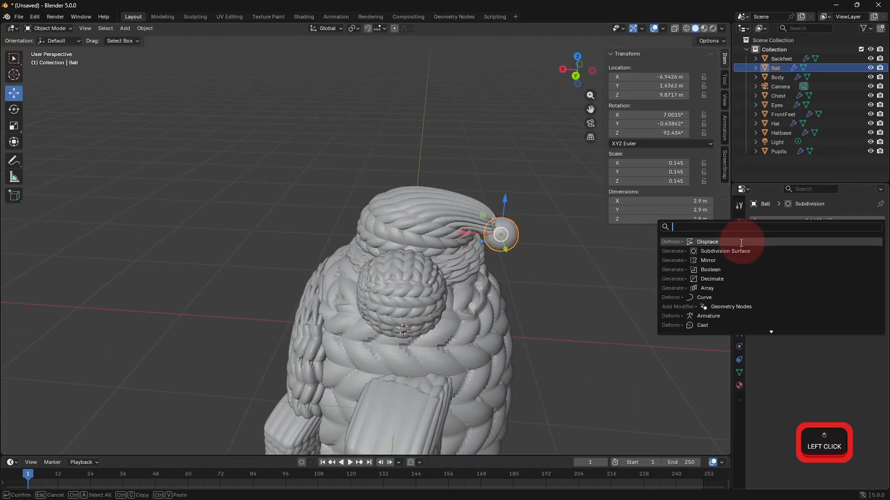
pyautogui.click(738, 241)
pyautogui.click(764, 335)
pyautogui.click(819, 358)
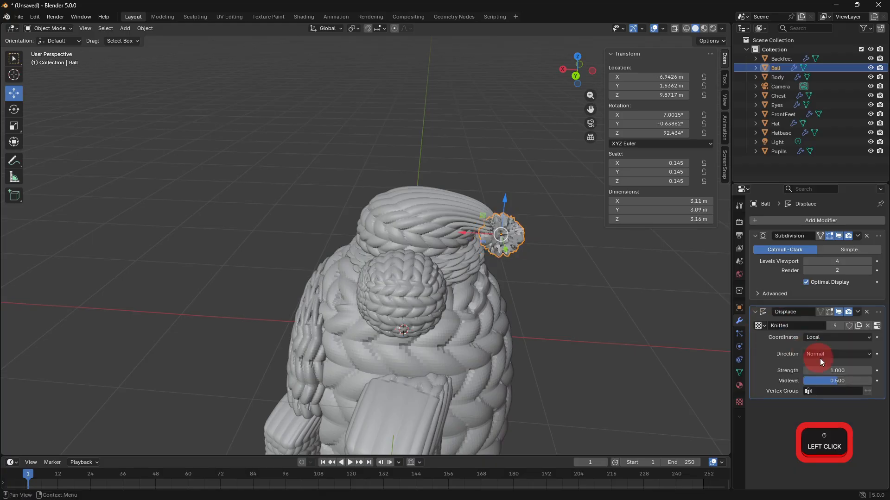
# - Set the ball's Displace coordinates to UV with strength 0.1, raise its Subdivision viewport level and deselect it
pyautogui.click(817, 335)
pyautogui.click(814, 375)
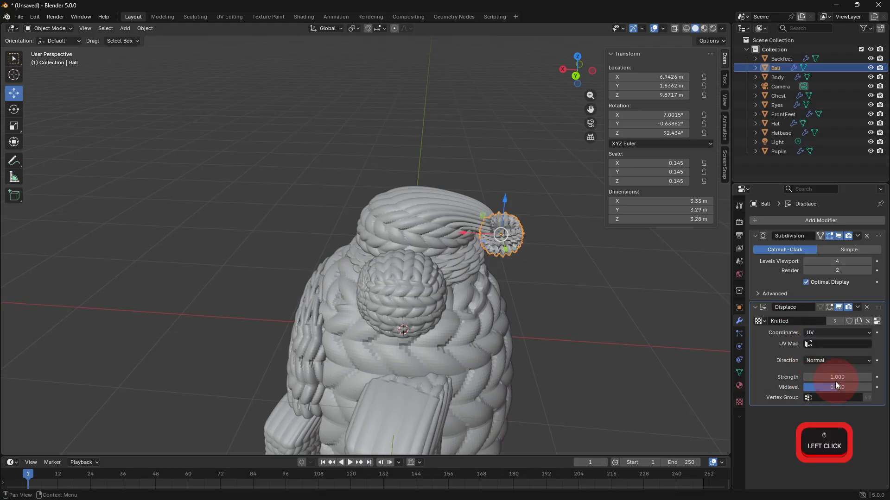
pyautogui.write('0.1')
pyautogui.press('Return')
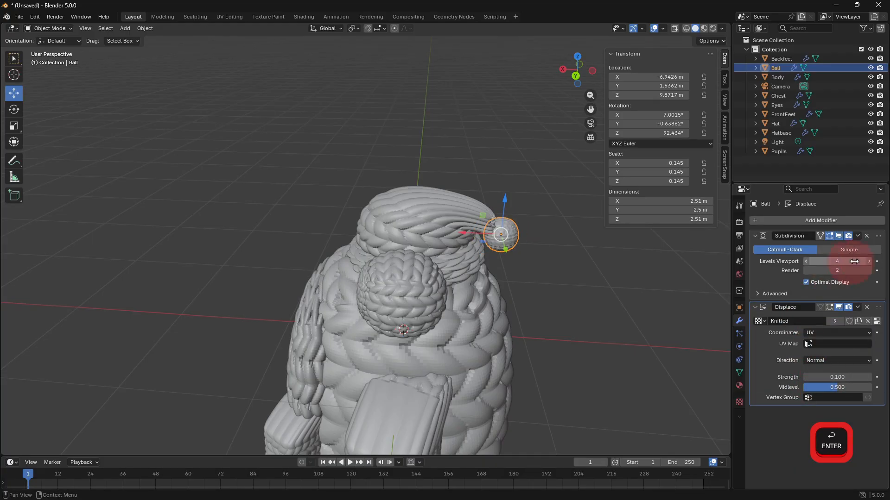
pyautogui.click(869, 261)
pyautogui.click(593, 279)
# - Select the chest, open it in the UV Editing workspace and select all of its faces
pyautogui.moveTo(594, 279); pyautogui.dragTo(430, 259, button='middle')
pyautogui.click(430, 260)
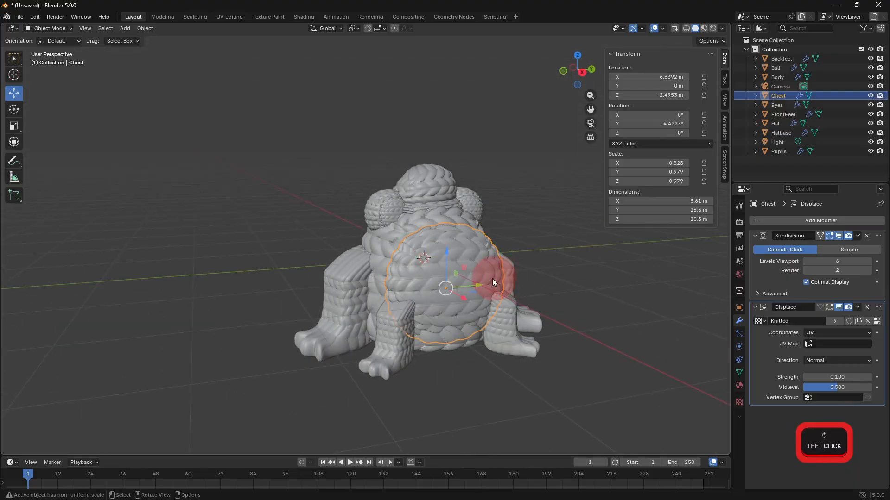
pyautogui.moveTo(492, 279); pyautogui.dragTo(476, 262, button='middle')
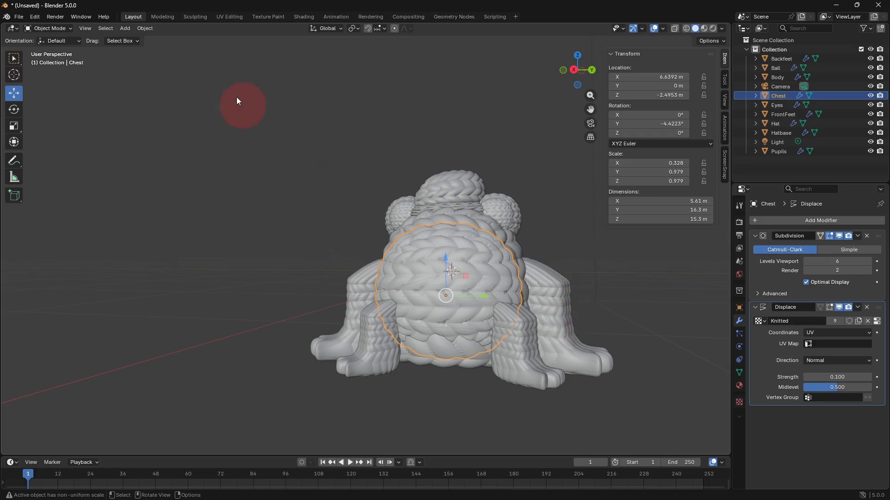
pyautogui.click(234, 18)
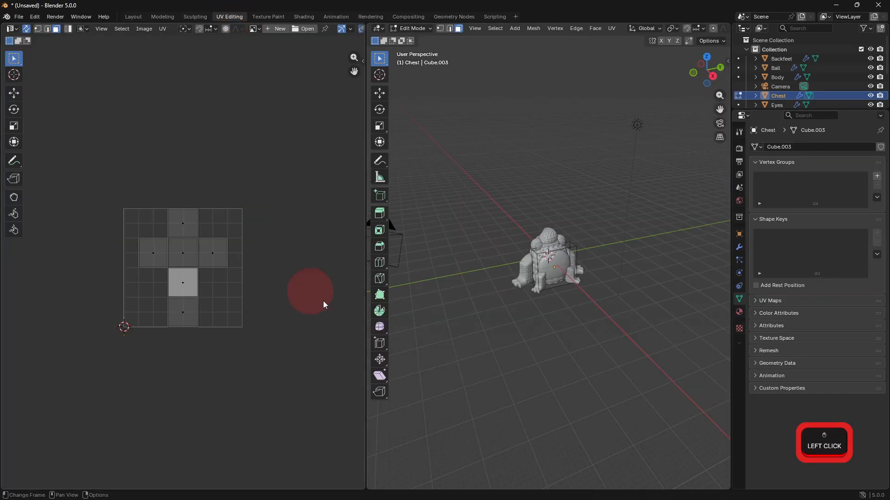
pyautogui.scroll(5, 563, 404)
pyautogui.moveTo(559, 403); pyautogui.dragTo(526, 402, button='middle')
pyautogui.click(186, 253)
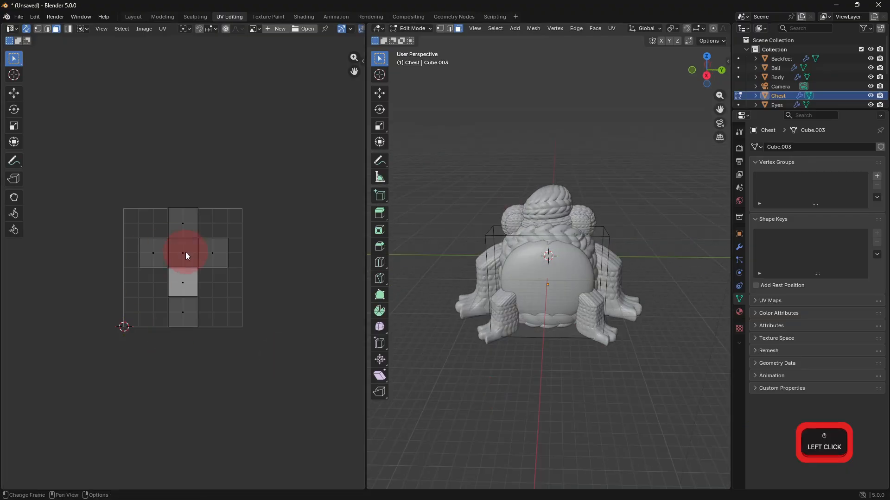
pyautogui.press('a')
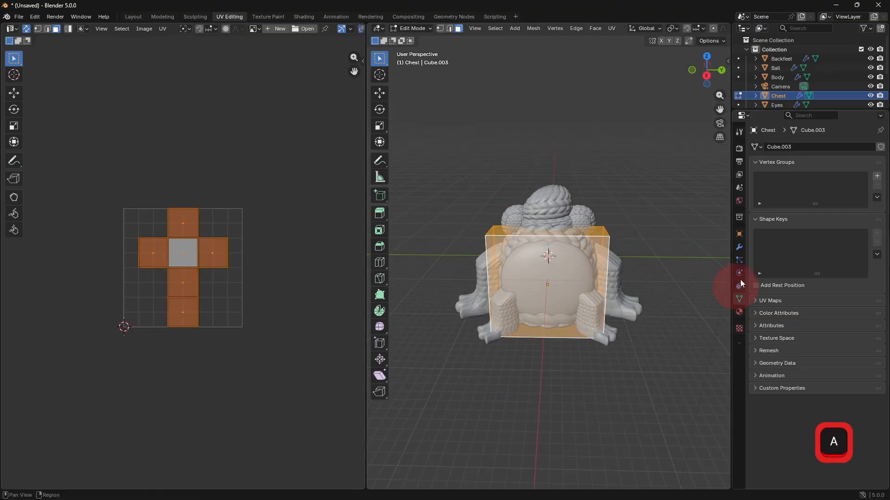
# - Show the chest's Displace modifier in Edit Mode, rotate all its UVs by roughly 90° and return to Object Mode
pyautogui.click(740, 248)
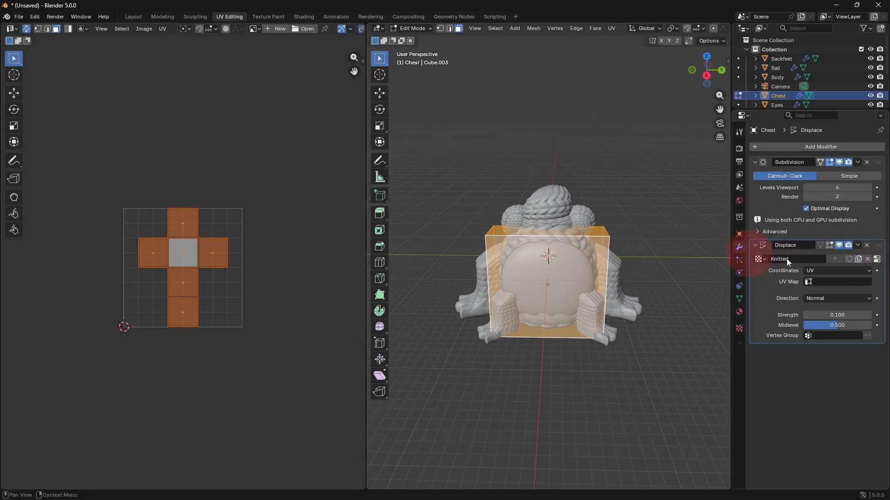
pyautogui.click(830, 245)
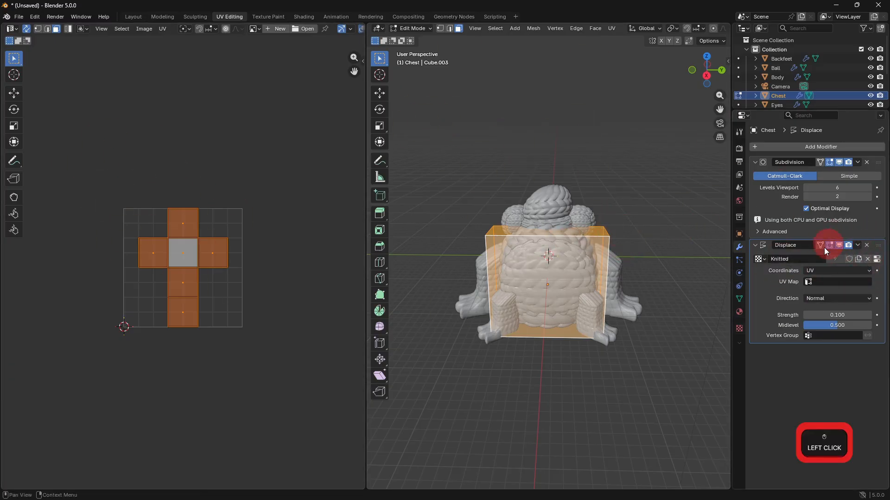
pyautogui.press('r')
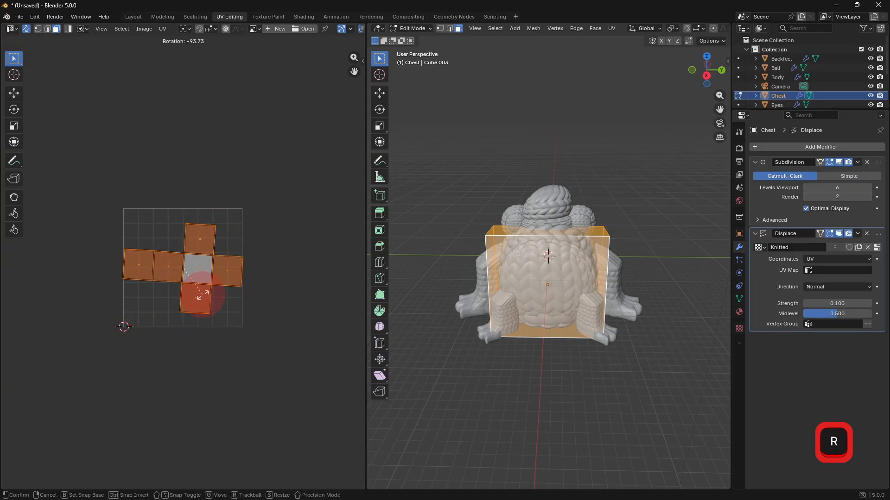
pyautogui.click(206, 296)
pyautogui.click(497, 387)
pyautogui.press('Tab')
pyautogui.moveTo(497, 387); pyautogui.dragTo(580, 293, button='middle')
pyautogui.click(580, 293)
pyautogui.moveTo(582, 333); pyautogui.dragTo(542, 336, button='middle')
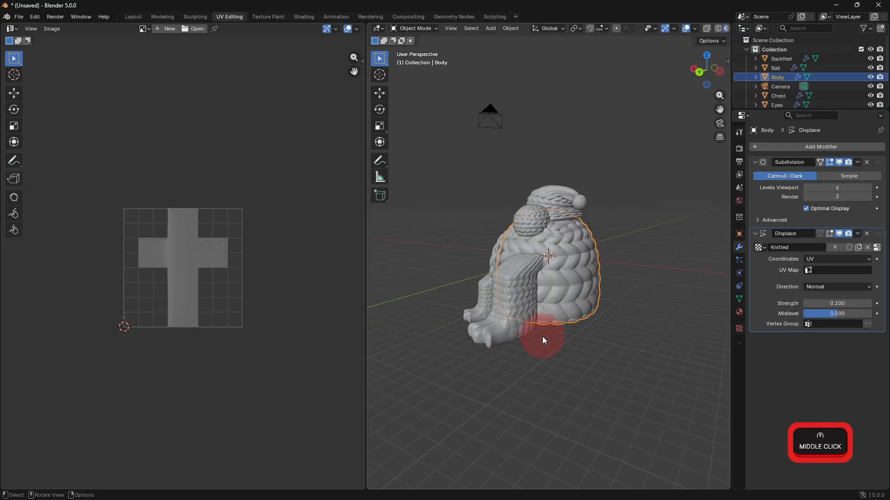
pyautogui.press('Tab')
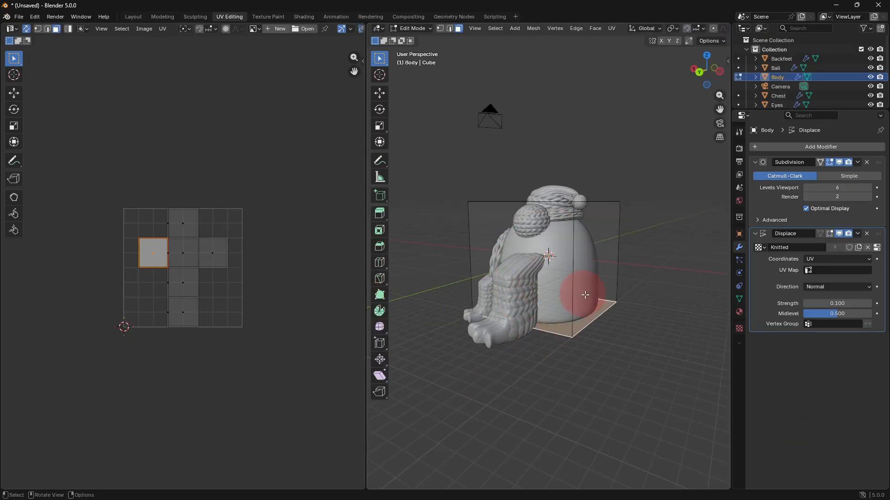
pyautogui.press('Tab')
pyautogui.moveTo(582, 363); pyautogui.dragTo(501, 259, button='middle')
pyautogui.click(501, 259)
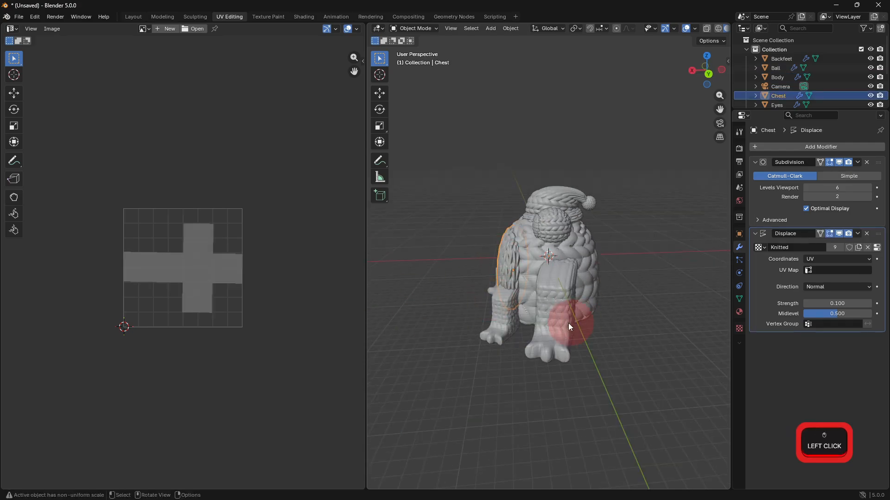
pyautogui.press('Tab')
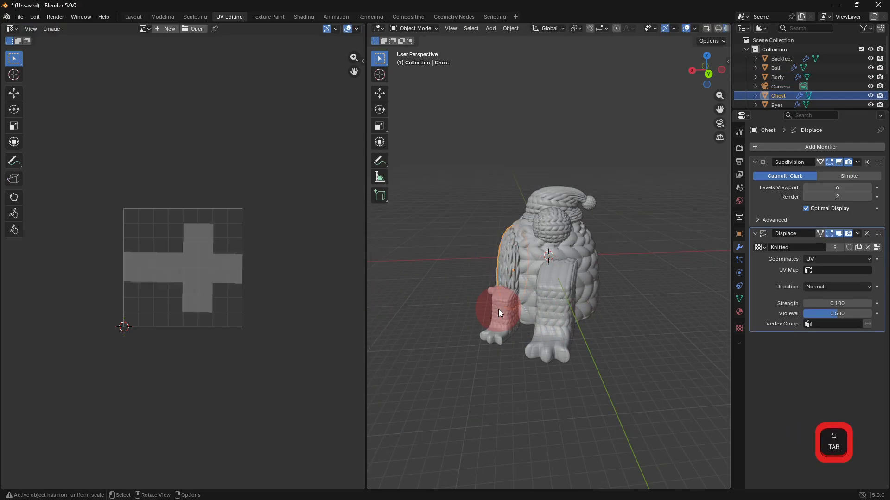
pyautogui.press('Tab')
# - Select the body, enter Edit Mode and turn on its Displace modifier's Edit Mode display
pyautogui.click(596, 272)
pyautogui.moveTo(596, 272); pyautogui.dragTo(566, 283, button='middle')
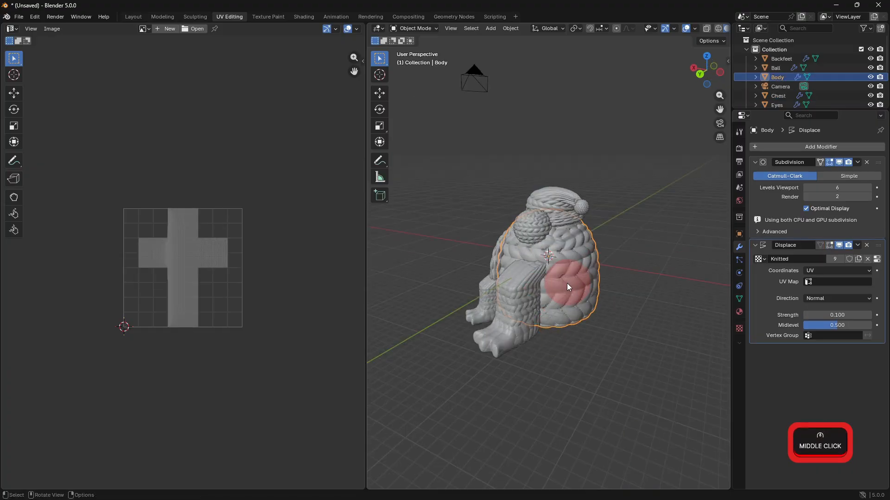
pyautogui.press('Tab')
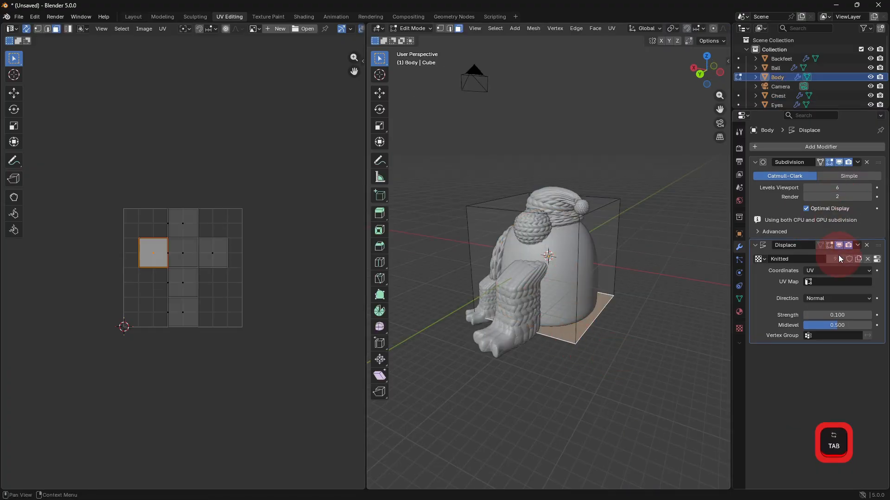
pyautogui.click(829, 245)
# - Rotate all of the body's UVs by roughly 90° clockwise and return to Object Mode
pyautogui.press('a')
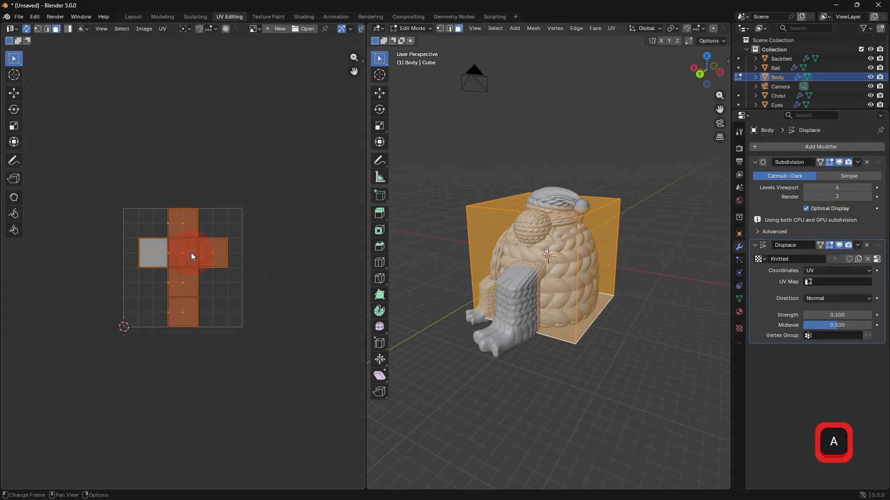
pyautogui.press('a')
pyautogui.press('a')
pyautogui.press('a')
pyautogui.press('r')
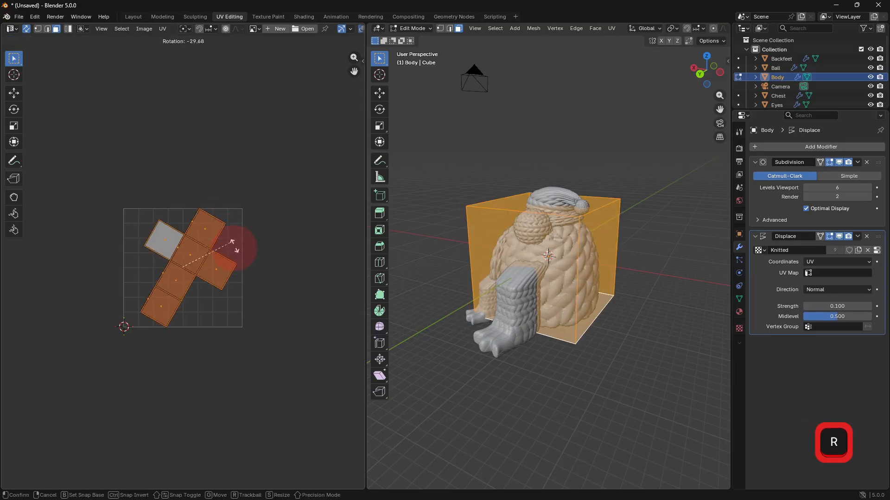
pyautogui.click(226, 299)
pyautogui.click(542, 397)
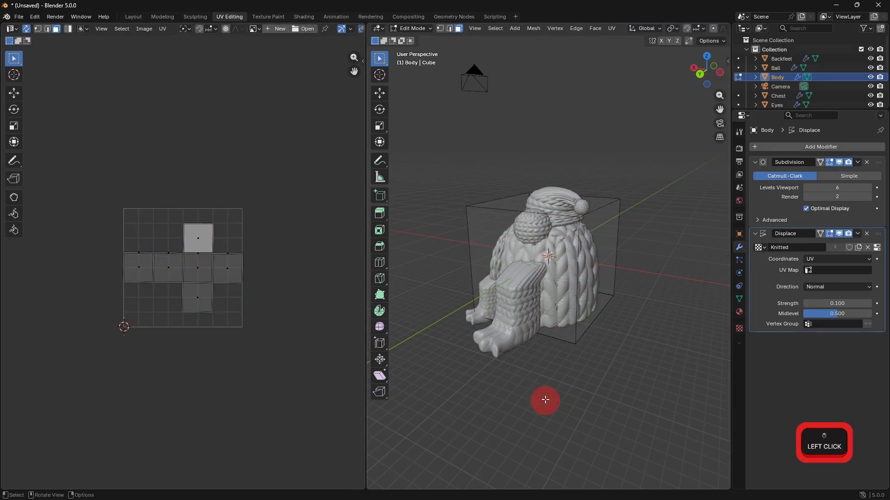
pyautogui.press('Tab')
# - Select the hat's base, enter Edit Mode and turn on its Displace modifier's Edit Mode display
pyautogui.moveTo(525, 385); pyautogui.dragTo(532, 216, button='middle')
pyautogui.scroll(6, 630, 366)
pyautogui.click(532, 239)
pyautogui.scroll(3, 499, 238)
pyautogui.scroll(-2, 494, 240)
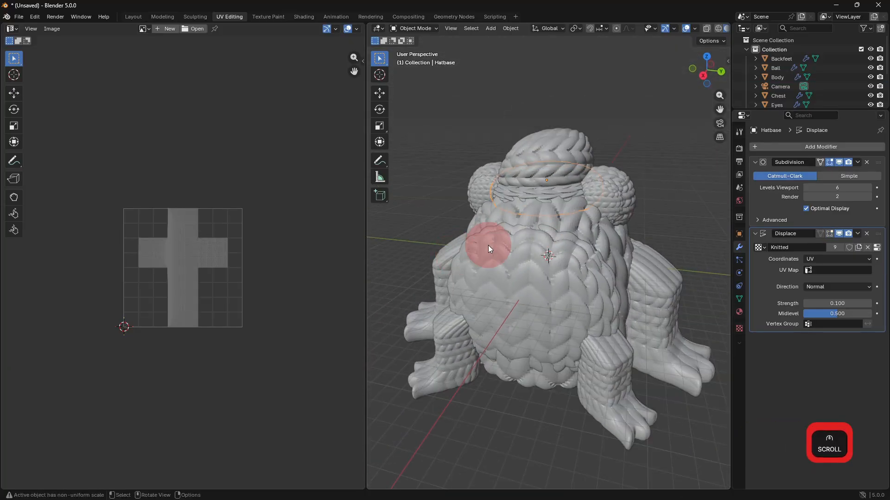
pyautogui.press('Tab')
pyautogui.click(831, 246)
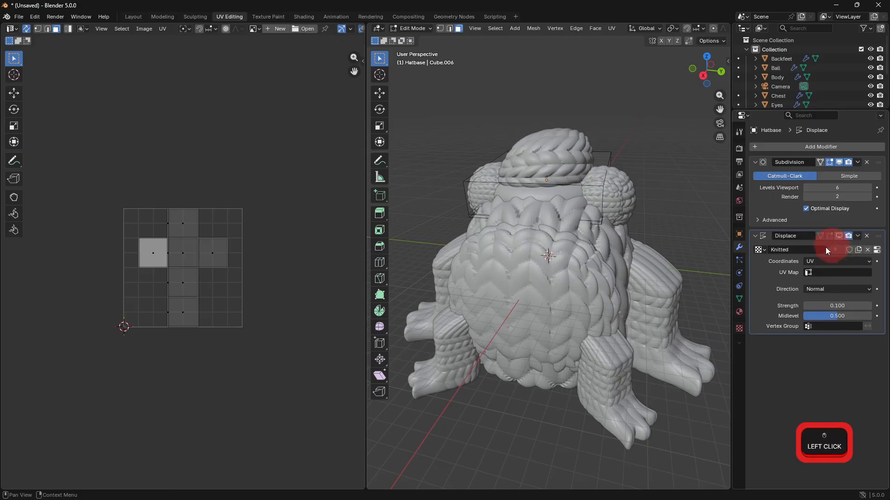
pyautogui.click(830, 234)
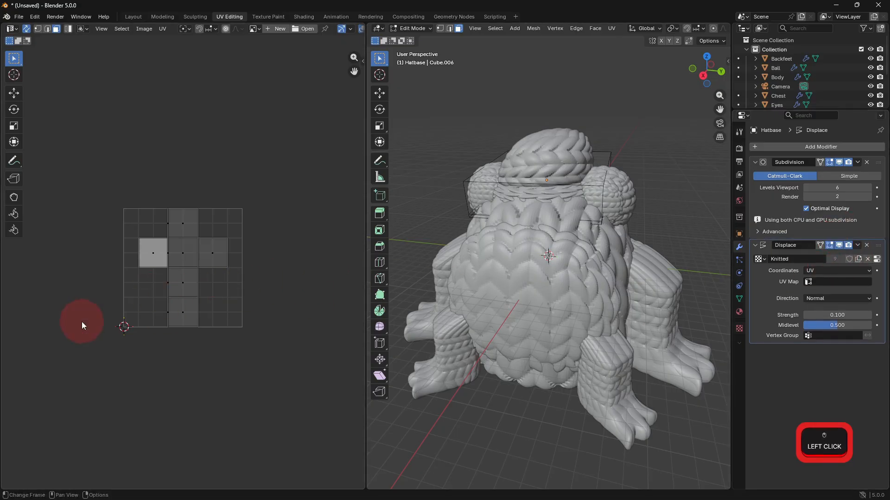
# - Rotate all of the hat base's UVs by roughly 90° clockwise, return to Object Mode and deselect it
pyautogui.press('a')
pyautogui.press('r')
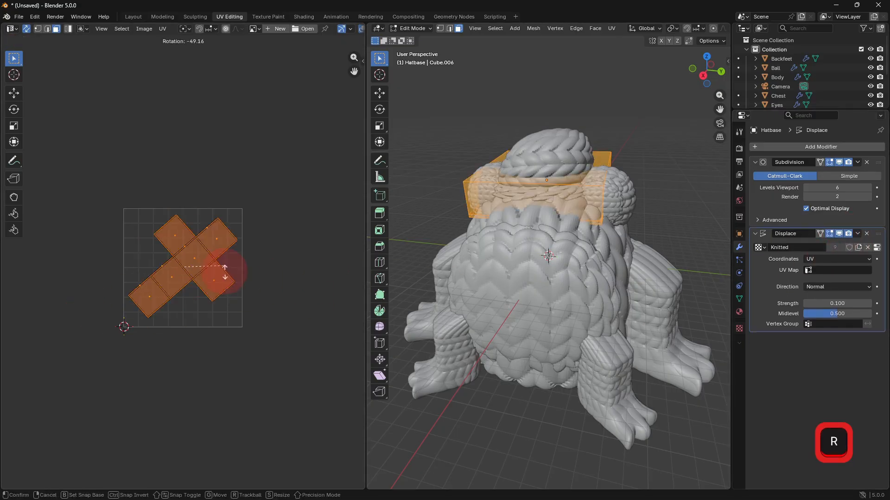
pyautogui.click(219, 298)
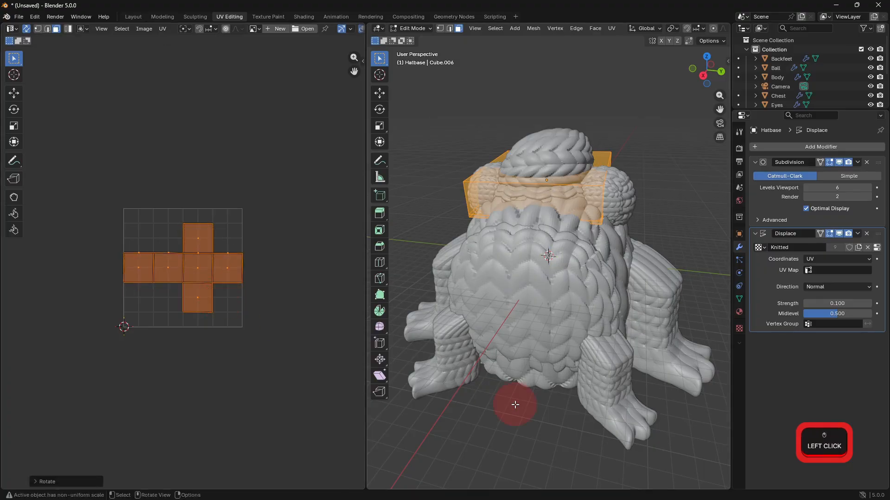
pyautogui.press('Tab')
pyautogui.moveTo(530, 406); pyautogui.dragTo(619, 404, button='middle')
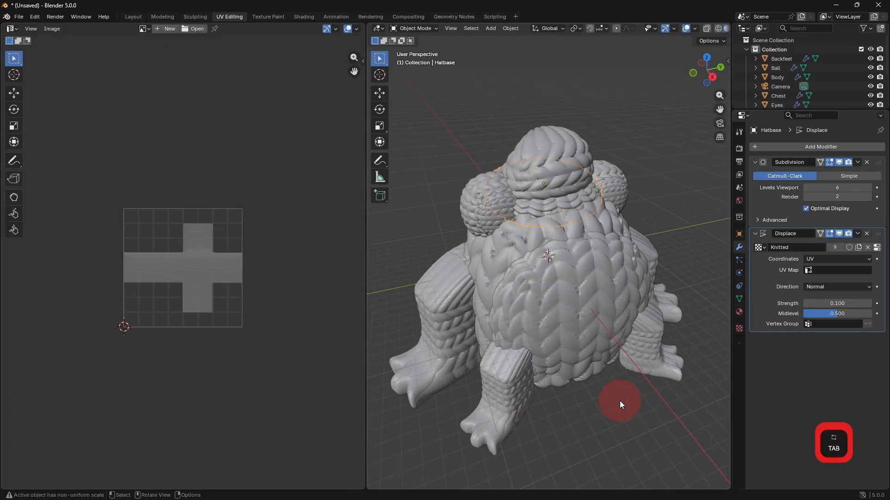
pyautogui.click(661, 330)
pyautogui.moveTo(594, 475); pyautogui.dragTo(515, 403, button='middle')
# - Select the hat base, hat and ball together and raise them about 7 m along Z above the frog's head
pyautogui.click(554, 192)
pyautogui.moveTo(598, 262); pyautogui.dragTo(528, 329, button='middle')
pyautogui.keyDown('shift'); pyautogui.click(549, 166); pyautogui.keyUp('shift')
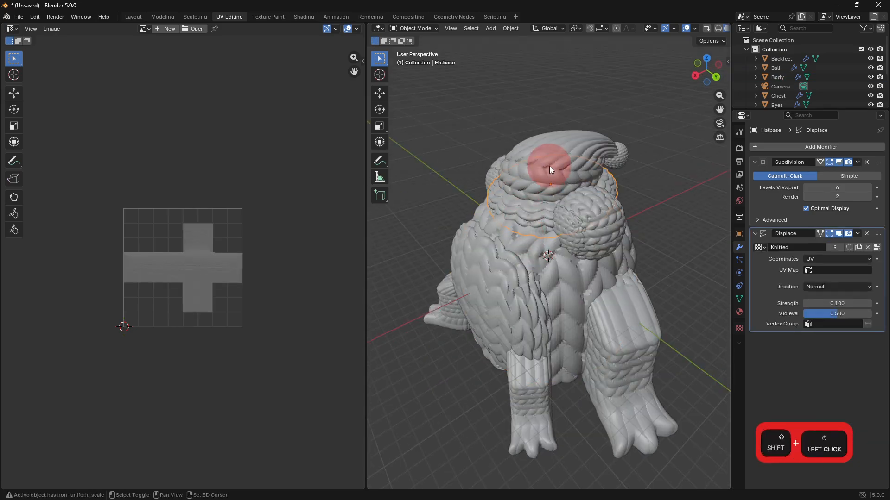
pyautogui.keyDown('shift'); pyautogui.click(626, 151); pyautogui.keyUp('shift')
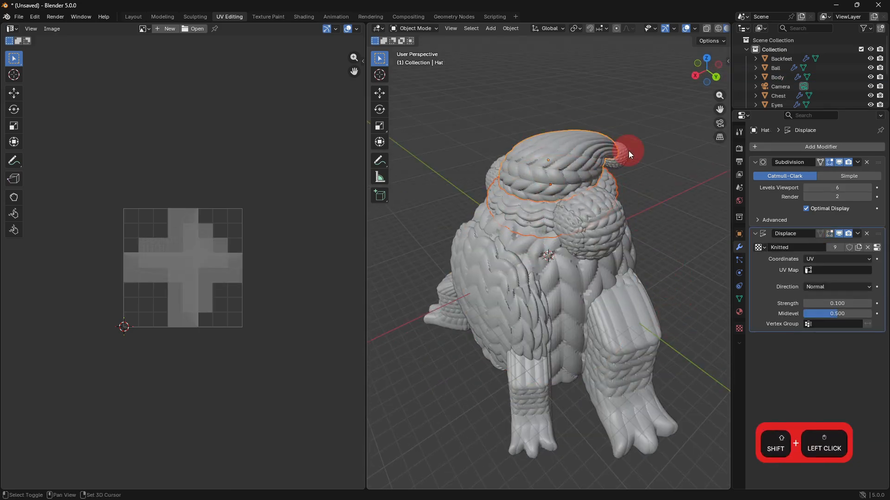
pyautogui.press('g')
pyautogui.press('z')
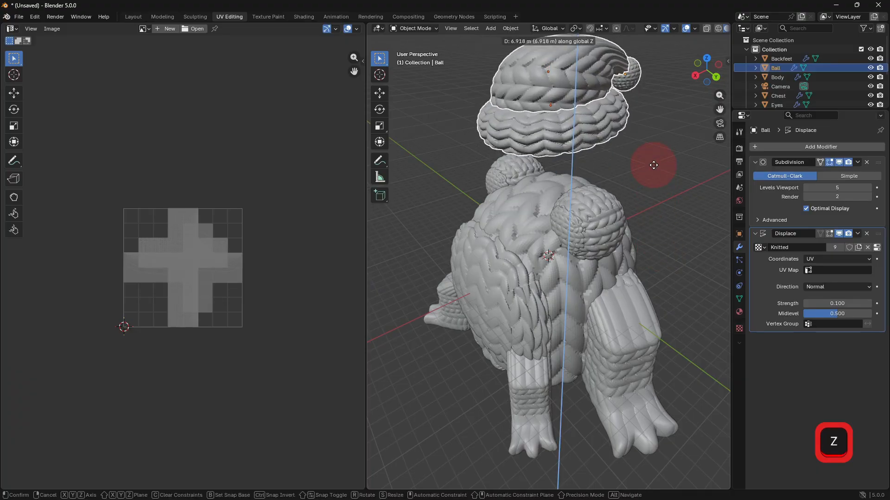
pyautogui.click(616, 370)
# - Examine the knit direction on the chest, body and eyes from several sides
pyautogui.moveTo(615, 370); pyautogui.dragTo(702, 359, button='middle')
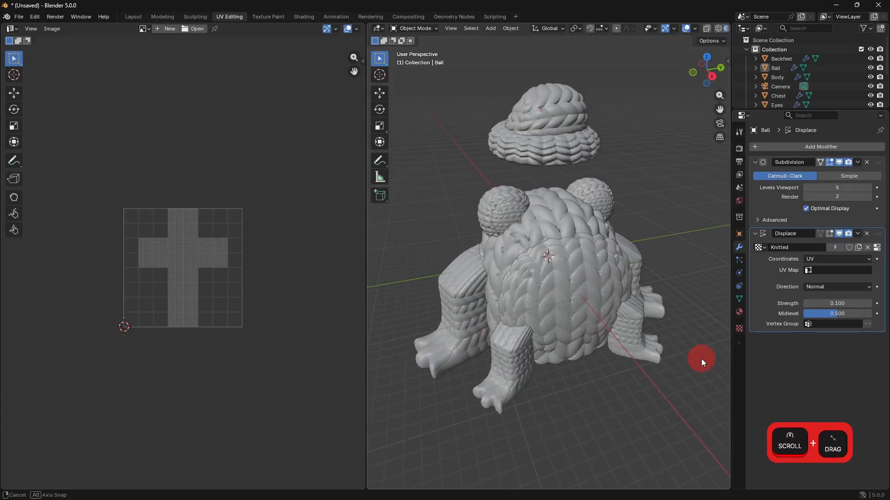
pyautogui.moveTo(653, 338); pyautogui.dragTo(644, 306, button='middle')
pyautogui.click(553, 326)
pyautogui.press('Tab')
pyautogui.scroll(2, 547, 386)
pyautogui.click(566, 440)
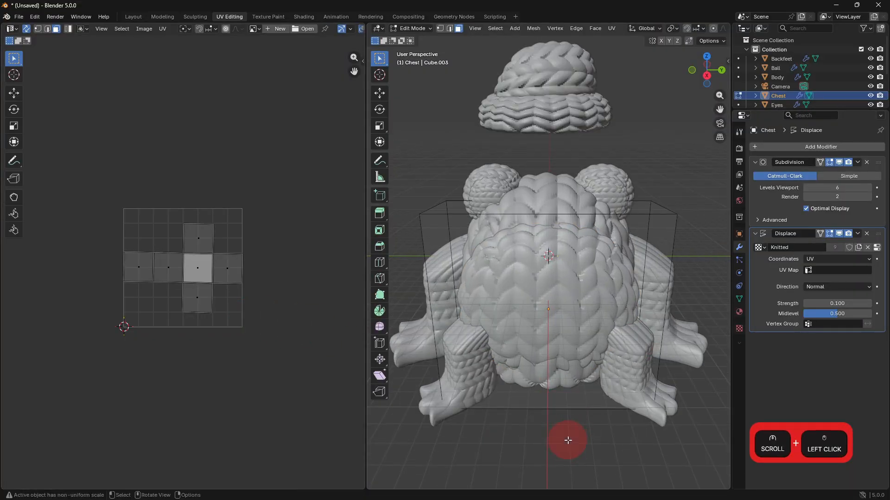
pyautogui.moveTo(566, 440); pyautogui.dragTo(506, 382, button='middle')
pyautogui.scroll(-4, 541, 410)
pyautogui.press('Tab')
pyautogui.click(583, 280)
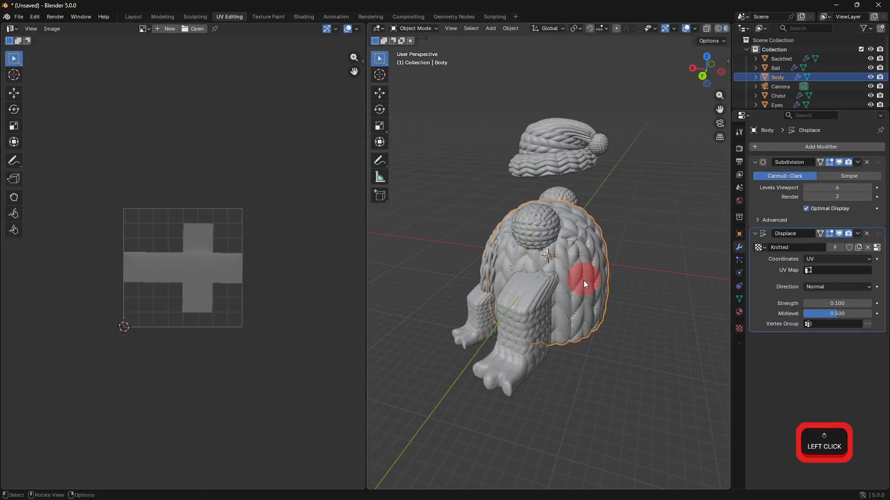
pyautogui.moveTo(583, 280); pyautogui.dragTo(607, 284, button='middle')
pyautogui.click(565, 334)
pyautogui.moveTo(565, 335); pyautogui.dragTo(588, 374, button='middle')
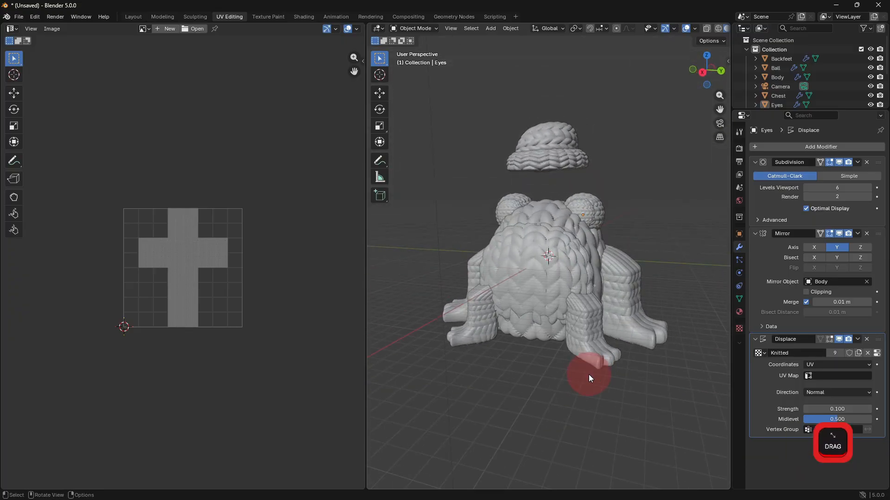
# - Switch to the Layout workspace and view the whole frog from the front
pyautogui.click(133, 17)
pyautogui.moveTo(398, 383); pyautogui.dragTo(739, 388, button='middle')
pyautogui.scroll(1, 411, 411)
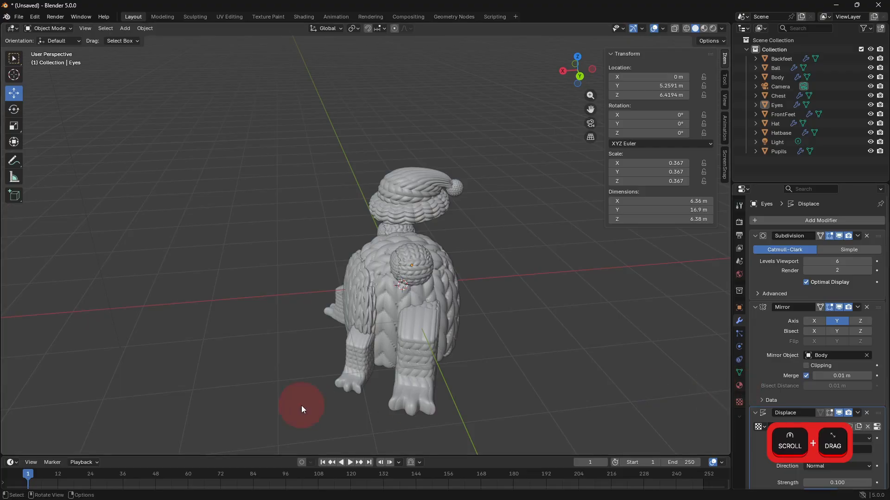
pyautogui.moveTo(301, 405); pyautogui.dragTo(400, 382, button='middle')
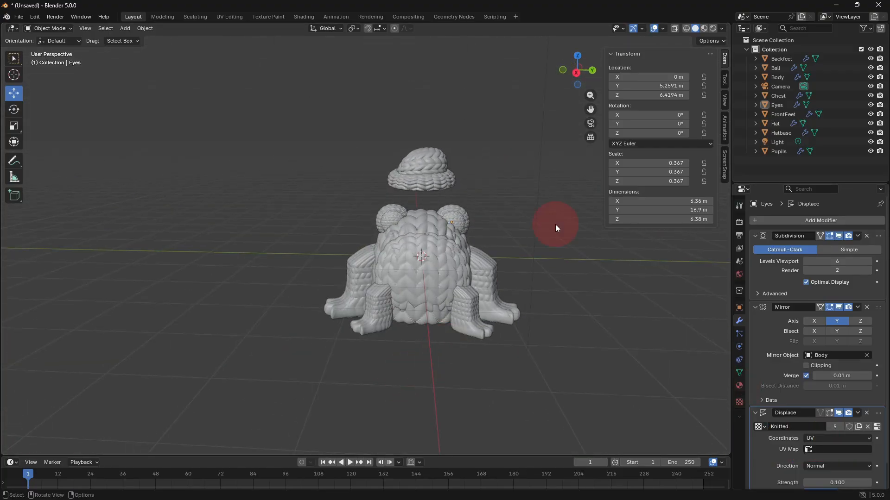
pyautogui.moveTo(501, 290); pyautogui.dragTo(436, 316, button='middle')
pyautogui.scroll(4, 436, 315)
# - Show the body's material settings and set the viewport to Material Preview shading
pyautogui.click(410, 241)
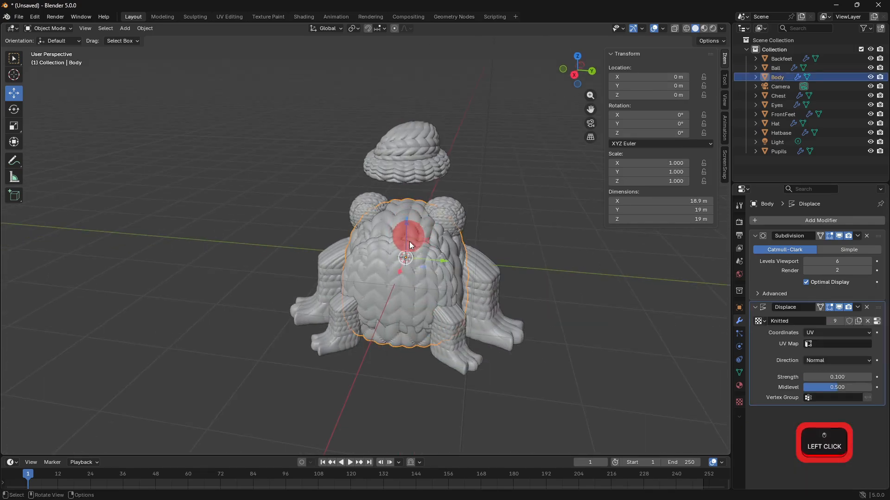
pyautogui.click(735, 385)
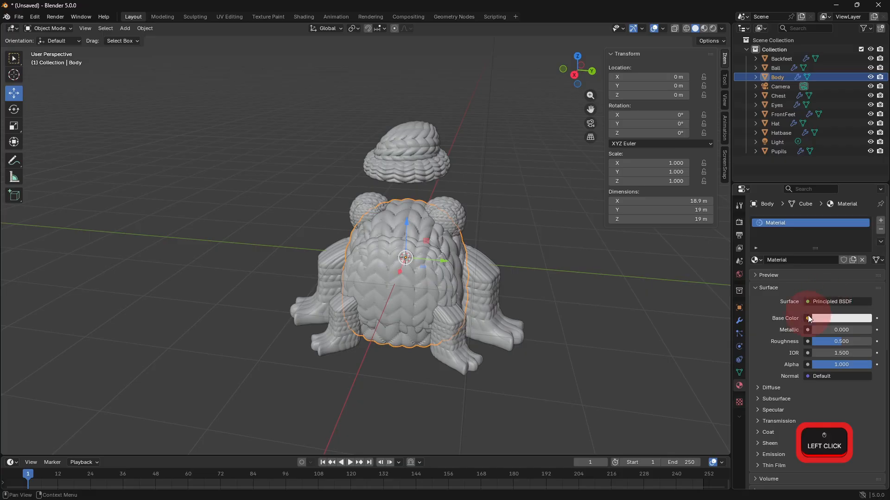
pyautogui.click(703, 29)
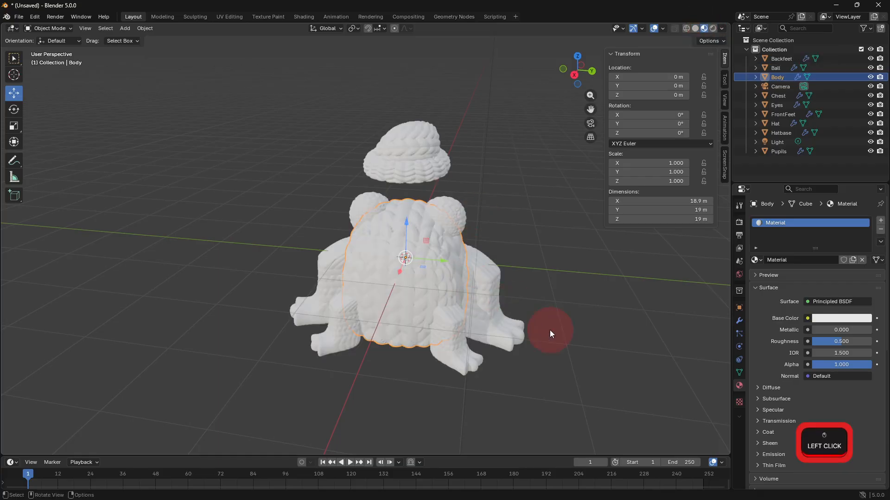
pyautogui.moveTo(549, 330)
pyautogui.mouseDown(button='middle')
pyautogui.moveTo(480, 330)
pyautogui.moveTo(474, 314)
pyautogui.moveTo(718, 335)
pyautogui.mouseUp(button='middle')
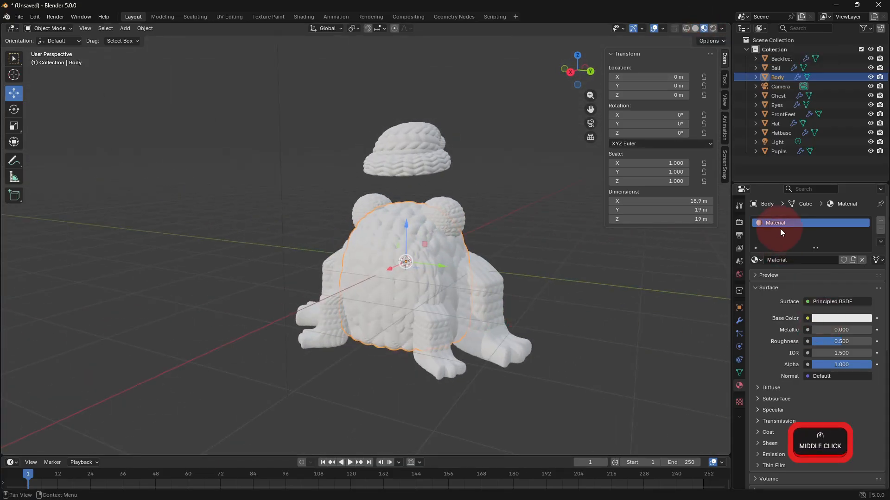
# - Set the Base Color of the body's material to a light green, about #84E78B
pyautogui.click(769, 220)
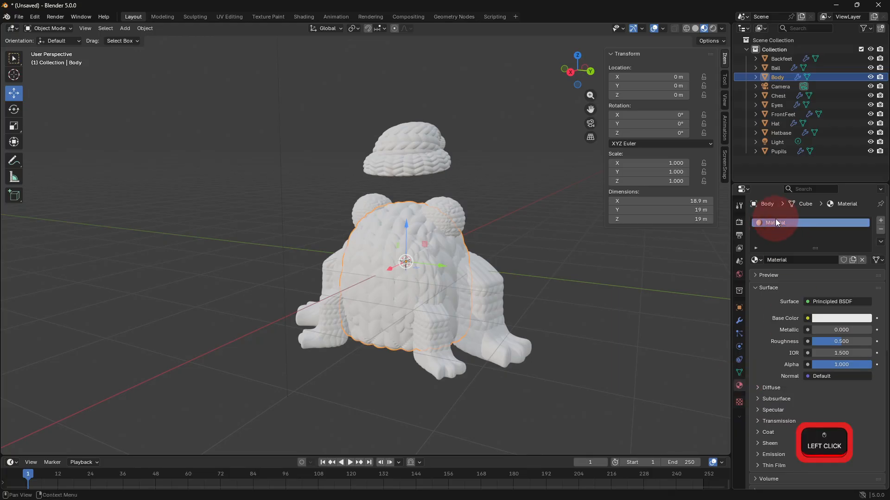
pyautogui.click(812, 300)
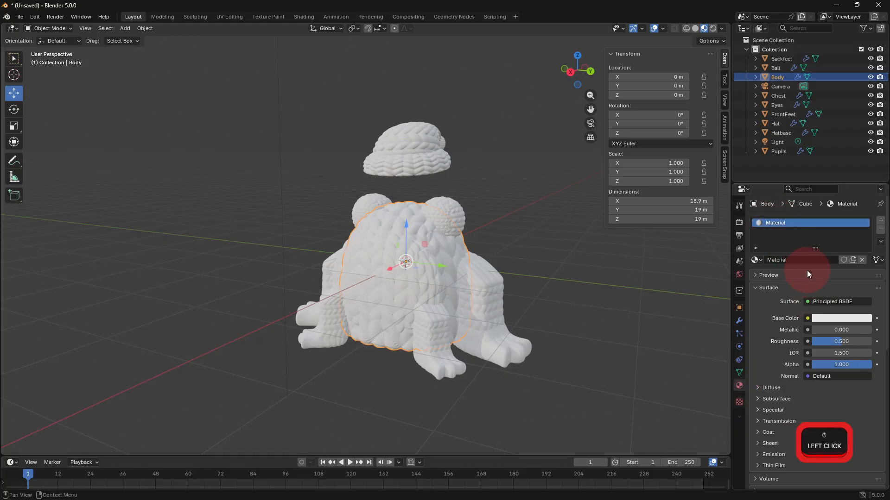
pyautogui.click(823, 319)
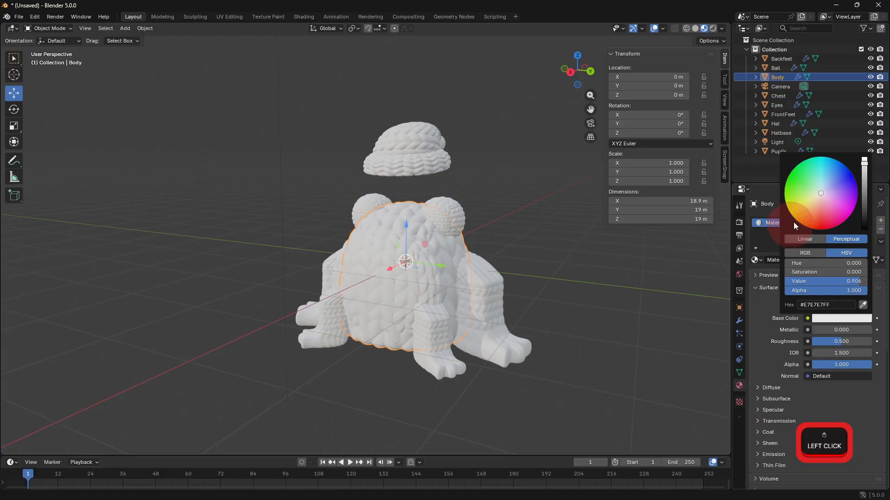
pyautogui.moveTo(794, 219); pyautogui.dragTo(808, 187)
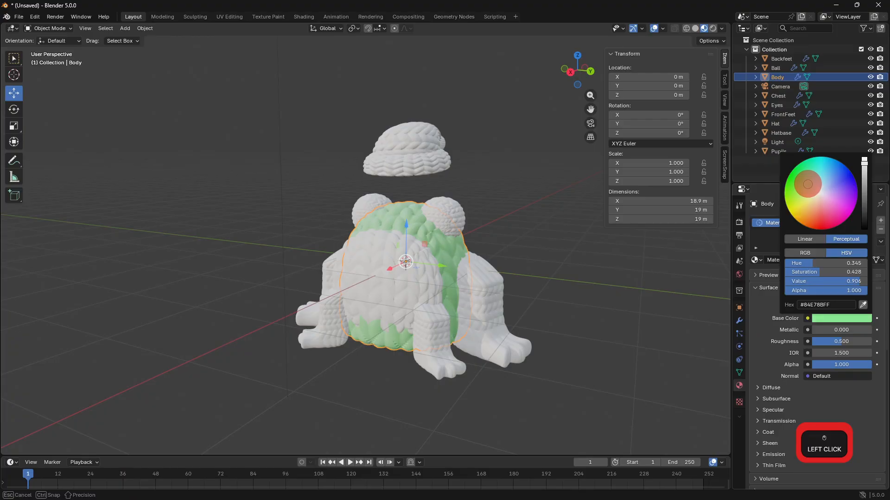
pyautogui.moveTo(807, 184); pyautogui.dragTo(808, 185)
# - Assign the body's existing green Material to the back feet and the front feet
pyautogui.moveTo(591, 249); pyautogui.dragTo(423, 311, button='middle')
pyautogui.scroll(-2, 423, 310)
pyautogui.click(424, 311)
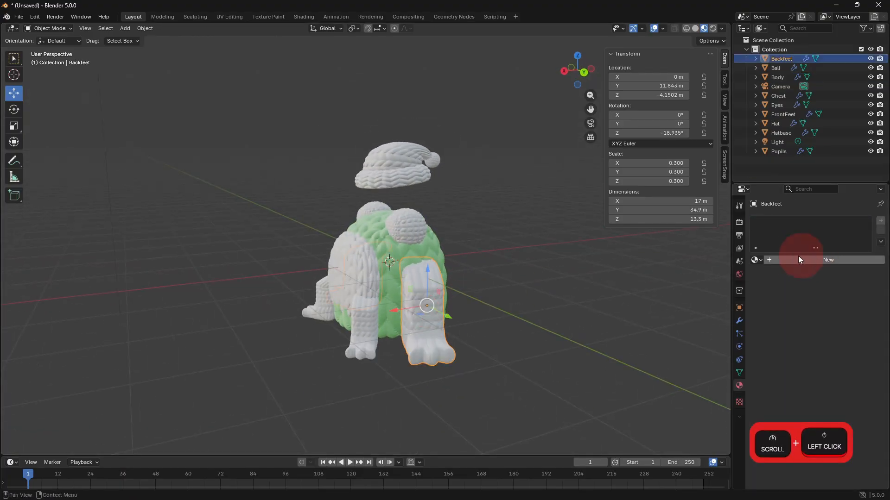
pyautogui.click(755, 260)
pyautogui.click(776, 274)
pyautogui.click(360, 350)
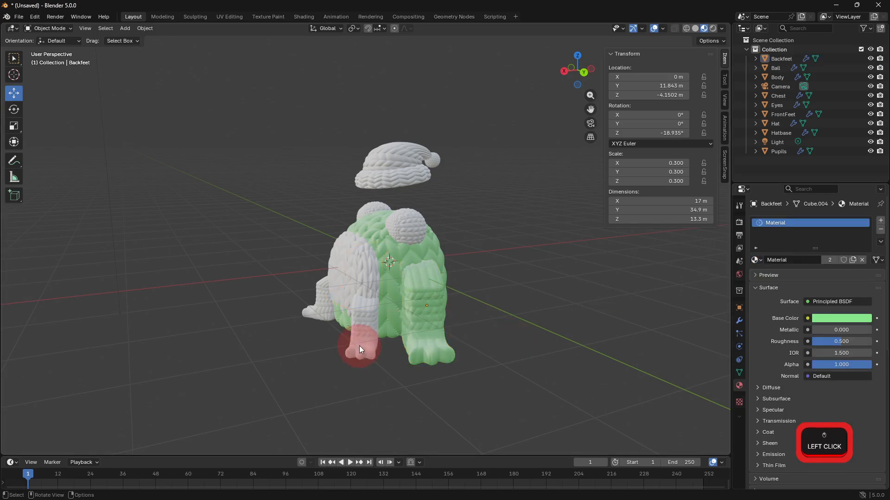
pyautogui.click(755, 260)
pyautogui.click(774, 273)
pyautogui.click(438, 304)
# - Assign the existing green Material to the eyes and deselect them
pyautogui.moveTo(505, 302); pyautogui.dragTo(424, 223, button='middle')
pyautogui.click(425, 223)
pyautogui.click(754, 260)
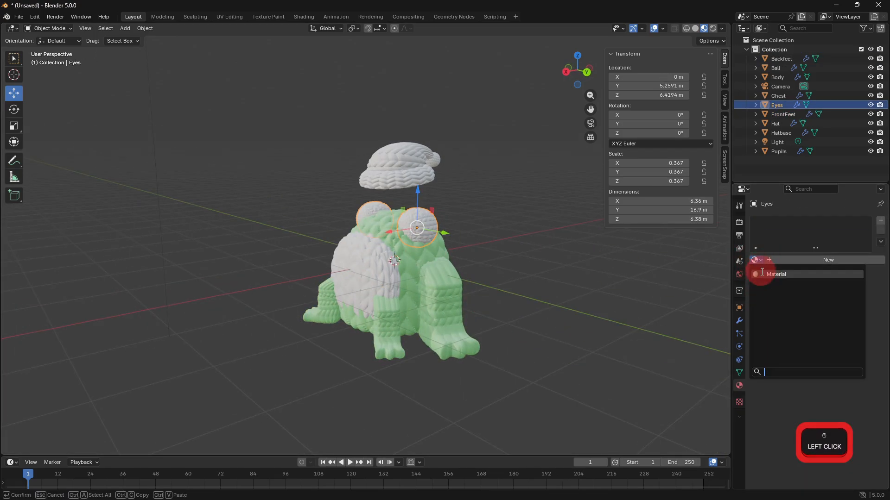
pyautogui.click(774, 274)
pyautogui.click(516, 283)
# - Give the pupils a new material with a black Base Color and deselect them
pyautogui.click(435, 233)
pyautogui.click(447, 236)
pyautogui.click(808, 260)
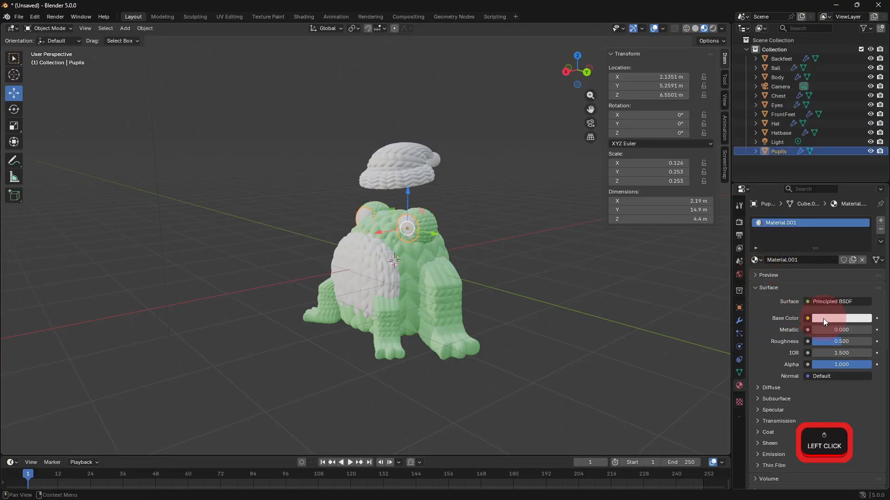
pyautogui.click(822, 318)
pyautogui.moveTo(865, 167); pyautogui.dragTo(826, 211)
pyautogui.click(545, 280)
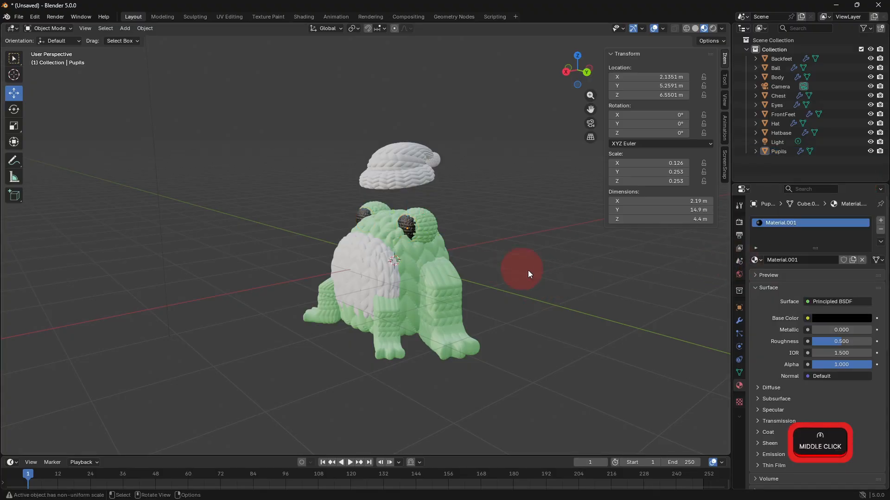
# - Give the chest a new material with a pale yellow Base Color and deselect it
pyautogui.moveTo(527, 270); pyautogui.dragTo(567, 282, button='middle')
pyautogui.click(399, 269)
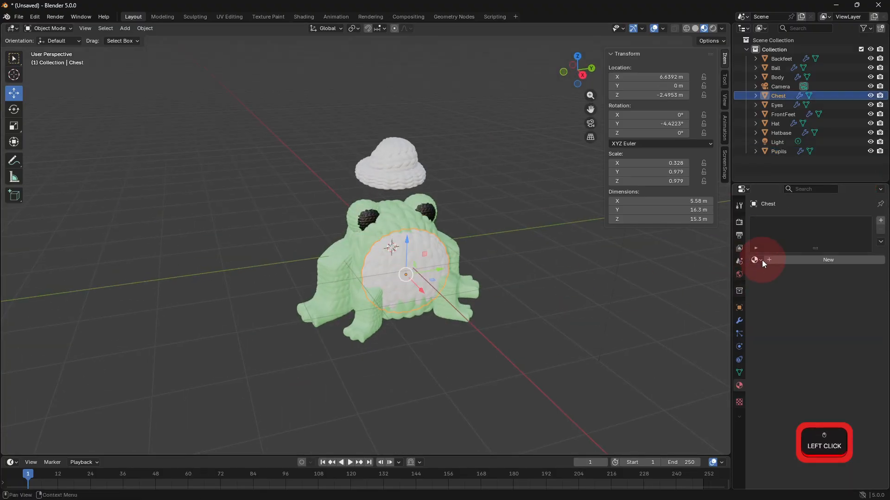
pyautogui.click(782, 262)
pyautogui.click(830, 318)
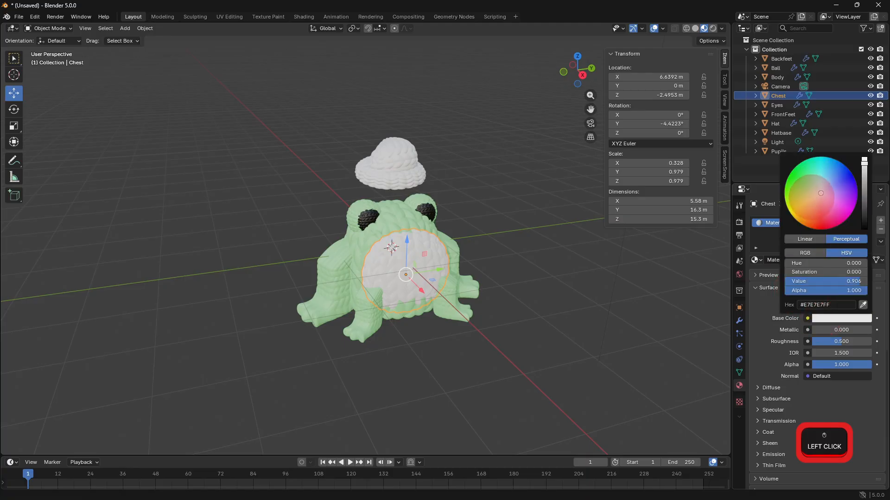
pyautogui.moveTo(820, 193); pyautogui.dragTo(810, 193)
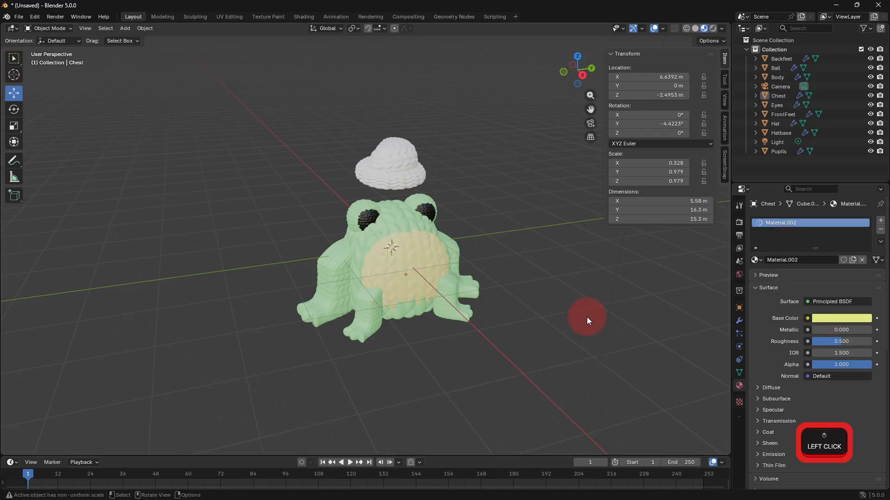
# - Duplicate the eyes about 4.69 m forward along X and shrink the copy to a scale of about 0.108 as nostrils
pyautogui.moveTo(587, 317)
pyautogui.mouseDown(button='middle')
pyautogui.moveTo(522, 282)
pyautogui.moveTo(477, 299)
pyautogui.moveTo(572, 308)
pyautogui.mouseUp(button='middle')
pyautogui.scroll(6, 509, 308)
pyautogui.click(480, 195)
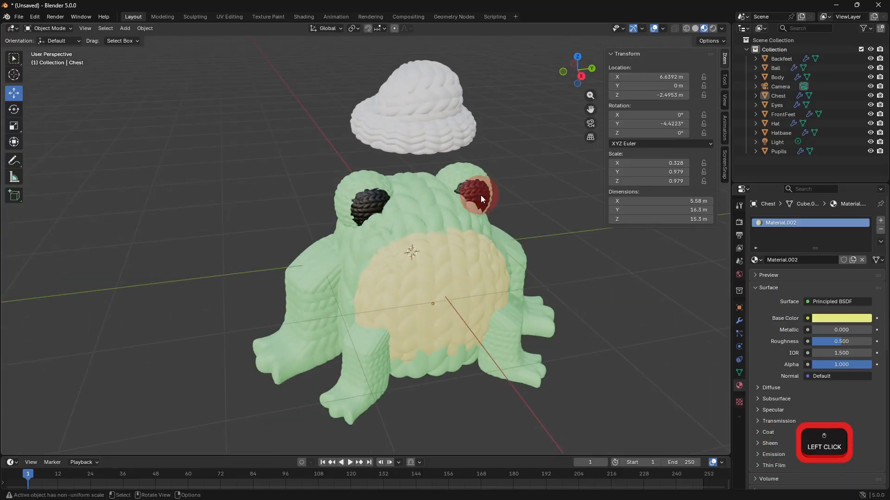
pyautogui.click(458, 179)
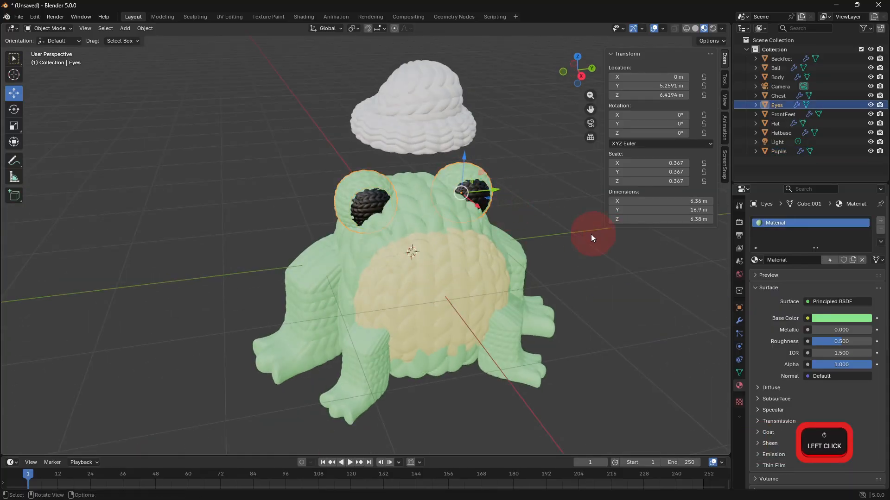
pyautogui.moveTo(590, 235); pyautogui.dragTo(538, 259, button='middle')
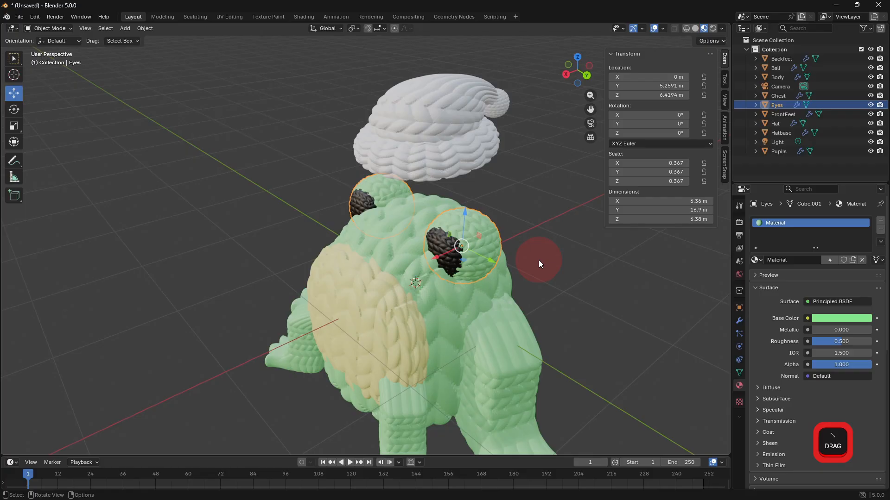
pyautogui.click(496, 252)
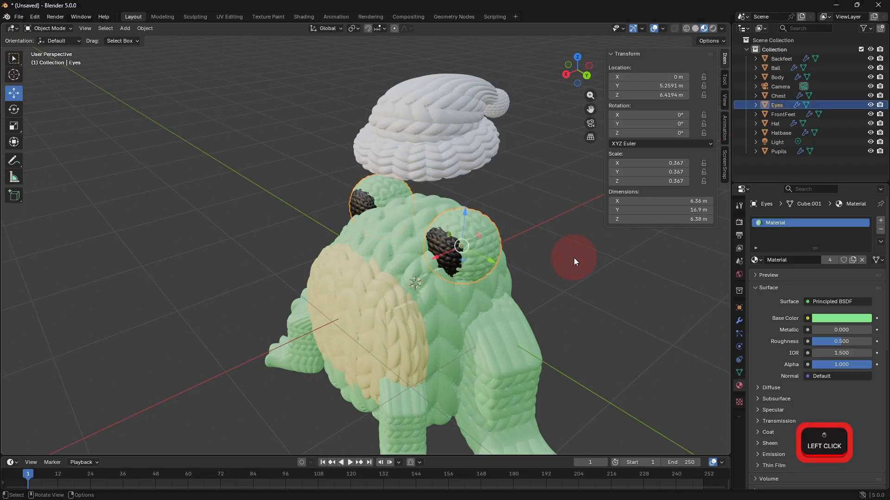
pyautogui.hotkey('shift', 'd')
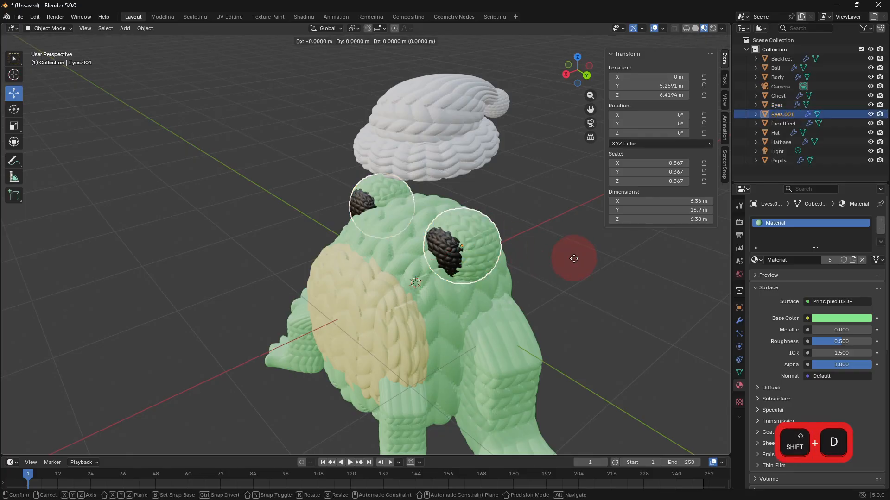
pyautogui.press('x')
pyautogui.click(580, 302)
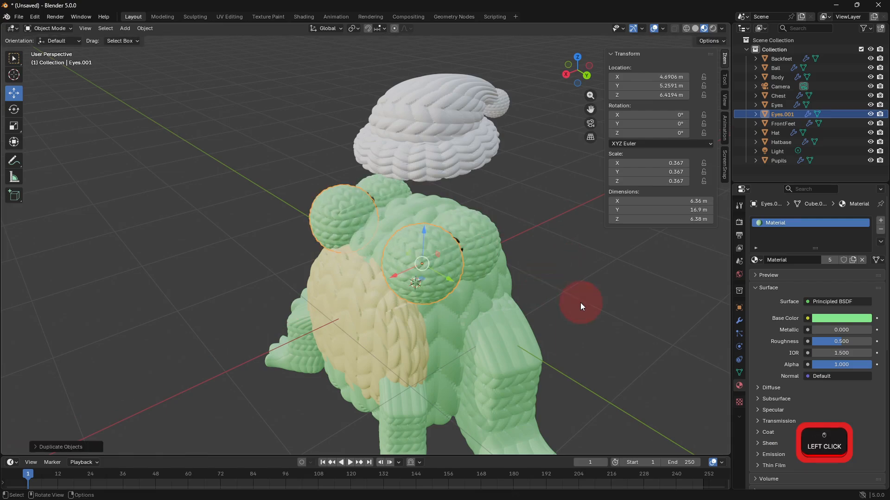
pyautogui.press('s')
pyautogui.click(469, 283)
# - Try moving the nostril mesh inward along Y and blackening its shared material, and undo back to Object Mode
pyautogui.moveTo(469, 283); pyautogui.dragTo(577, 279, button='middle')
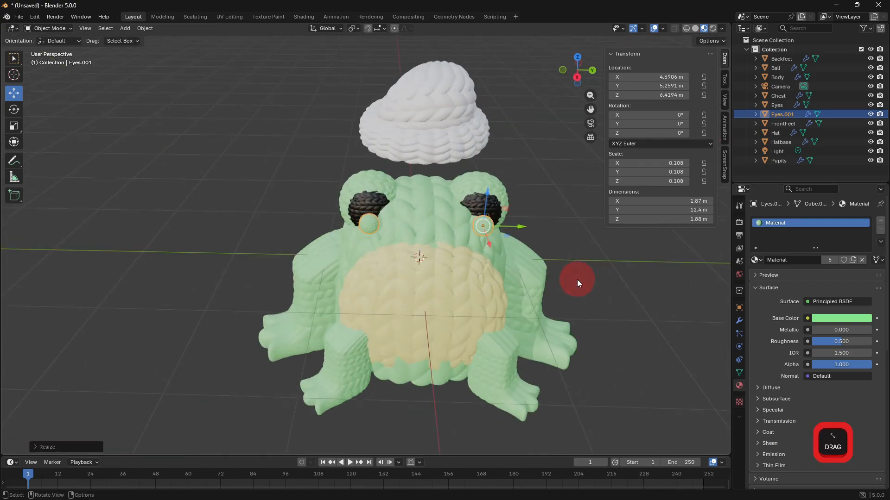
pyautogui.press('Tab')
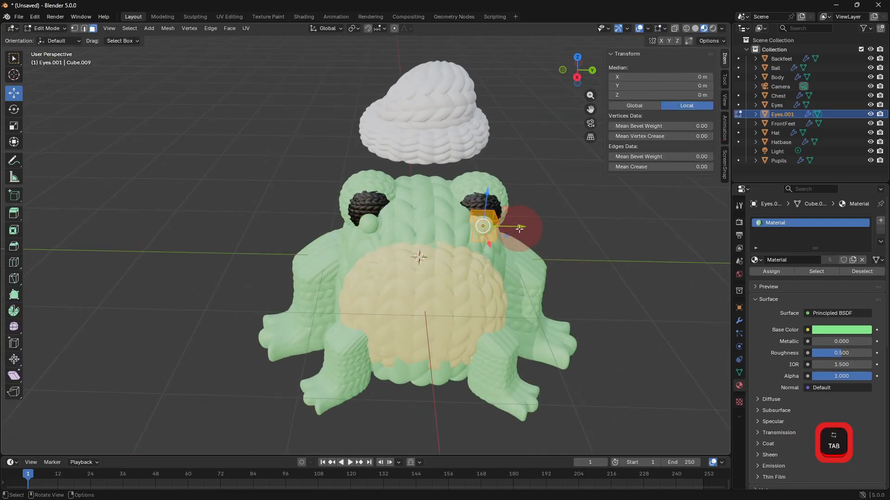
pyautogui.moveTo(516, 229); pyautogui.dragTo(501, 232)
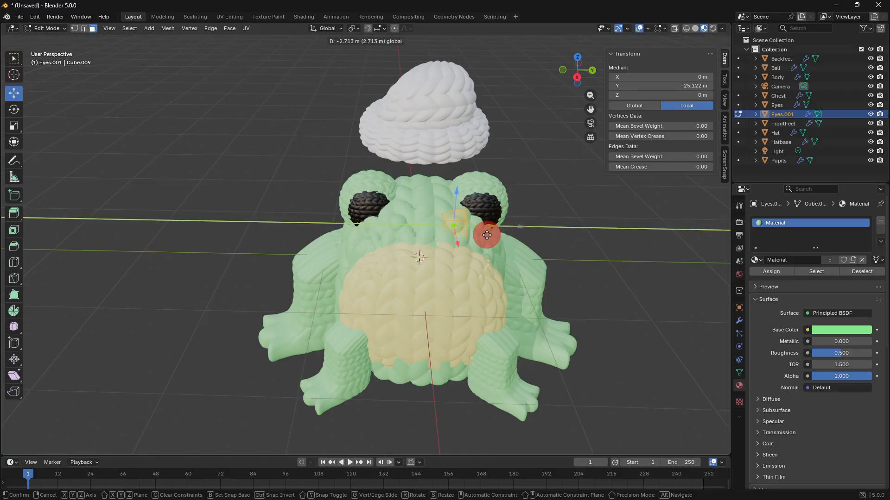
pyautogui.click(486, 235)
pyautogui.click(841, 330)
pyautogui.moveTo(864, 172); pyautogui.dragTo(867, 195)
pyautogui.hotkey('ctrl', 'z')
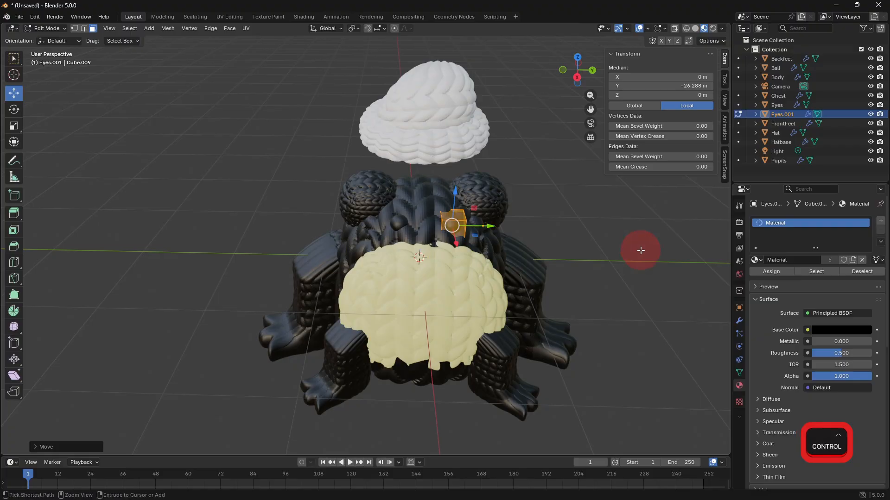
pyautogui.hotkey('ctrl', 'z')
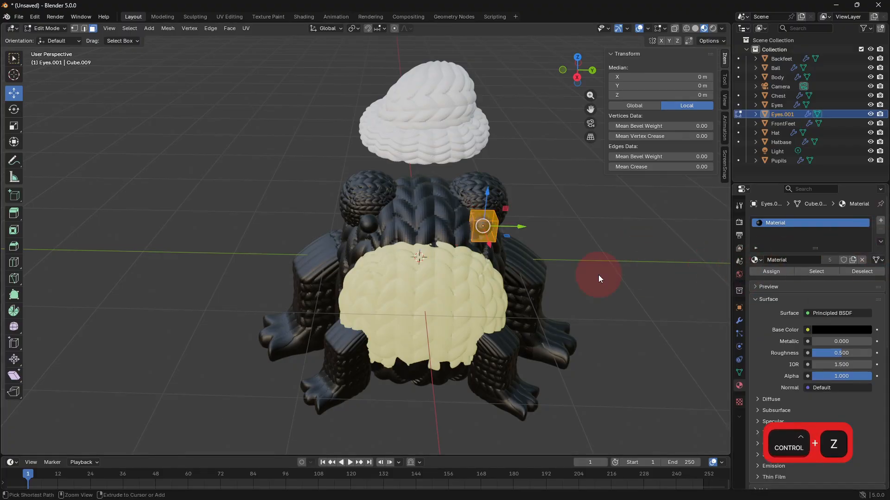
pyautogui.hotkey('ctrl', 'z')
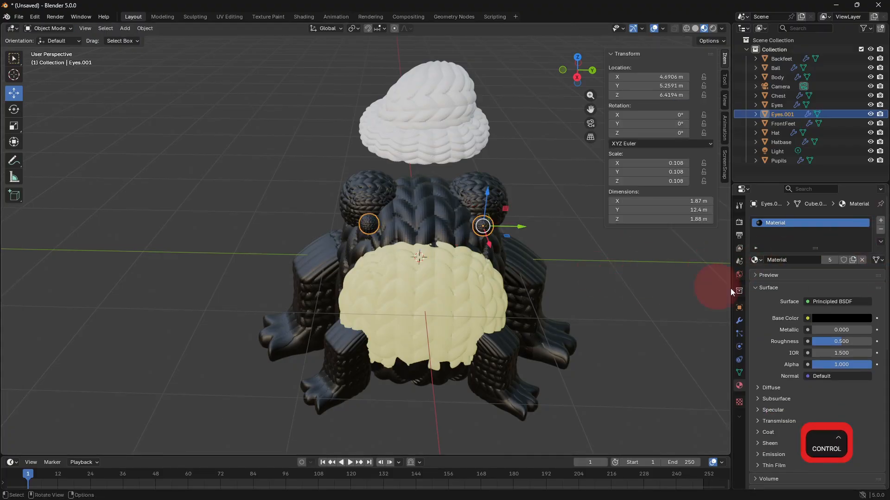
# - Try setting the nostrils' shared material to white, and undo the color changes back to green
pyautogui.click(840, 319)
pyautogui.moveTo(864, 229); pyautogui.dragTo(864, 160)
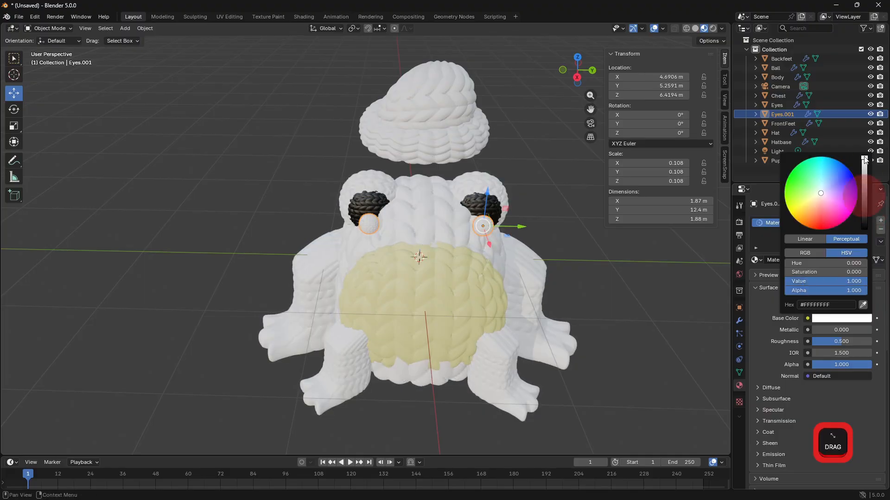
pyautogui.click(676, 269)
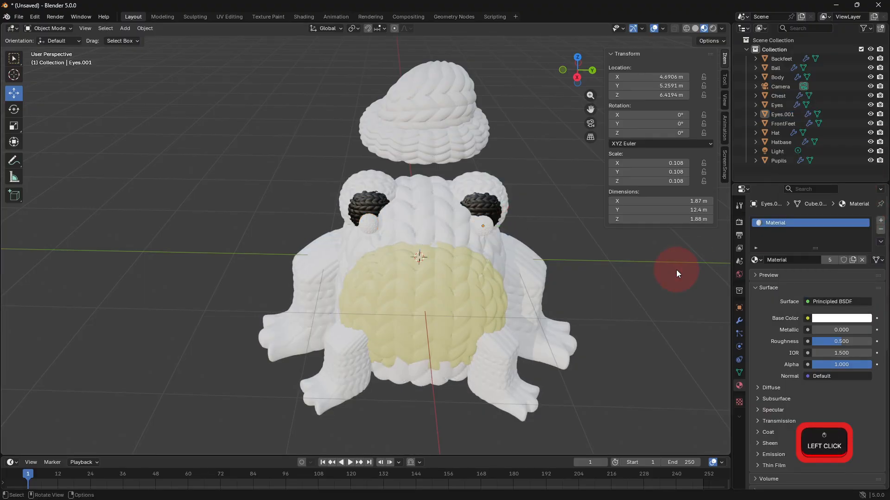
pyautogui.hotkey('ctrl', 'z')
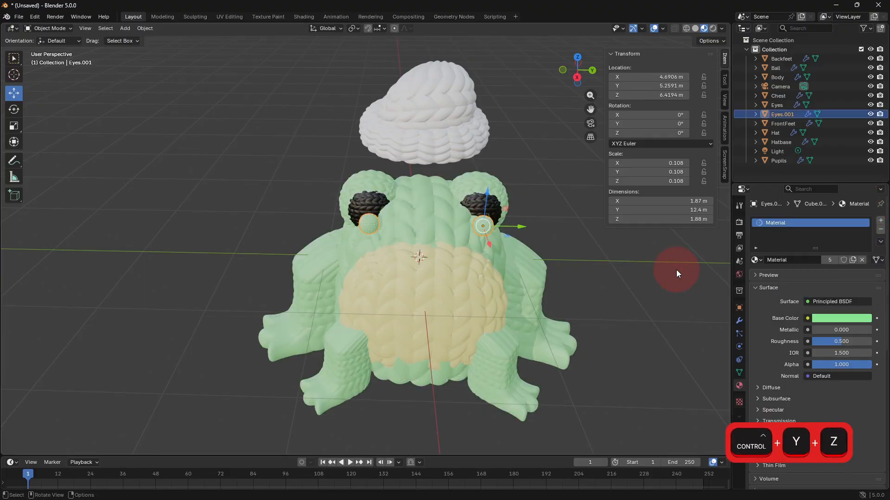
pyautogui.hotkey('ctrl', 'z')
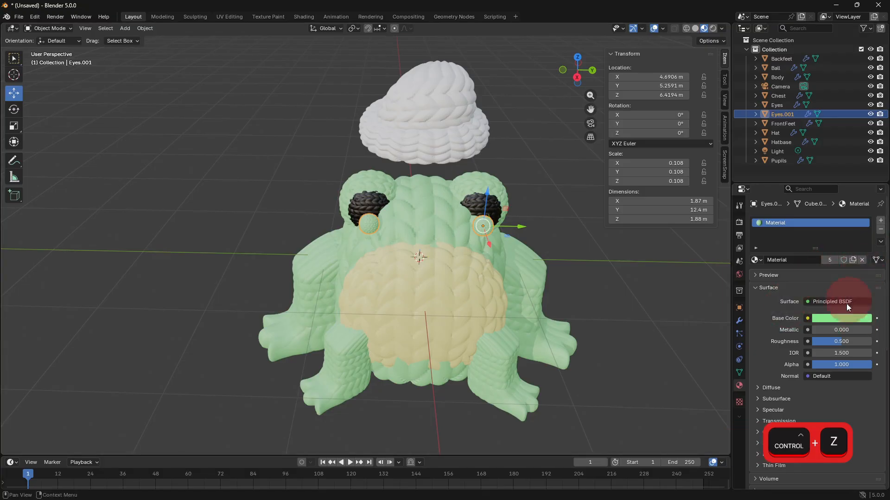
# - Replace the nostrils' shared green material with the pupils' existing black Material.001
pyautogui.click(882, 221)
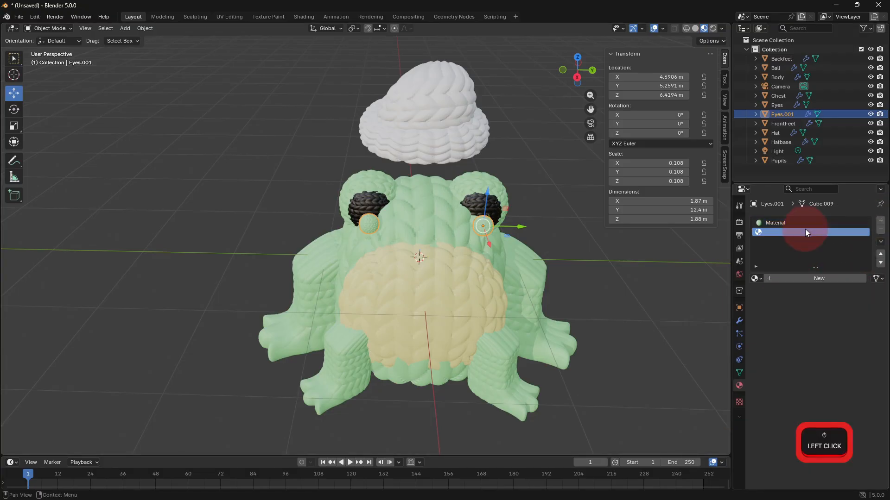
pyautogui.click(879, 231)
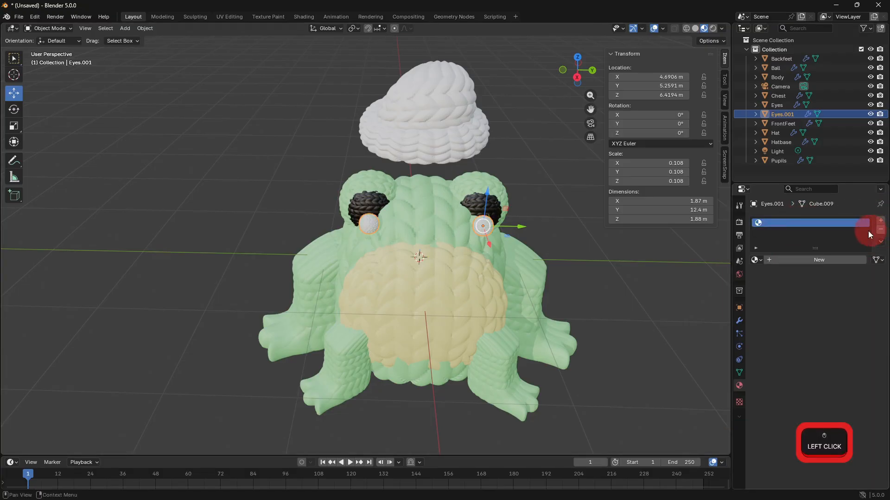
pyautogui.click(808, 261)
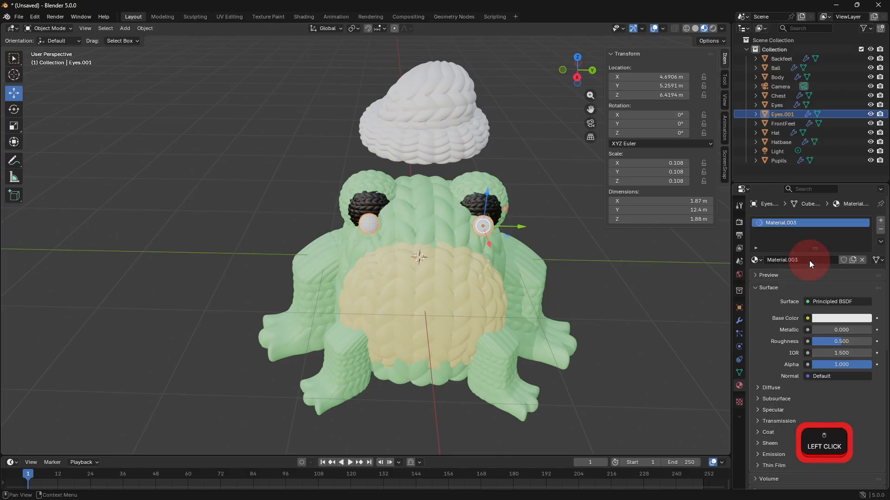
pyautogui.click(880, 230)
pyautogui.click(757, 260)
pyautogui.click(783, 286)
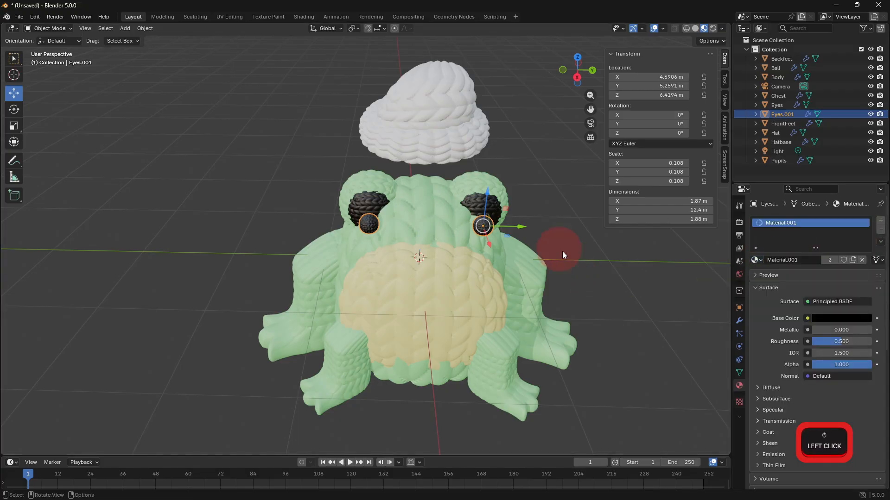
# - Move the nostrils closer together along Y to about 2.29 m and remove their Displace modifier
pyautogui.moveTo(522, 227); pyautogui.dragTo(482, 230)
pyautogui.click(739, 320)
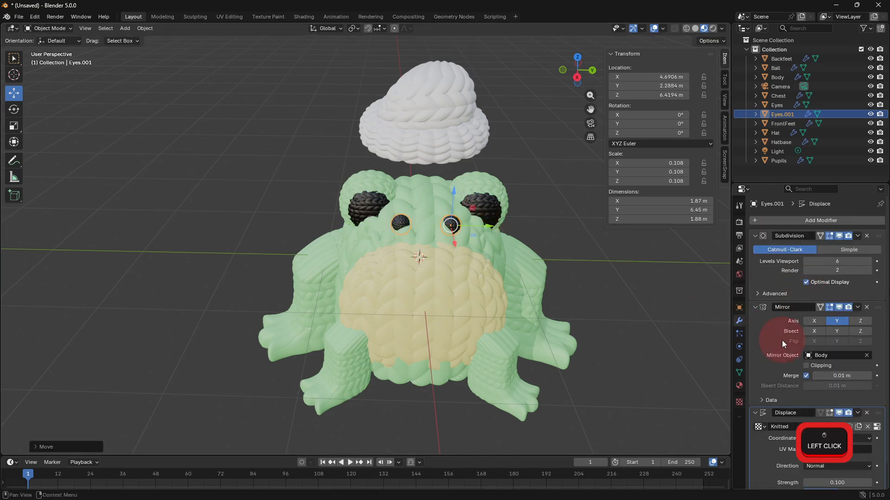
pyautogui.scroll(-1, 782, 343)
pyautogui.moveTo(592, 318); pyautogui.dragTo(452, 209, button='middle')
pyautogui.click(591, 282)
pyautogui.click(386, 246)
pyautogui.moveTo(445, 254); pyautogui.dragTo(612, 264, button='middle')
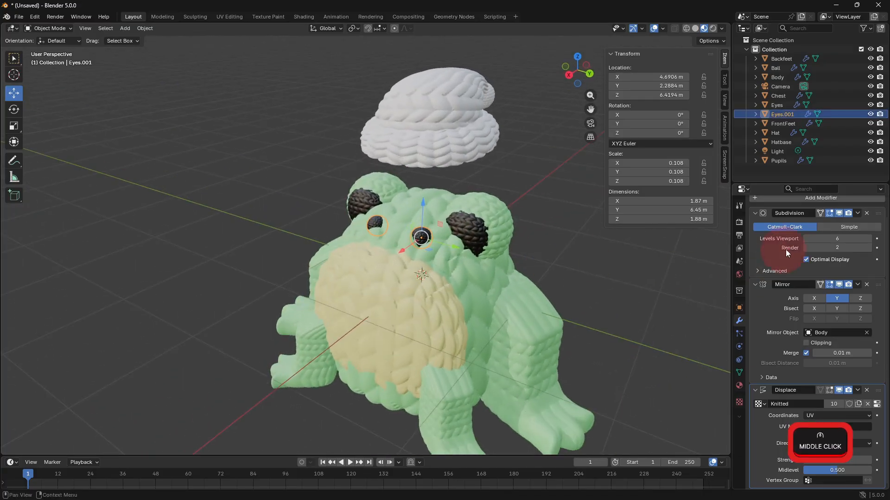
pyautogui.click(866, 391)
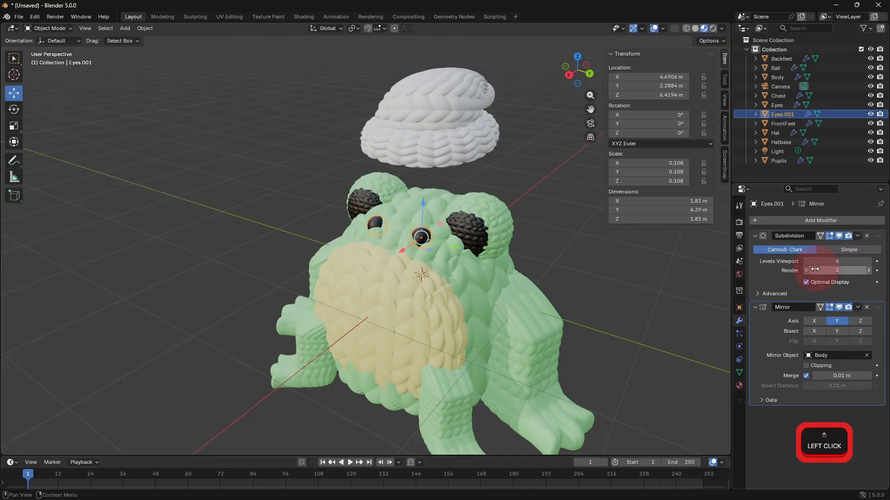
# - Lower the nostrils' Subdivision viewport level to 1
pyautogui.click(641, 282)
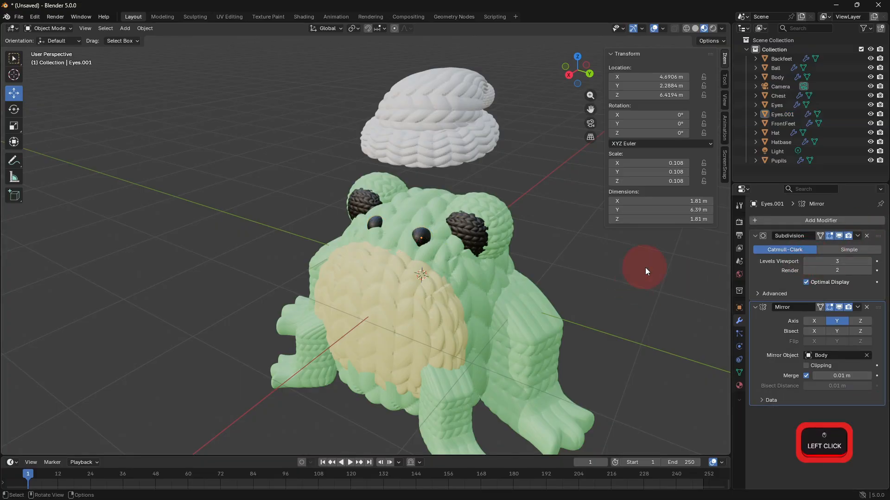
pyautogui.moveTo(644, 268); pyautogui.dragTo(696, 268, button='middle')
pyautogui.click(805, 261)
pyautogui.click(805, 261)
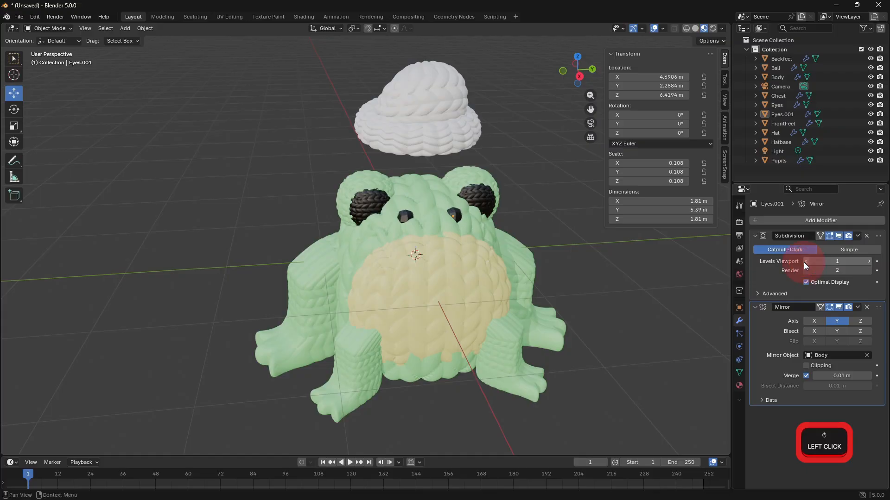
# - Reposition the nostrils slightly outward and down to about Y 2.54 m and Z 6.26 m, and deselect them
pyautogui.click(457, 210)
pyautogui.moveTo(457, 210)
pyautogui.mouseDown(button='middle')
pyautogui.moveTo(562, 242)
pyautogui.moveTo(456, 216)
pyautogui.mouseUp(button='middle')
pyautogui.moveTo(469, 233); pyautogui.dragTo(451, 216)
pyautogui.click(711, 287)
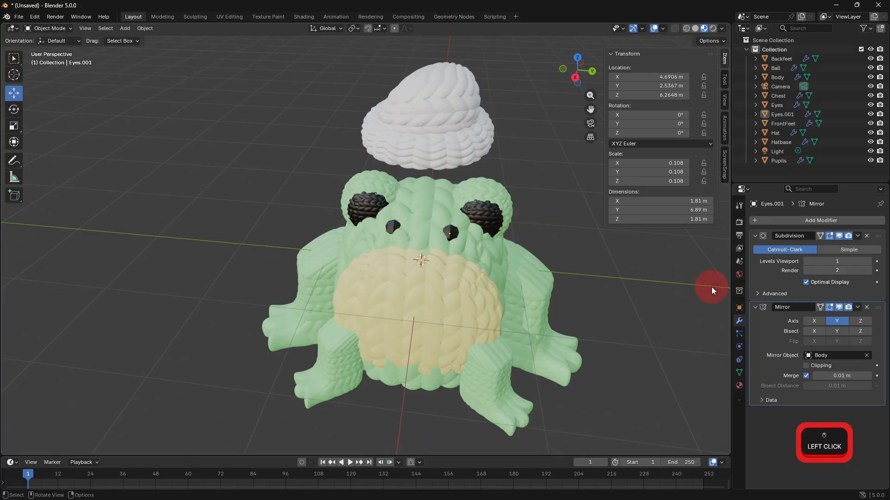
# - Select the main part of the hat and give it a new material
pyautogui.moveTo(638, 282); pyautogui.dragTo(557, 282, button='middle')
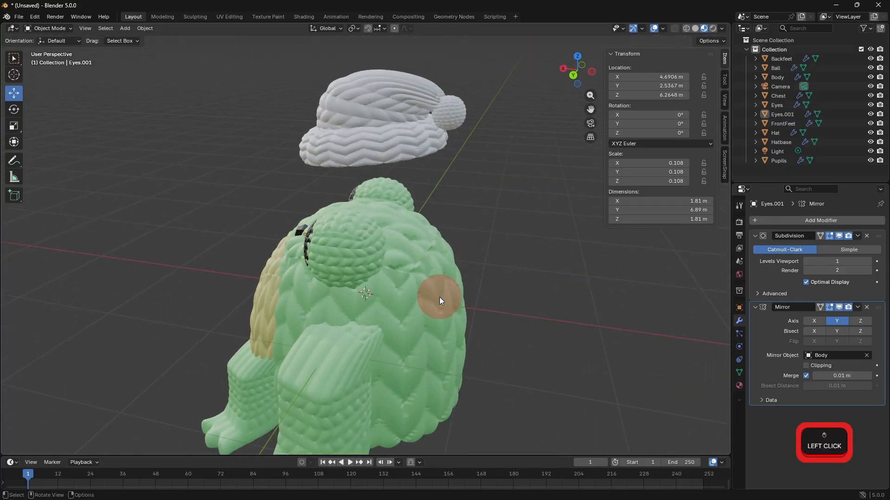
pyautogui.moveTo(439, 297); pyautogui.dragTo(438, 271, button='middle')
pyautogui.click(431, 117)
pyautogui.moveTo(432, 117); pyautogui.dragTo(477, 188, button='middle')
pyautogui.click(739, 385)
pyautogui.moveTo(658, 352); pyautogui.dragTo(507, 209, button='middle')
pyautogui.click(441, 129)
pyautogui.moveTo(441, 129); pyautogui.dragTo(450, 159, button='middle')
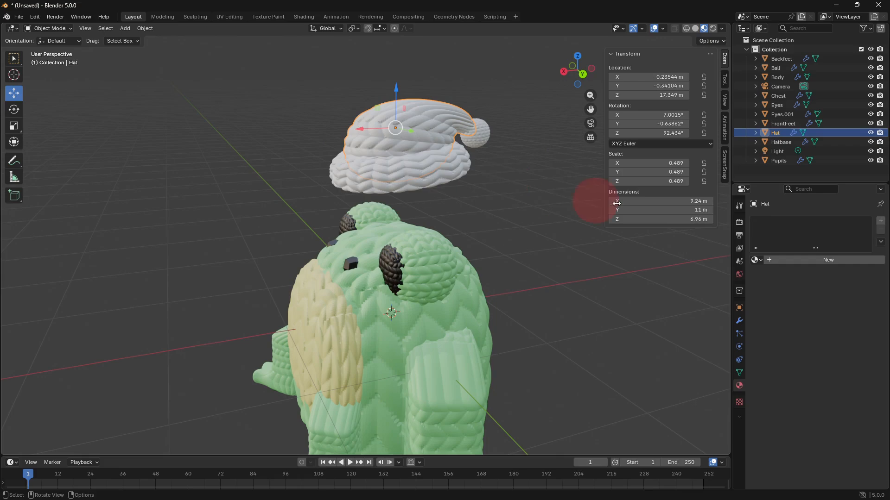
pyautogui.click(776, 261)
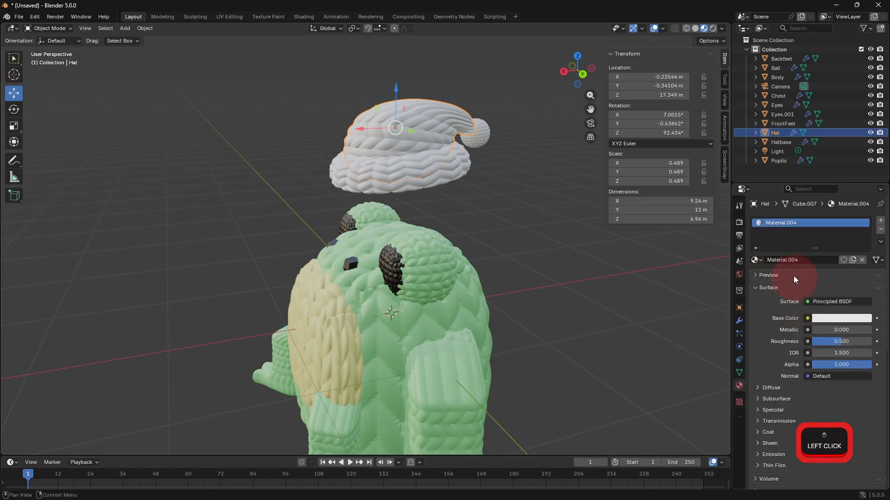
# - Set the Base Color of the hat's new material to red, about #E70F0F
pyautogui.click(756, 260)
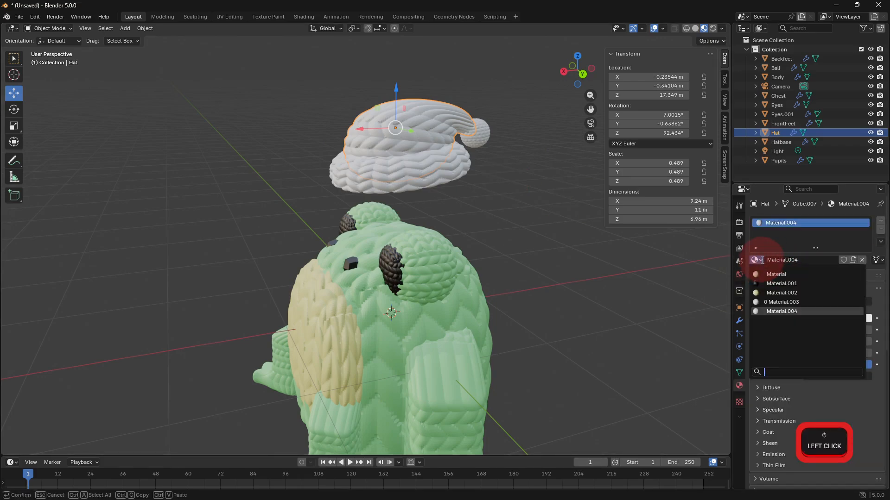
pyautogui.click(763, 261)
pyautogui.click(823, 323)
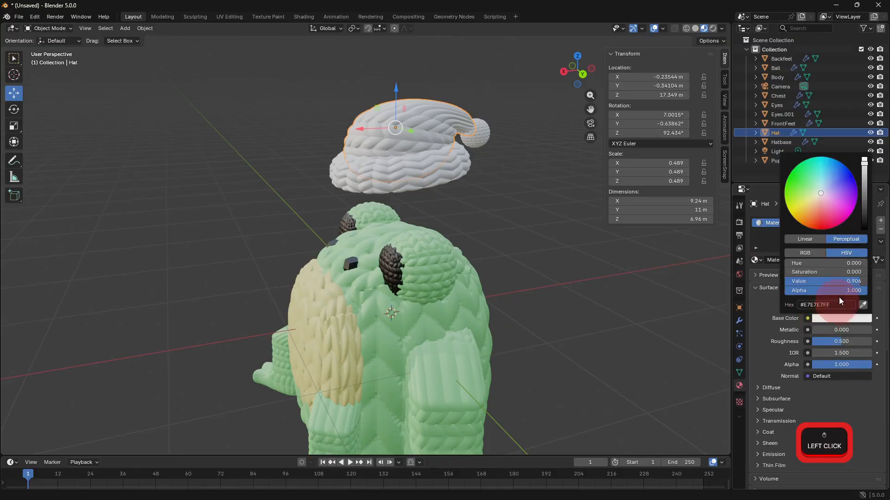
pyautogui.moveTo(820, 192); pyautogui.dragTo(820, 227)
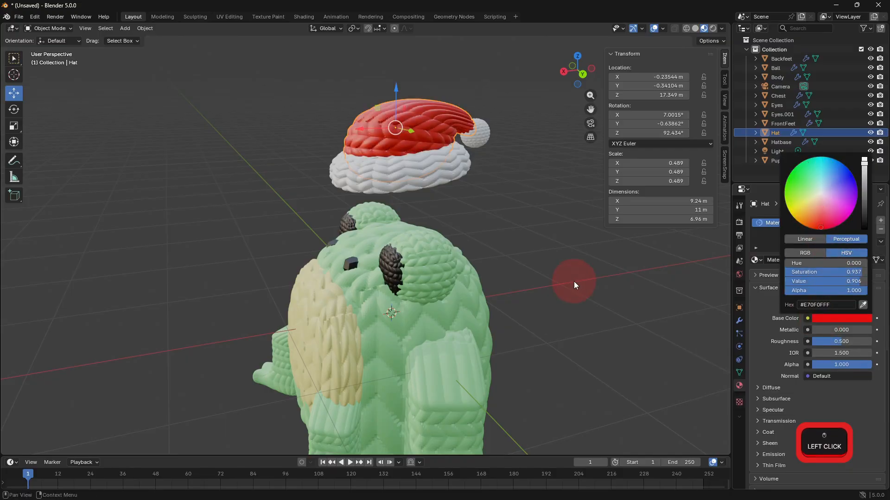
# - Edit the hat's mesh and shift its side face on the frog's right toward the front, to a local median Y of about -4.3 m
pyautogui.moveTo(576, 283); pyautogui.dragTo(585, 255, button='middle')
pyautogui.click(585, 255)
pyautogui.moveTo(530, 266); pyautogui.dragTo(549, 313, button='middle')
pyautogui.scroll(-1, 463, 199)
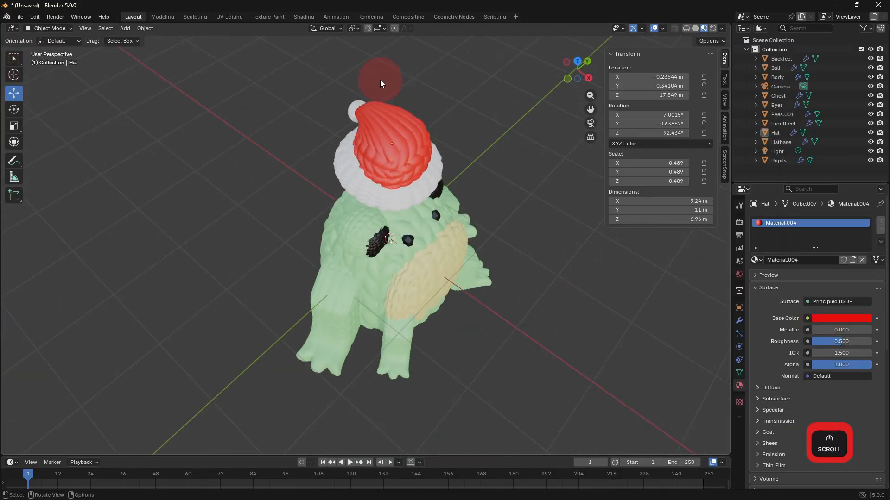
pyautogui.click(389, 141)
pyautogui.moveTo(458, 180); pyautogui.dragTo(500, 134, button='middle')
pyautogui.scroll(1, 491, 151)
pyautogui.press('Tab')
pyautogui.keyDown('shift'); pyautogui.moveTo(479, 185); pyautogui.dragTo(425, 160, button='middle'); pyautogui.keyUp('shift')
pyautogui.scroll(2, 526, 188)
pyautogui.click(445, 198)
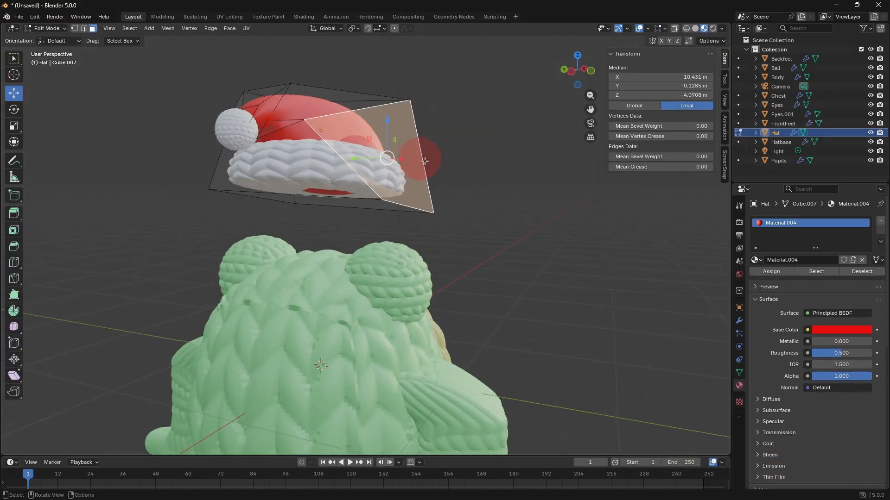
pyautogui.moveTo(400, 159); pyautogui.dragTo(453, 159)
# - Move the same hat side face outward and back toward the pom-pom, to a local median of about X -13.7 m and Y -1.08 m
pyautogui.moveTo(457, 214); pyautogui.dragTo(360, 199, button='middle')
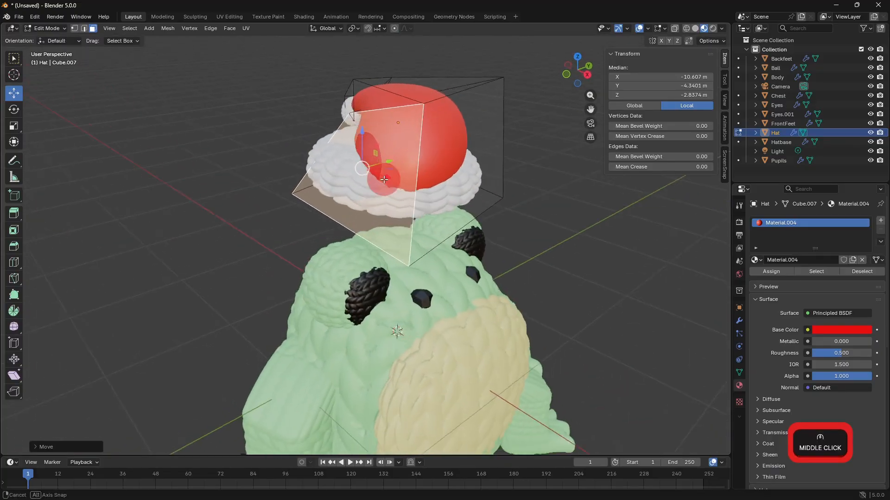
pyautogui.moveTo(377, 167); pyautogui.dragTo(361, 171)
pyautogui.moveTo(388, 180); pyautogui.dragTo(453, 175, button='middle')
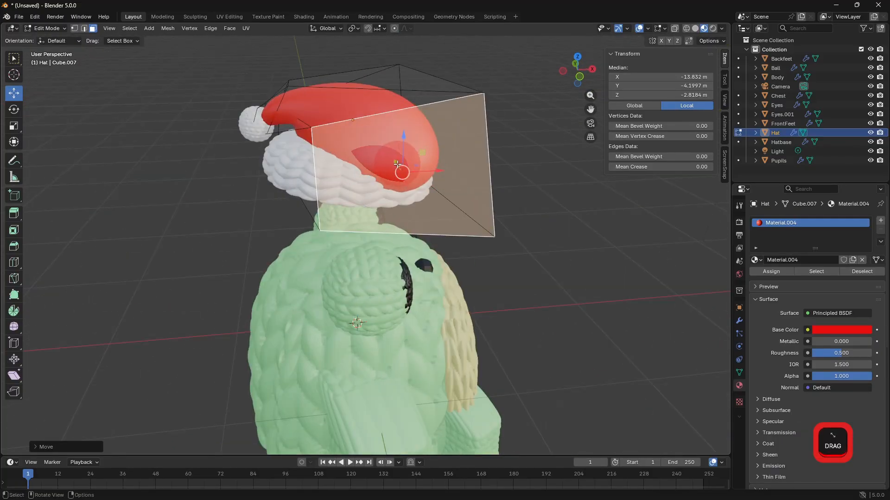
pyautogui.moveTo(414, 171); pyautogui.dragTo(391, 170)
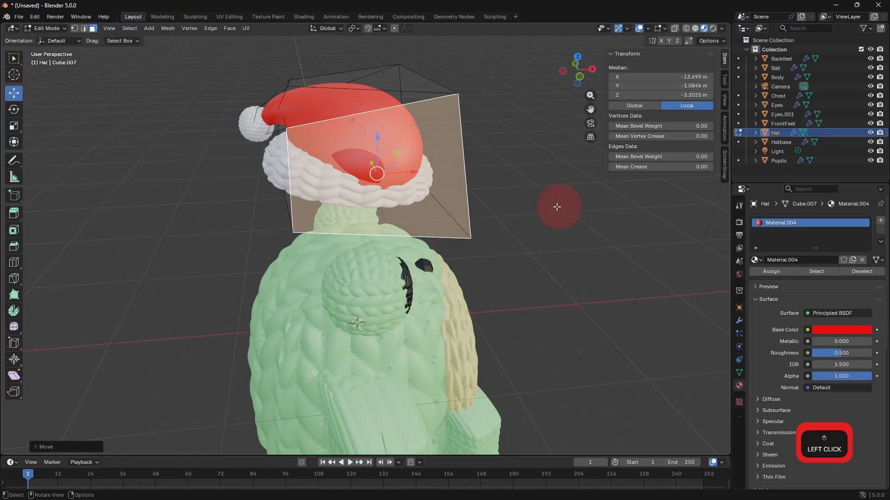
# - Pull the hat's rear face below the pom-pom outward to a local median Y of about 11.5 m
pyautogui.click(557, 207)
pyautogui.moveTo(515, 222); pyautogui.dragTo(592, 209, button='middle')
pyautogui.click(433, 195)
pyautogui.moveTo(432, 194); pyautogui.dragTo(340, 203, button='middle')
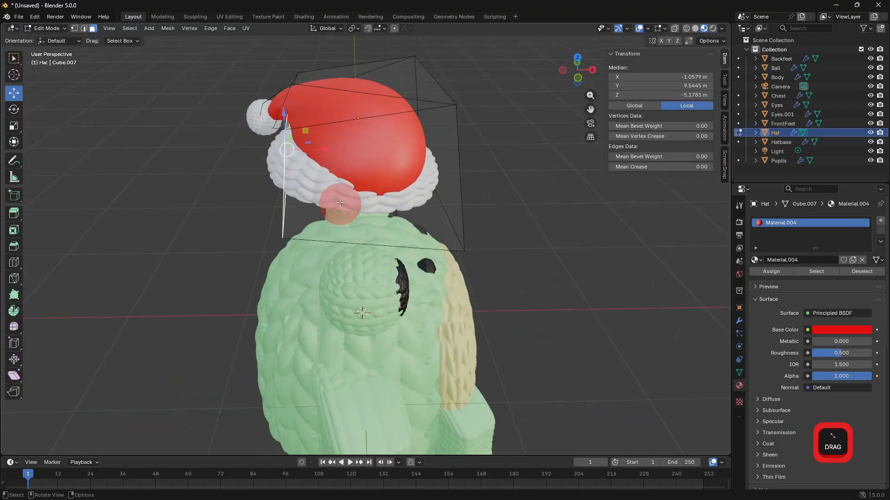
pyautogui.moveTo(490, 188); pyautogui.dragTo(477, 176, button='middle')
pyautogui.click(477, 177)
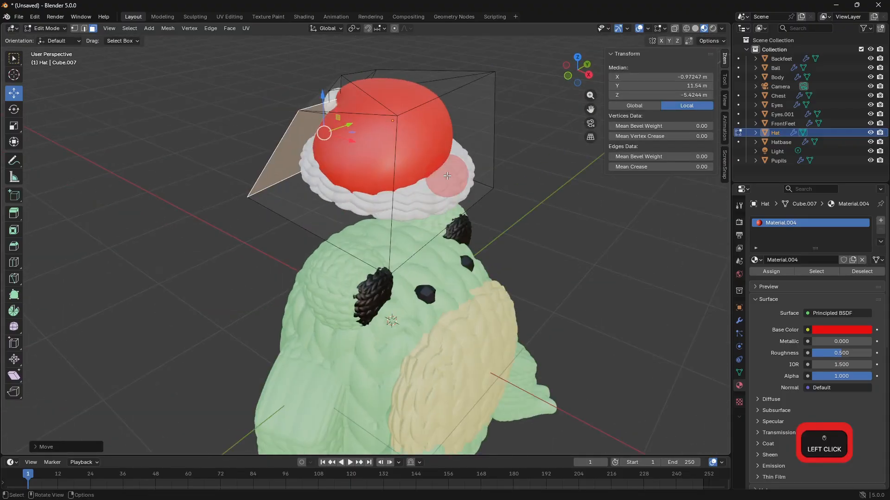
pyautogui.moveTo(477, 176); pyautogui.dragTo(496, 175)
pyautogui.moveTo(496, 175); pyautogui.dragTo(350, 183, button='middle')
pyautogui.click(526, 174)
# - Move the hat's side face on the frog's right slightly inward, deselect it and return to Object Mode
pyautogui.moveTo(393, 164); pyautogui.dragTo(336, 171, button='middle')
pyautogui.click(336, 171)
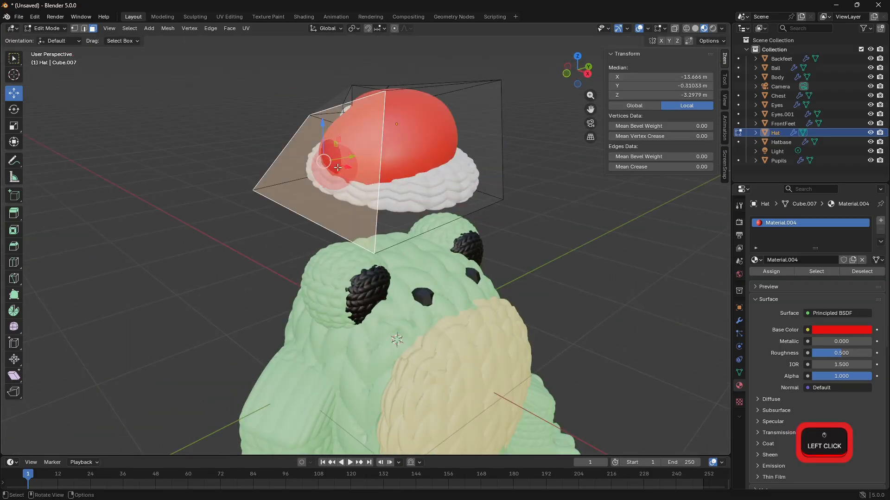
pyautogui.moveTo(334, 156); pyautogui.dragTo(352, 149)
pyautogui.click(526, 201)
pyautogui.moveTo(526, 201); pyautogui.dragTo(409, 207, button='middle')
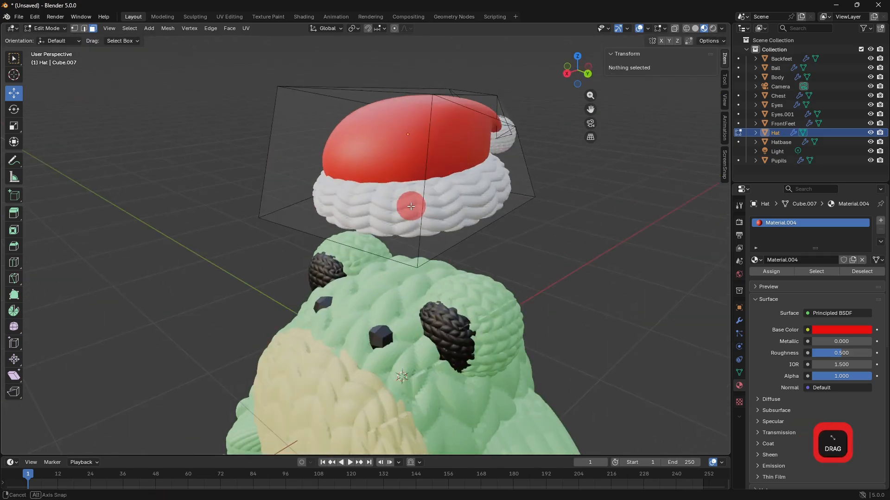
pyautogui.click(478, 208)
pyautogui.moveTo(478, 208); pyautogui.dragTo(374, 195, button='middle')
pyautogui.scroll(-2, 373, 195)
pyautogui.click(595, 264)
pyautogui.press('Tab')
pyautogui.moveTo(596, 263); pyautogui.dragTo(419, 204, button='middle')
pyautogui.click(523, 235)
# - Raise the hat mesh's bottom face slightly to a local median Z of about -9.68 m, and return to Object Mode
pyautogui.click(388, 137)
pyautogui.moveTo(388, 138); pyautogui.dragTo(471, 185, button='middle')
pyautogui.press('Tab')
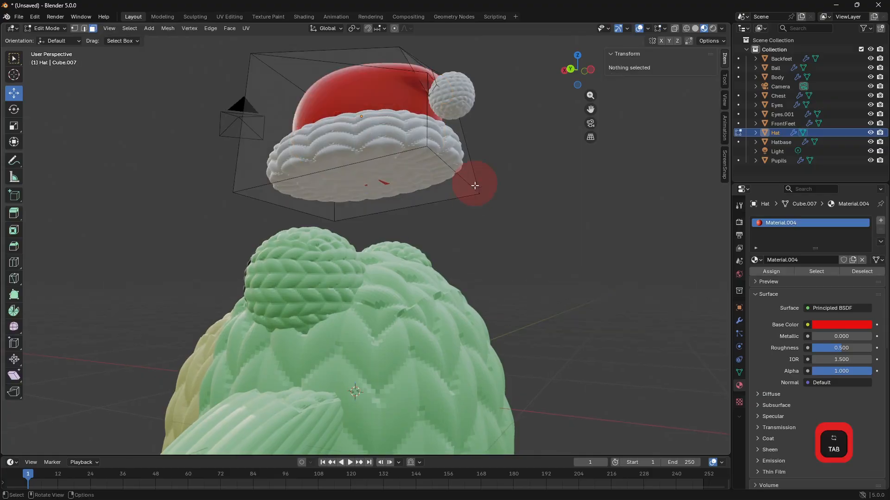
pyautogui.click(429, 226)
pyautogui.moveTo(370, 174); pyautogui.dragTo(370, 170)
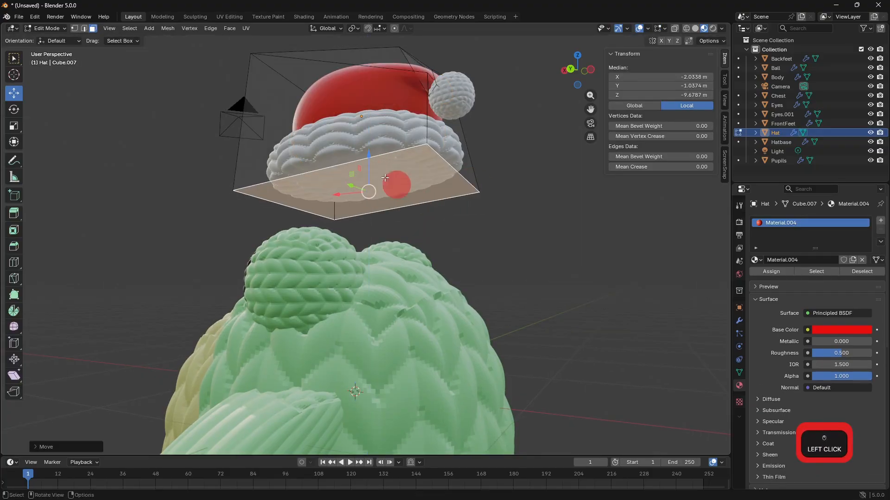
pyautogui.click(512, 247)
pyautogui.moveTo(512, 247); pyautogui.dragTo(530, 262, button='middle')
pyautogui.press('Tab')
pyautogui.click(549, 279)
pyautogui.scroll(-2, 540, 264)
pyautogui.moveTo(479, 206); pyautogui.dragTo(450, 249, button='middle')
pyautogui.scroll(5, 450, 246)
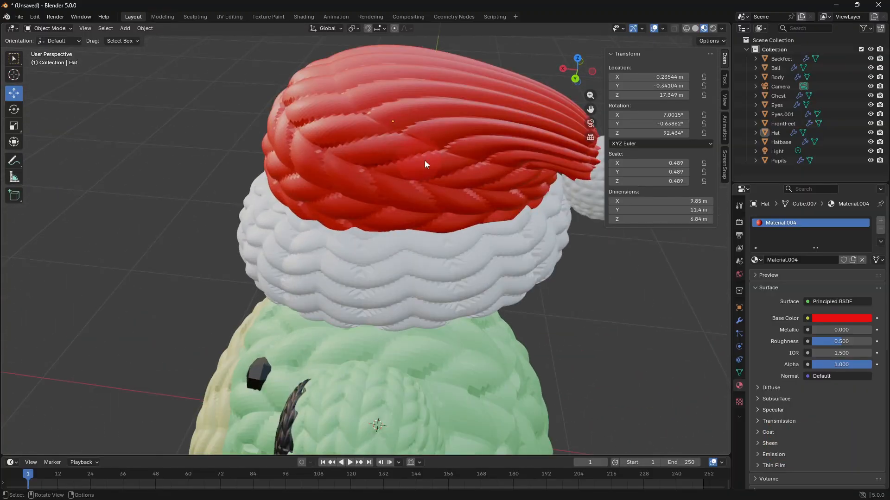
# - Examine the stretched knit pattern near the pom-pom and the hat's underlying mesh faces
pyautogui.moveTo(483, 157); pyautogui.dragTo(446, 170, button='middle')
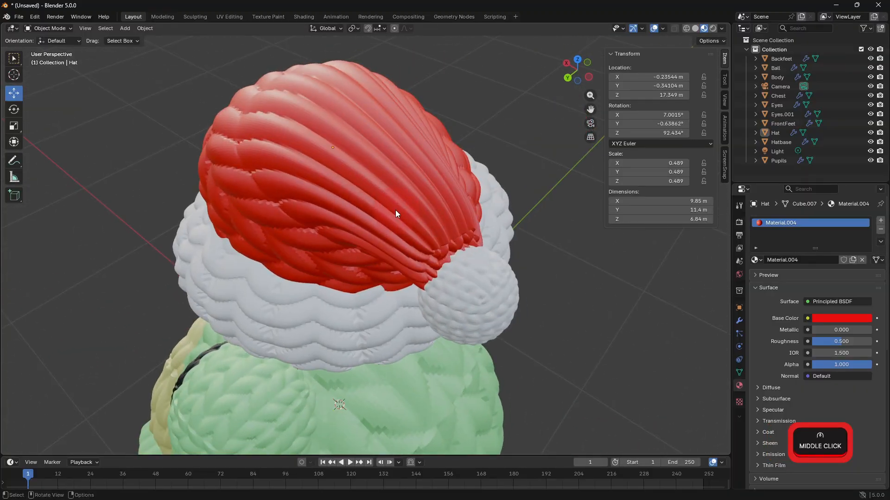
pyautogui.scroll(-2, 396, 213)
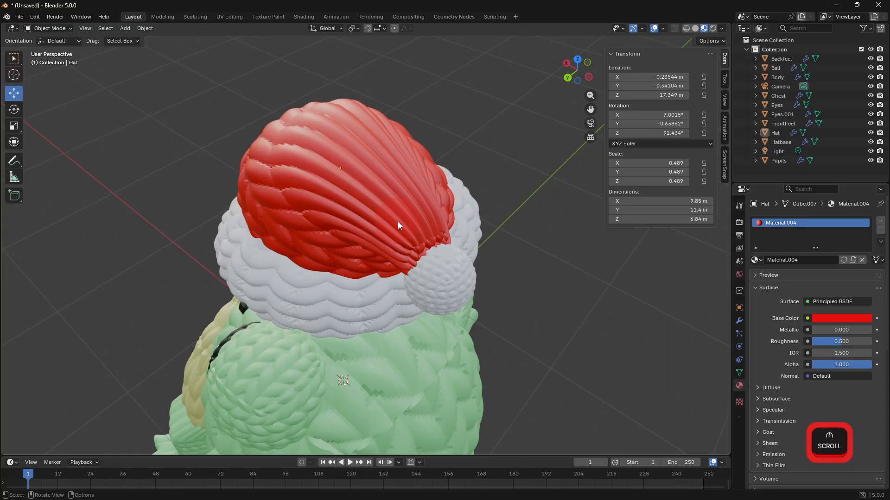
pyautogui.moveTo(479, 216); pyautogui.dragTo(437, 220, button='middle')
pyautogui.click(454, 185)
pyautogui.press('Tab')
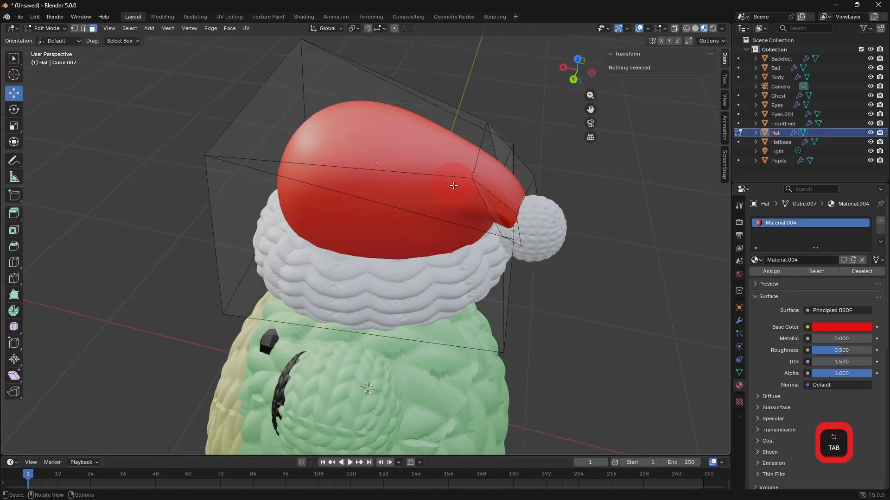
pyautogui.click(491, 185)
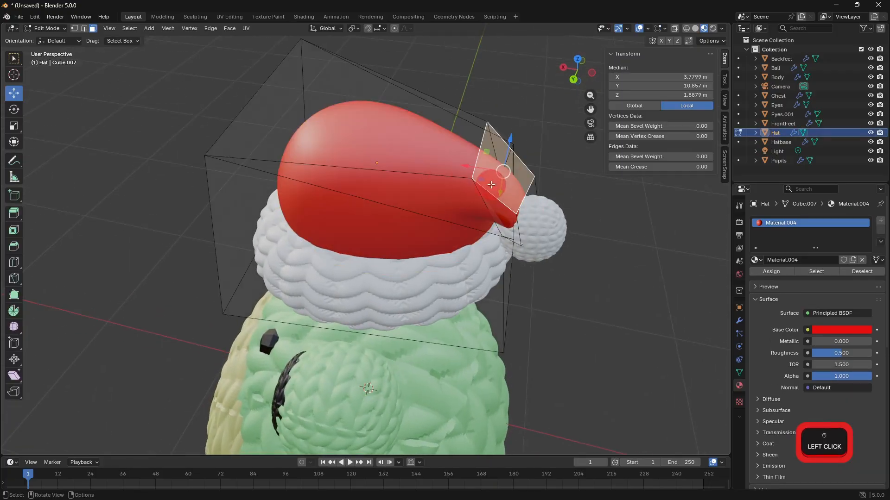
pyautogui.click(448, 155)
pyautogui.moveTo(517, 222); pyautogui.dragTo(515, 231, button='middle')
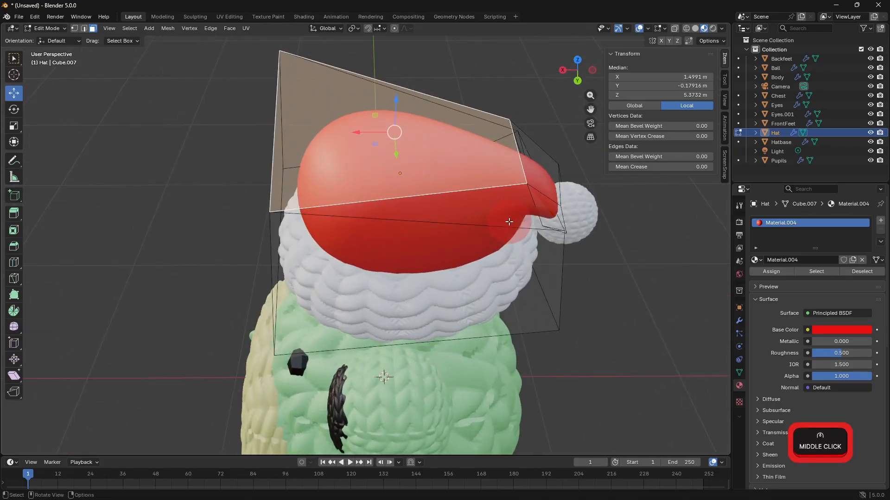
pyautogui.press('Tab')
pyautogui.moveTo(482, 185); pyautogui.dragTo(507, 166, button='middle')
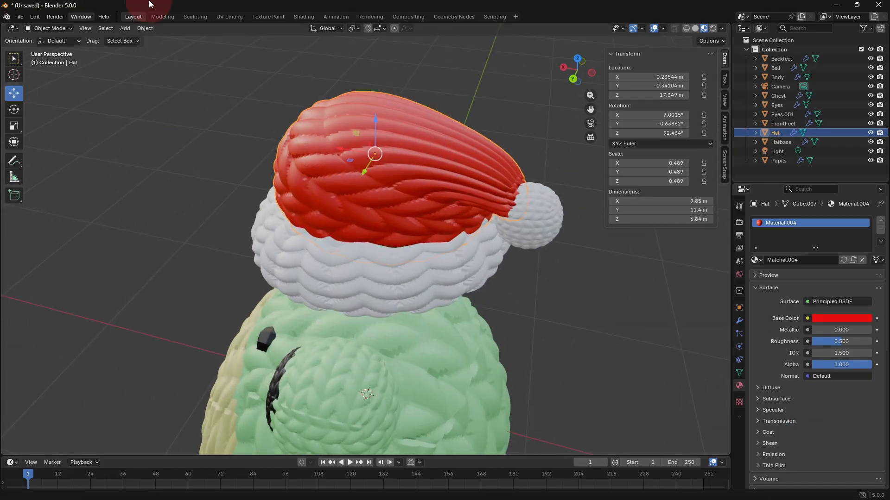
# - Unwrap all of the hat's faces with Smart UV Project, using an Island Margin of 0.2, and return to Object Mode
pyautogui.press('Tab')
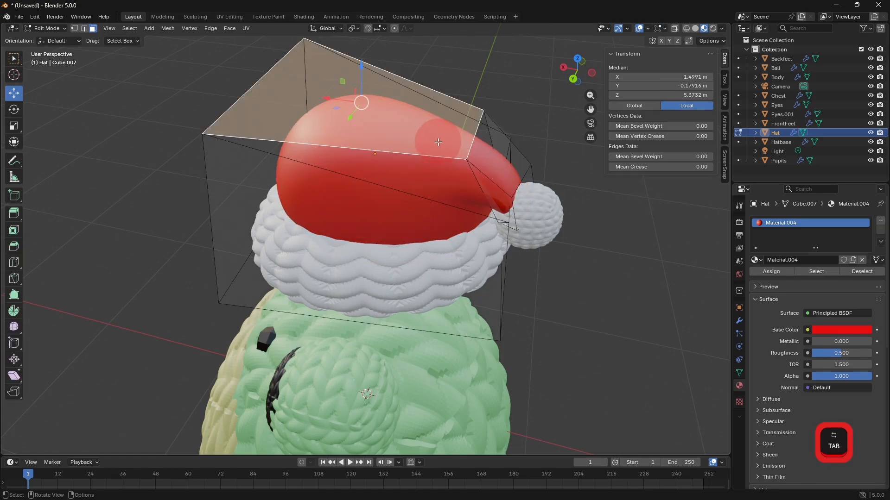
pyautogui.press('a')
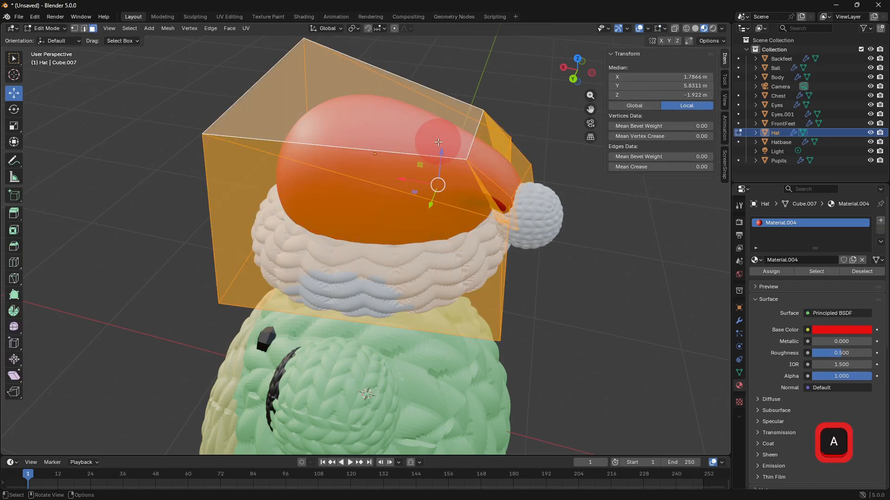
pyautogui.click(246, 31)
pyautogui.click(266, 69)
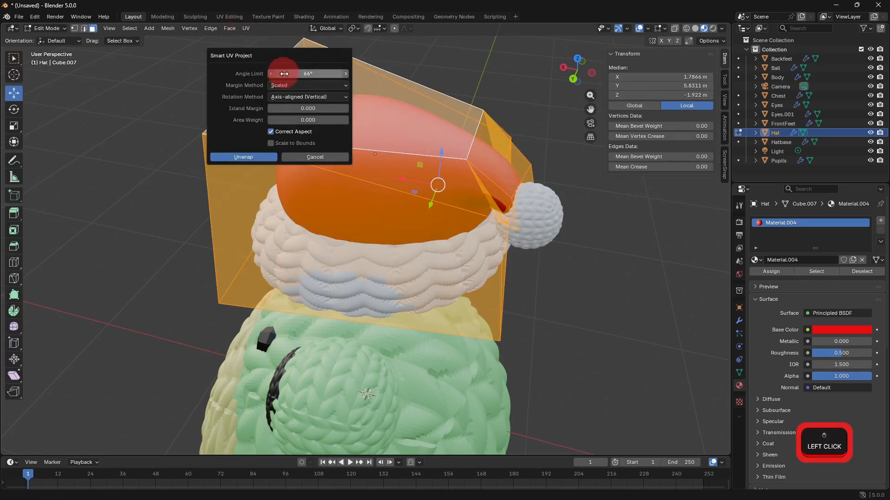
pyautogui.click(299, 106)
pyautogui.write('.2')
pyautogui.click(242, 158)
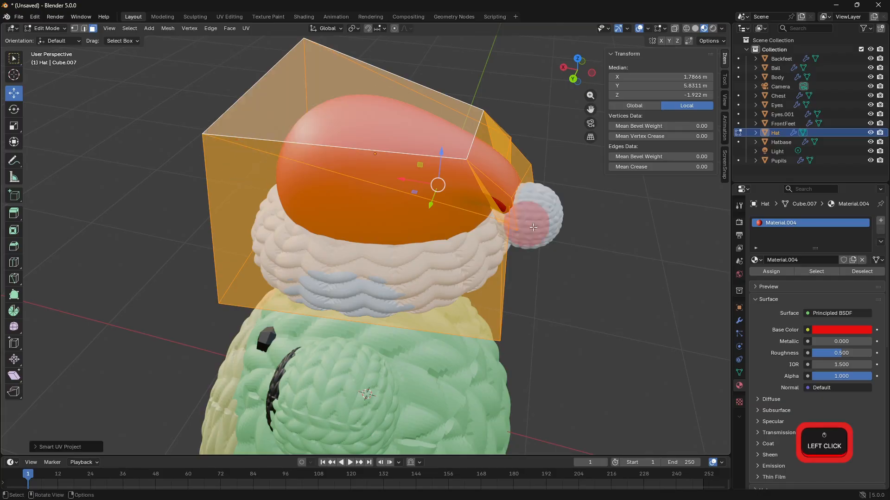
pyautogui.press('Tab')
pyautogui.middleClick(573, 246)
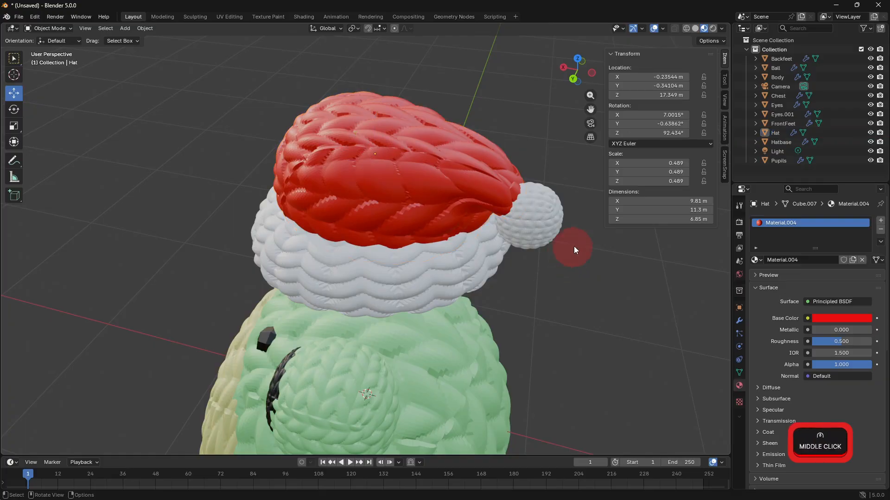
pyautogui.moveTo(574, 246); pyautogui.dragTo(105, 263, button='middle')
# - Try beveling the lower back edge of the body's mesh with one segment, and undo it
pyautogui.scroll(-2, 237, 305)
pyautogui.scroll(-2, 274, 323)
pyautogui.moveTo(371, 360); pyautogui.dragTo(415, 374, button='middle')
pyautogui.click(441, 332)
pyautogui.press('Tab')
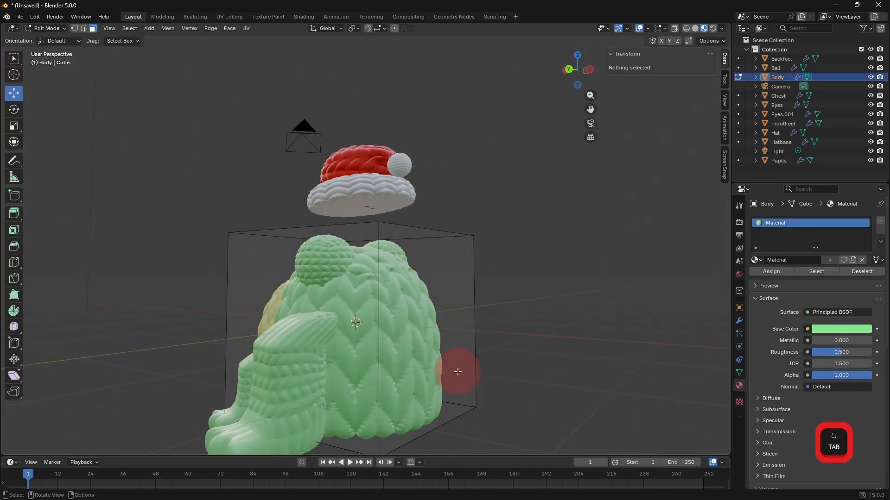
pyautogui.keyDown('shift'); pyautogui.moveTo(468, 401); pyautogui.dragTo(78, 63, button='middle'); pyautogui.keyUp('shift')
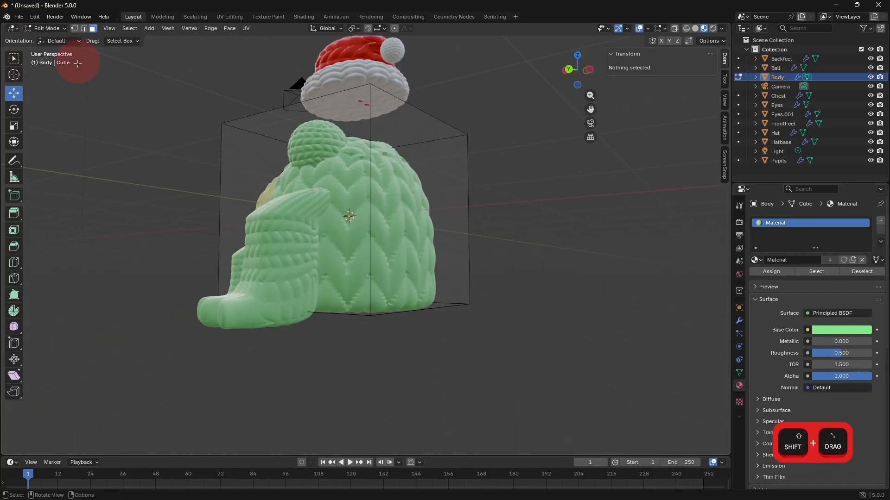
pyautogui.click(83, 29)
pyautogui.click(397, 317)
pyautogui.moveTo(467, 386); pyautogui.dragTo(20, 242, button='middle')
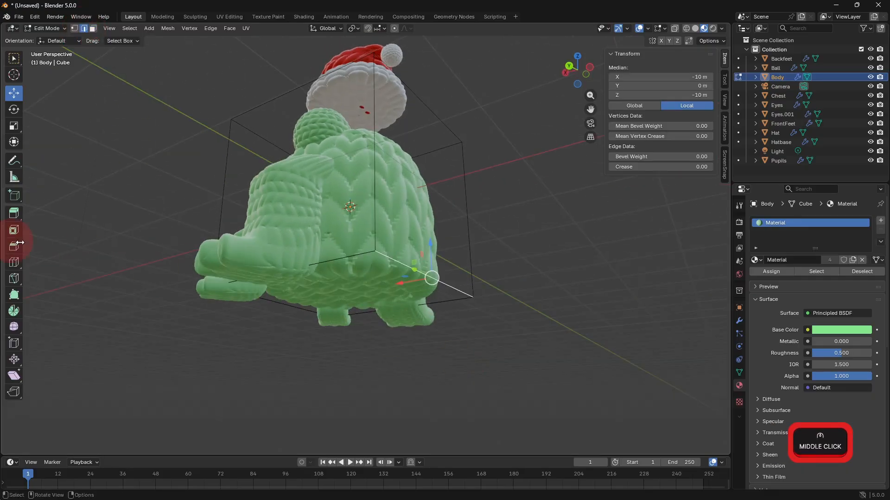
pyautogui.click(13, 250)
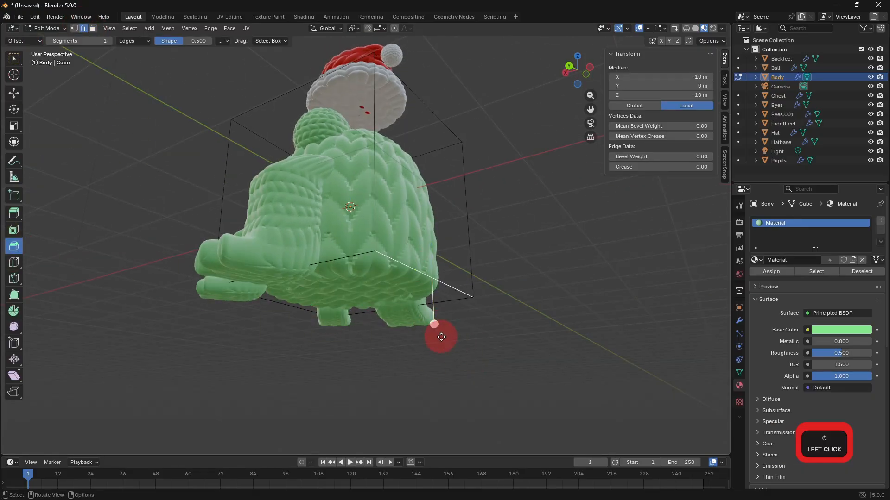
pyautogui.moveTo(441, 337); pyautogui.dragTo(441, 385)
pyautogui.hotkey('ctrl', 'z')
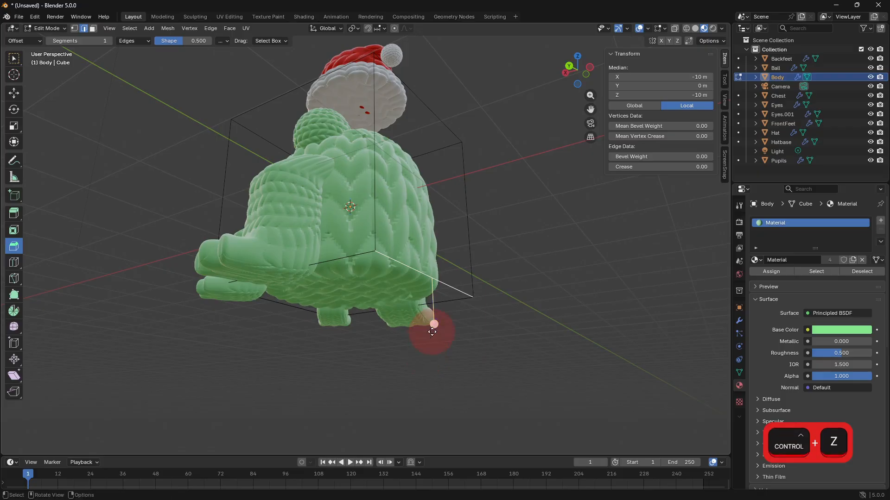
# - Try beveling the body's lower back edge with two segments, and undo it
pyautogui.moveTo(423, 322); pyautogui.dragTo(23, 233, button='middle')
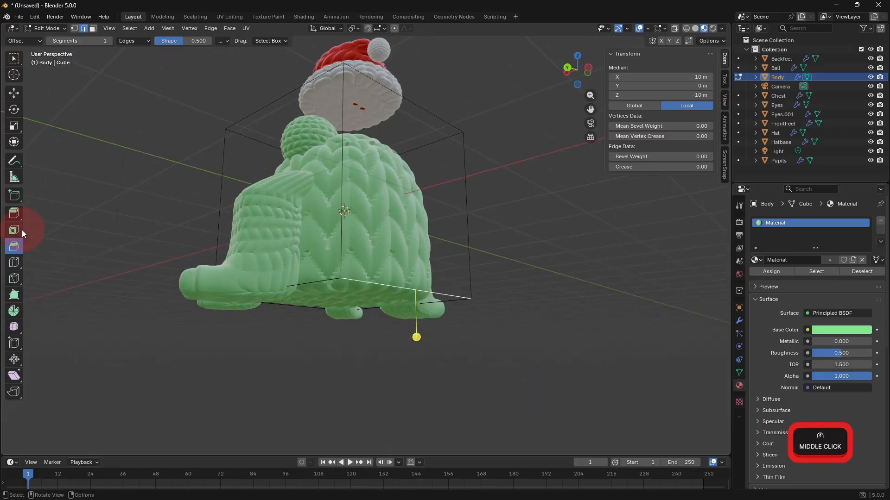
pyautogui.click(107, 41)
pyautogui.moveTo(417, 341); pyautogui.dragTo(397, 327)
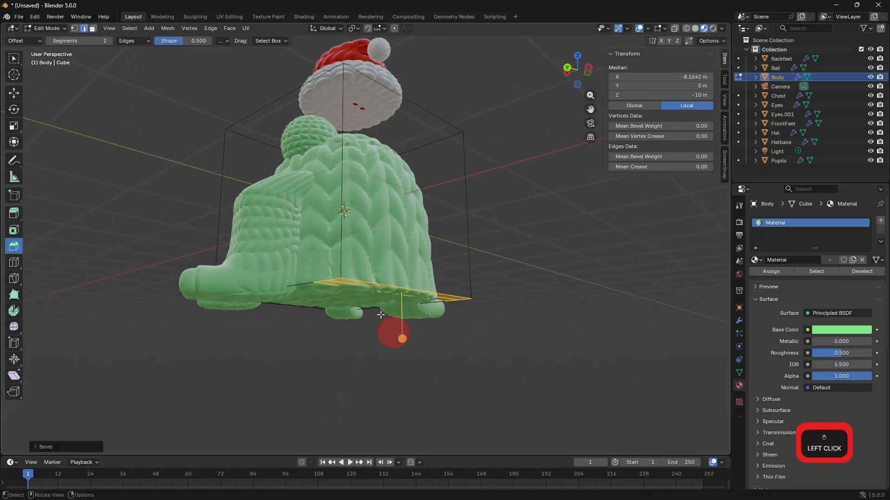
pyautogui.hotkey('ctrl', 'z')
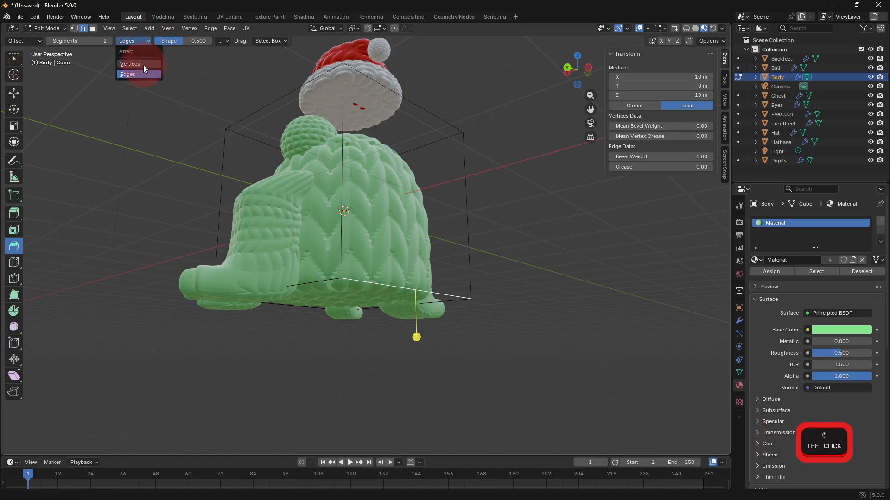
# - Try a two-segment bevel affecting Vertices on the body's edge, undo it, and raise the bevel segments to 3
pyautogui.moveTo(415, 375); pyautogui.dragTo(375, 420)
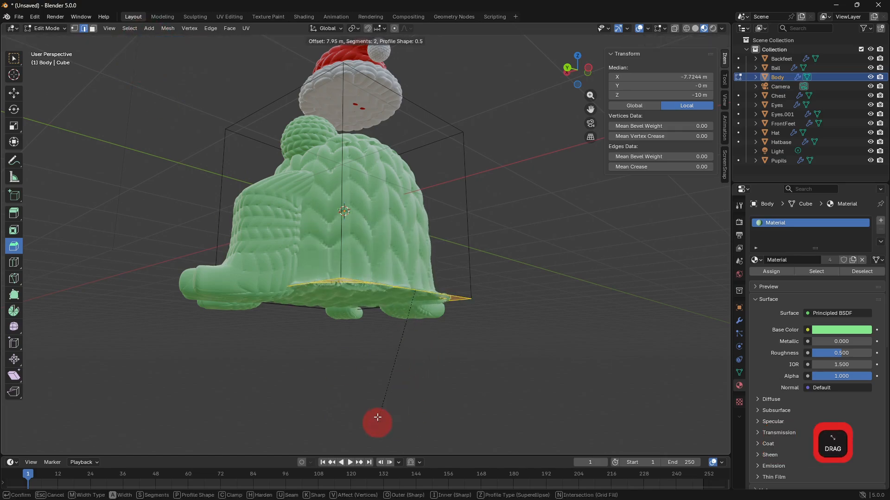
pyautogui.hotkey('ctrl', 'z')
pyautogui.click(109, 42)
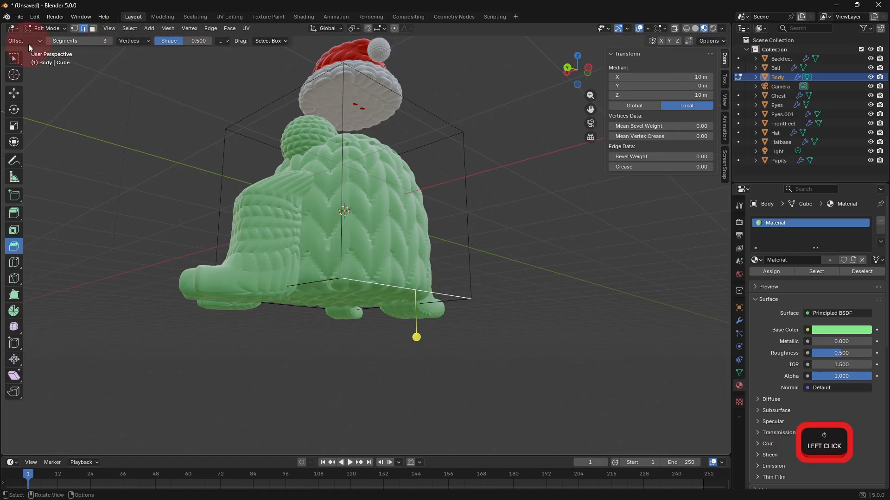
pyautogui.click(328, 377)
# - Try lowering the bottom face of the body's mesh by about 2.4 m along Z, and undo it
pyautogui.press('Tab')
pyautogui.moveTo(419, 431); pyautogui.dragTo(426, 385, button='middle')
pyautogui.press('Tab')
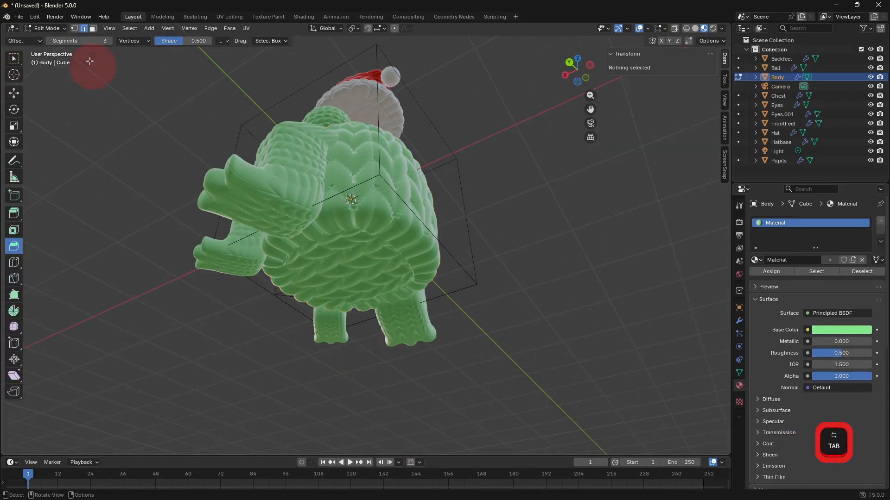
pyautogui.click(94, 28)
pyautogui.click(355, 284)
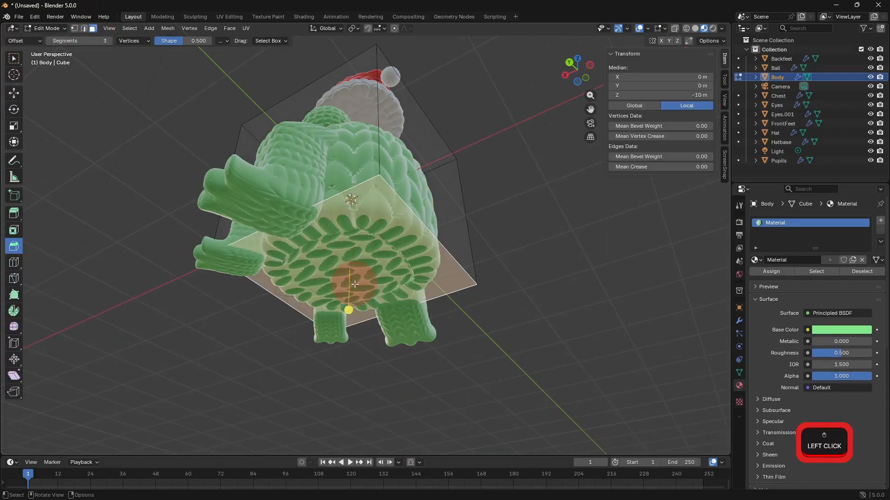
pyautogui.click(9, 96)
pyautogui.moveTo(358, 254); pyautogui.dragTo(357, 268)
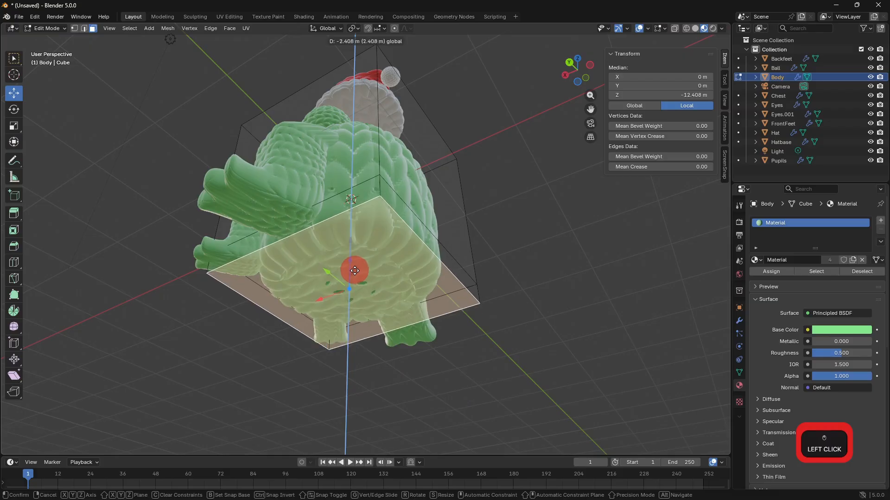
pyautogui.moveTo(468, 352); pyautogui.dragTo(476, 381, button='middle')
pyautogui.hotkey('ctrl', 'z')
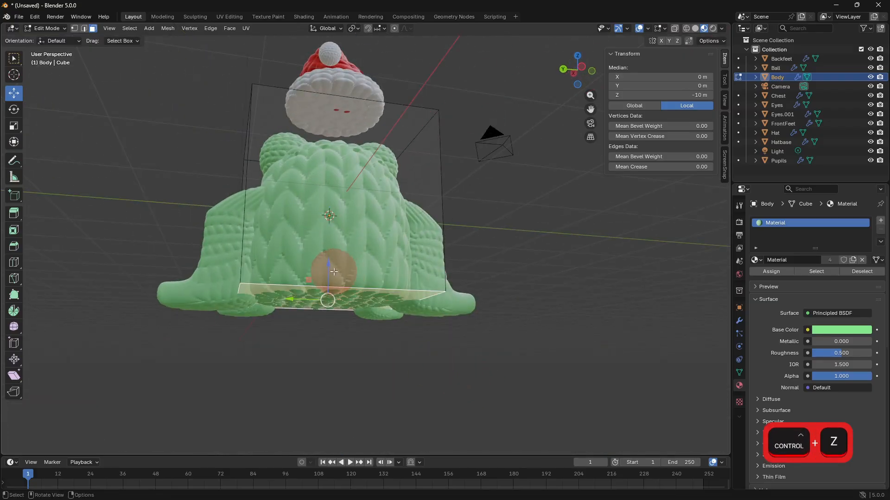
# - Try beveling the body's lower back edge with three segments affecting Vertices, and undo it
pyautogui.click(371, 358)
pyautogui.moveTo(371, 358); pyautogui.dragTo(338, 298, button='middle')
pyautogui.scroll(3, 238, 223)
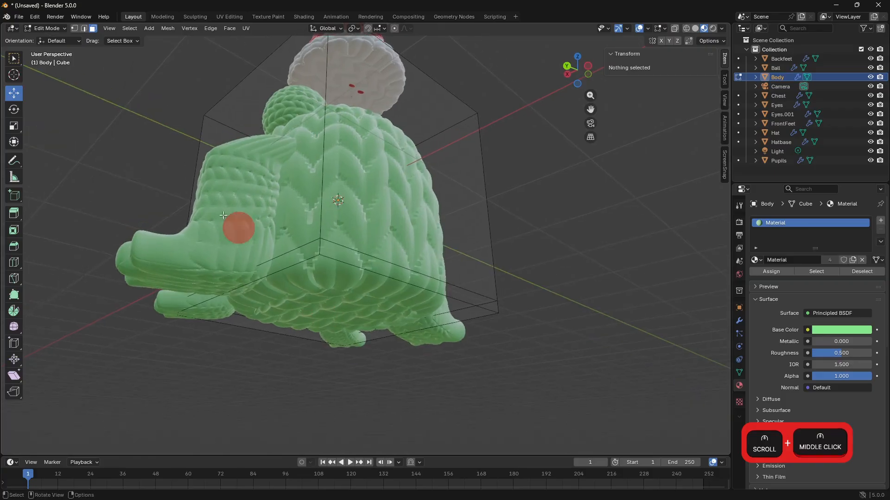
pyautogui.click(85, 28)
pyautogui.click(423, 286)
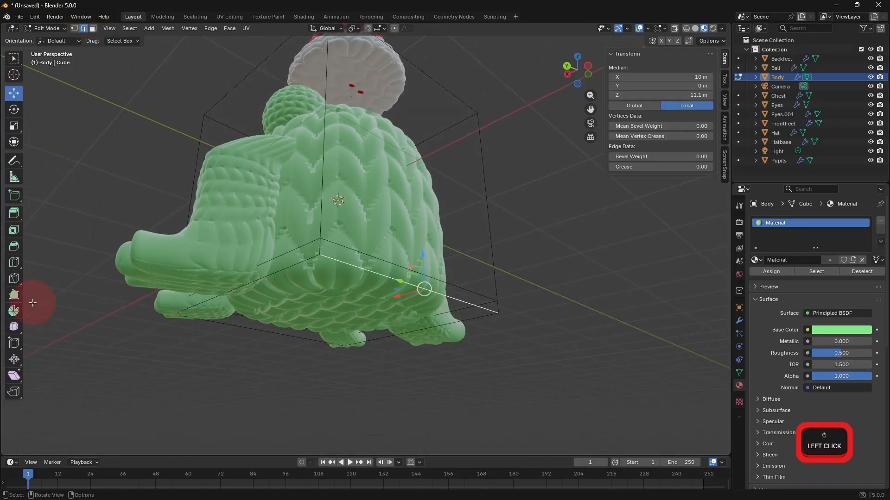
pyautogui.click(15, 247)
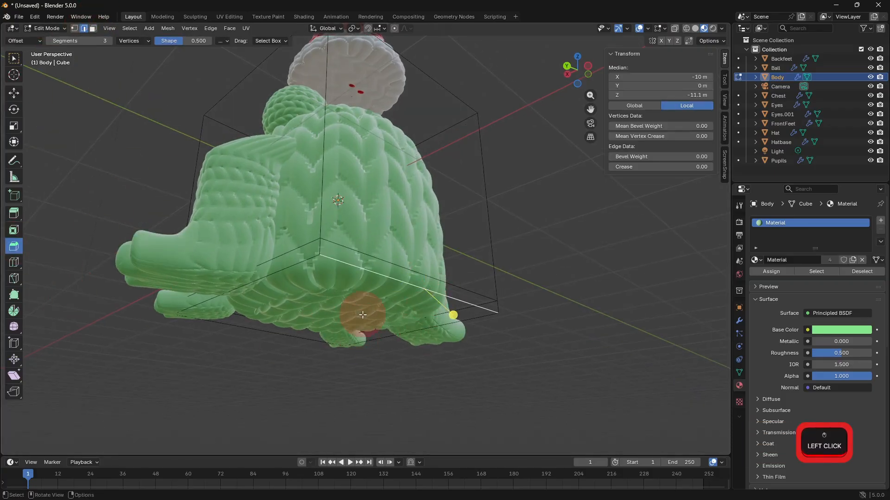
pyautogui.moveTo(363, 315); pyautogui.dragTo(362, 303, button='middle')
pyautogui.moveTo(381, 353); pyautogui.dragTo(449, 389, button='middle')
pyautogui.moveTo(449, 389); pyautogui.dragTo(456, 381)
pyautogui.hotkey('ctrl', 'z')
pyautogui.moveTo(457, 381); pyautogui.dragTo(55, 81, button='middle')
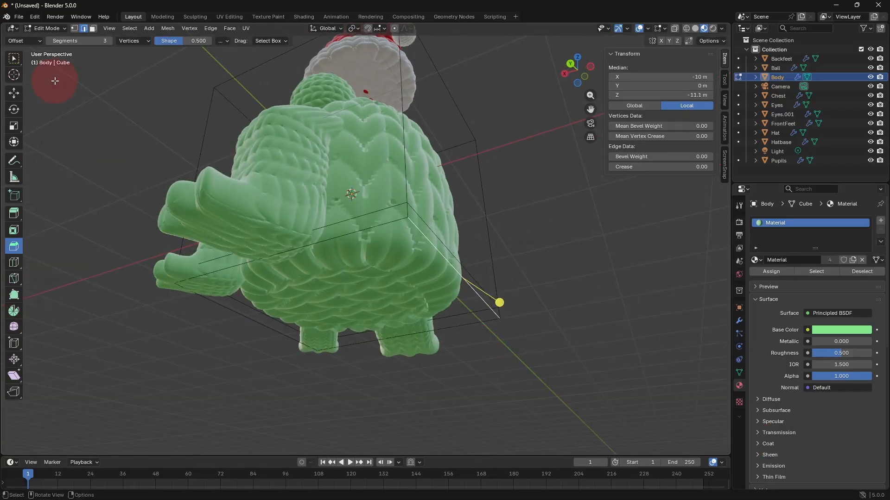
# - Try moving the body's lower back edge inward to about -8 m on X and -10.7 m on Z
pyautogui.click(14, 98)
pyautogui.moveTo(433, 287); pyautogui.dragTo(462, 342)
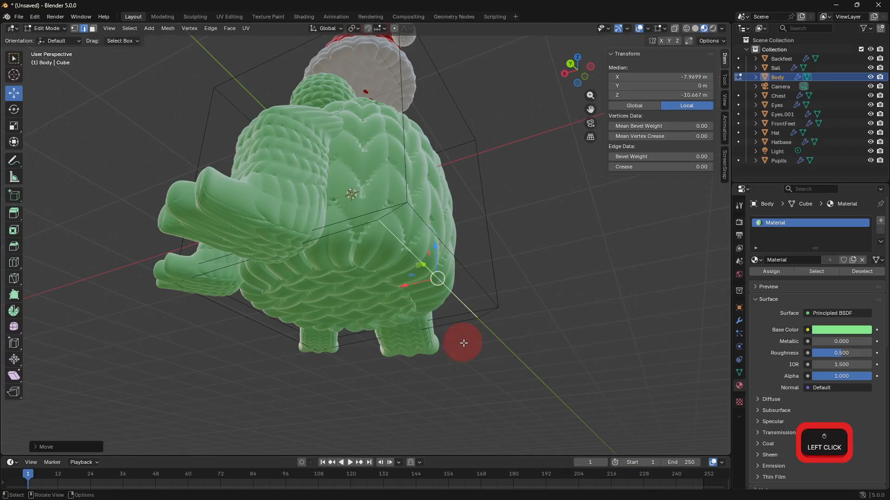
pyautogui.moveTo(462, 342); pyautogui.dragTo(472, 391, button='middle')
# - Move the body's lower back edge inward to about -8.6 m on X and up to about -9.1 m on Z, and return to Object Mode
pyautogui.moveTo(353, 323); pyautogui.dragTo(391, 306, button='middle')
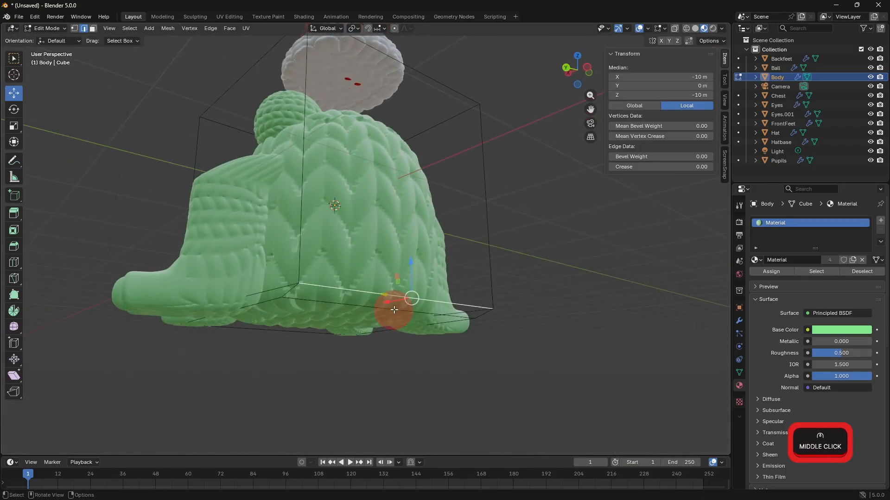
pyautogui.moveTo(392, 306); pyautogui.dragTo(397, 268)
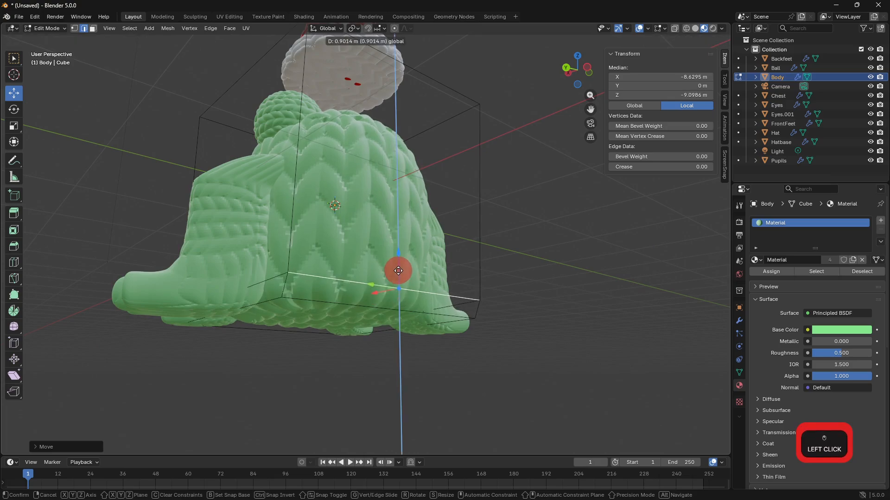
pyautogui.click(391, 363)
pyautogui.moveTo(391, 364); pyautogui.dragTo(455, 379, button='middle')
pyautogui.press('Tab')
pyautogui.press('Tab')
pyautogui.press('Tab')
pyautogui.moveTo(504, 369); pyautogui.dragTo(538, 410, button='middle')
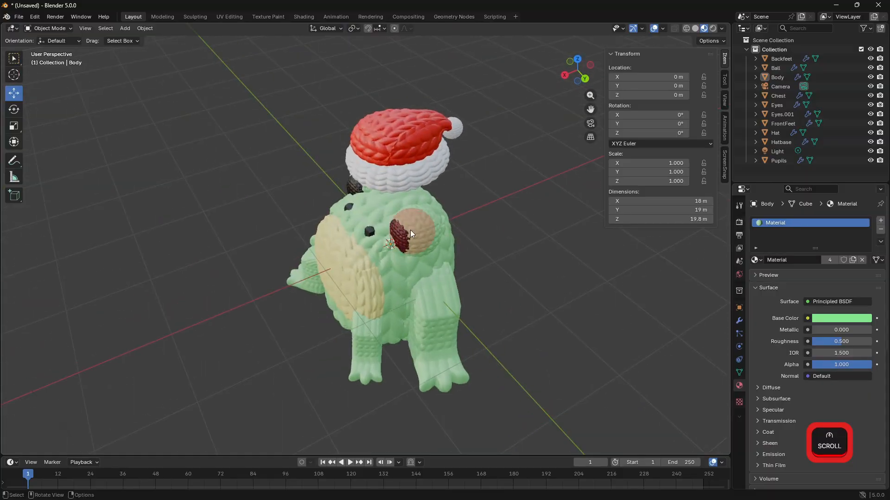
# - Select the red hat, its white base and the ball together, and lower them along Z onto the frog's head
pyautogui.moveTo(410, 230); pyautogui.dragTo(418, 185, button='middle')
pyautogui.click(390, 146)
pyautogui.keyDown('shift'); pyautogui.click(407, 110); pyautogui.keyUp('shift')
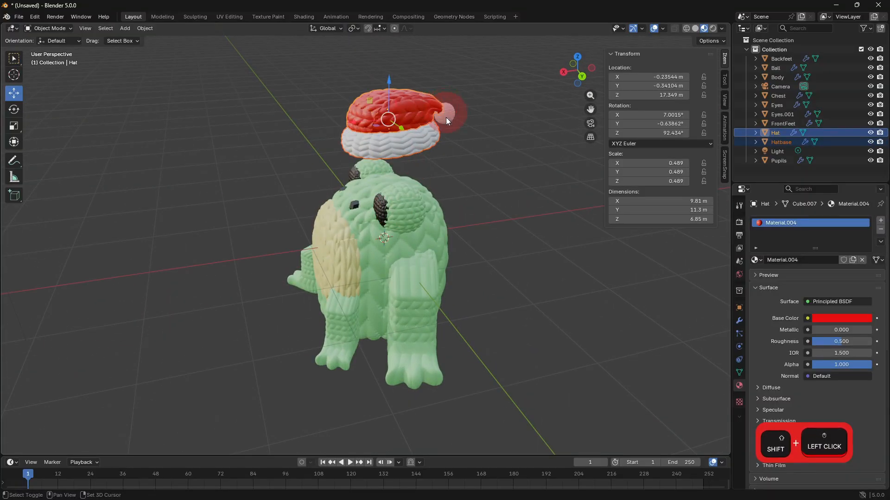
pyautogui.keyDown('shift'); pyautogui.click(446, 117); pyautogui.keyUp('shift')
pyautogui.moveTo(445, 118); pyautogui.dragTo(428, 104, button='middle')
pyautogui.moveTo(404, 71); pyautogui.dragTo(403, 113)
# - Rotate the selected hat pieces about Z to bring the ball's Z rotation to about 37.5°, and reposition them over the head
pyautogui.moveTo(421, 222); pyautogui.dragTo(496, 226, button='middle')
pyautogui.click(14, 110)
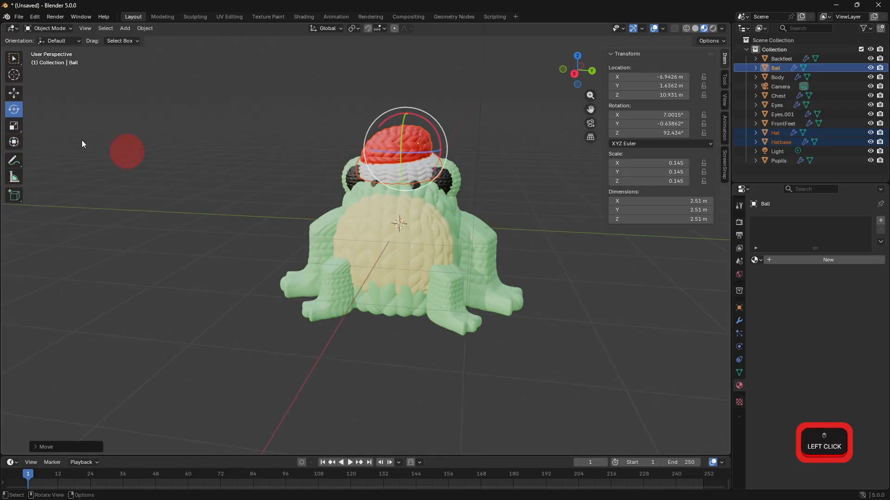
pyautogui.moveTo(435, 151); pyautogui.dragTo(459, 153)
pyautogui.click(14, 93)
pyautogui.moveTo(461, 321); pyautogui.dragTo(361, 268, button='middle')
# - Tilt the hat pieces backward about the Y axis, lower them about 1.5 m onto the head, and deselect them
pyautogui.click(14, 109)
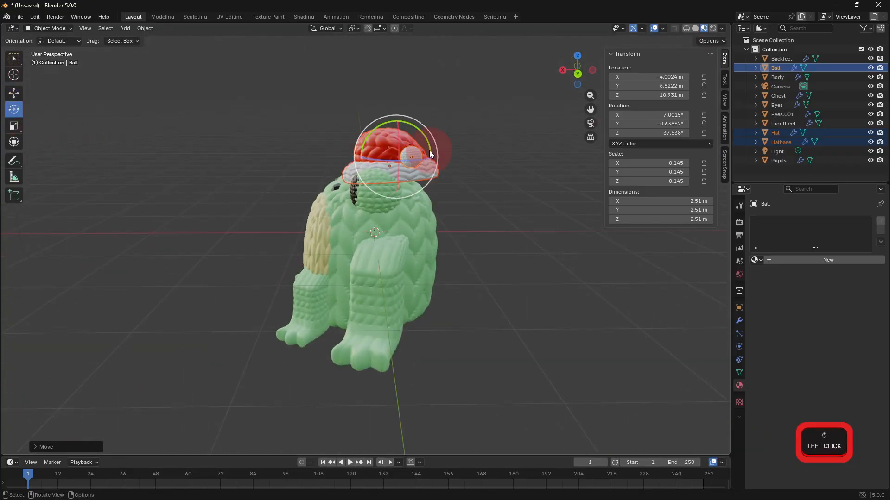
pyautogui.moveTo(430, 155); pyautogui.dragTo(430, 161)
pyautogui.click(10, 109)
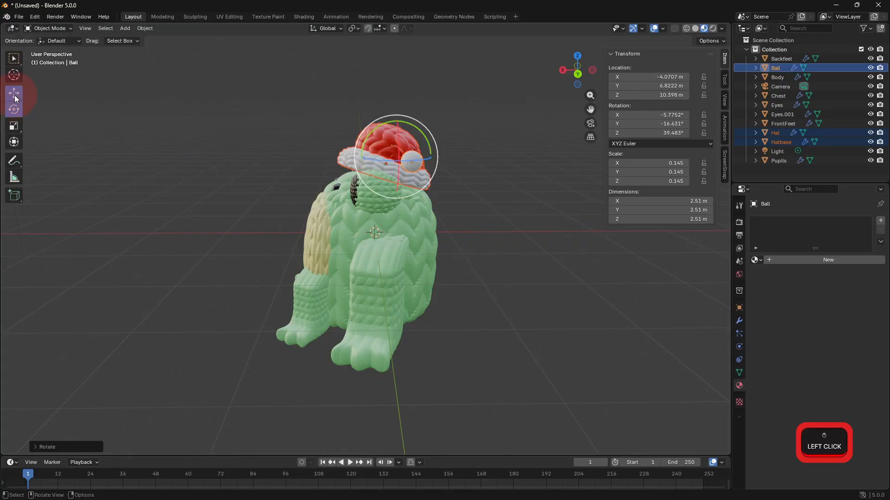
pyautogui.click(14, 93)
pyautogui.moveTo(393, 124); pyautogui.dragTo(395, 135)
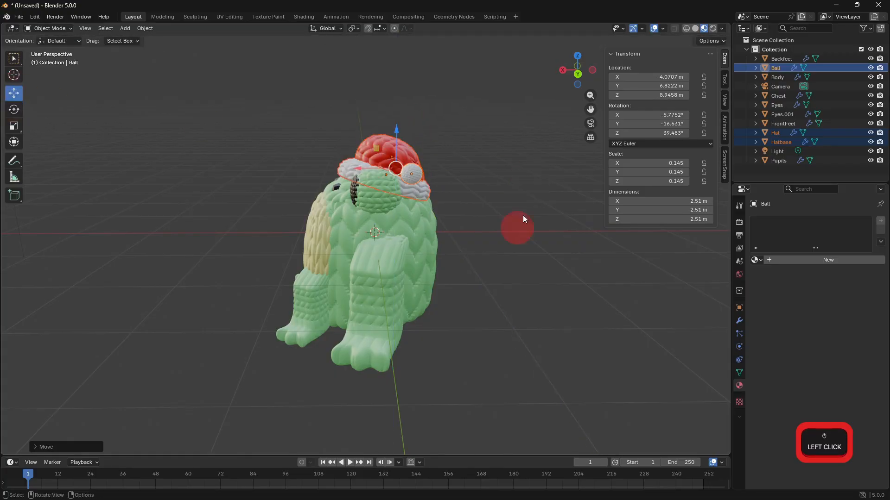
pyautogui.click(522, 216)
# - Examine the assembled frog from the front and from underneath, checking how the hat and feet fit the body
pyautogui.moveTo(525, 223); pyautogui.dragTo(520, 314, button='middle')
pyautogui.scroll(-2, 555, 280)
pyautogui.scroll(3, 530, 318)
pyautogui.press('Tab')
pyautogui.press('Tab')
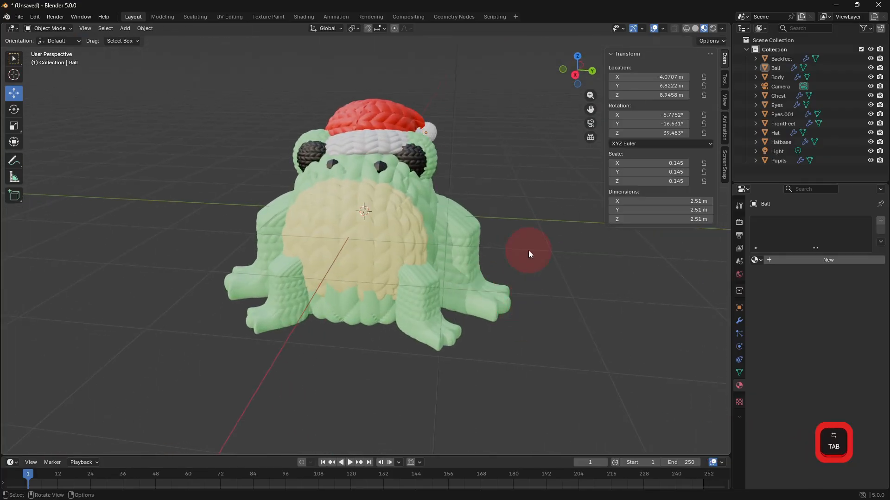
pyautogui.click(518, 264)
pyautogui.moveTo(417, 264); pyautogui.dragTo(397, 197, button='middle')
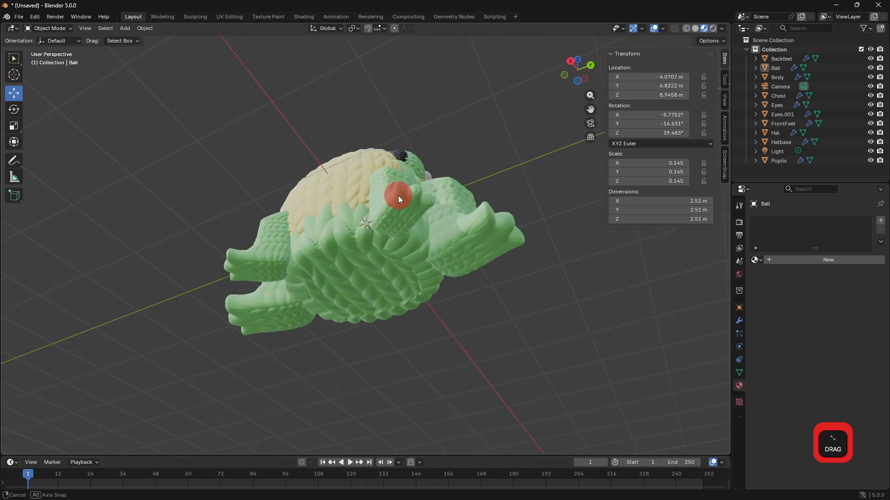
pyautogui.scroll(2, 443, 290)
pyautogui.moveTo(443, 288); pyautogui.dragTo(457, 309, button='middle')
# - Raise the front feet slightly to a Z location of about -6.43 m
pyautogui.click(385, 310)
pyautogui.moveTo(385, 309); pyautogui.dragTo(443, 238, button='middle')
pyautogui.click(334, 310)
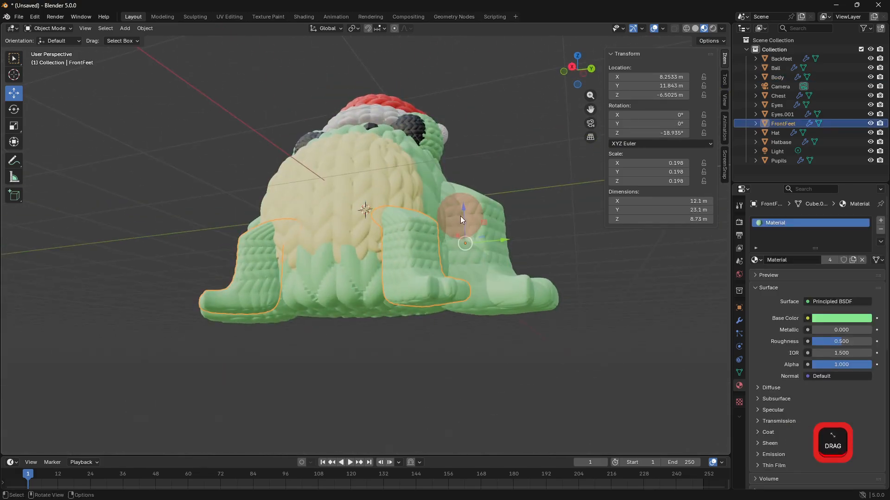
pyautogui.moveTo(460, 216); pyautogui.dragTo(464, 227)
pyautogui.hotkey('ctrl', 'z')
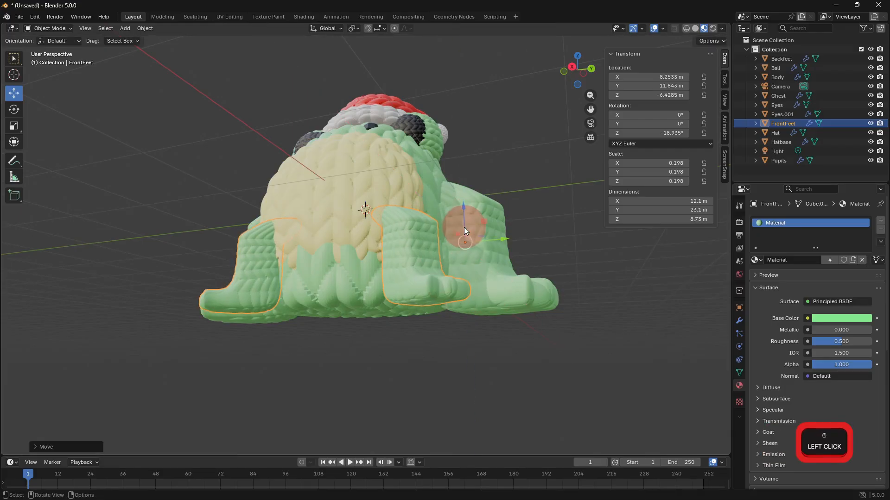
# - Raise the back feet slightly to a Z location of about -4.04 m, and deselect them
pyautogui.click(423, 371)
pyautogui.moveTo(424, 371); pyautogui.dragTo(358, 288, button='middle')
pyautogui.click(358, 289)
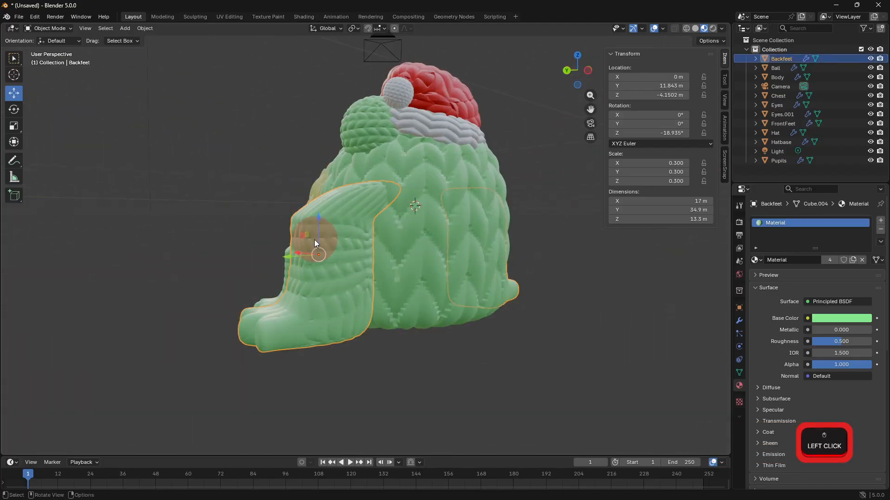
pyautogui.moveTo(319, 231); pyautogui.dragTo(318, 284)
pyautogui.click(419, 369)
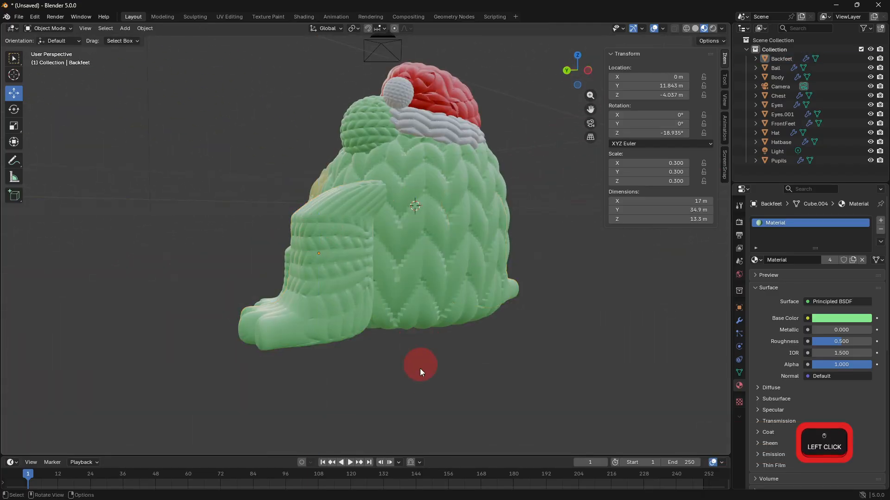
# - Examine the finished frog from below, from the front and from both sides
pyautogui.moveTo(420, 368); pyautogui.dragTo(536, 354, button='middle')
pyautogui.click(412, 342)
pyautogui.click(491, 370)
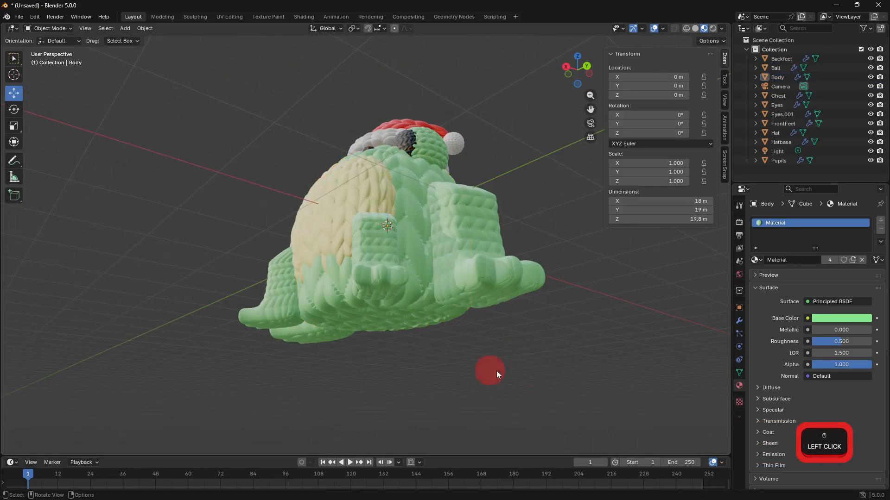
pyautogui.moveTo(491, 369); pyautogui.dragTo(385, 199, button='middle')
pyautogui.click(460, 230)
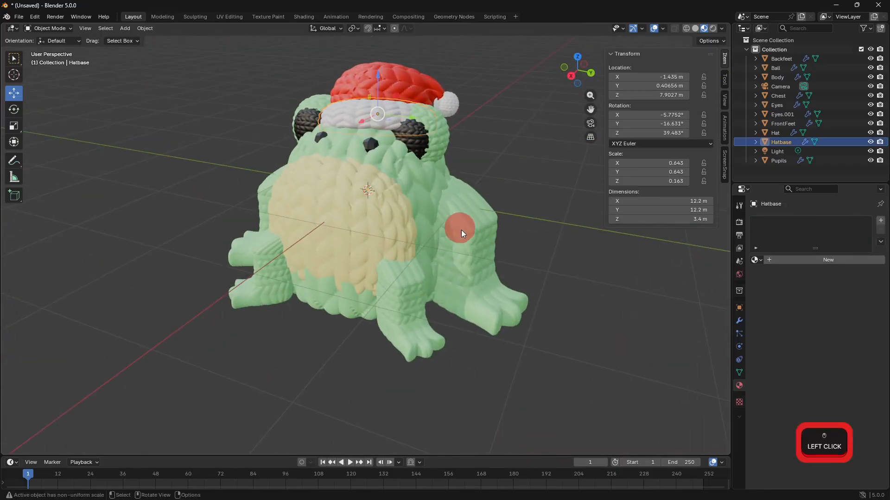
pyautogui.press('Tab')
pyautogui.moveTo(461, 232); pyautogui.dragTo(532, 224, button='middle')
pyautogui.click(591, 253)
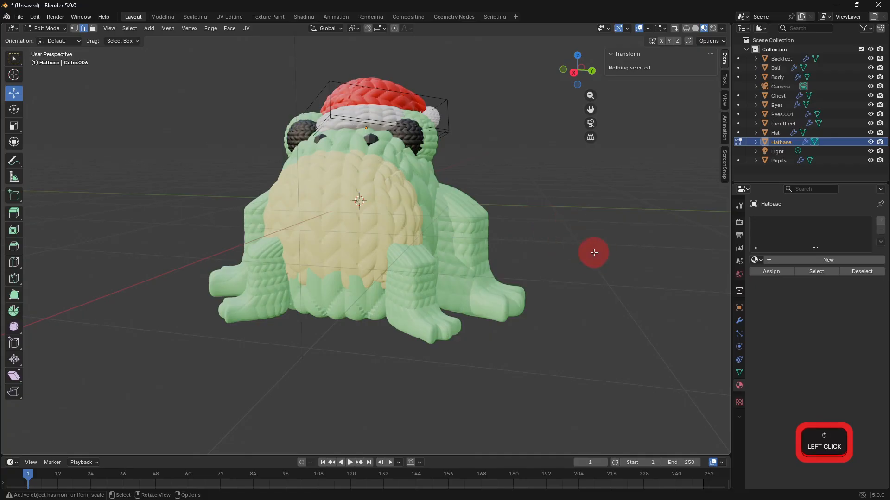
pyautogui.press('`')
pyautogui.press('Escape')
pyautogui.click(559, 179)
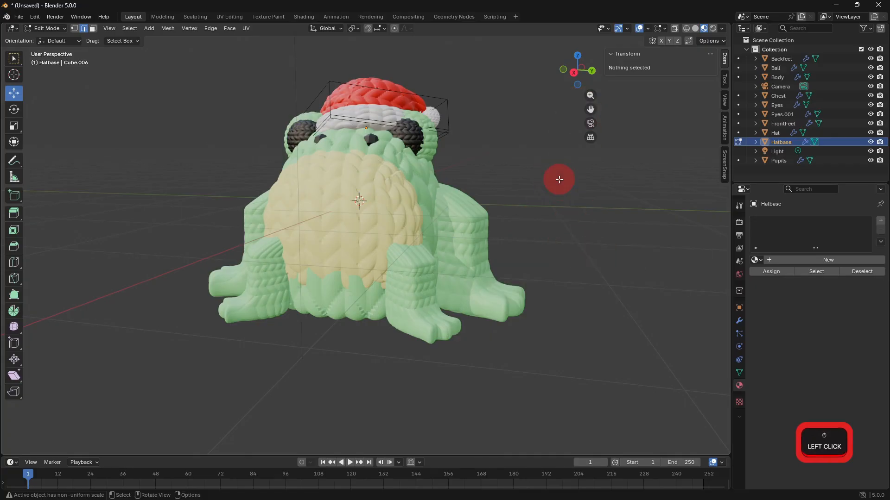
pyautogui.press('Tab')
pyautogui.click(547, 203)
pyautogui.moveTo(546, 204); pyautogui.dragTo(613, 264, button='middle')
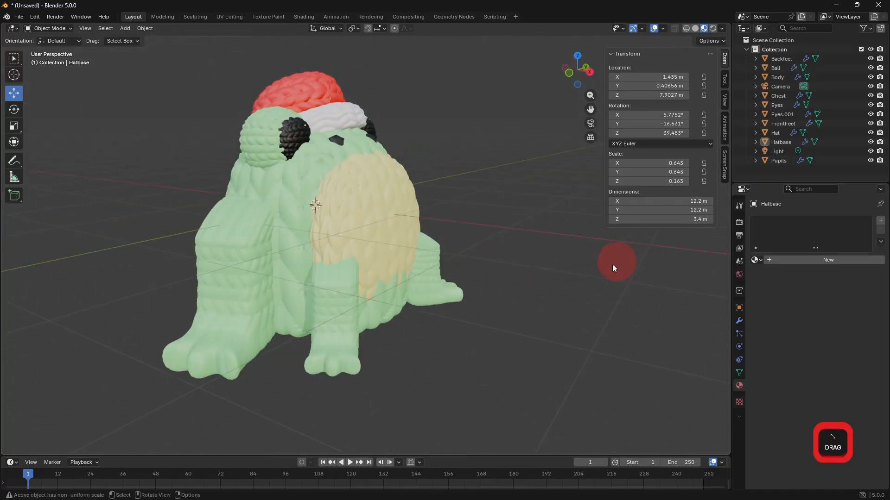
pyautogui.moveTo(349, 298); pyautogui.dragTo(281, 301, button='middle')
pyautogui.moveTo(396, 321); pyautogui.dragTo(369, 325, button='middle')
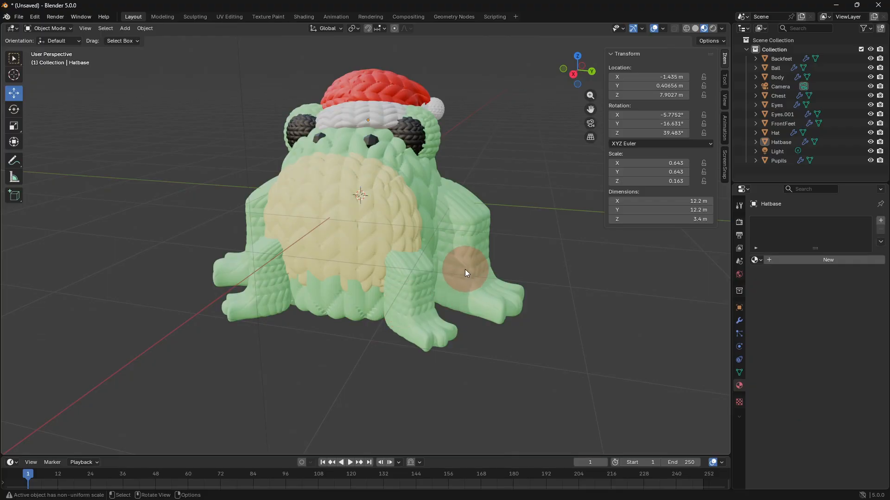
pyautogui.moveTo(444, 290); pyautogui.dragTo(468, 290, button='middle')
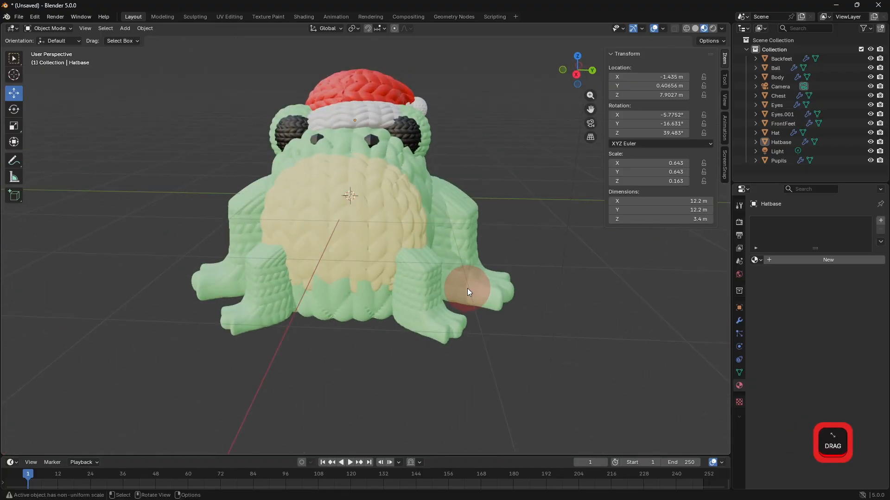
pyautogui.scroll(-2, 335, 292)
pyautogui.moveTo(335, 292); pyautogui.dragTo(374, 273, button='middle')
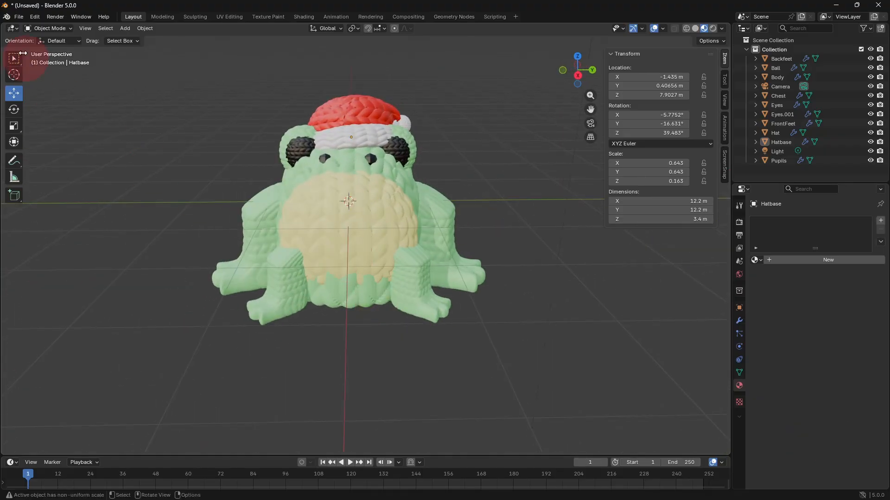
# - Export the frog as an STL file named KnittedFrogModel in the Downloads folder
pyautogui.click(19, 17)
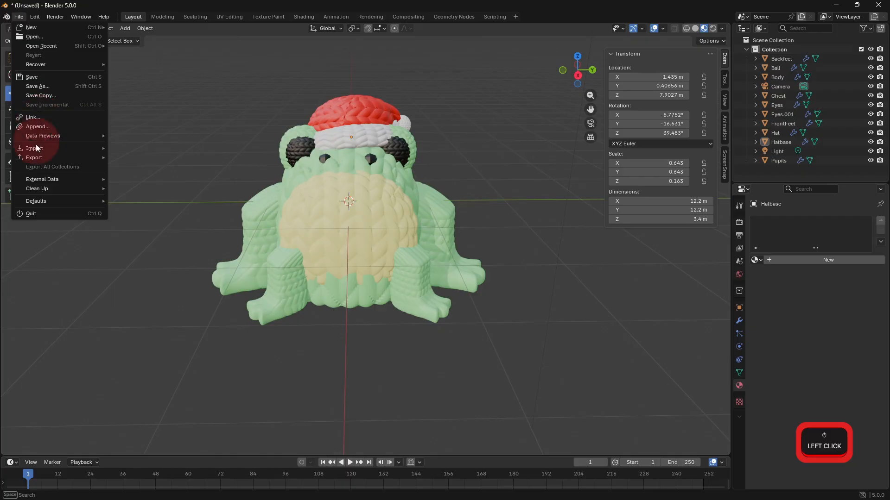
pyautogui.moveTo(34, 157)
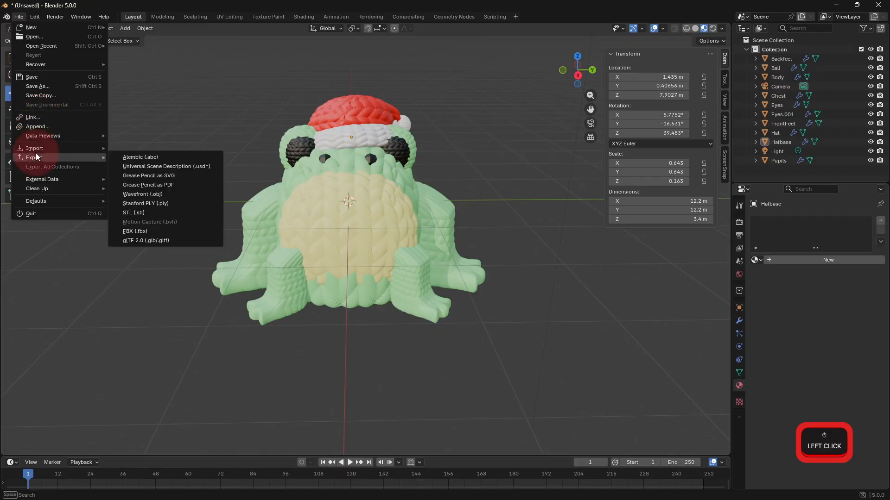
pyautogui.click(161, 213)
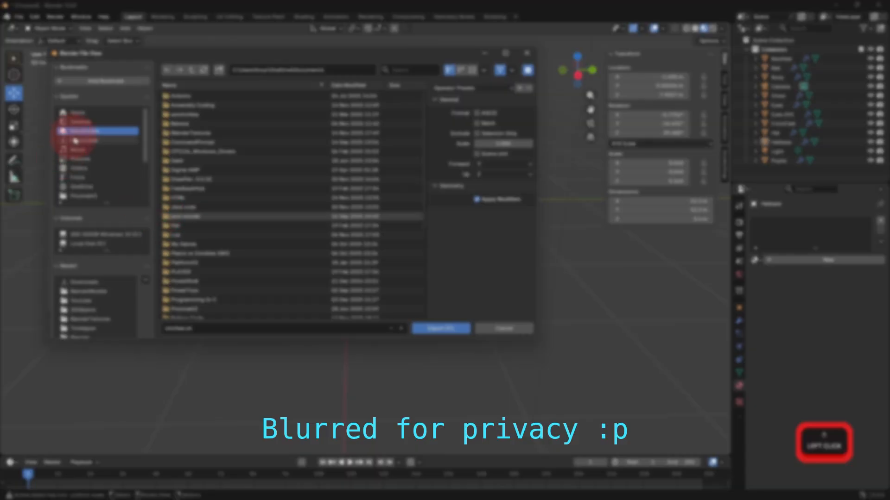
pyautogui.click(75, 141)
pyautogui.click(181, 328)
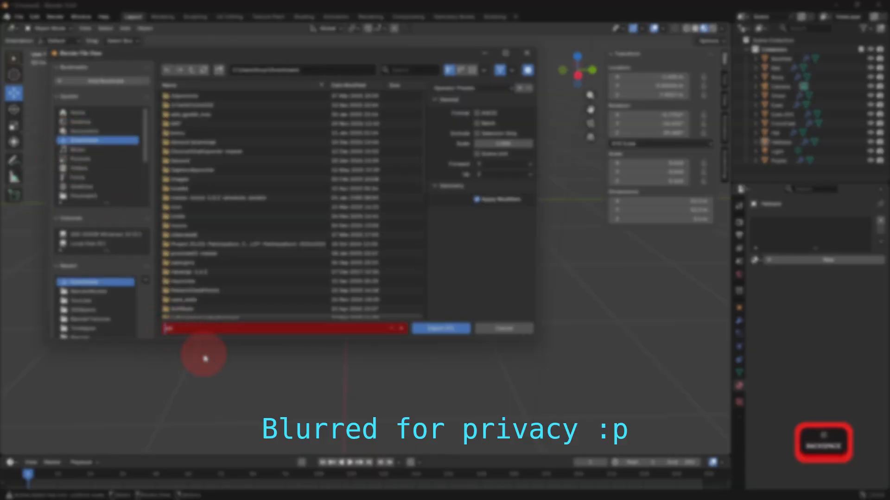
pyautogui.press('shift')
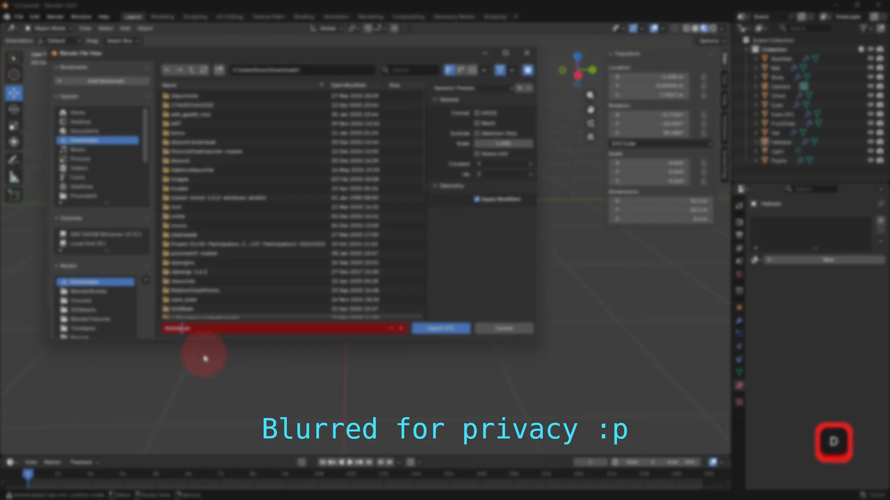
pyautogui.write('moModel')
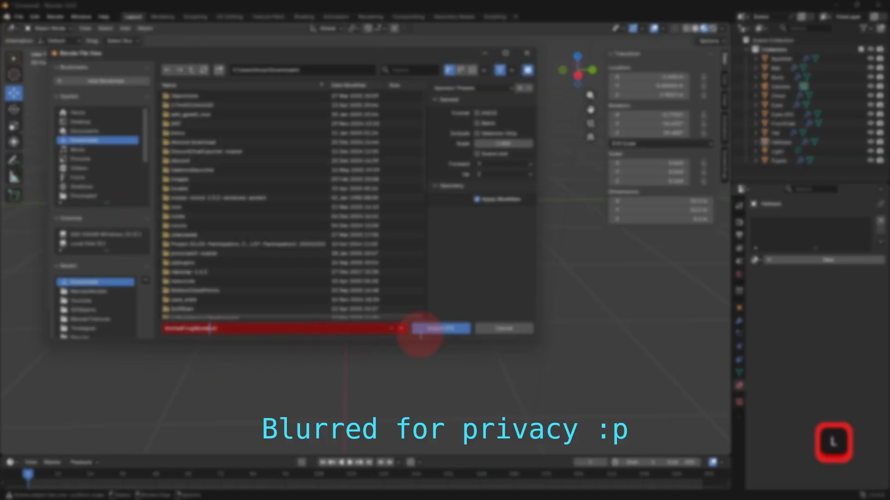
pyautogui.click(438, 328)
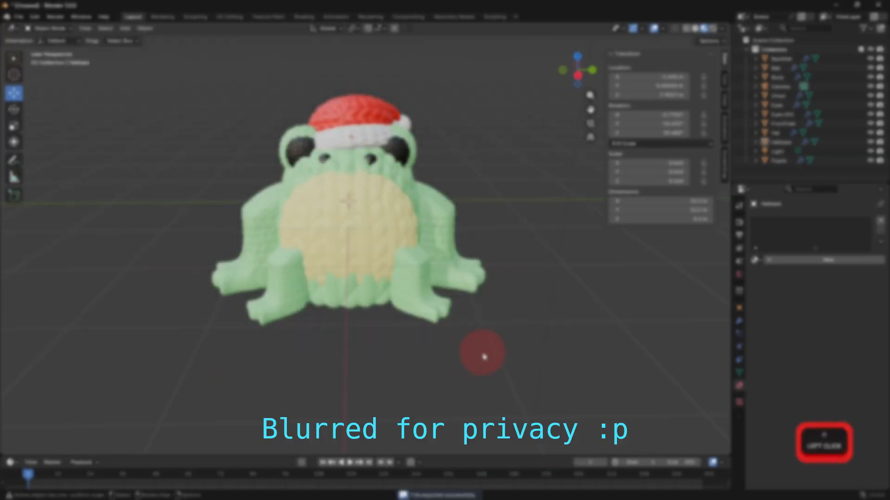
# - Switch to File Explorer, open KnittedFrogModel.stl from the Downloads folder in Bambu Studio, and minimize the folder window
pyautogui.moveTo(476, 357); pyautogui.dragTo(438, 355, button='middle')
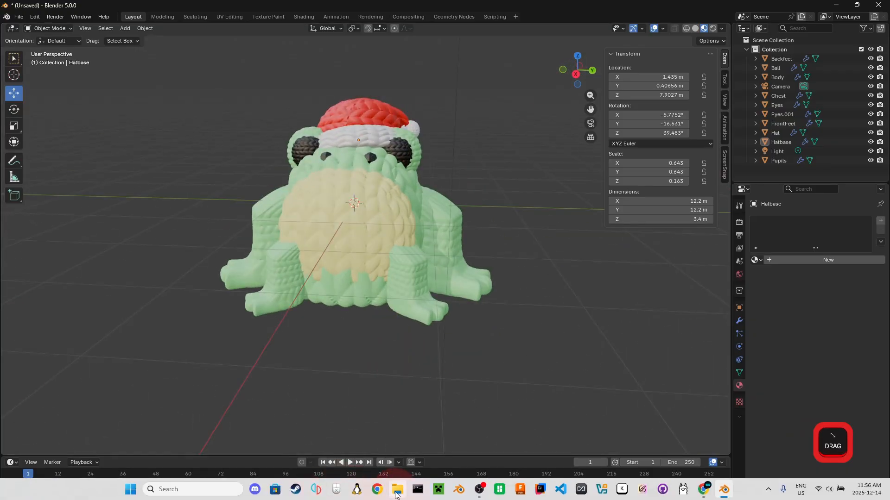
pyautogui.click(397, 490)
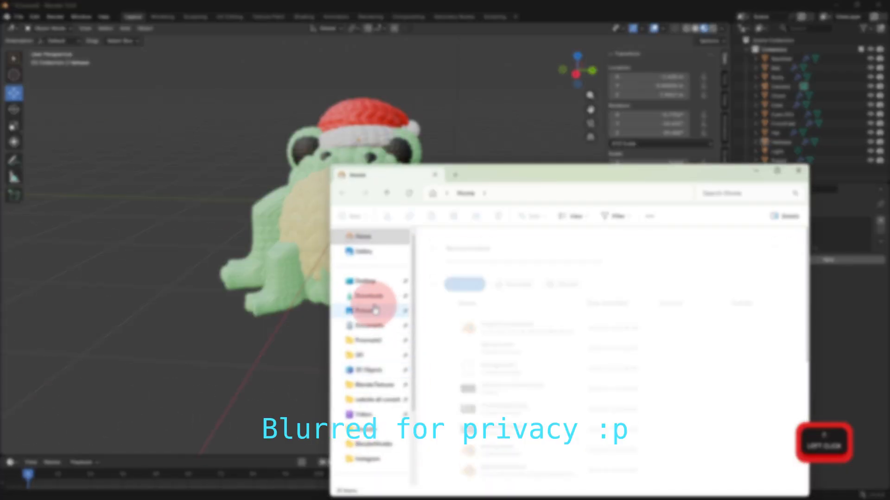
pyautogui.click(371, 298)
pyautogui.click(484, 260)
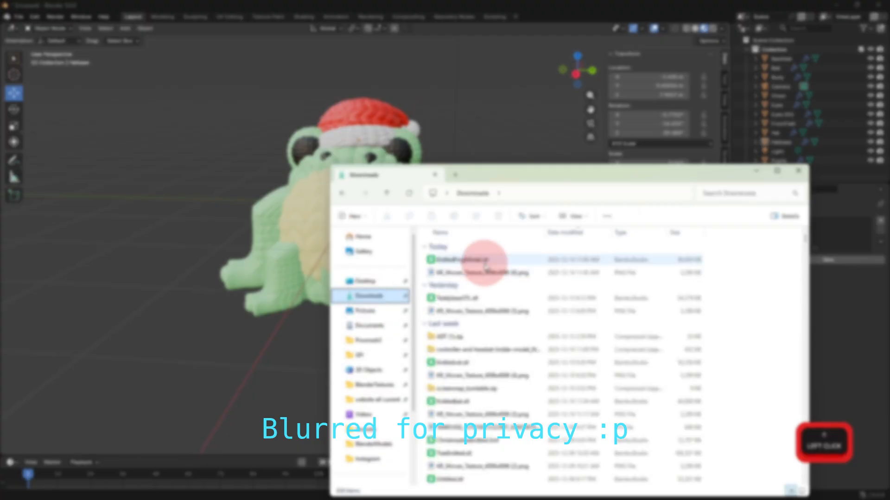
pyautogui.doubleClick(484, 261)
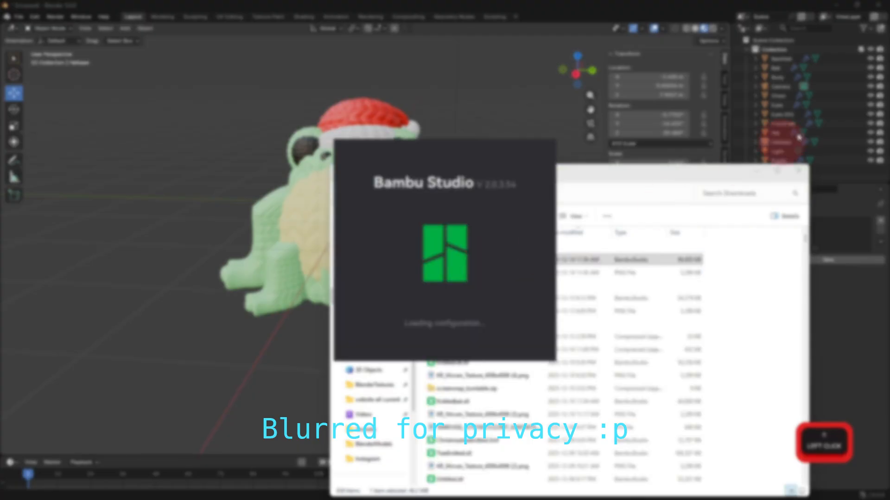
pyautogui.click(750, 174)
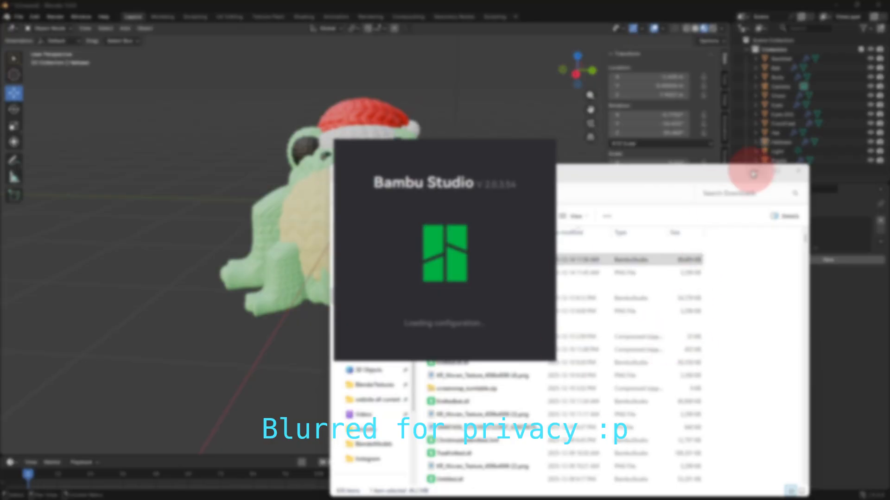
pyautogui.click(753, 173)
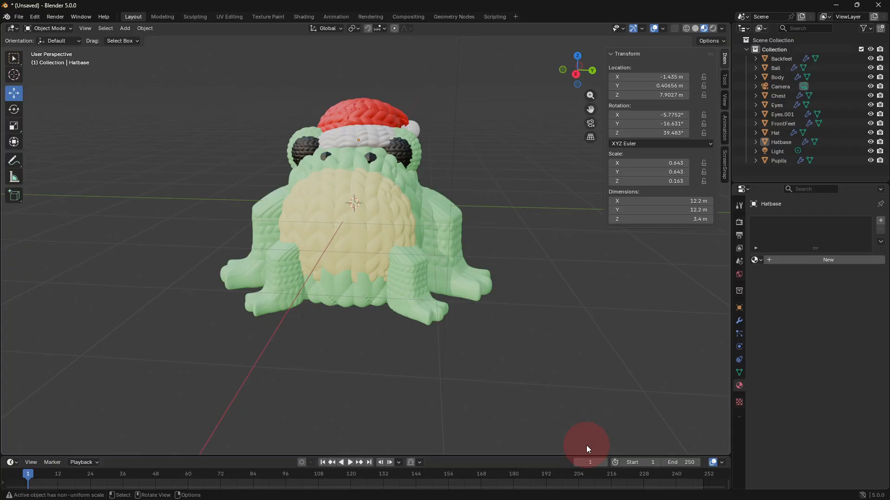
# - Switch to Bambu Studio and accept scaling the imported frog model to millimeters
pyautogui.moveTo(531, 490)
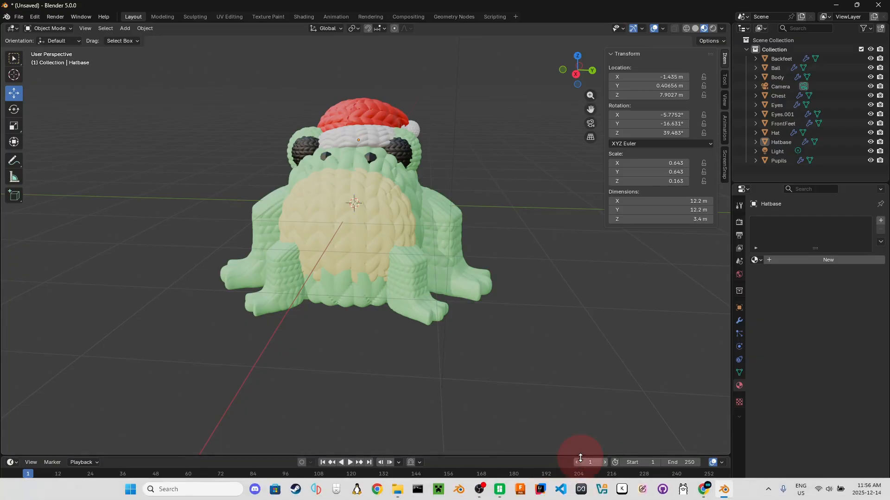
pyautogui.click(498, 495)
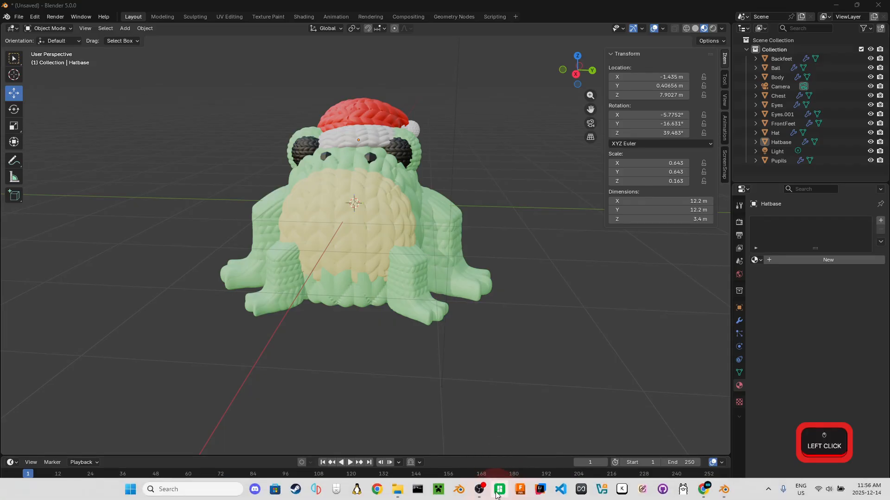
pyautogui.click(497, 449)
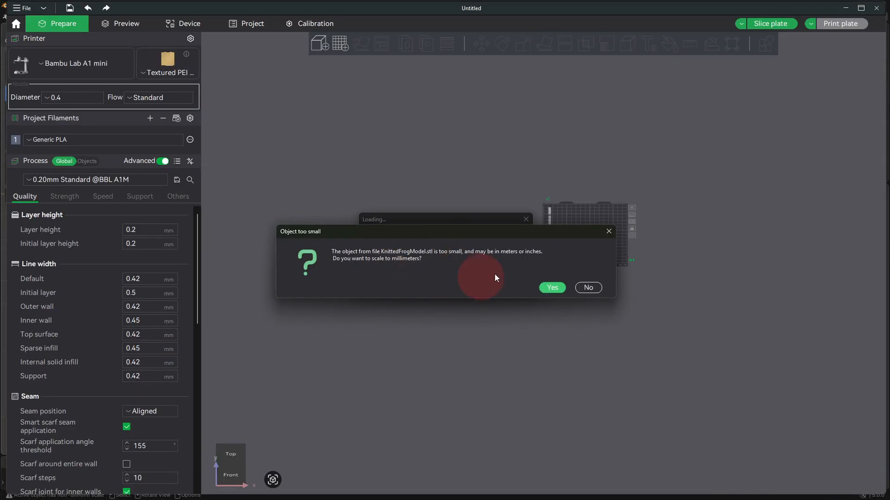
pyautogui.click(552, 288)
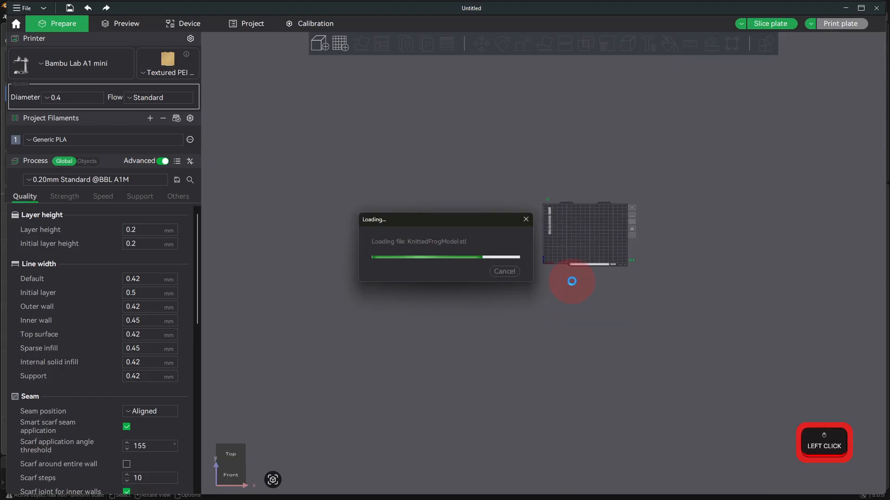
# - Examine the imported frog on the build plate from several sides, checking the knit texture, feet, eyes and hat
pyautogui.click(573, 361)
pyautogui.moveTo(576, 363); pyautogui.dragTo(567, 291)
pyautogui.scroll(5, 567, 291)
pyautogui.scroll(5, 545, 362)
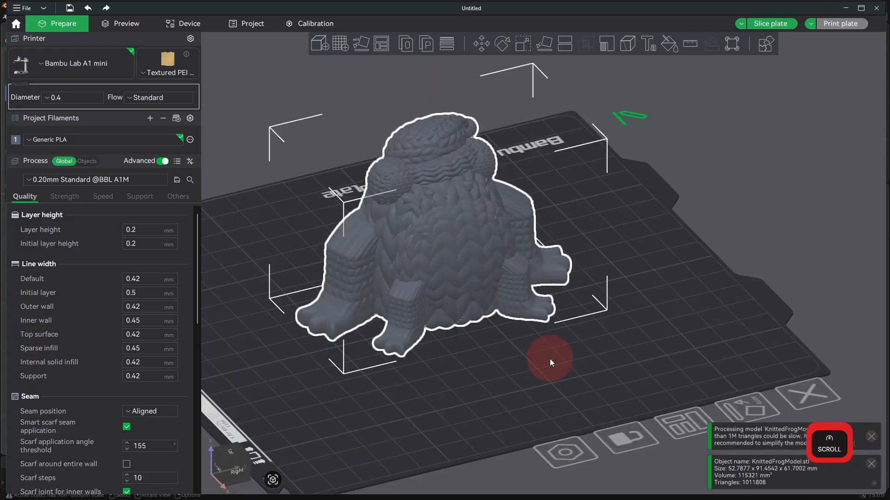
pyautogui.moveTo(550, 359); pyautogui.dragTo(494, 354)
pyautogui.scroll(3, 533, 346)
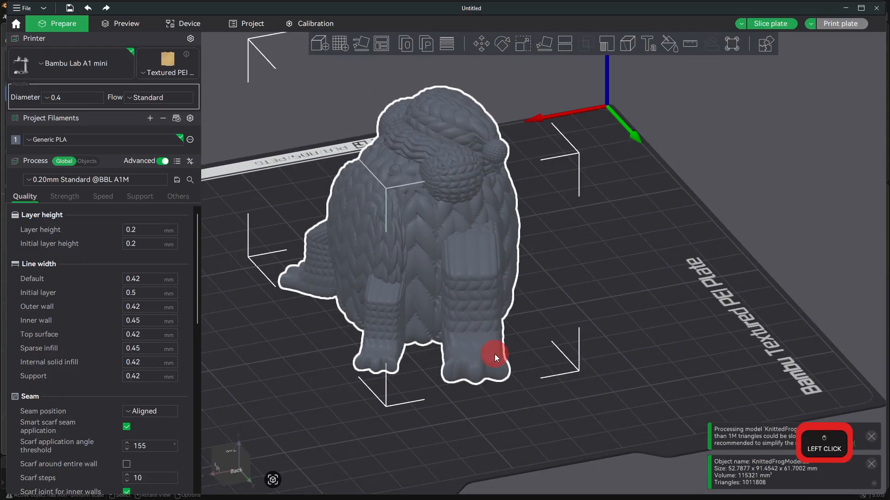
pyautogui.moveTo(494, 354); pyautogui.dragTo(569, 323, button='middle')
pyautogui.scroll(5, 540, 354)
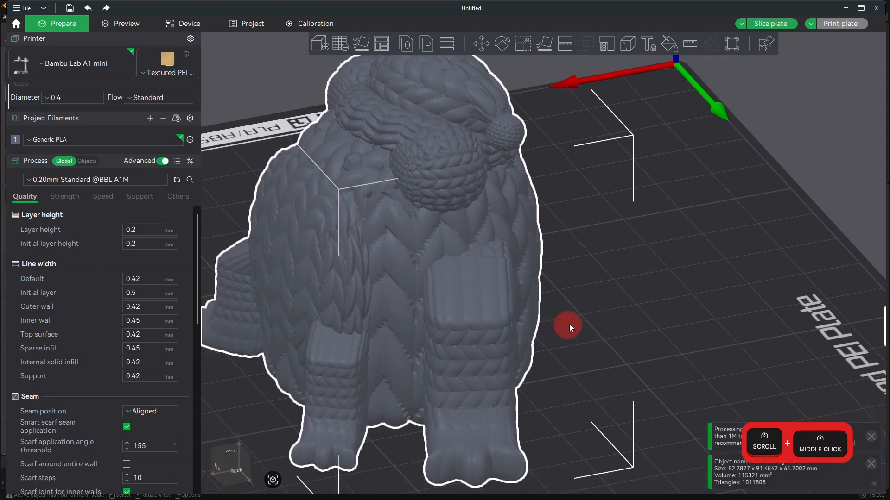
pyautogui.moveTo(569, 324); pyautogui.dragTo(477, 204)
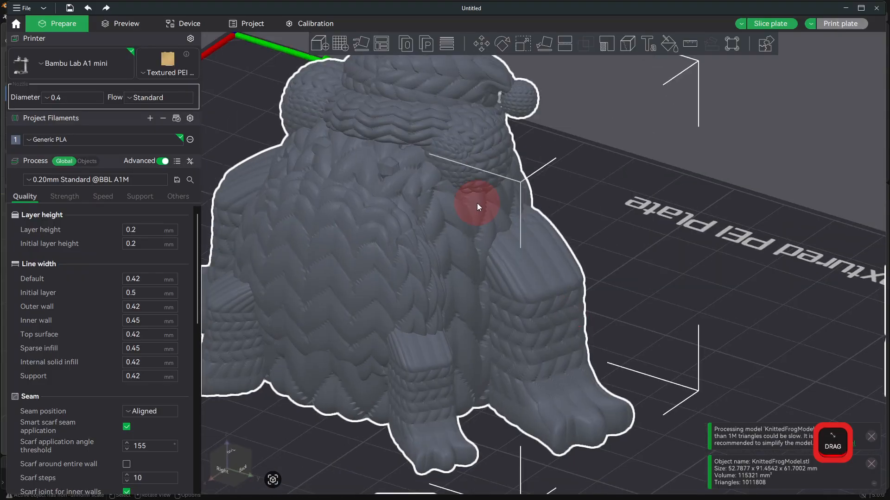
pyautogui.click(745, 141)
pyautogui.moveTo(598, 193); pyautogui.dragTo(622, 399)
pyautogui.scroll(-5, 643, 179)
pyautogui.click(446, 394)
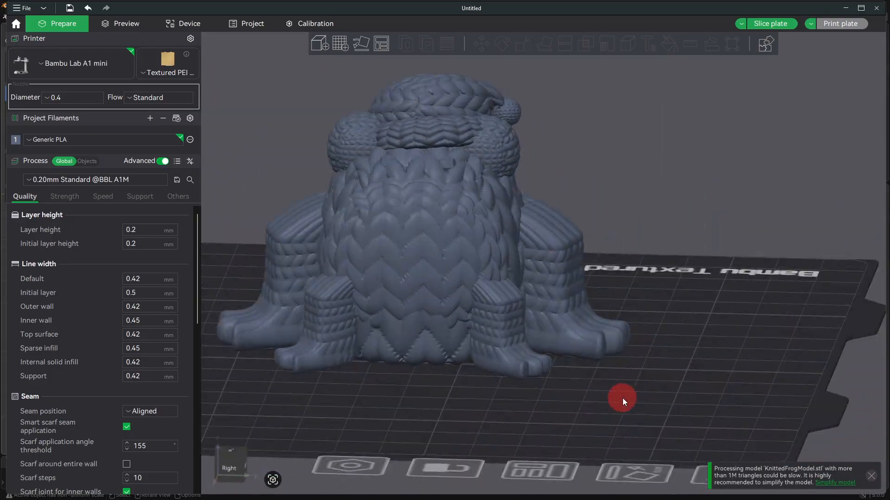
pyautogui.moveTo(624, 403); pyautogui.dragTo(589, 410, button='middle')
pyautogui.scroll(-2, 557, 410)
pyautogui.moveTo(557, 410); pyautogui.dragTo(263, 258)
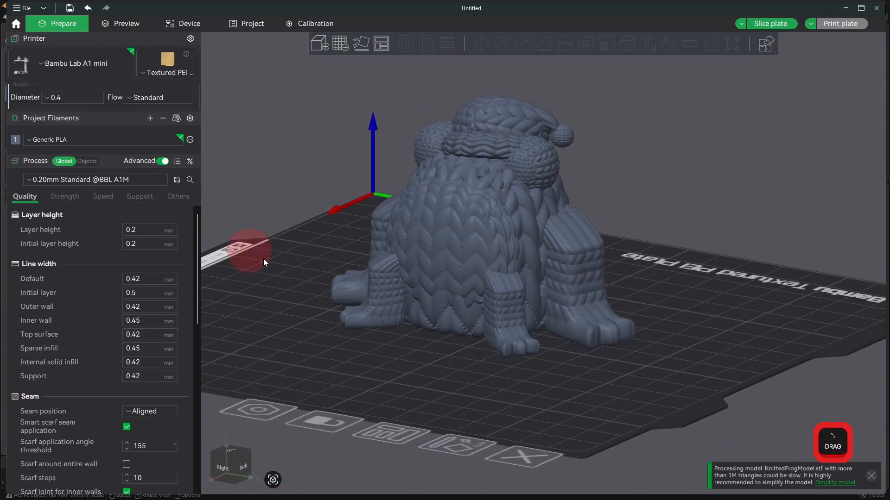
# - Enable supports for the print and choose the tree(auto) type
pyautogui.click(150, 199)
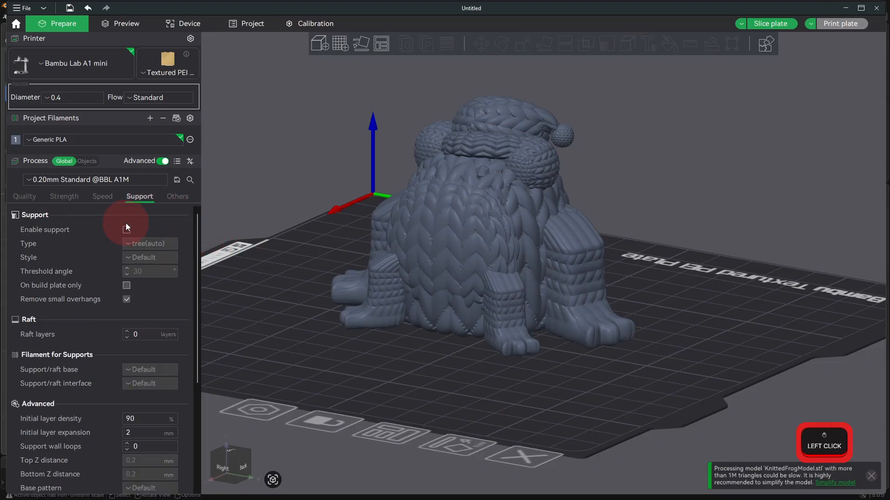
pyautogui.click(126, 230)
pyautogui.click(131, 243)
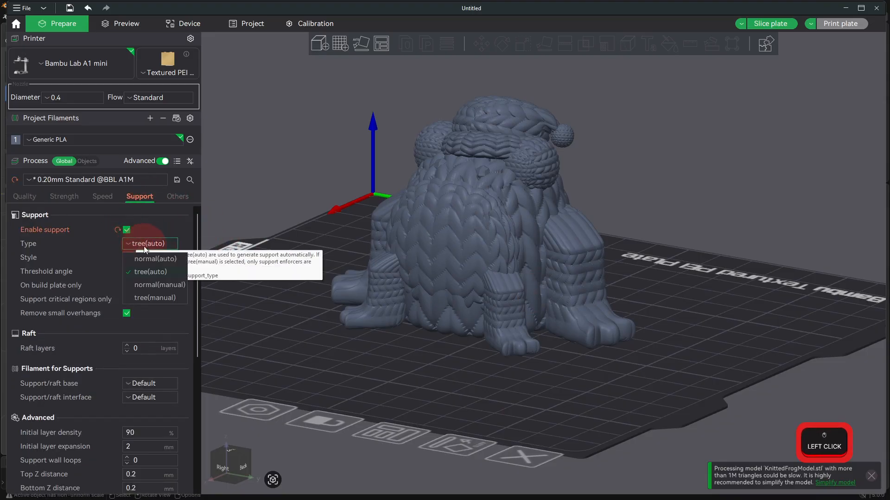
pyautogui.click(139, 270)
# - Reposition the frog on the plate and scale it uniformly to about 84%, roughly 44.3 x 76.8 x 51.8 mm
pyautogui.moveTo(551, 326); pyautogui.dragTo(505, 325)
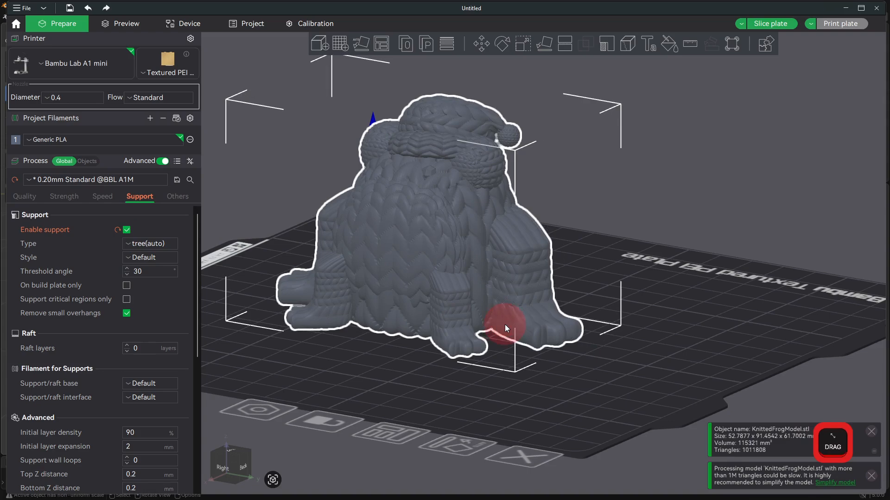
pyautogui.moveTo(484, 294); pyautogui.dragTo(514, 312)
pyautogui.click(523, 43)
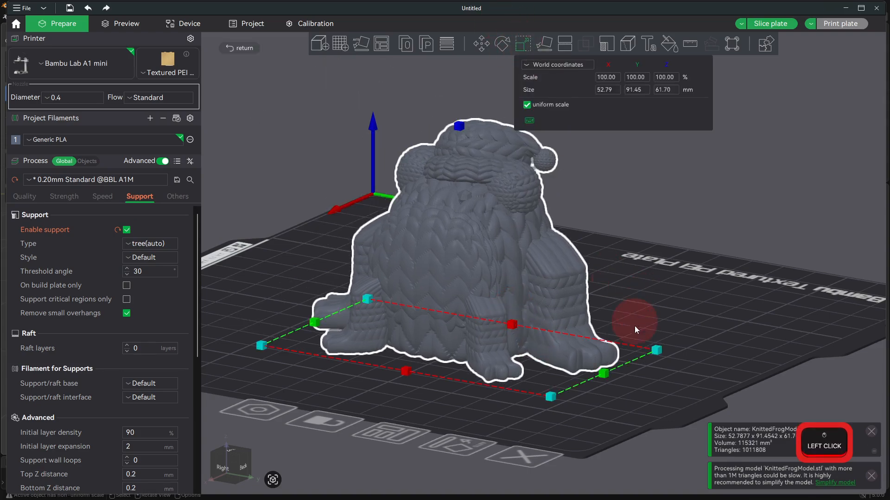
pyautogui.moveTo(654, 350); pyautogui.dragTo(616, 348)
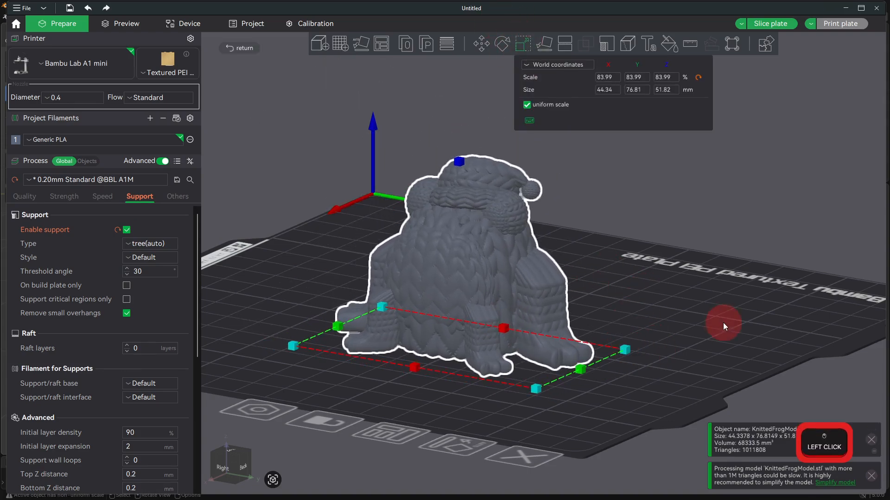
pyautogui.moveTo(725, 321); pyautogui.dragTo(700, 314)
pyautogui.click(718, 237)
# - Slice the plate with the scaled frog and its tree supports
pyautogui.click(775, 27)
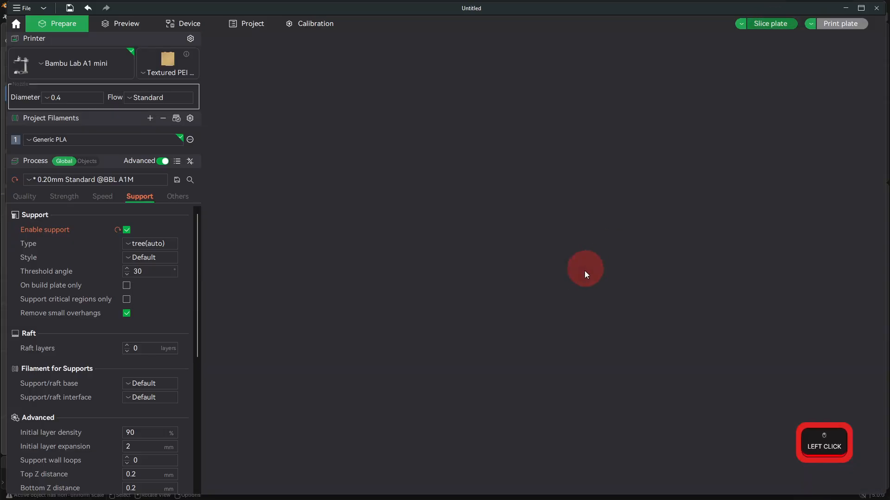
pyautogui.moveTo(580, 303)
pyautogui.mouseDown()
pyautogui.moveTo(572, 293)
pyautogui.moveTo(581, 300)
pyautogui.mouseUp()
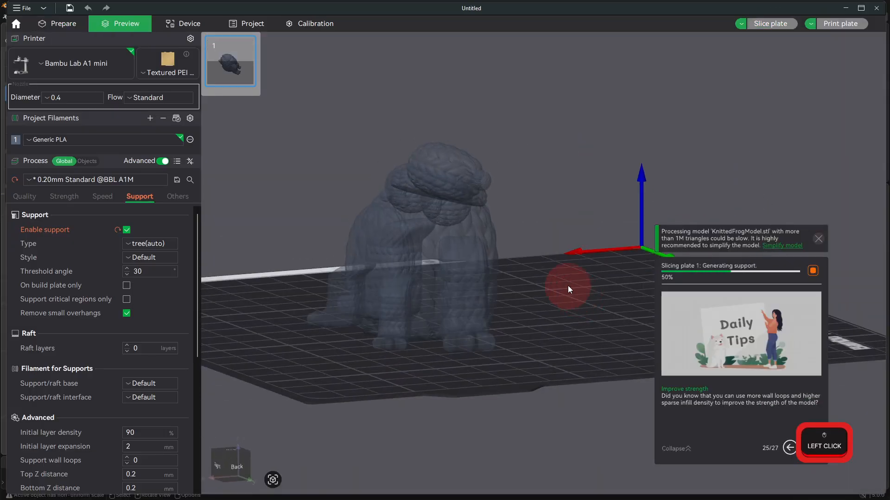
pyautogui.moveTo(566, 278); pyautogui.dragTo(586, 283)
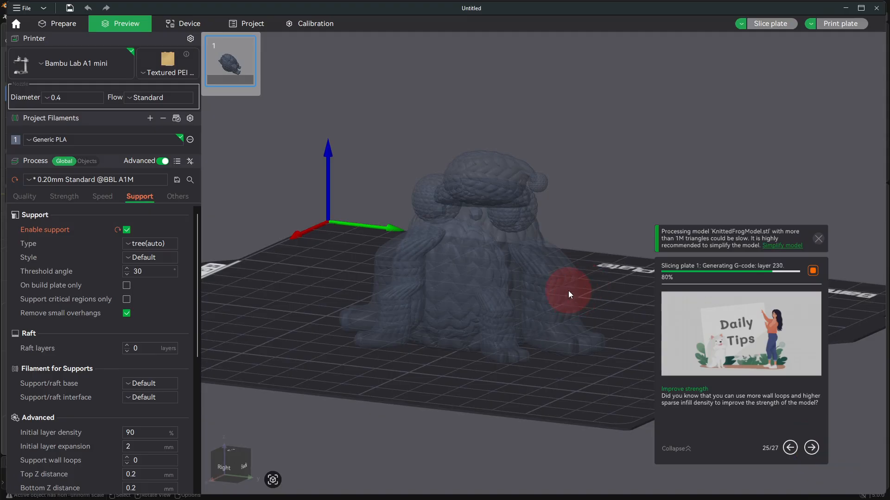
# - Examine the sliced frog from all sides, checking where the tree supports hold up the eyes, face and hat ball
pyautogui.moveTo(580, 306); pyautogui.dragTo(540, 404)
pyautogui.scroll(4, 561, 371)
pyautogui.moveTo(589, 362); pyautogui.dragTo(533, 369)
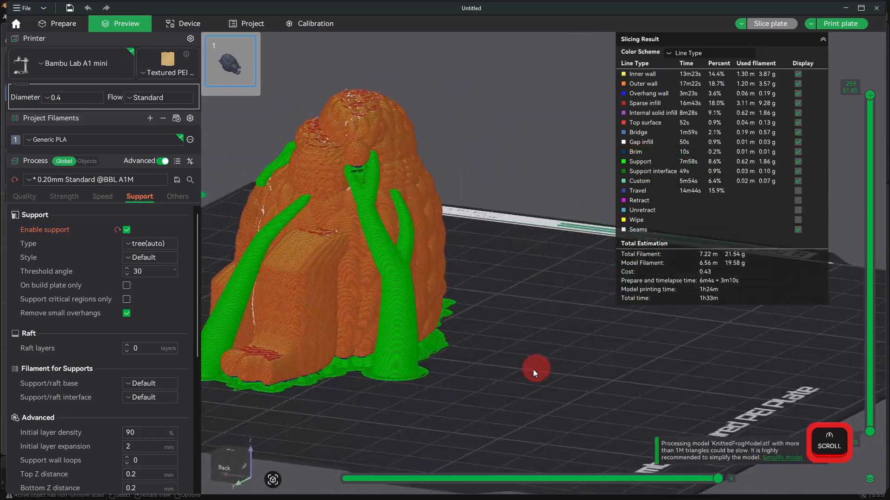
pyautogui.moveTo(533, 369); pyautogui.dragTo(568, 371, button='middle')
pyautogui.moveTo(569, 372); pyautogui.dragTo(612, 353)
pyautogui.moveTo(482, 303); pyautogui.dragTo(549, 363)
pyautogui.scroll(3, 504, 385)
pyautogui.moveTo(504, 385); pyautogui.dragTo(471, 379)
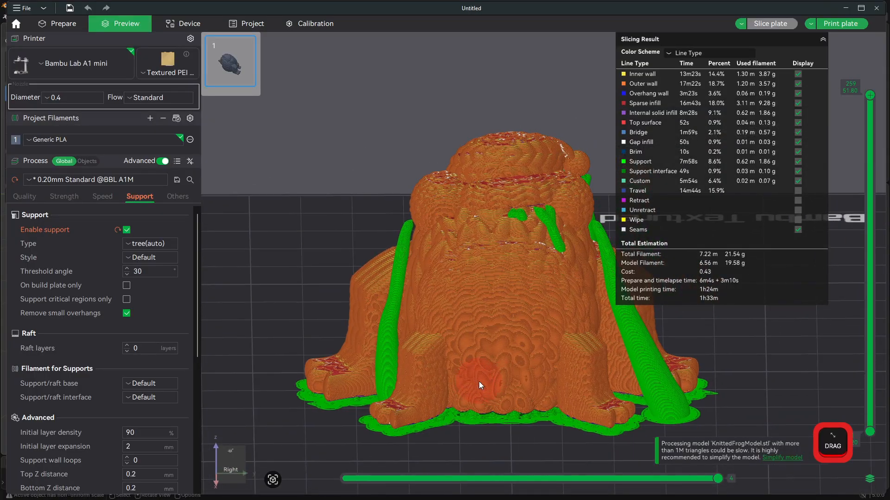
pyautogui.scroll(-3, 479, 382)
pyautogui.moveTo(460, 344); pyautogui.dragTo(493, 379)
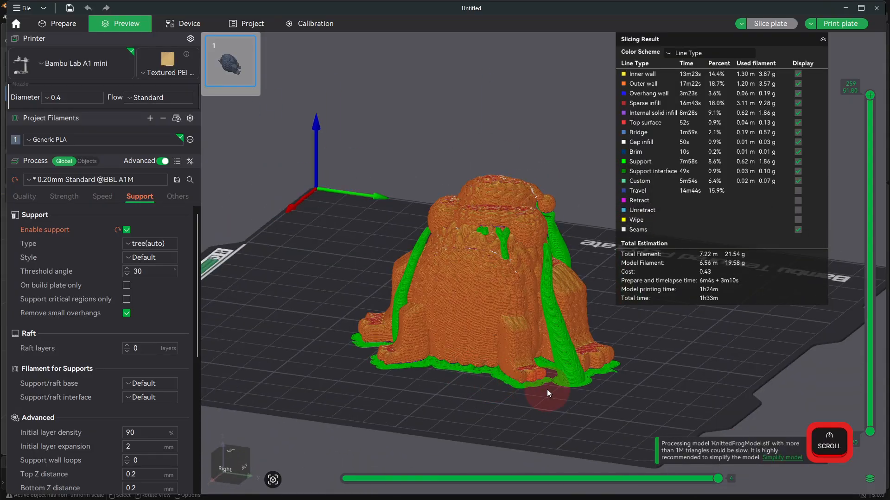
pyautogui.moveTo(518, 401); pyautogui.dragTo(562, 407)
pyautogui.scroll(3, 542, 393)
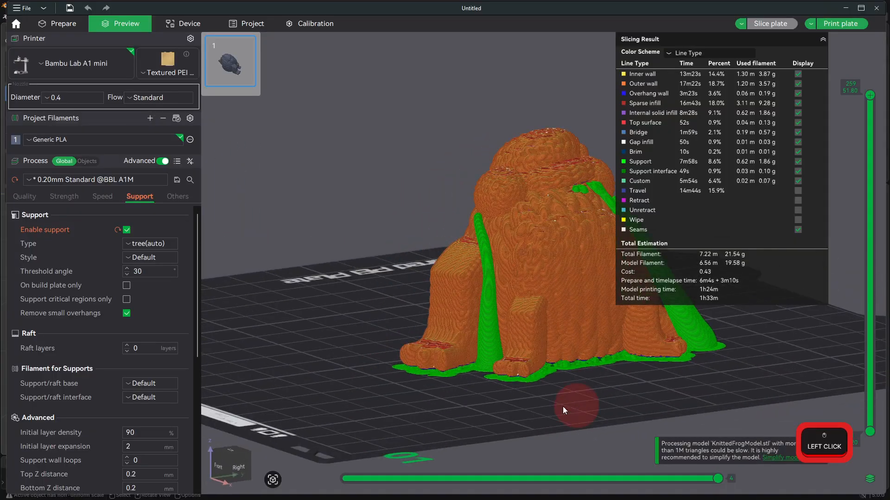
pyautogui.moveTo(562, 407); pyautogui.dragTo(535, 410, button='middle')
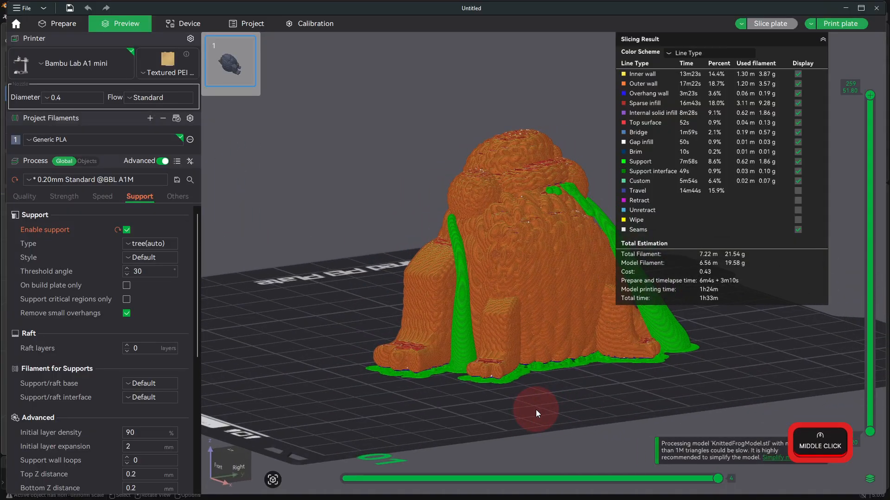
pyautogui.moveTo(547, 416)
pyautogui.mouseDown()
pyautogui.moveTo(572, 416)
pyautogui.moveTo(532, 416)
pyautogui.mouseUp()
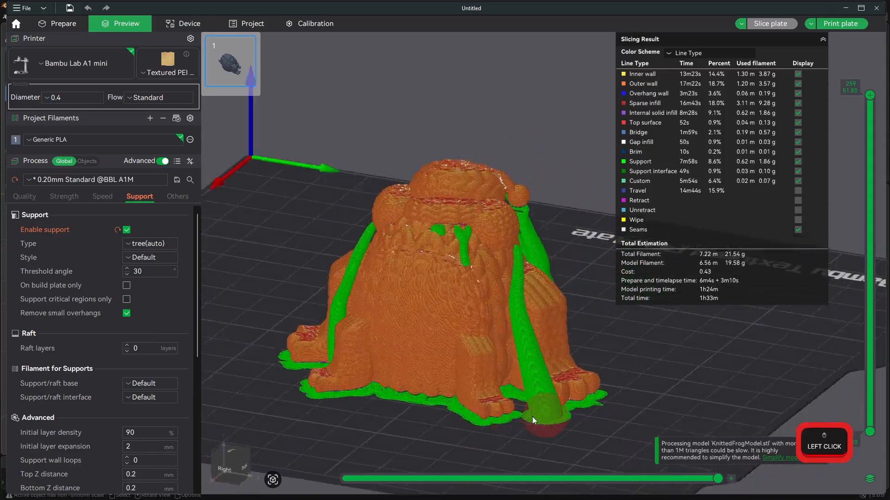
pyautogui.moveTo(532, 417); pyautogui.dragTo(531, 410, button='middle')
pyautogui.moveTo(531, 410); pyautogui.dragTo(494, 396)
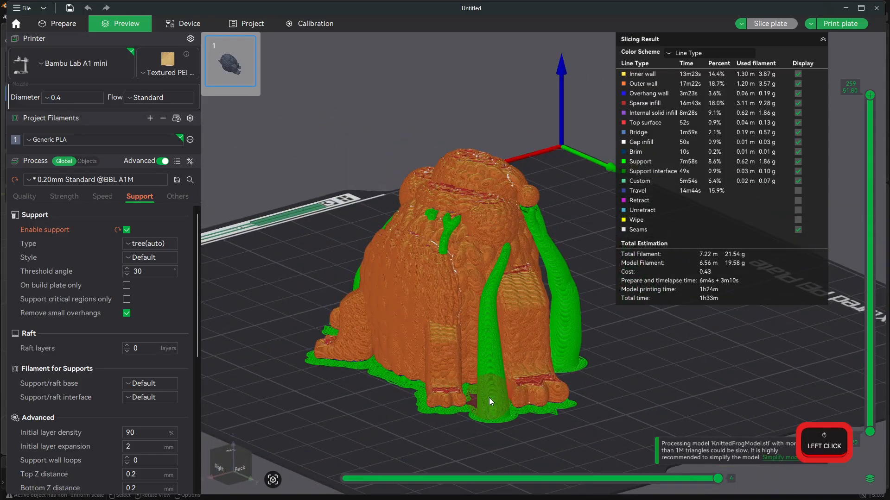
pyautogui.moveTo(489, 398); pyautogui.dragTo(491, 410, button='middle')
pyautogui.scroll(5, 514, 405)
pyautogui.scroll(-4, 515, 409)
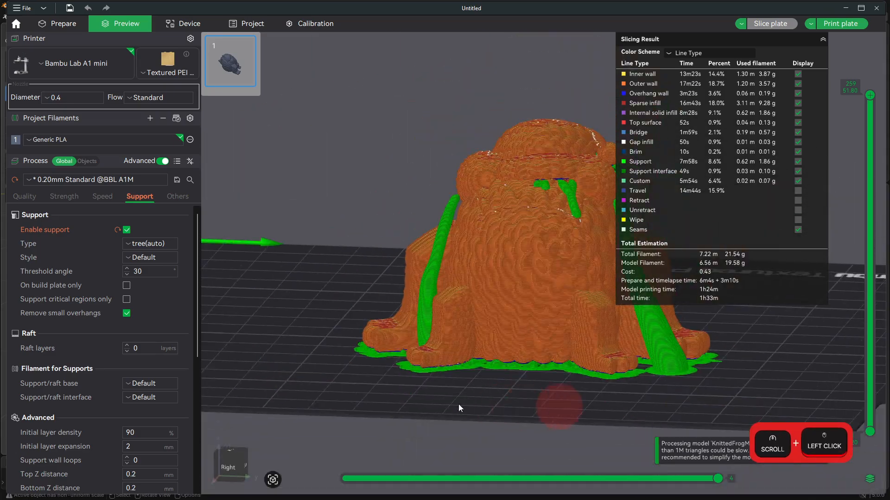
pyautogui.moveTo(538, 388); pyautogui.dragTo(528, 388)
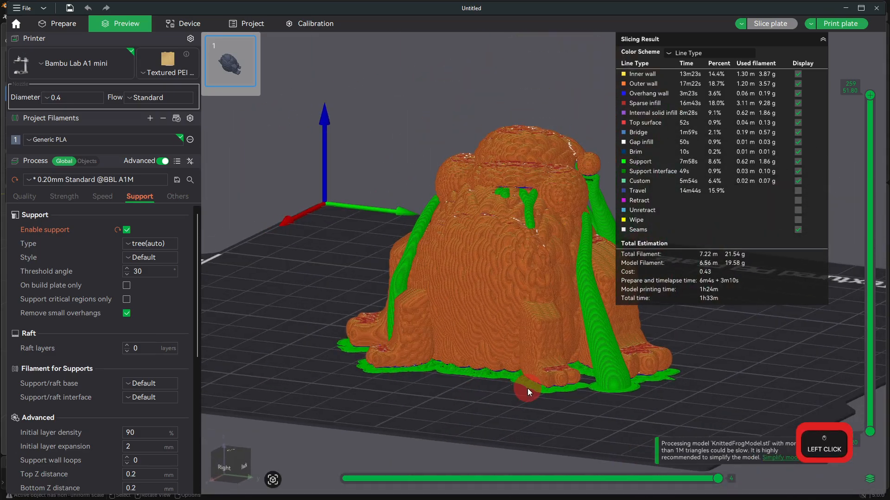